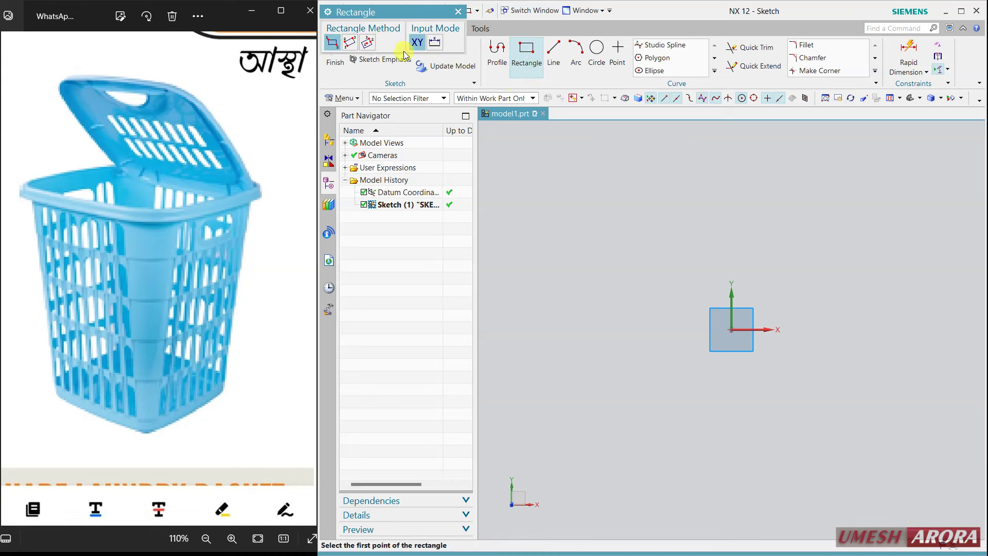
- Draw a centre-point rectangle centred on the sketch origin
left_click(367, 42)
left_click(731, 325)
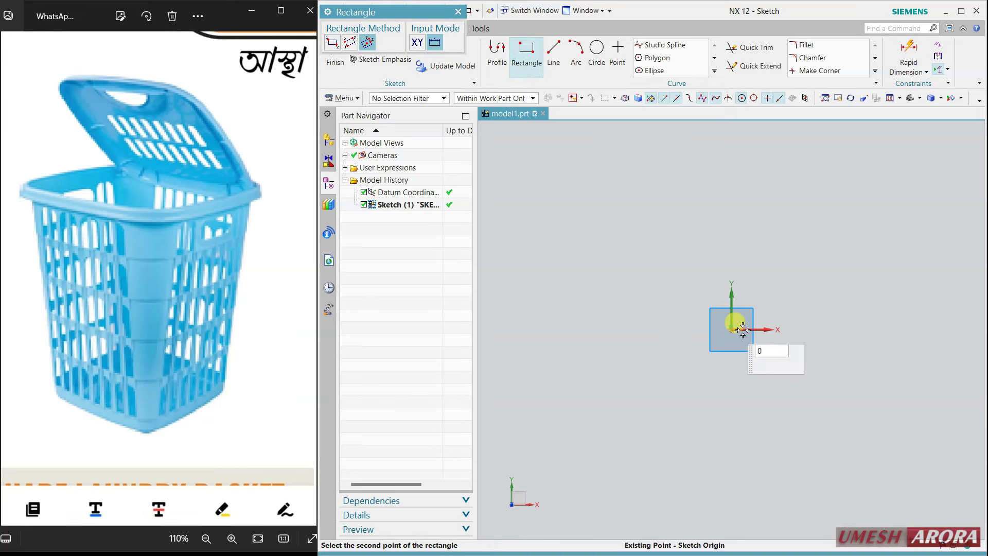
left_click(857, 328)
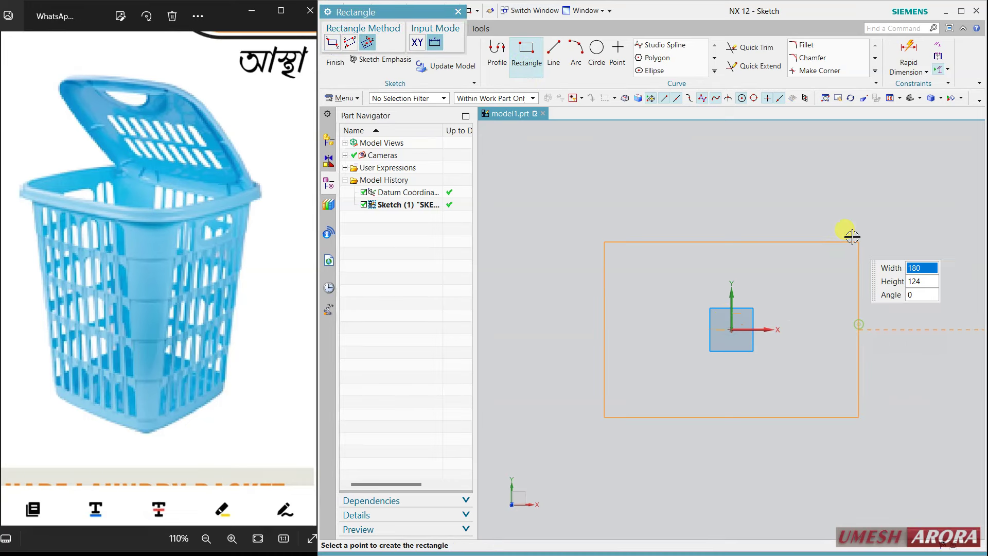
left_click(848, 192)
key("Escape")
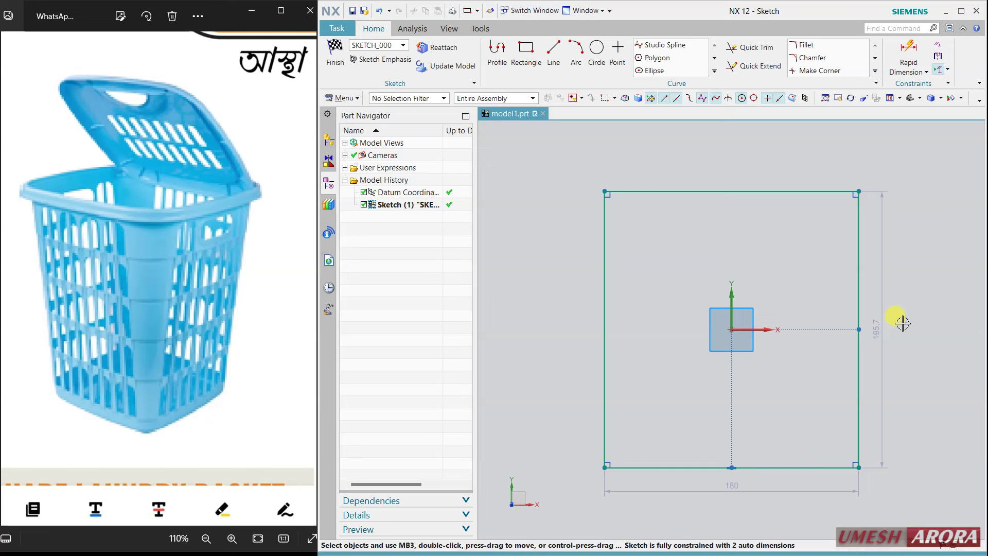
- Dimension the rectangle to 60 high and 80 wide, then finish the sketch
double_click(875, 337)
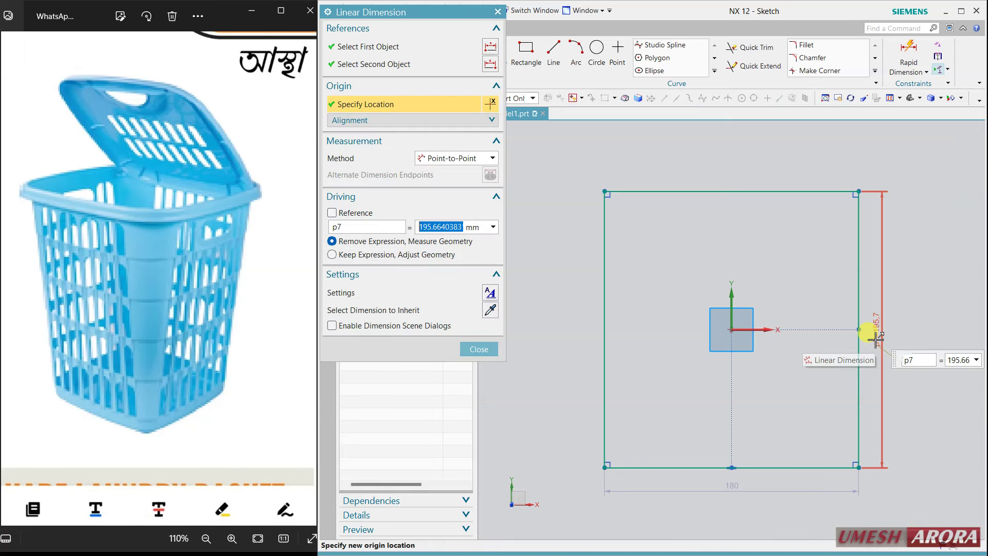
type("60")
key("Return")
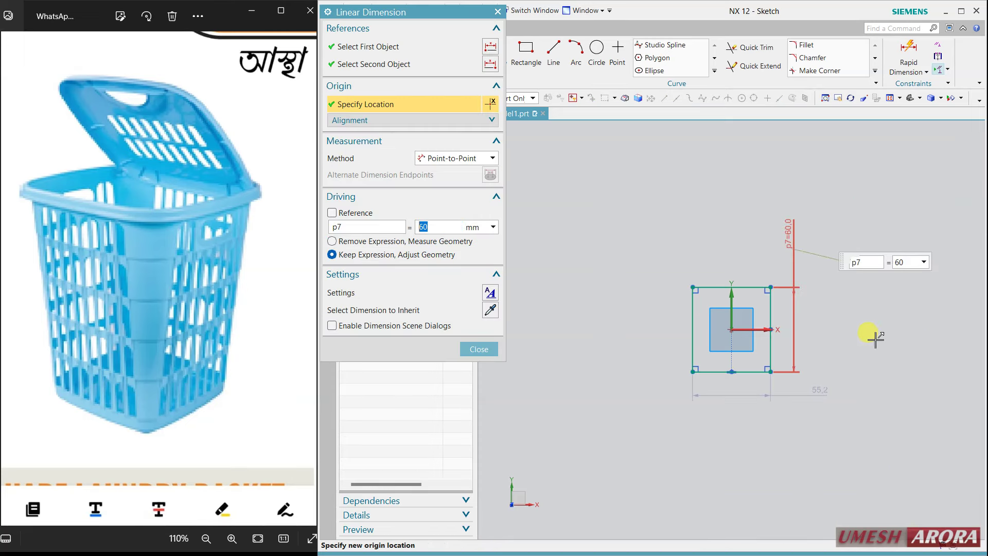
left_click(478, 349)
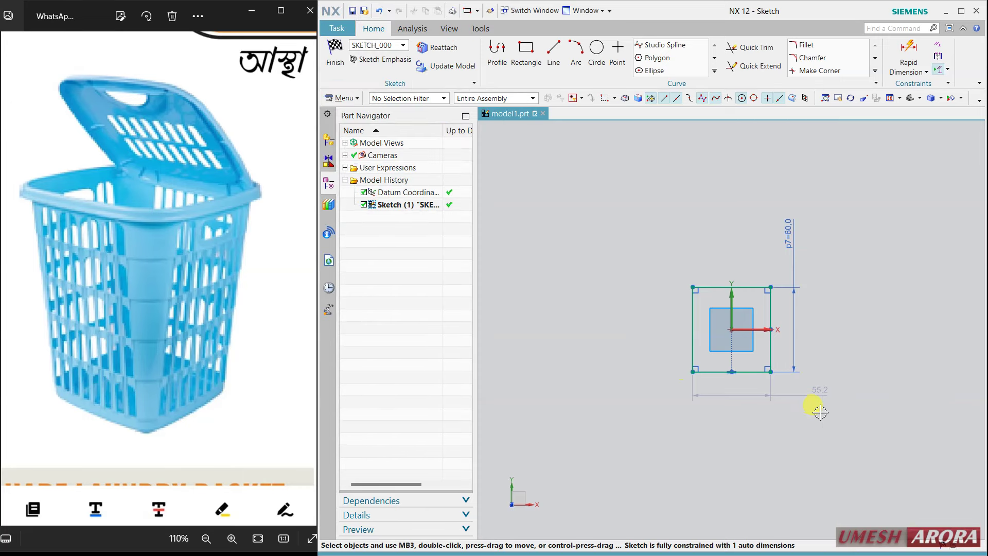
double_click(819, 389)
type("80")
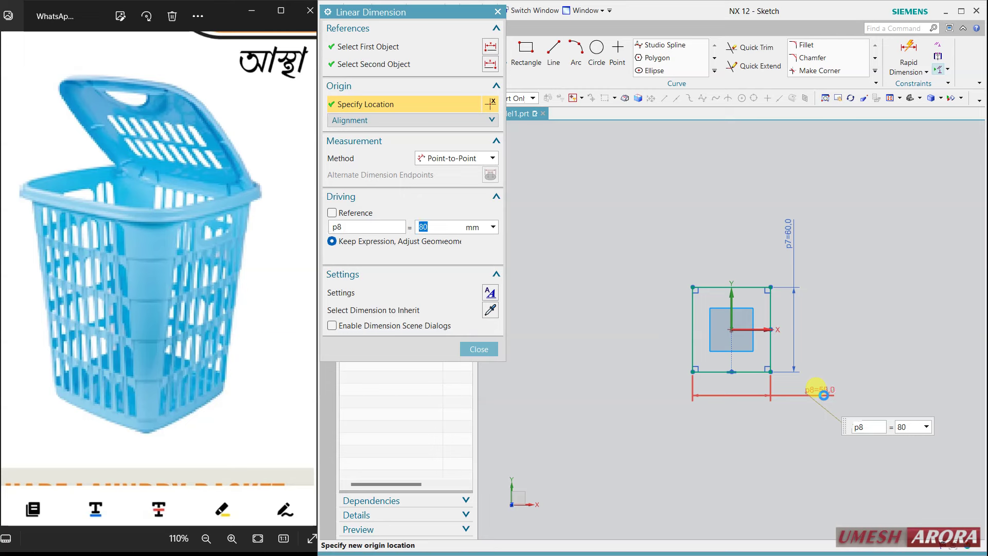
key("Return")
left_click(477, 349)
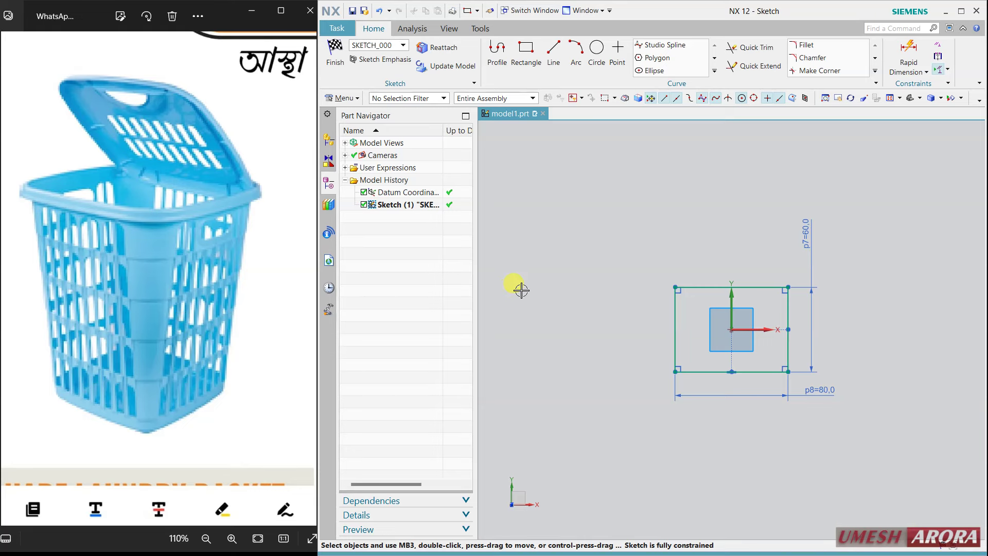
left_click(335, 54)
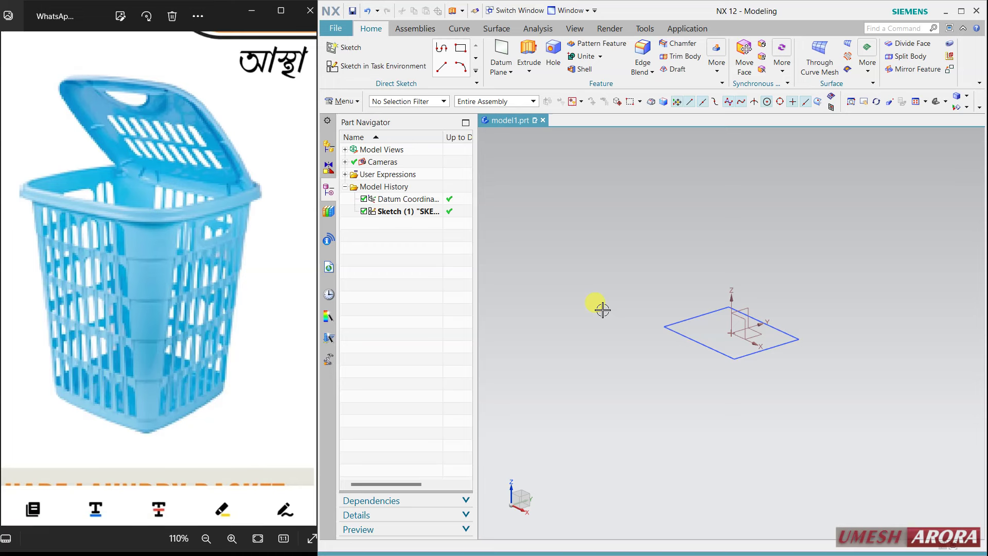
- Extrude the rectangle sketch downward from 0 to 90 mm
left_click(529, 56)
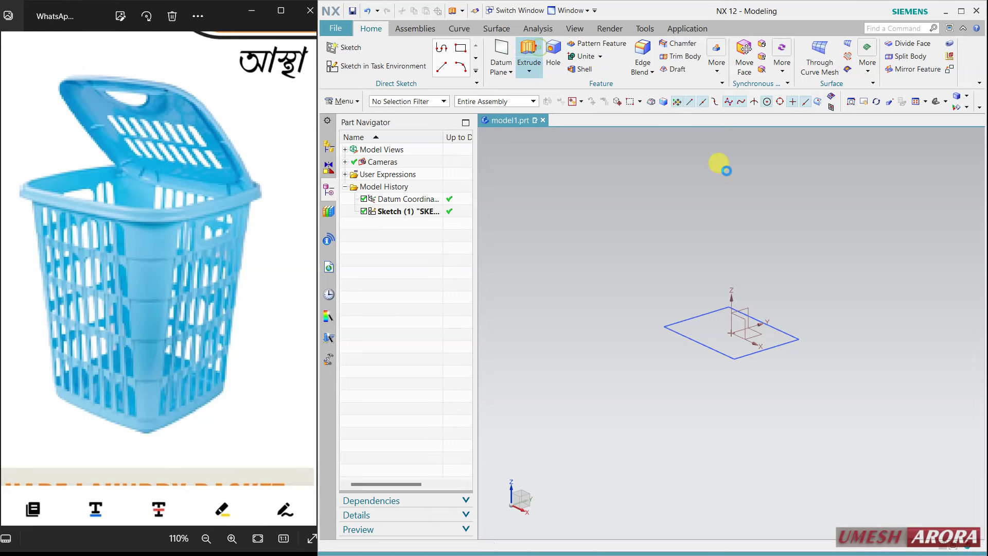
left_click(782, 335)
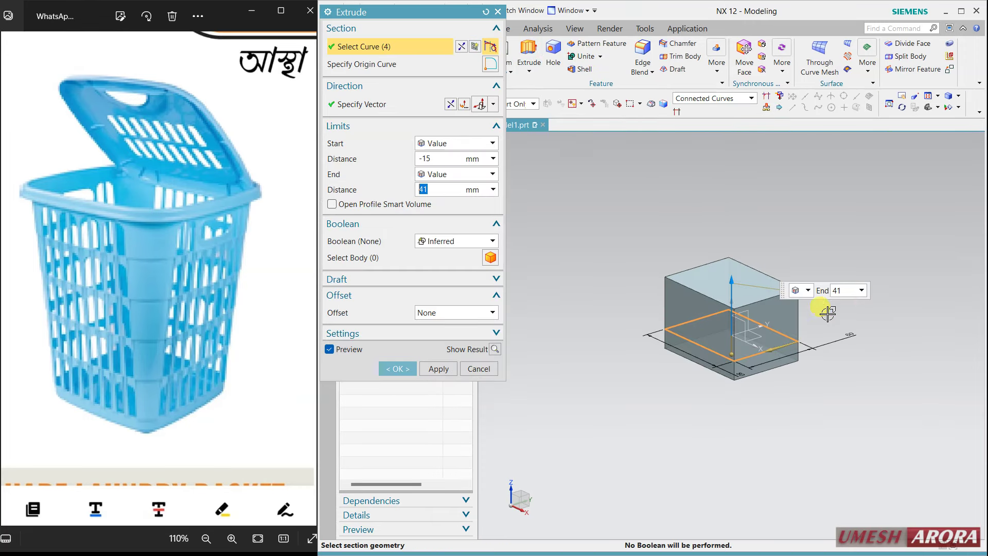
left_click(444, 156)
type("0")
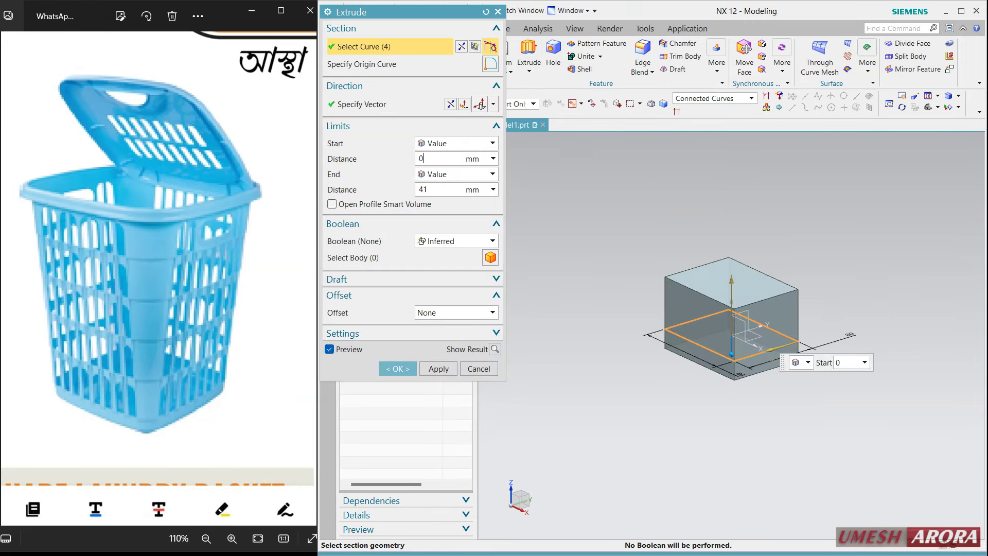
left_click(451, 103)
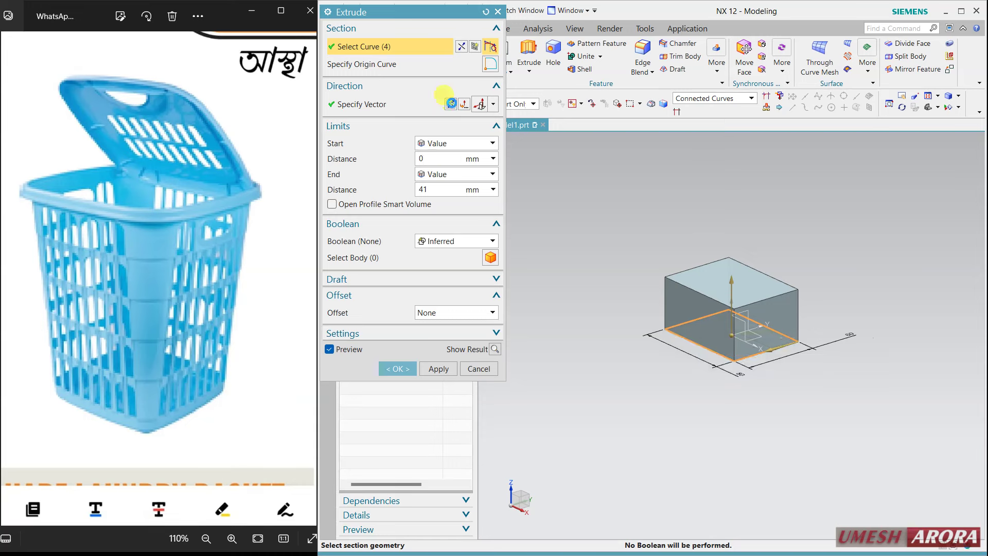
left_click(446, 189)
left_click(446, 190)
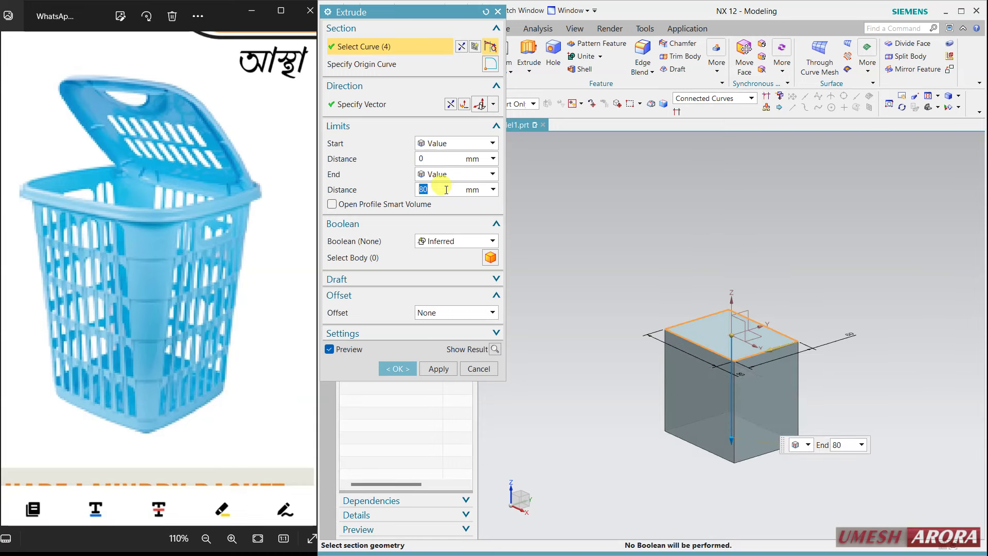
type("90")
key("Return")
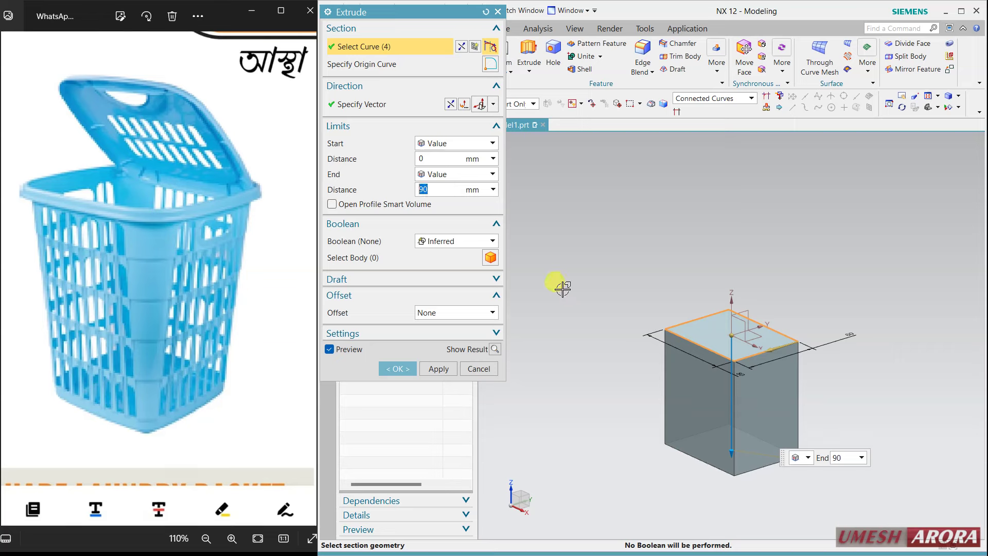
mouse_move(701, 240)
middle_mouse_down()
mouse_move(761, 211)
mouse_move(708, 203)
middle_mouse_up()
scroll(710, 422, "up", 2)
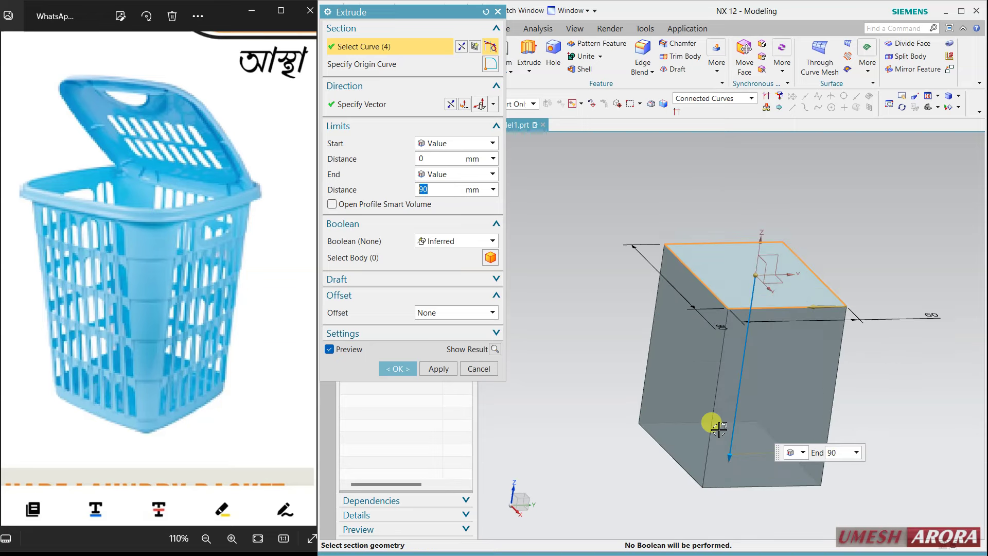
scroll(726, 403, "up", 2)
mouse_move(725, 403)
middle_mouse_down()
mouse_move(757, 346)
mouse_move(726, 375)
mouse_move(743, 375)
mouse_move(699, 344)
middle_mouse_up()
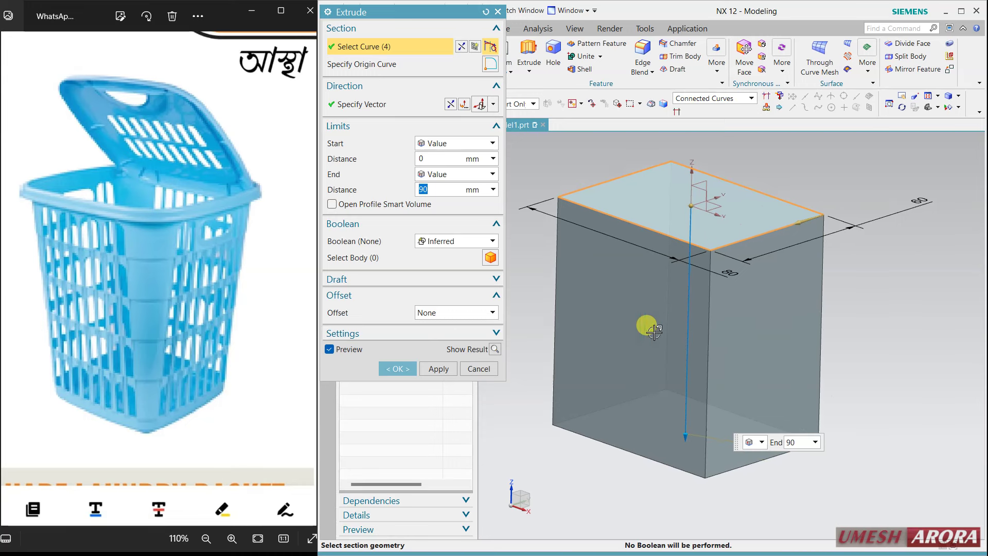
- Add a 4° Draft From Section taper and confirm the extrusion
left_click(418, 282)
left_click(425, 297)
left_click(456, 327)
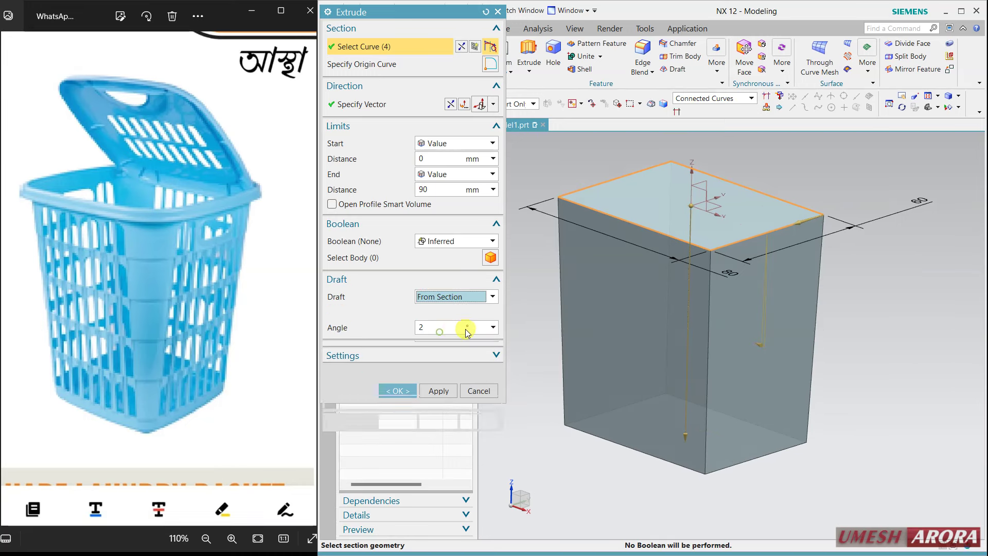
left_click(450, 328)
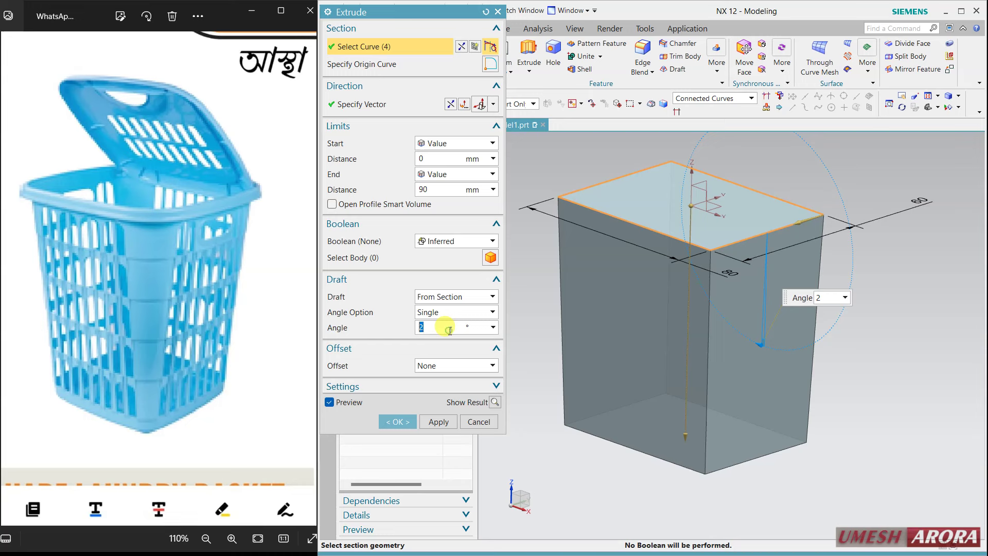
type("6")
key("Return")
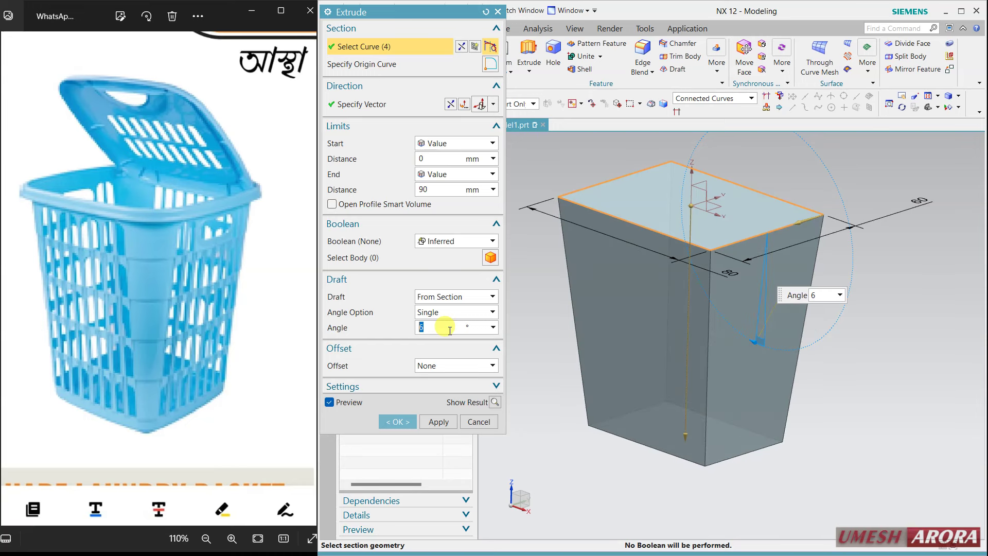
type("5")
left_click(449, 330)
type("4")
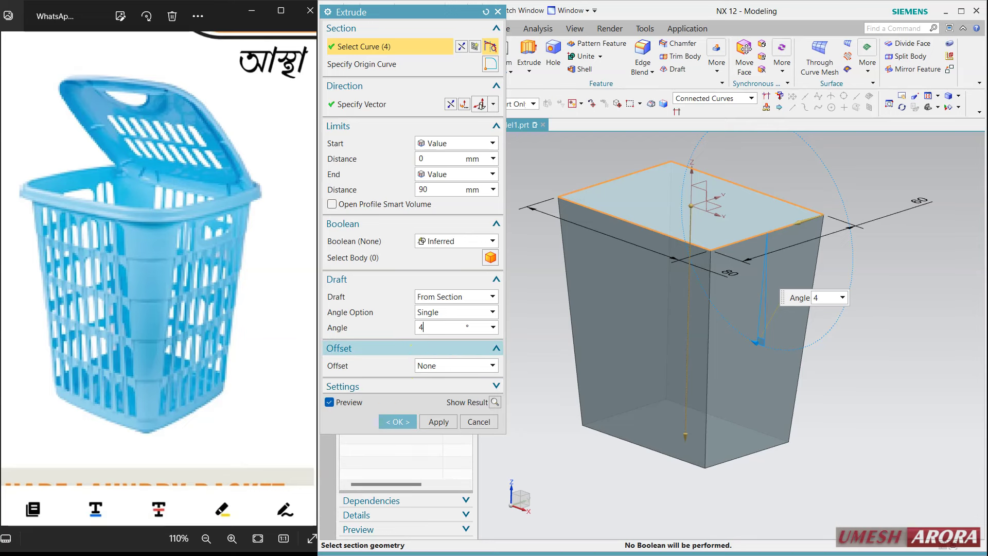
left_click(397, 421)
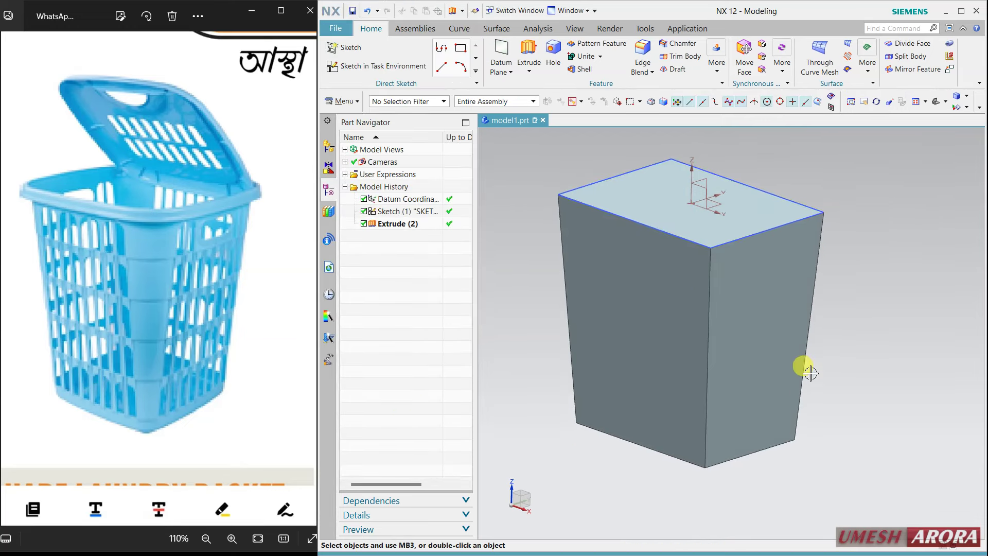
- Hide the rectangle sketch and select the four vertical edges for an edge blend
left_click(783, 225)
left_click(798, 234)
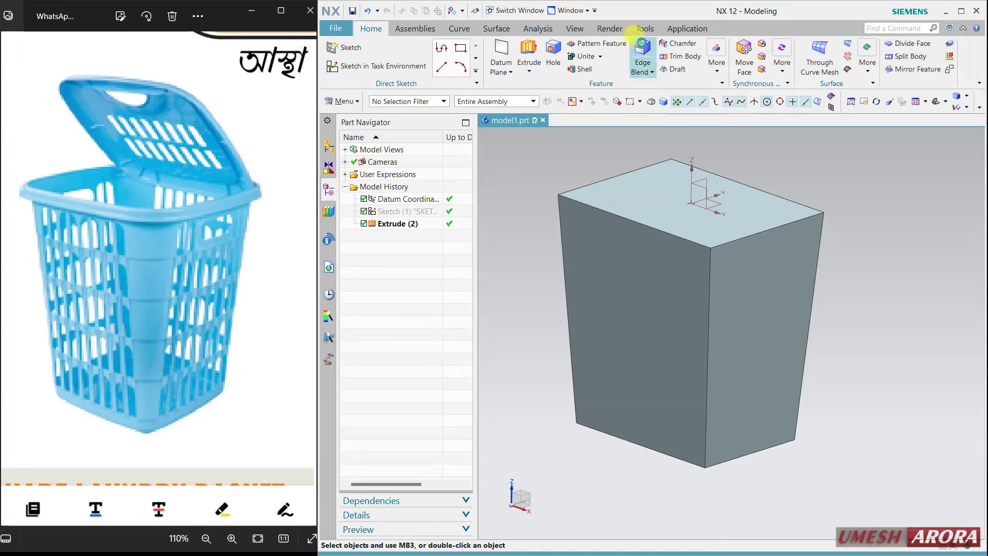
left_click(643, 54)
left_click(814, 270)
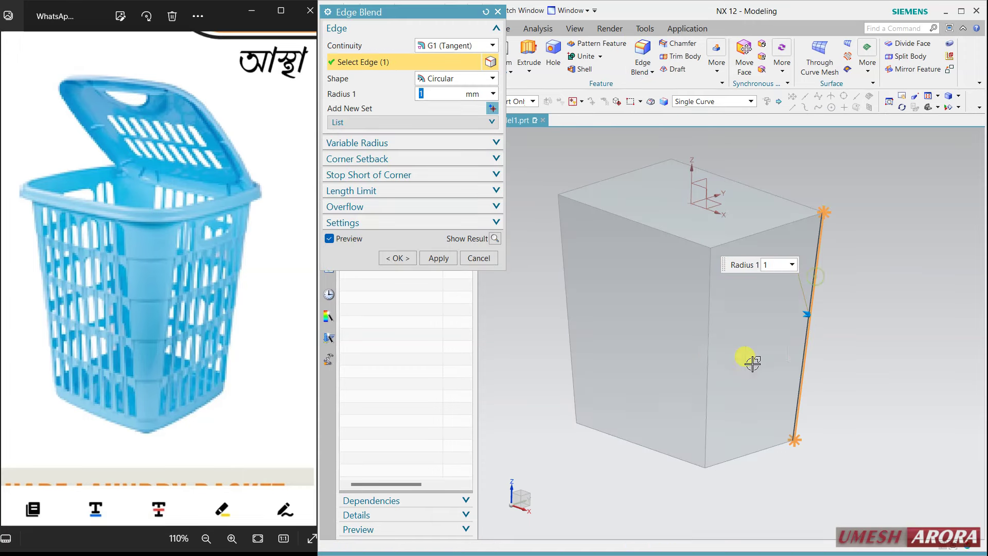
left_click(709, 351)
left_click(566, 304)
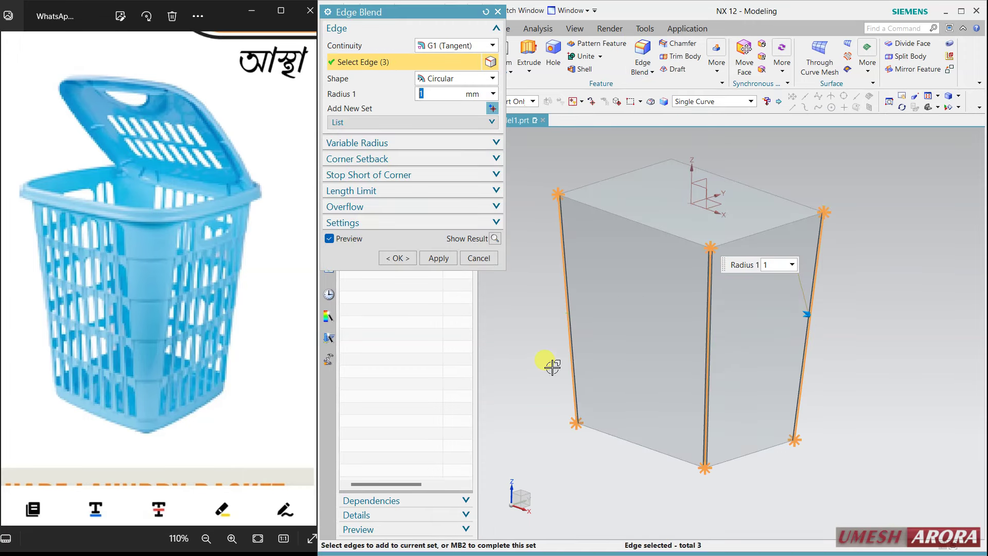
middle_click_drag(551, 364, 603, 369)
left_click(582, 239)
- Try a 16 mm blend radius with result preview, then reset the selection
middle_click_drag(782, 407, 777, 404)
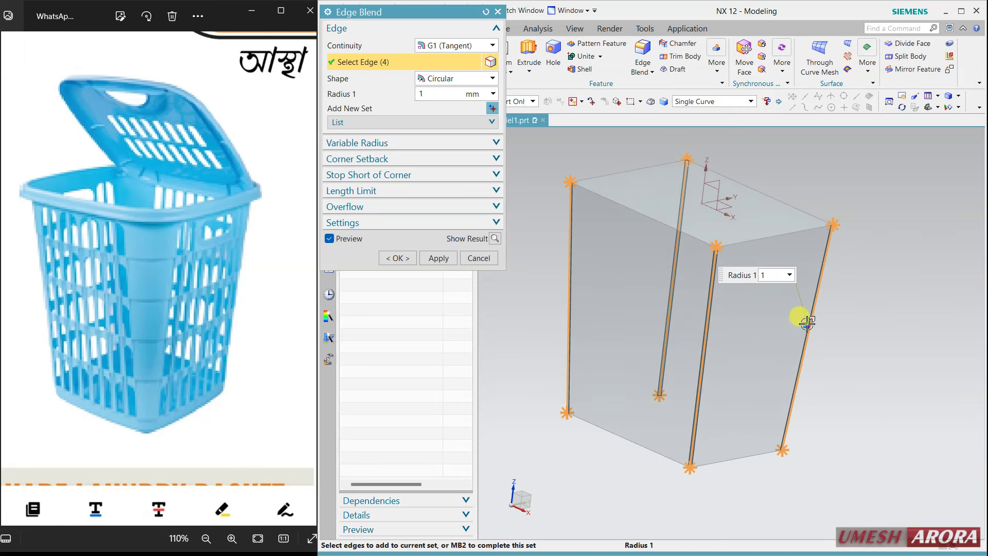
left_click_drag(803, 321, 788, 269)
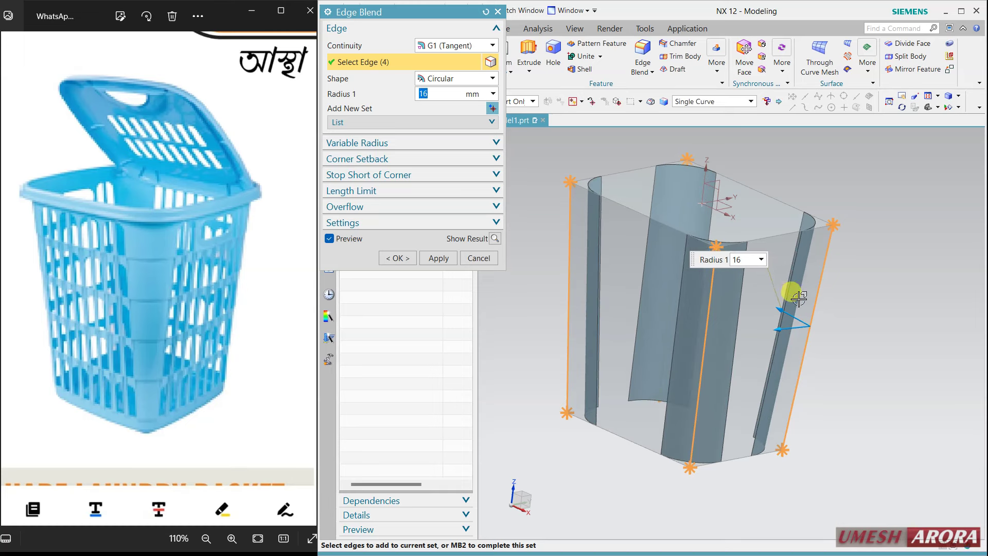
middle_click_drag(794, 287, 807, 353)
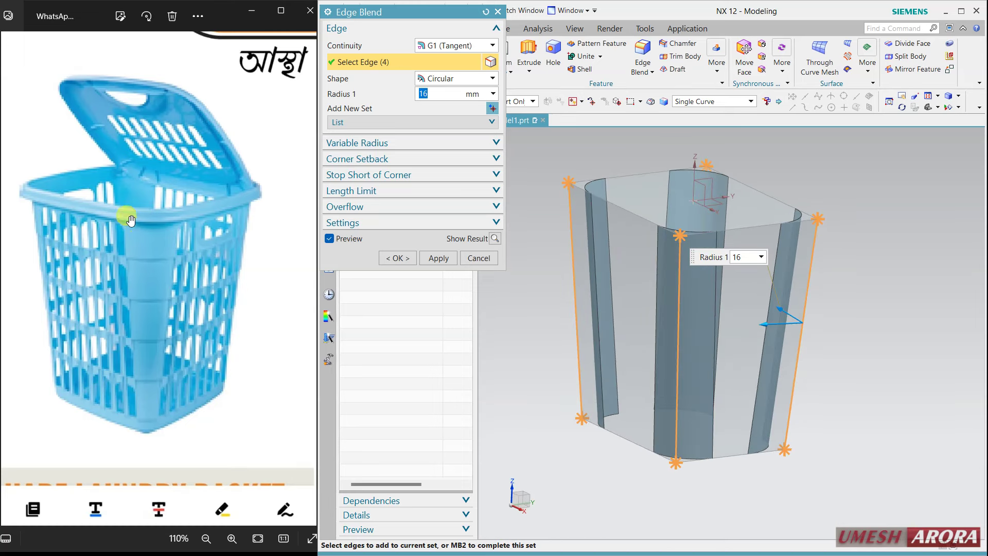
middle_click_drag(640, 435, 774, 392)
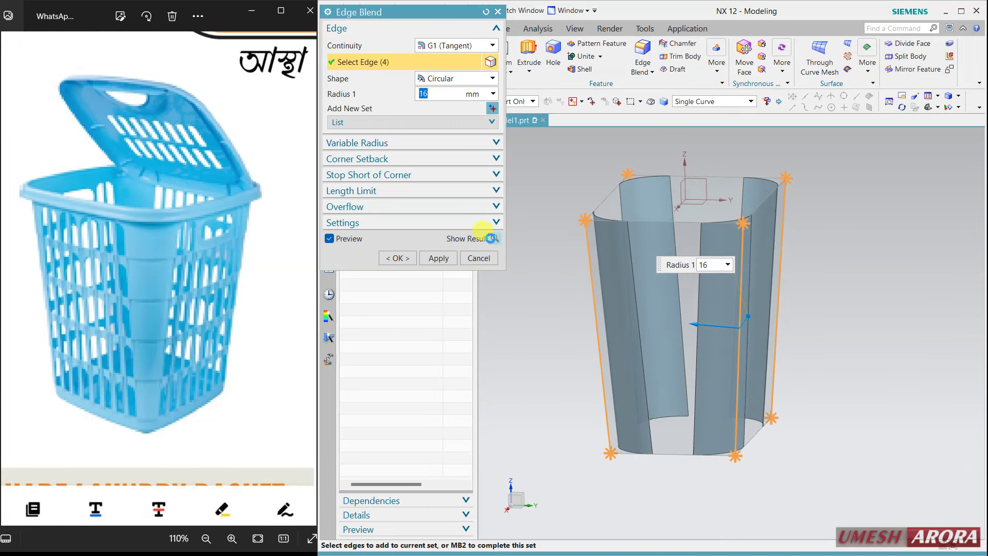
left_click(491, 238)
mouse_move(580, 393)
middle_mouse_down()
mouse_move(643, 370)
mouse_move(635, 402)
middle_mouse_up()
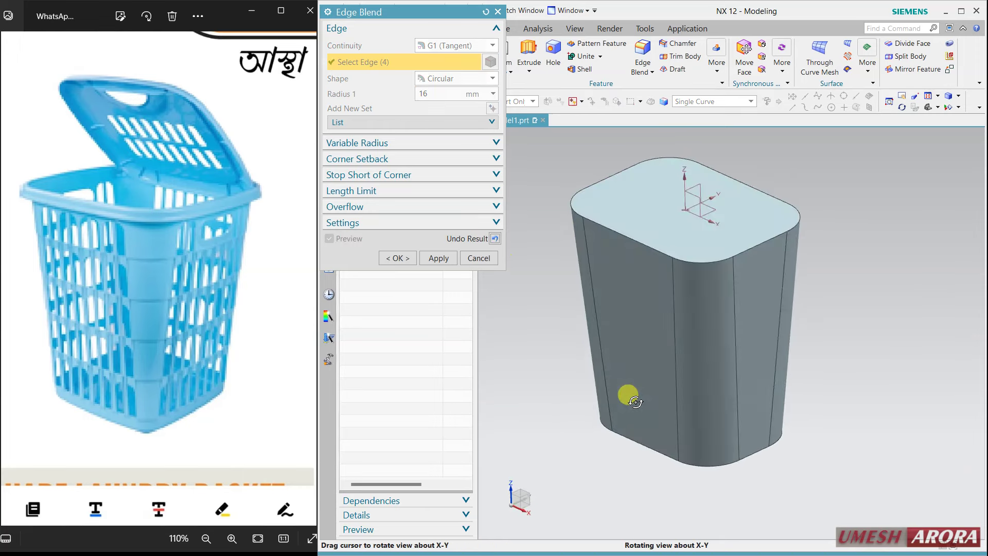
left_click(494, 238)
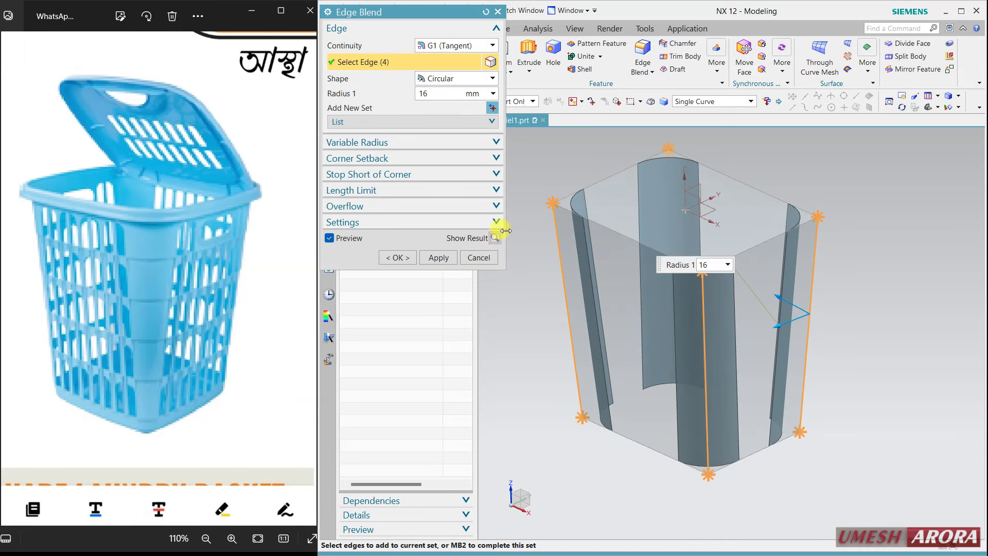
left_click(485, 11)
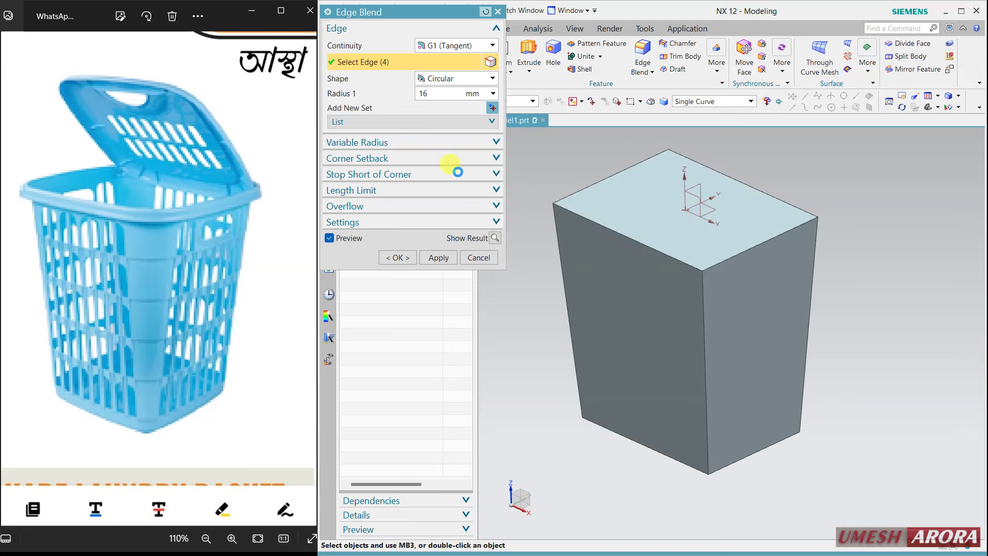
- Blend the front vertical edge with variable radius, 15 mm top and 8 mm bottom
left_click(701, 302)
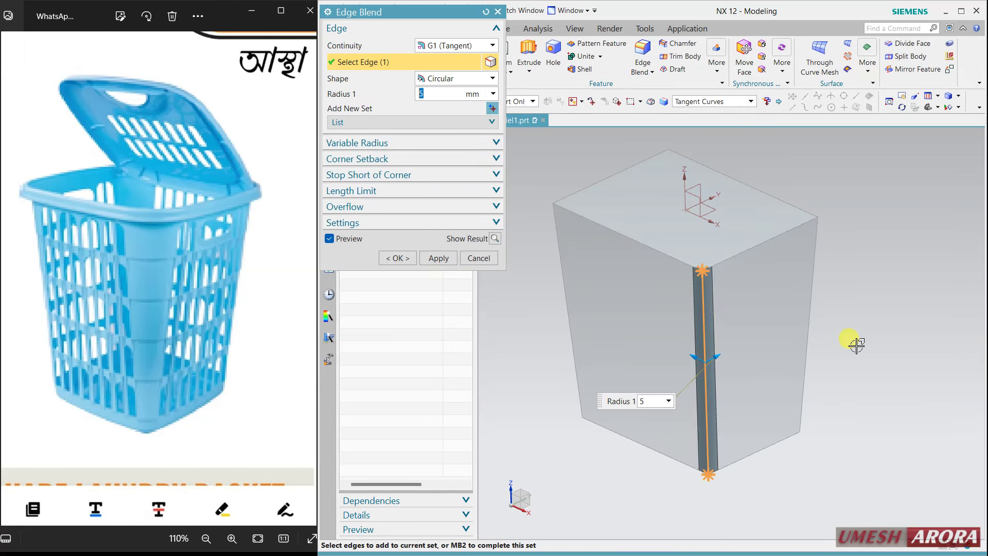
left_click(429, 143)
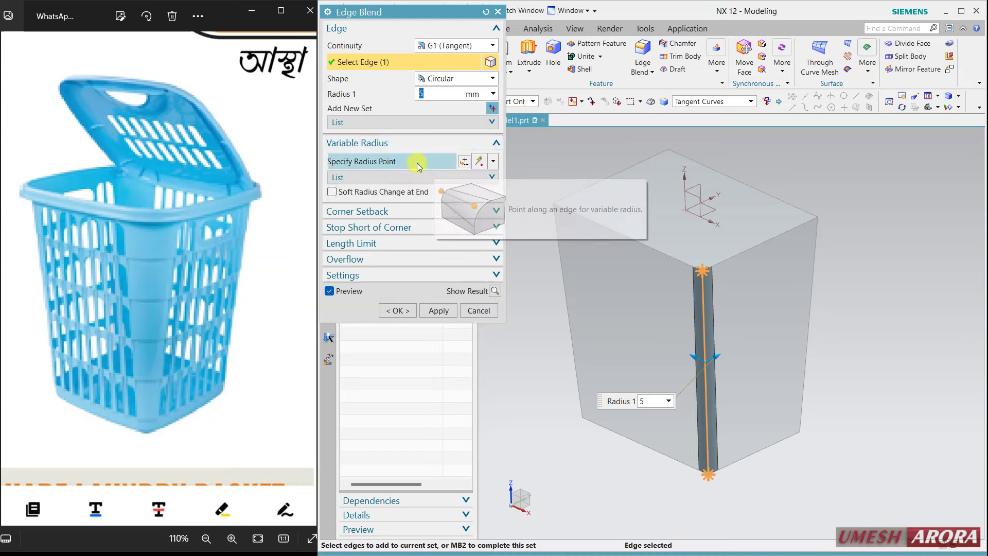
left_click(417, 162)
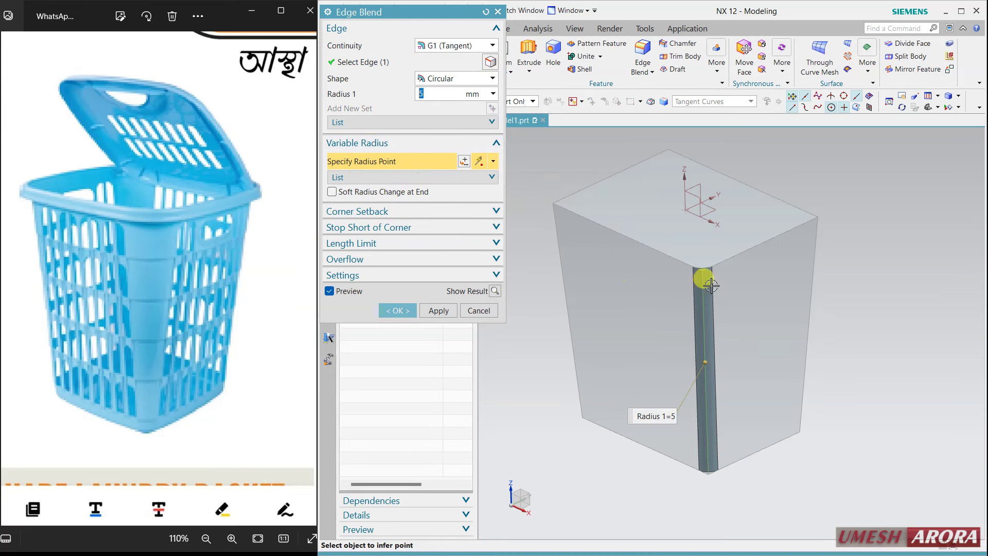
left_click(704, 268)
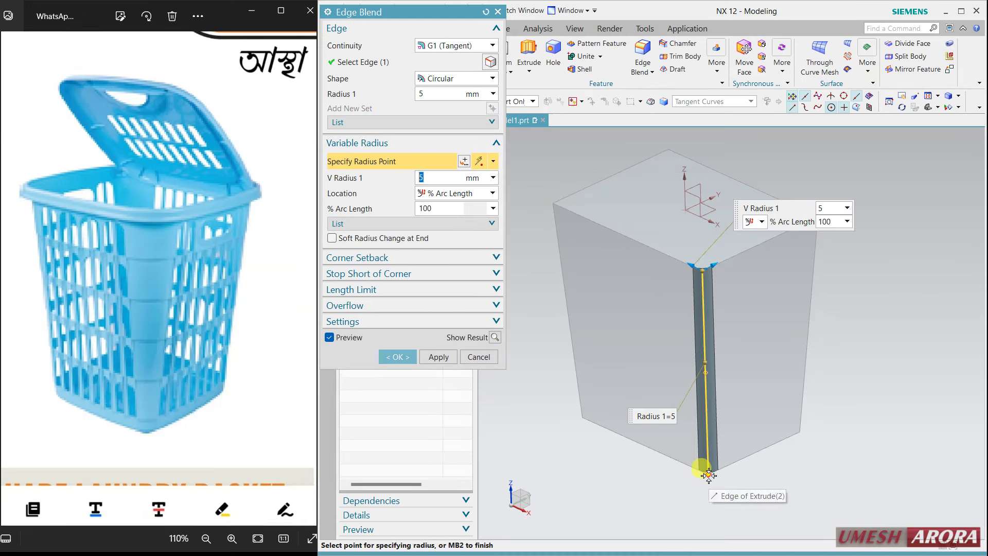
left_click(669, 487)
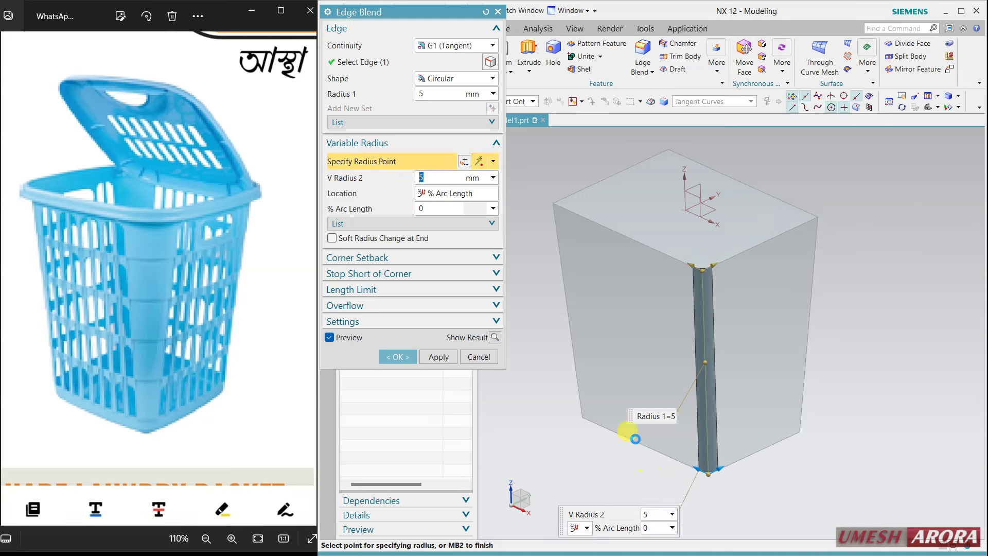
left_click(441, 226)
left_click(390, 242)
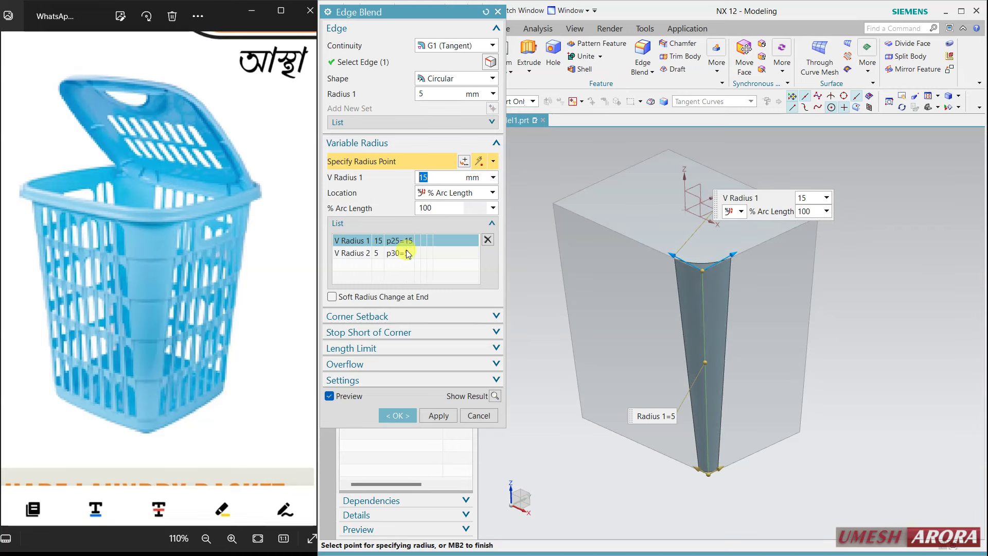
left_click(404, 253)
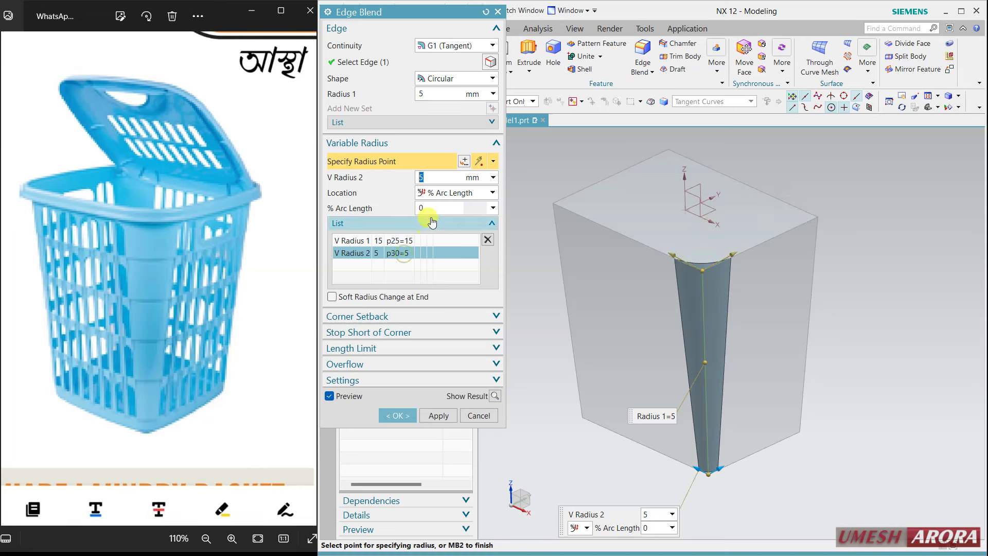
type("8")
double_click(438, 178)
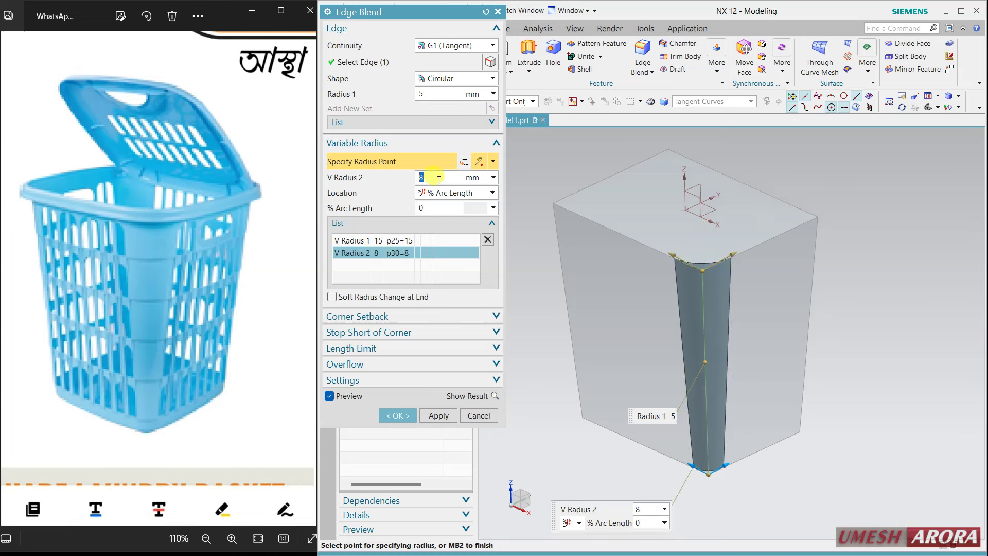
left_click(438, 413)
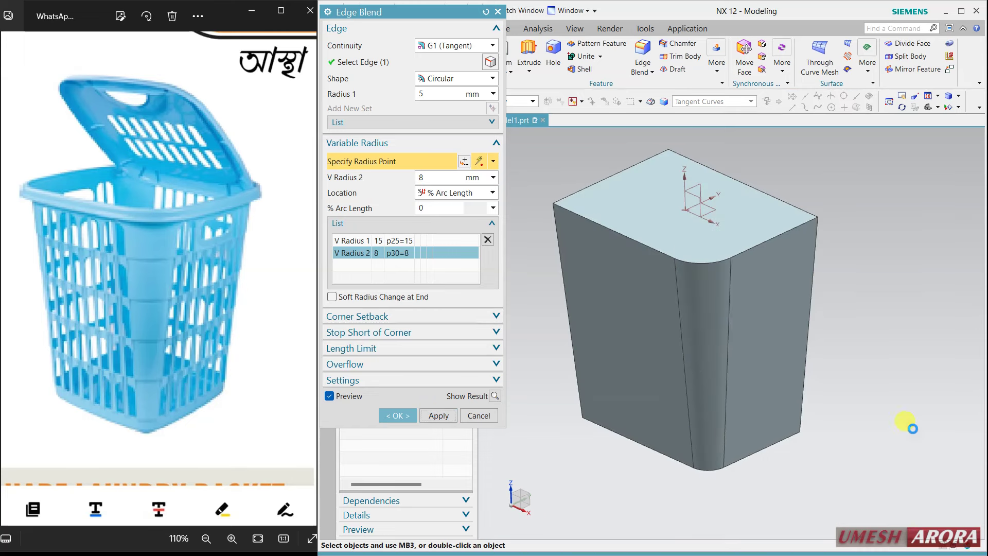
- Give the second vertical edge a variable blend tapering from 15 mm to 8 mm
left_click(865, 290)
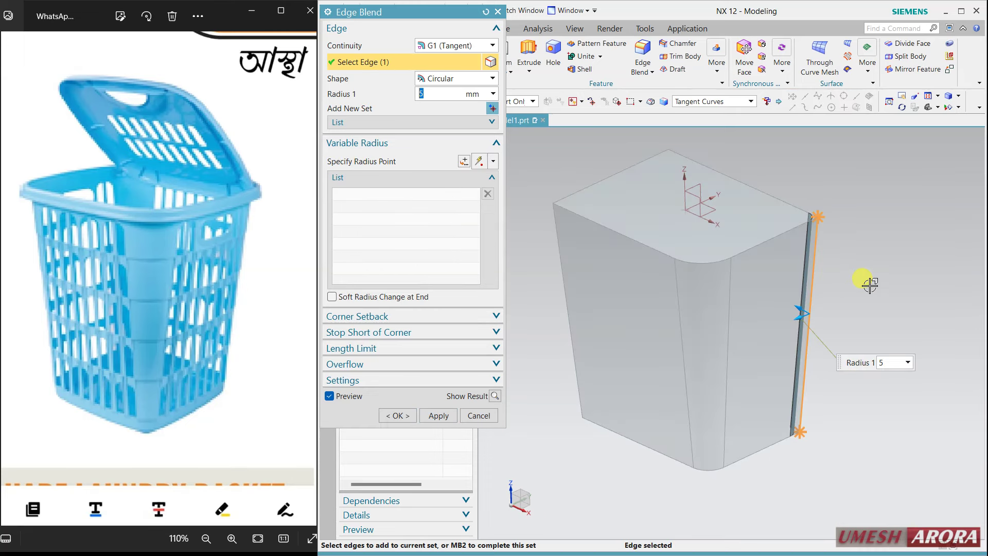
left_click(418, 161)
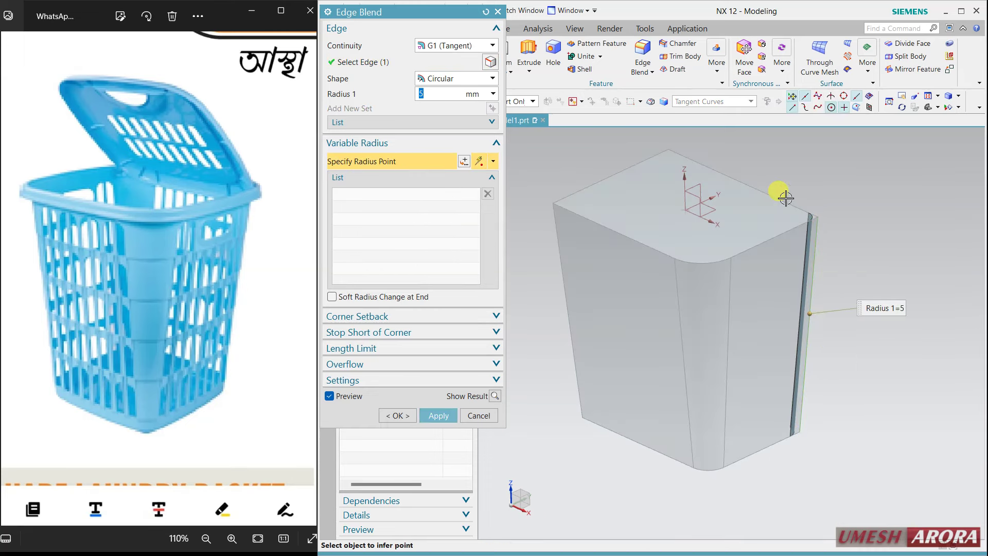
left_click(820, 216)
type("16")
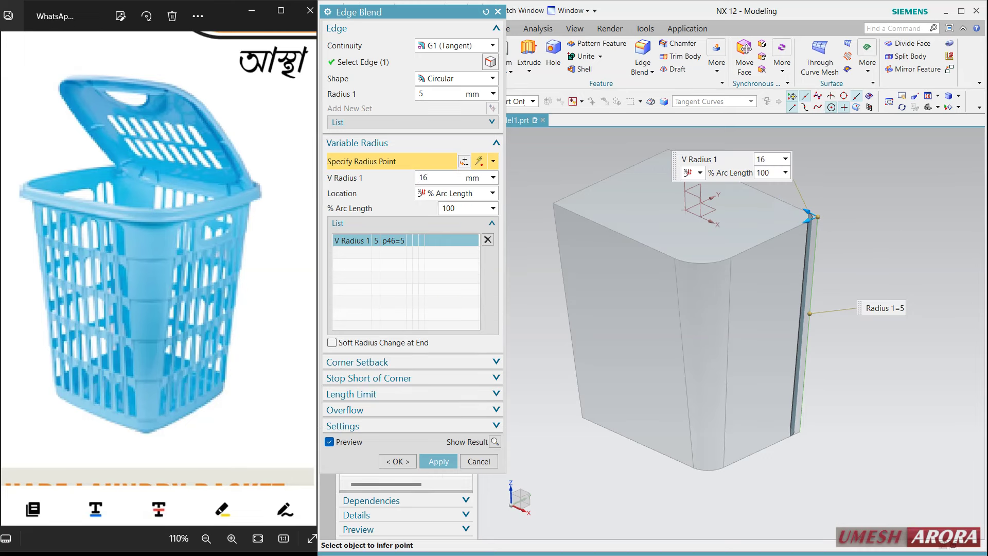
left_click(440, 182)
type("15")
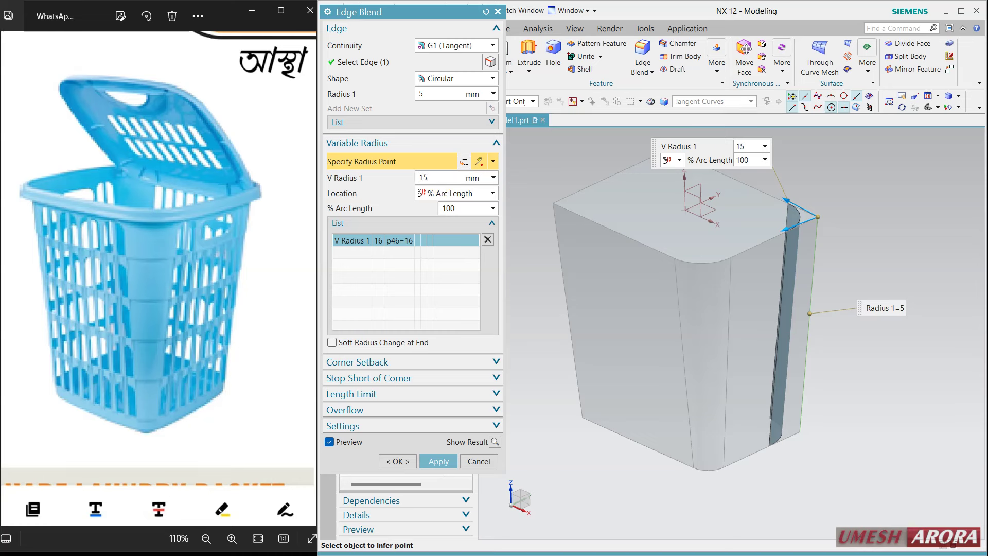
left_click(441, 183)
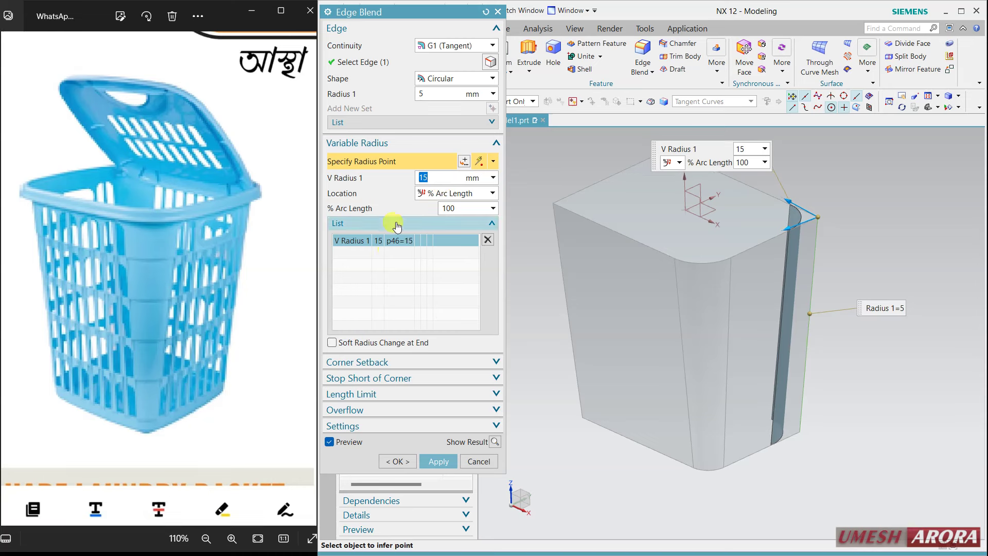
left_click(799, 442)
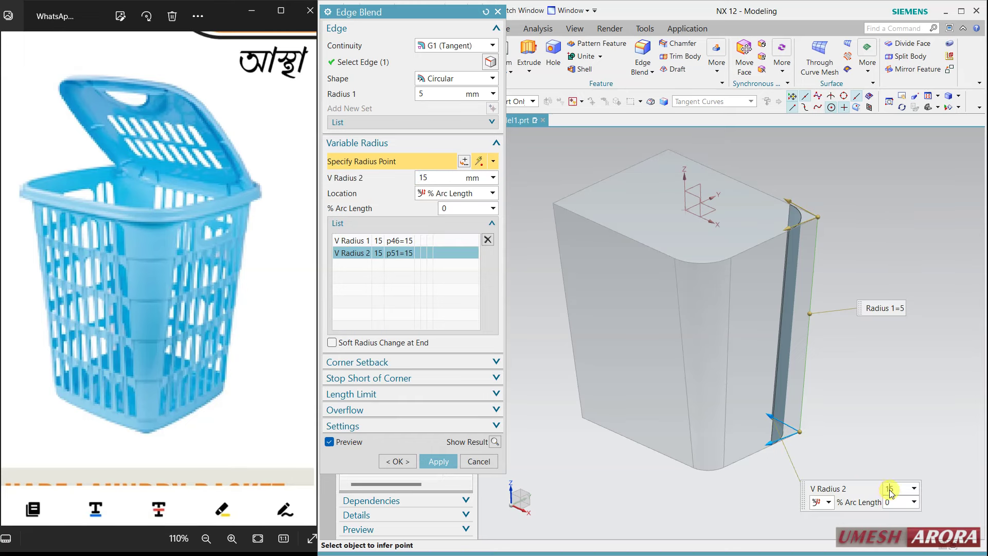
type("8")
key("Return")
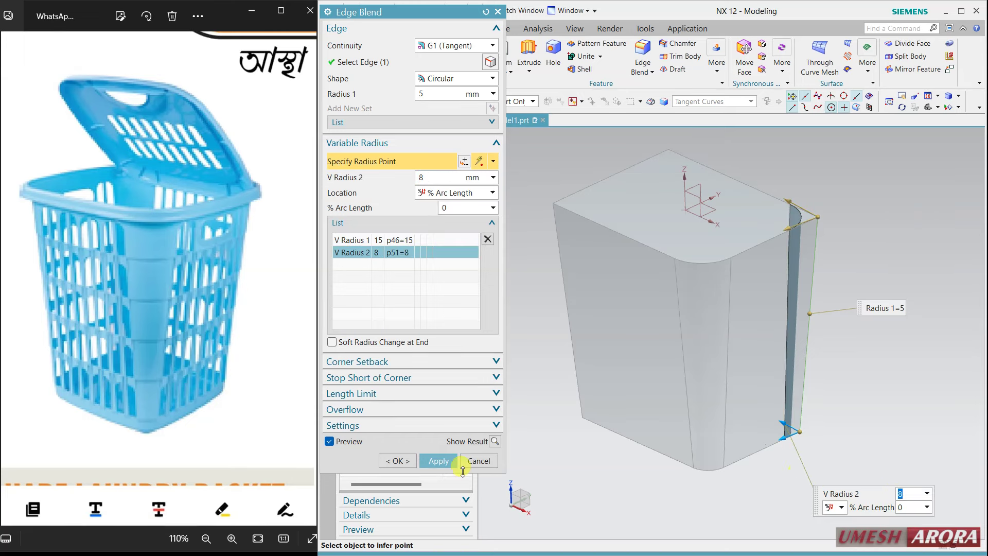
left_click(455, 464)
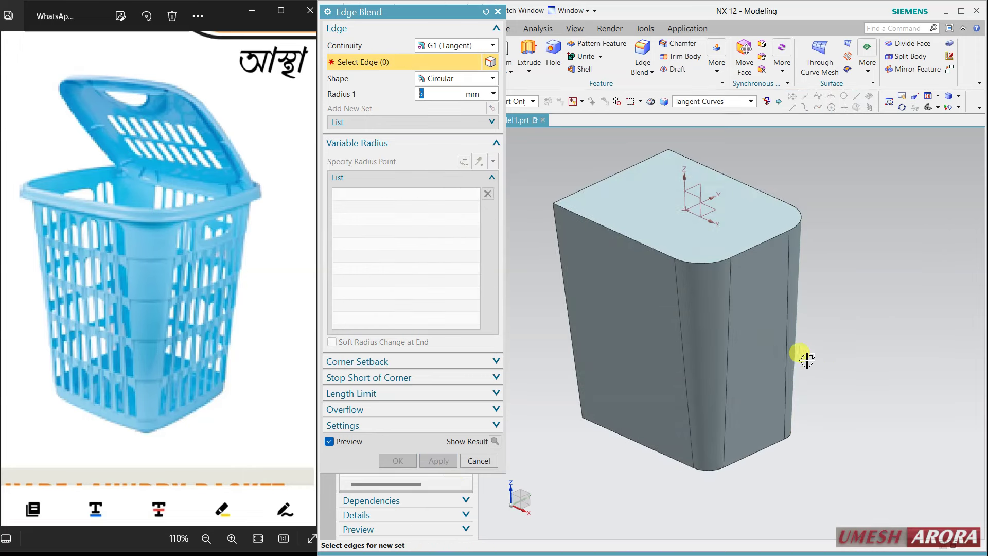
- Rotate to the opposite side and blend the third vertical edge, 15 mm to 8 mm
mouse_move(806, 359)
middle_mouse_down()
mouse_move(739, 335)
mouse_move(712, 381)
mouse_move(701, 377)
middle_mouse_up()
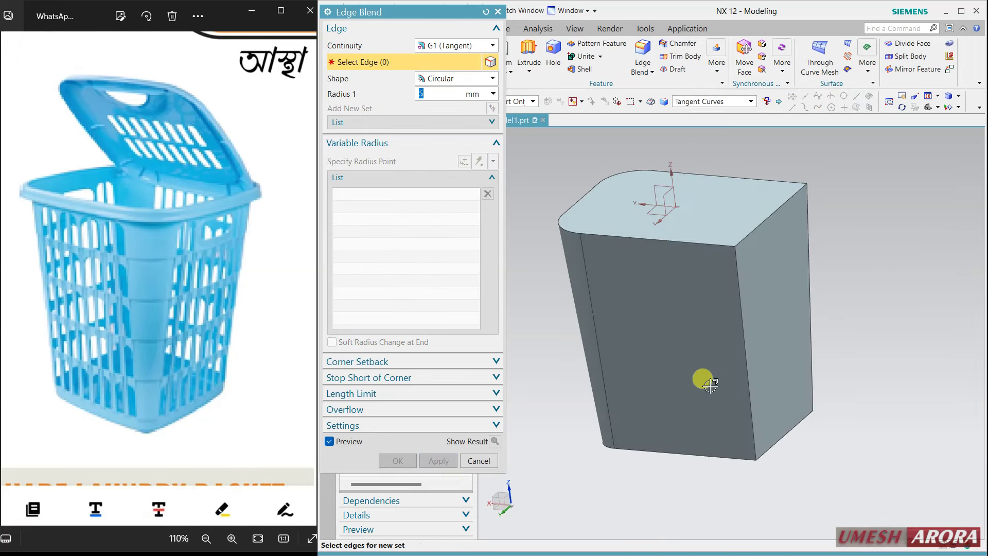
left_click(749, 358)
left_click(404, 163)
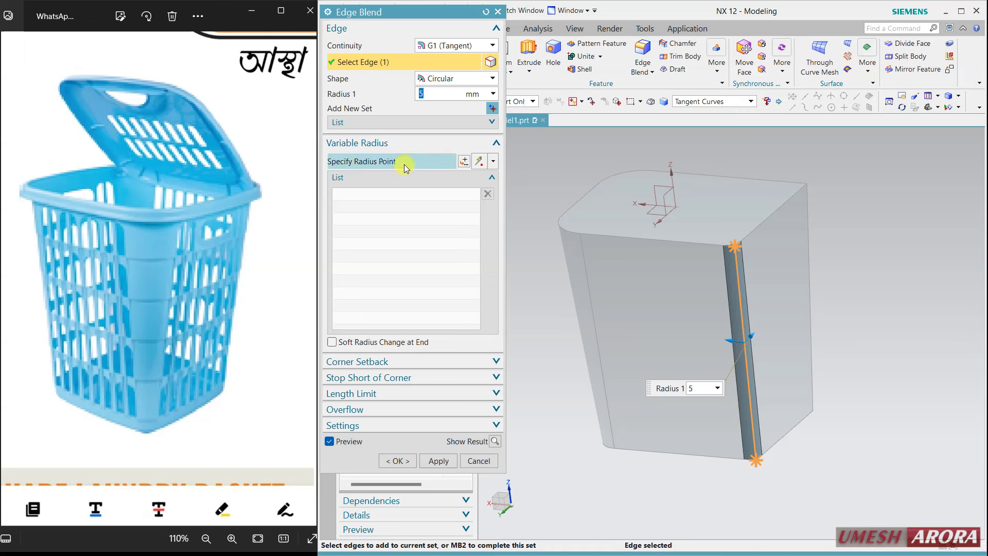
left_click(734, 243)
type("15")
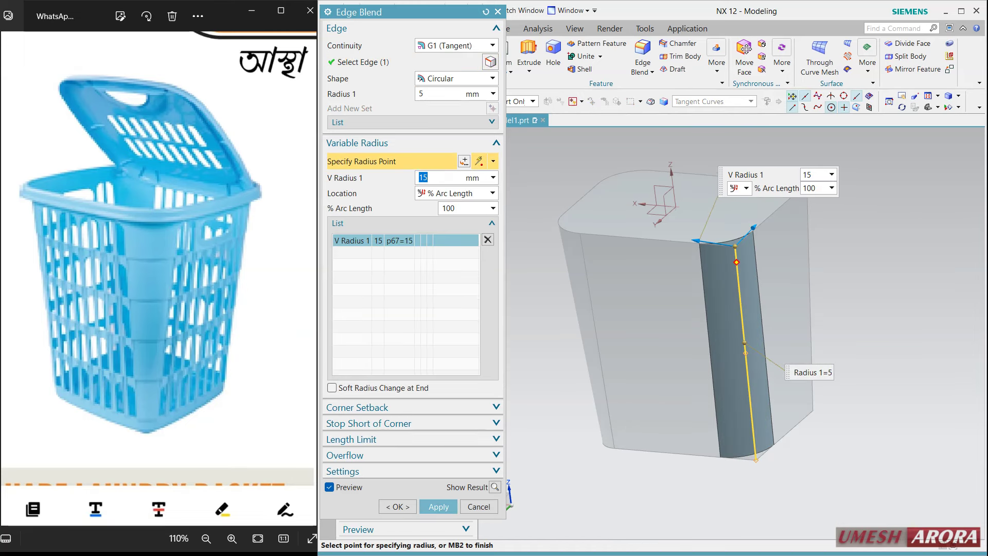
left_click(782, 415)
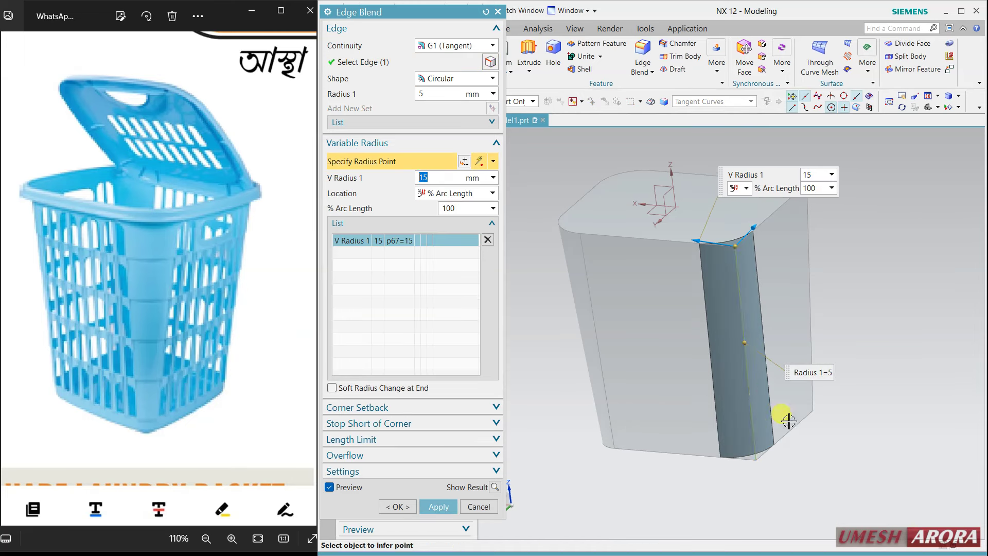
left_click(756, 458)
type("8")
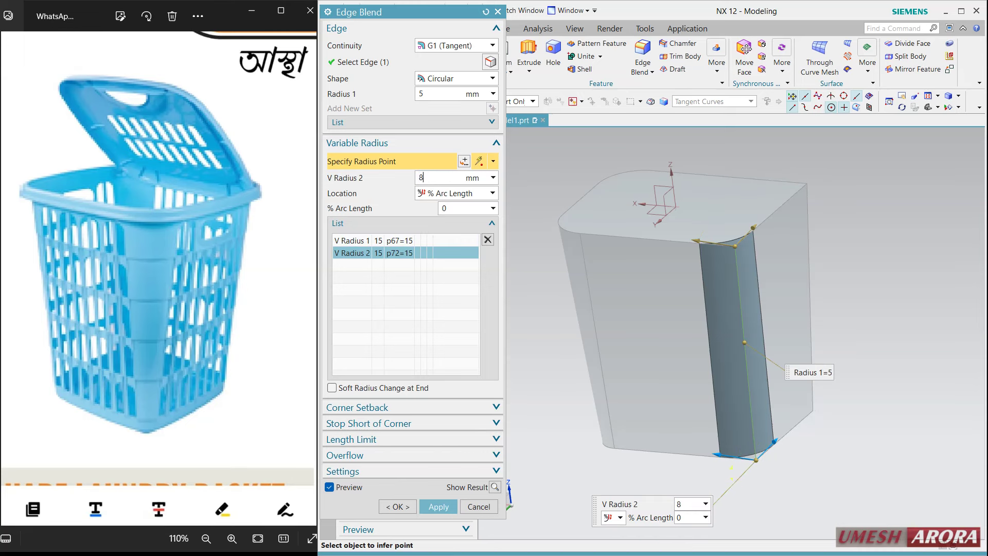
left_click(438, 506)
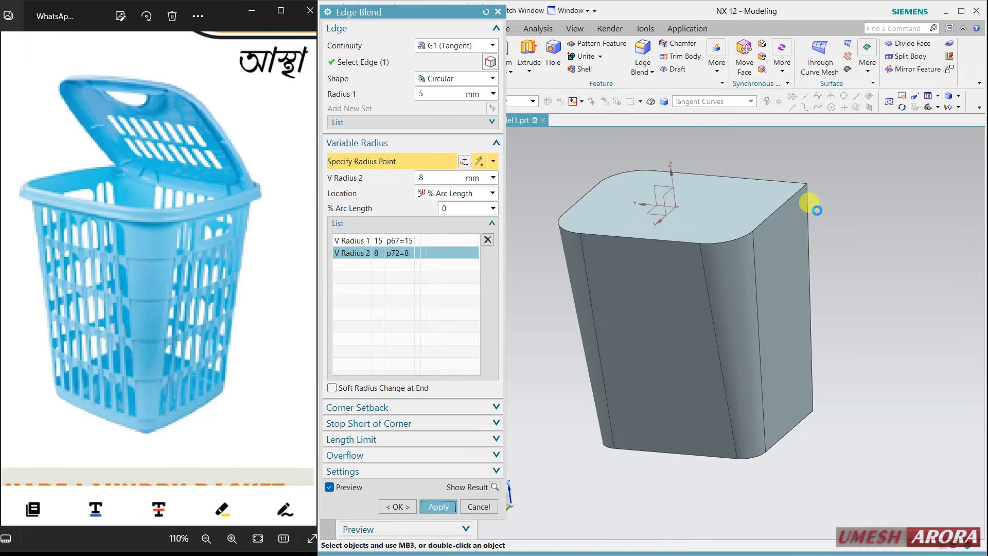
- Blend the last vertical edge with radius points of 15 mm top and 8 mm bottom
left_click(800, 221)
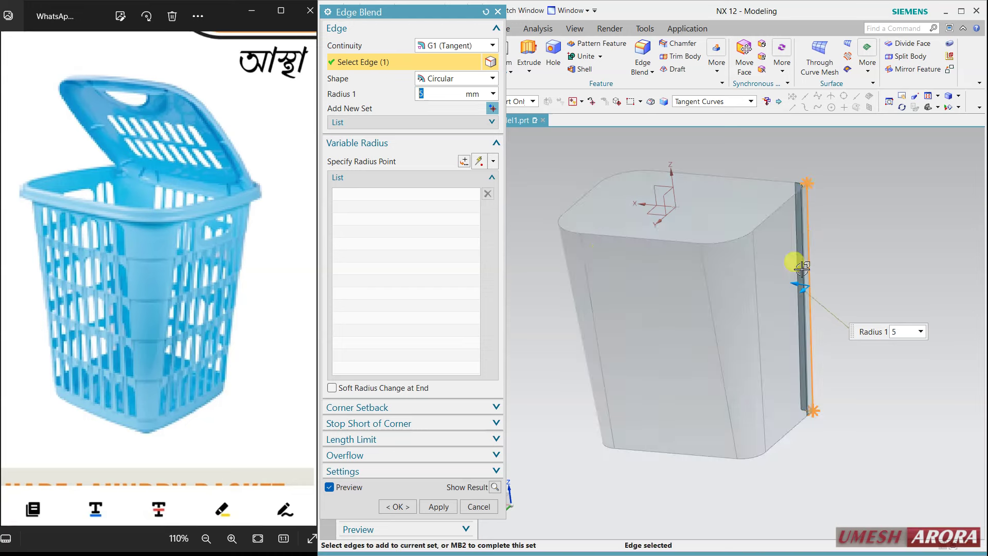
left_click(428, 162)
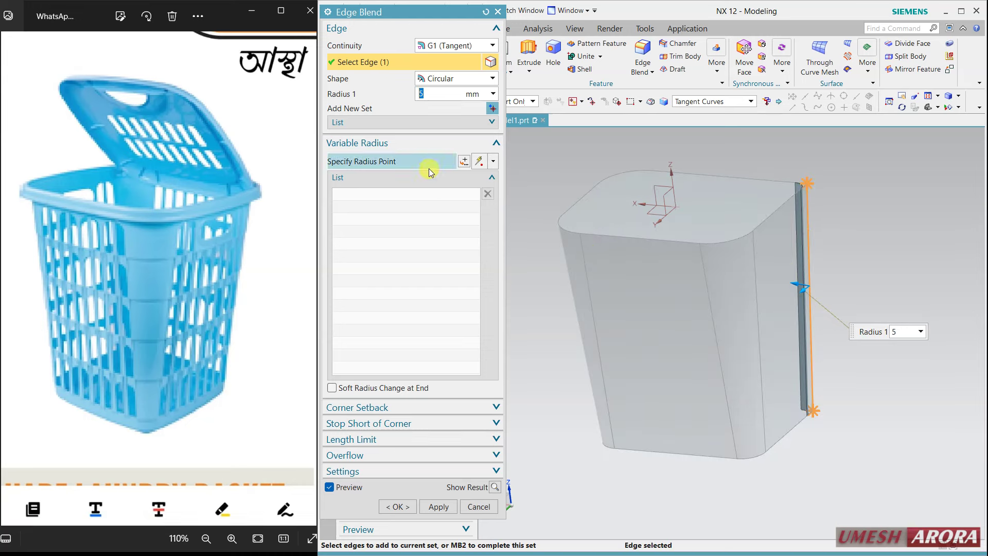
left_click(805, 182)
type("15")
key("Return")
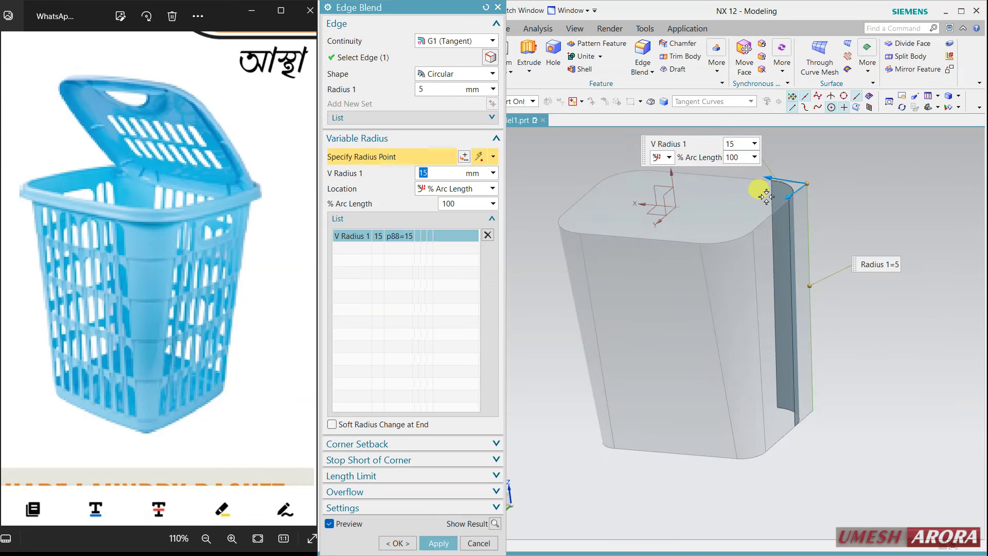
left_click(814, 415)
type("8")
key("Return")
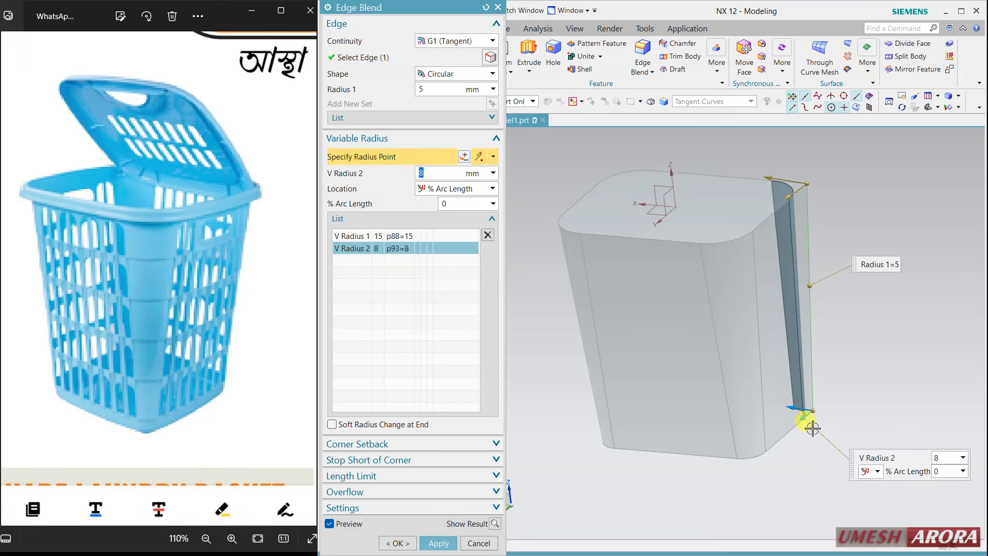
left_click(398, 543)
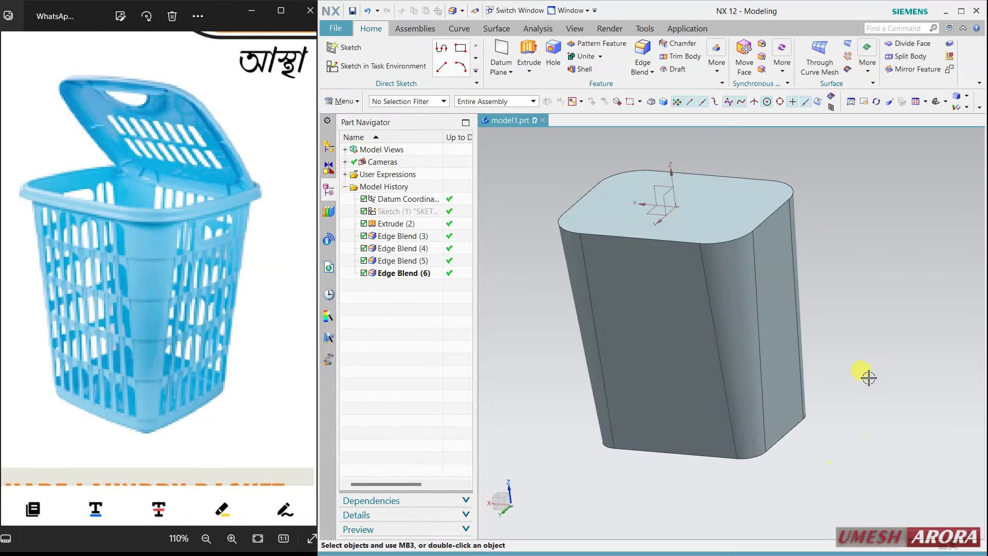
- Round the bottom perimeter edge loop with a 6 mm edge blend
mouse_move(869, 377)
middle_mouse_down()
mouse_move(789, 335)
mouse_move(726, 340)
mouse_move(750, 331)
mouse_move(666, 347)
middle_mouse_up()
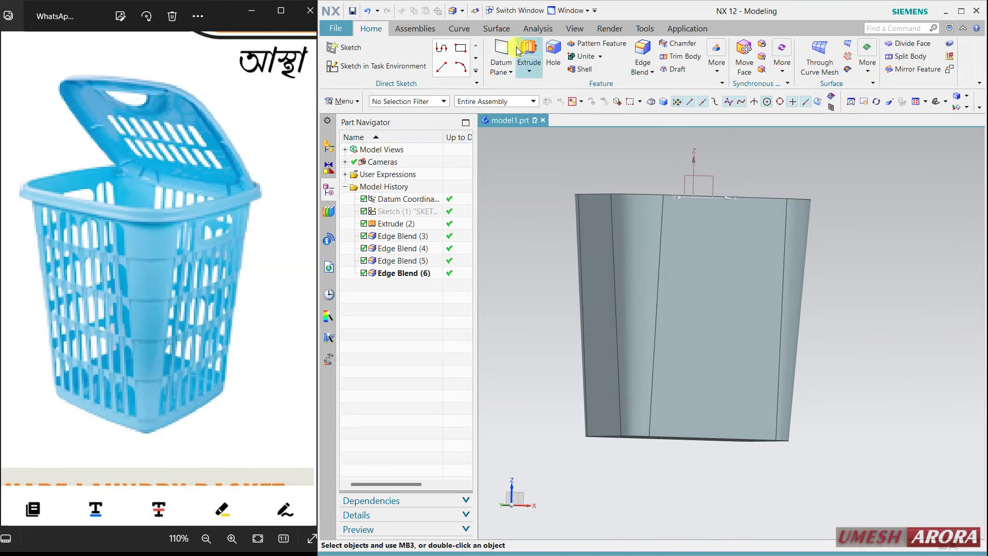
left_click(631, 57)
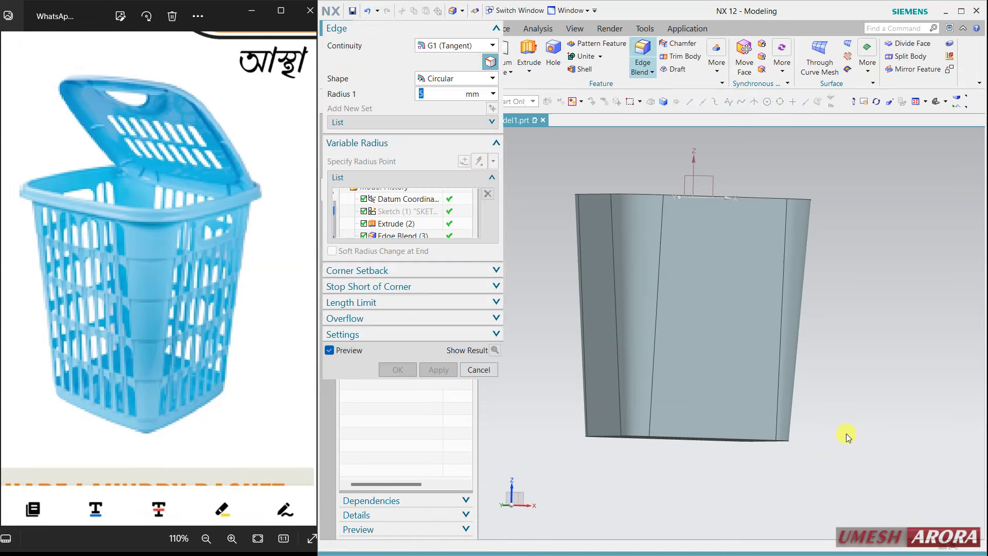
middle_click_drag(860, 403, 782, 392)
left_click(720, 391)
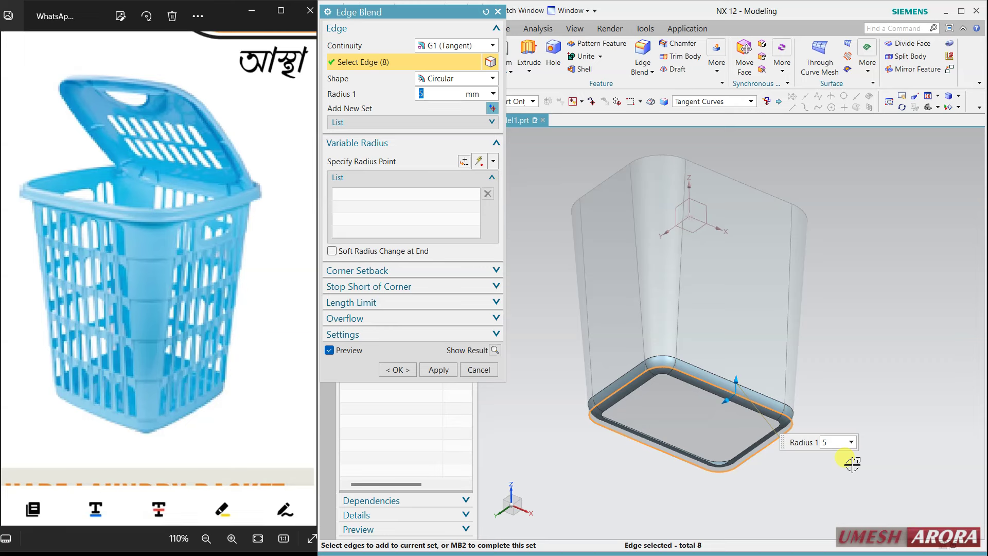
type("6")
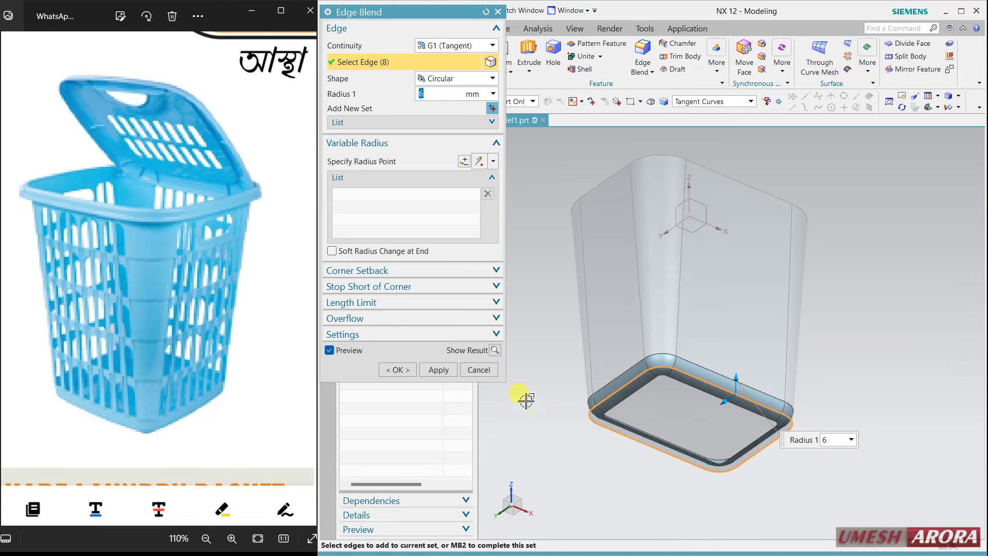
left_click(397, 371)
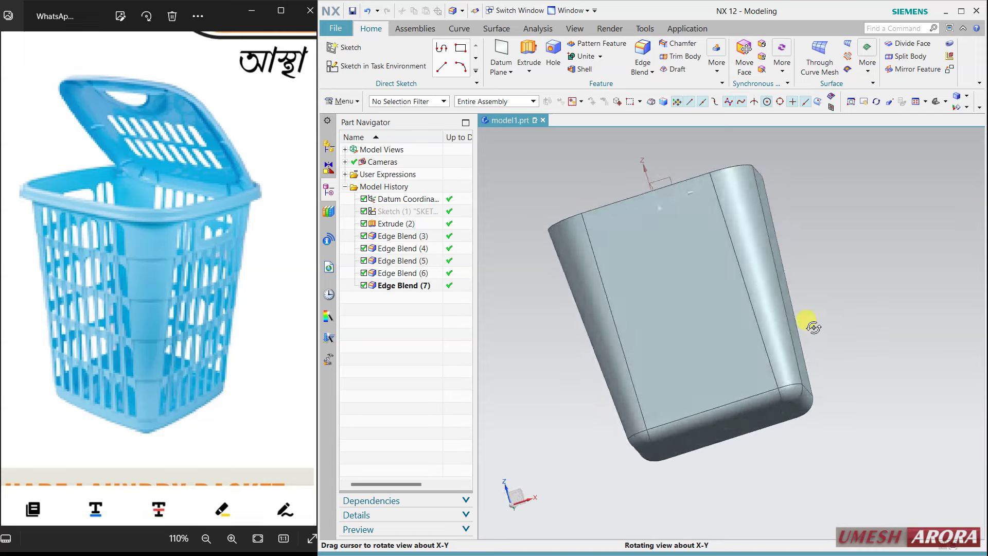
middle_click_drag(870, 307, 792, 346)
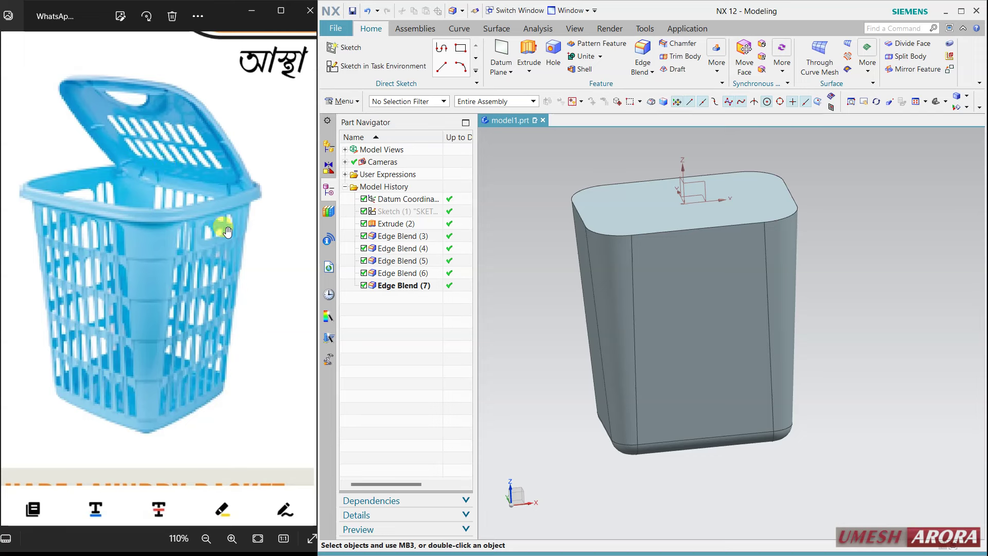
- Shell the body to 1 mm walls with the top face removed
left_click(585, 71)
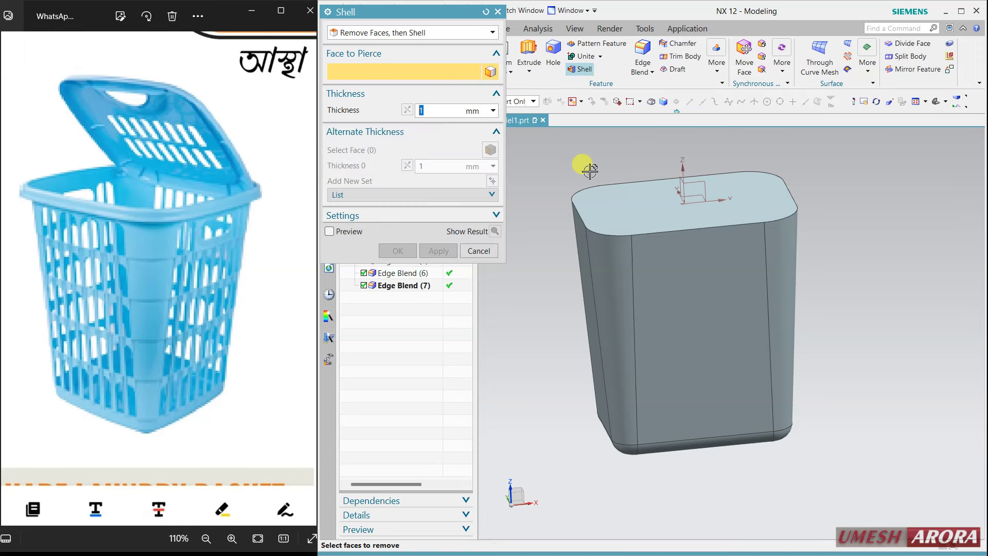
left_click(617, 192)
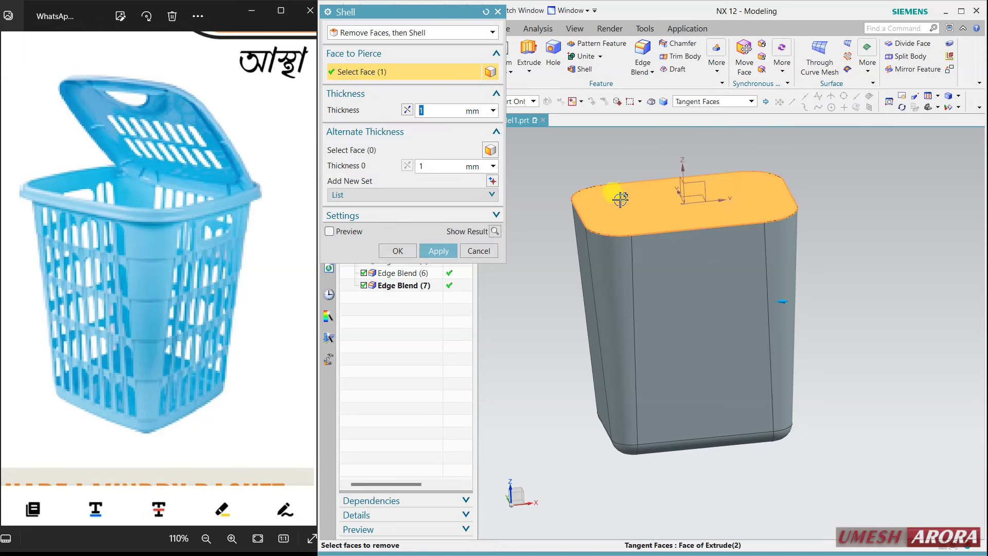
left_click(439, 251)
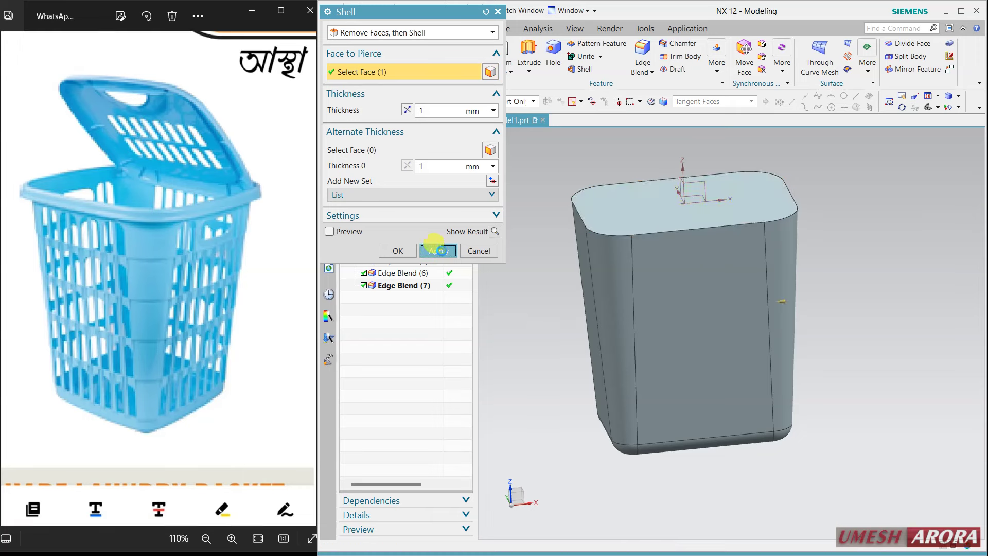
left_click(469, 250)
mouse_move(810, 260)
middle_mouse_down()
mouse_move(830, 323)
mouse_move(824, 247)
mouse_move(809, 249)
middle_mouse_up()
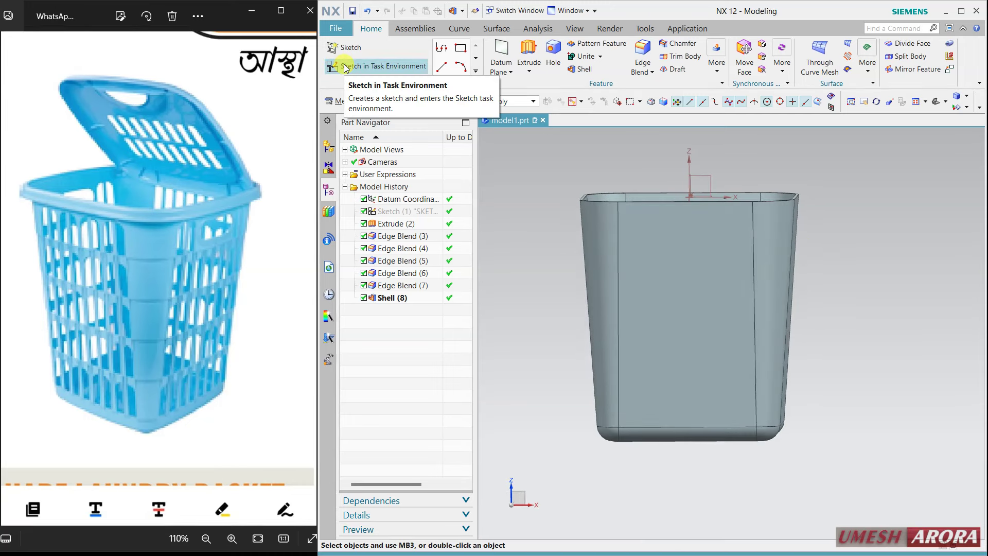
- Reopen Shell (8) from the Part Navigator to review it, then confirm
middle_click_drag(549, 275, 550, 285)
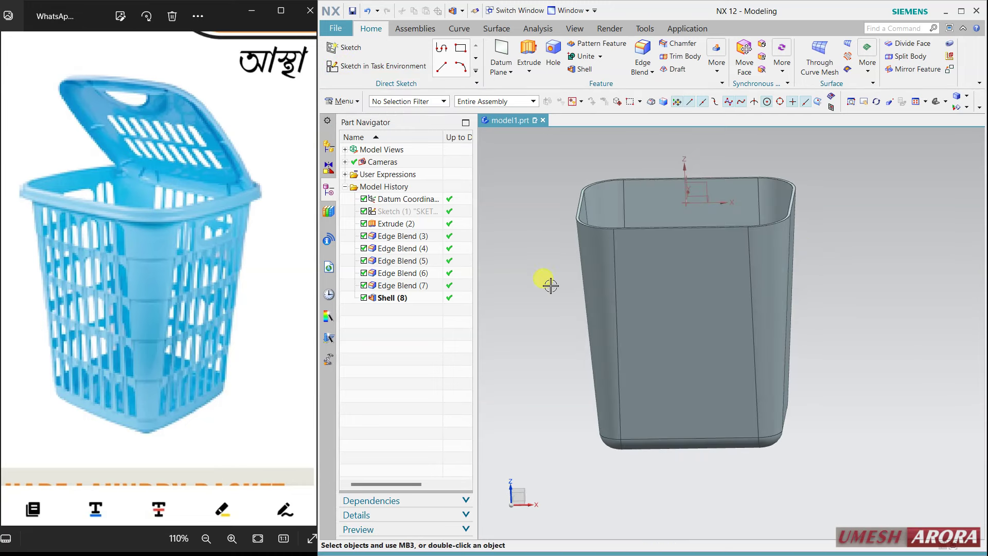
double_click(401, 297)
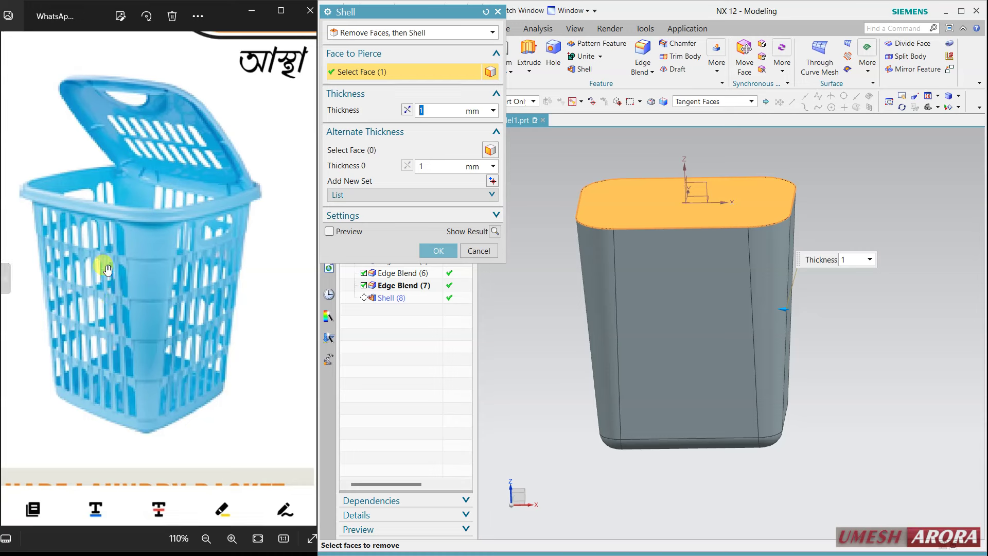
middle_click(472, 255)
middle_click_drag(663, 298, 683, 299)
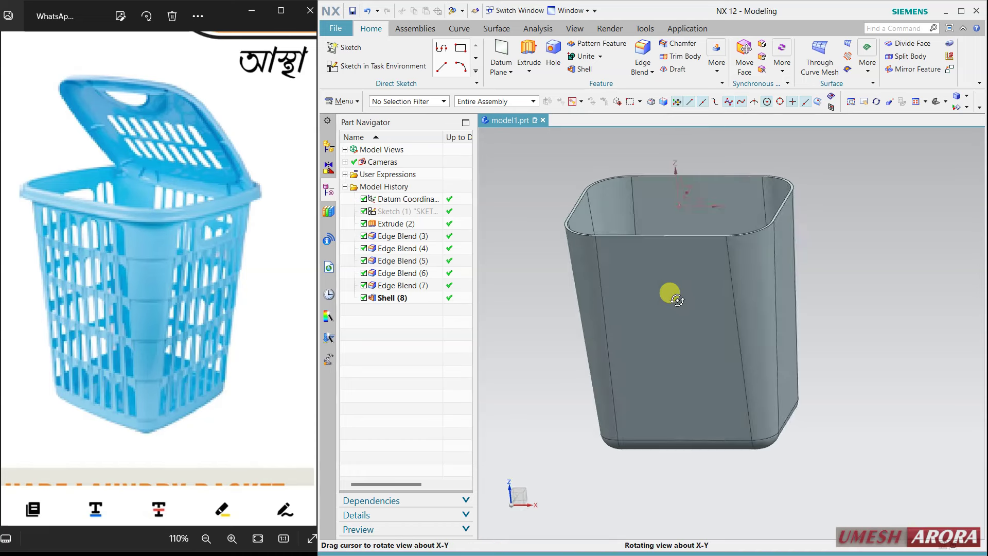
- Start a sketch on the XZ datum plane with reversed horizontal direction and flipped normal
left_click(384, 69)
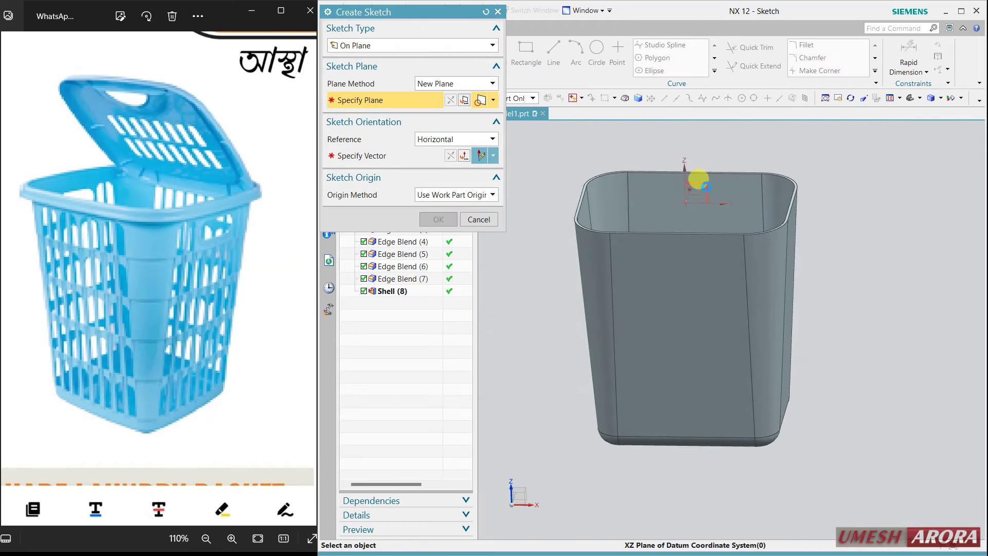
left_click(700, 180)
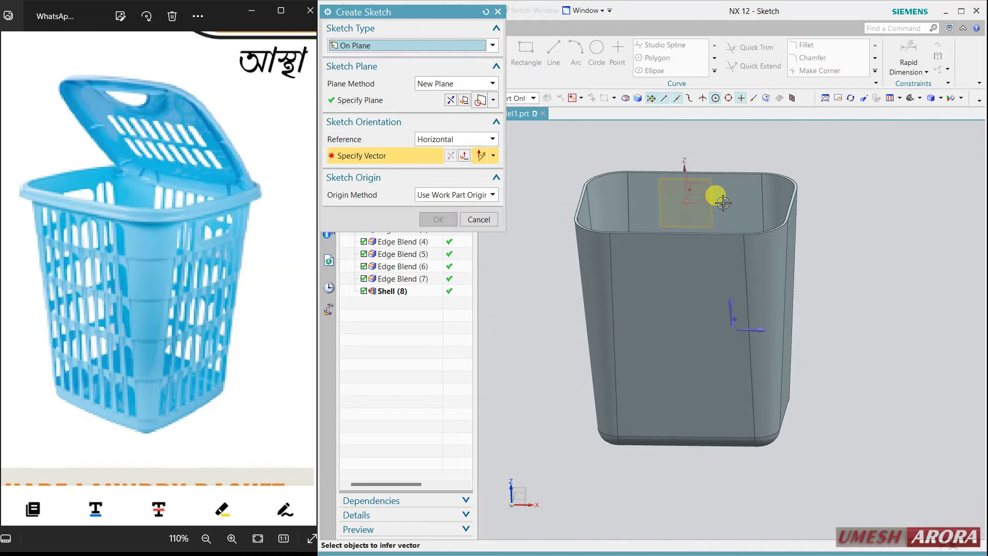
left_click(760, 333)
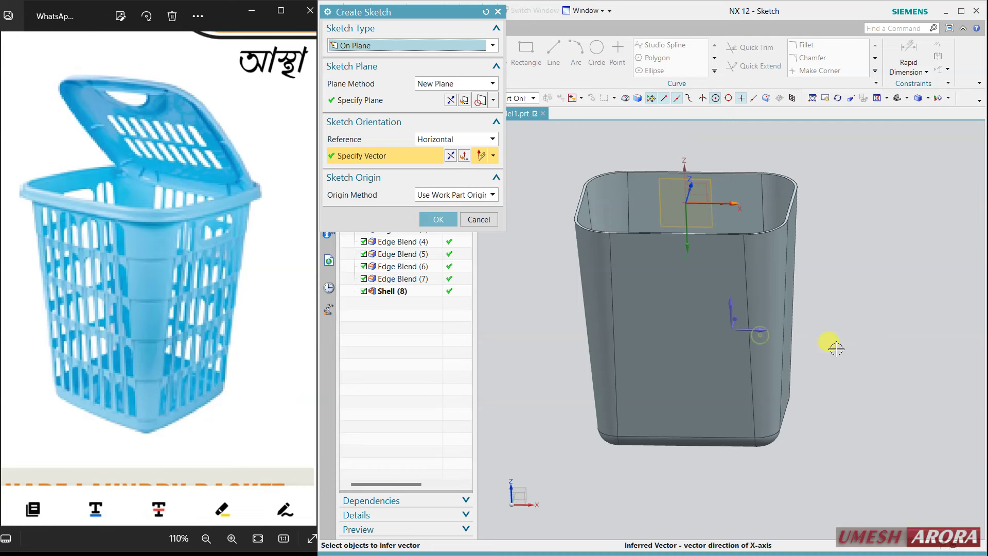
left_click(450, 155)
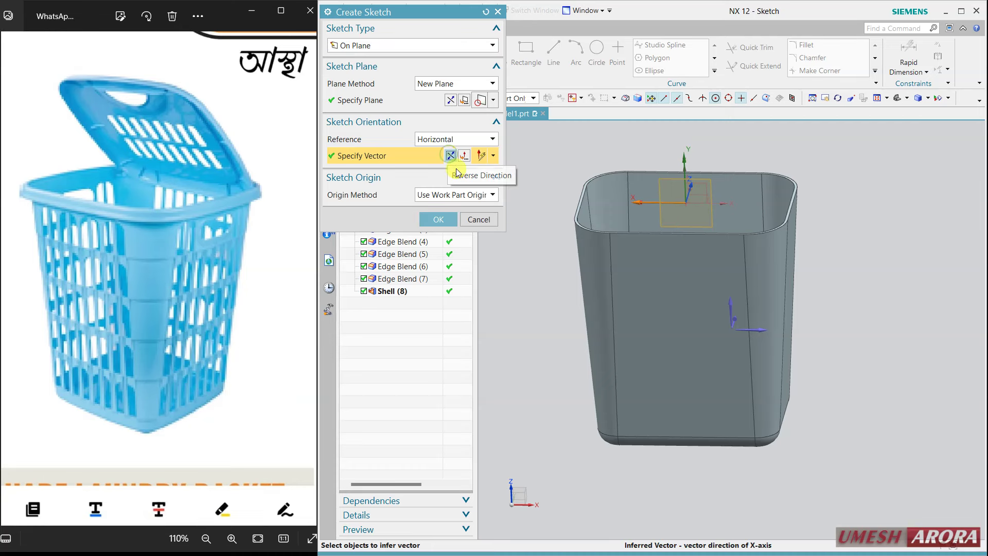
left_click(450, 100)
middle_click(519, 282)
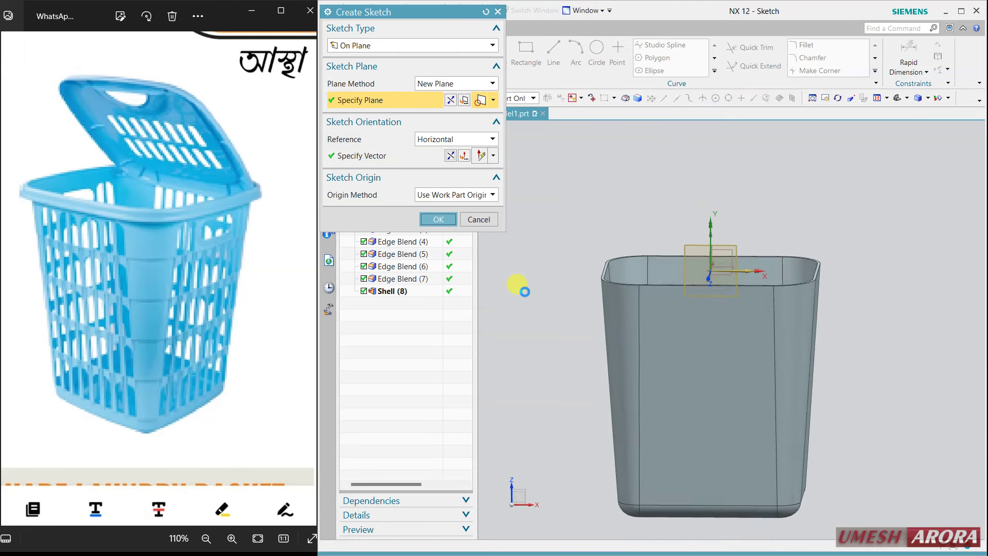
middle_click_drag(834, 312, 779, 209, "shift")
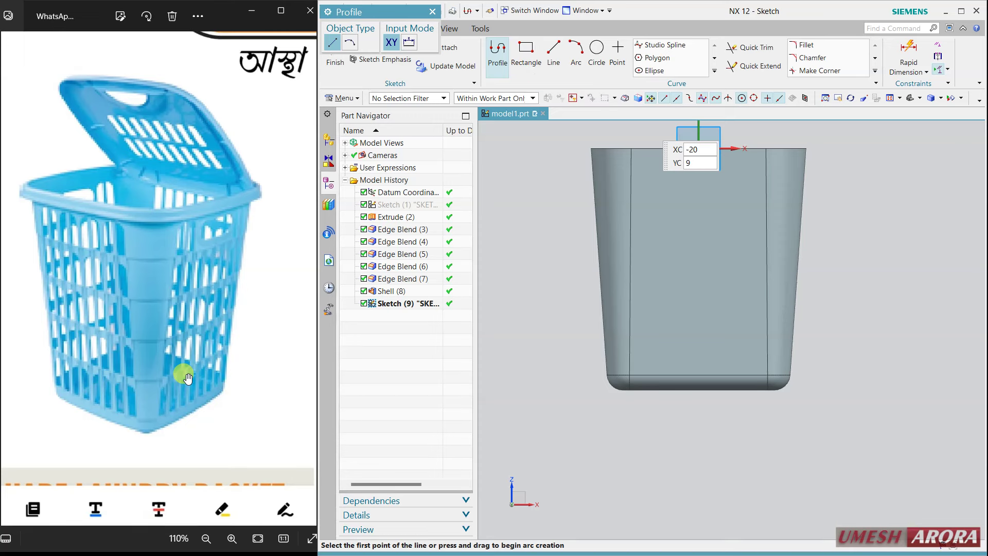
- View the sketch plane face-on and draw a two-corner rectangle across most of the front face
middle_click_drag(728, 441, 706, 489)
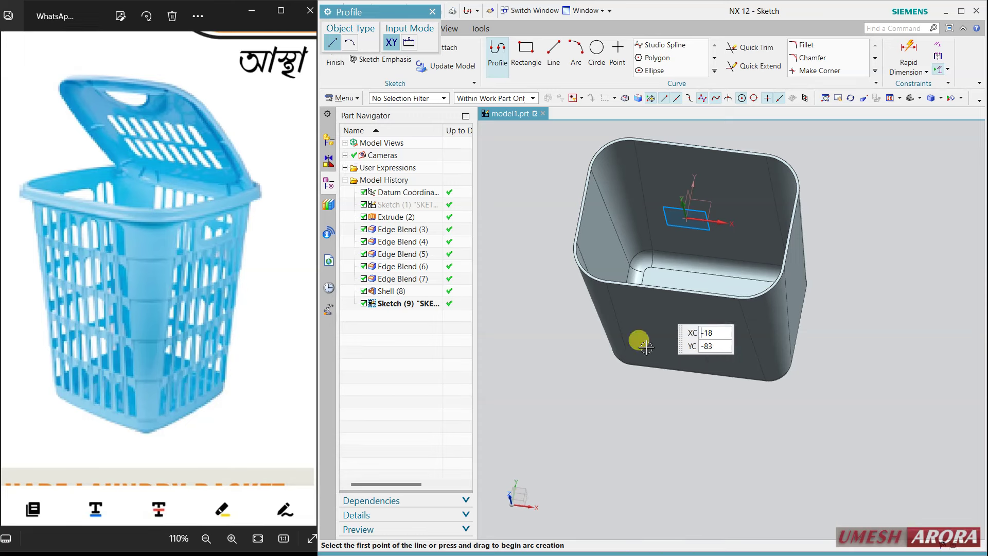
middle_click_drag(657, 425, 678, 391)
key("F8")
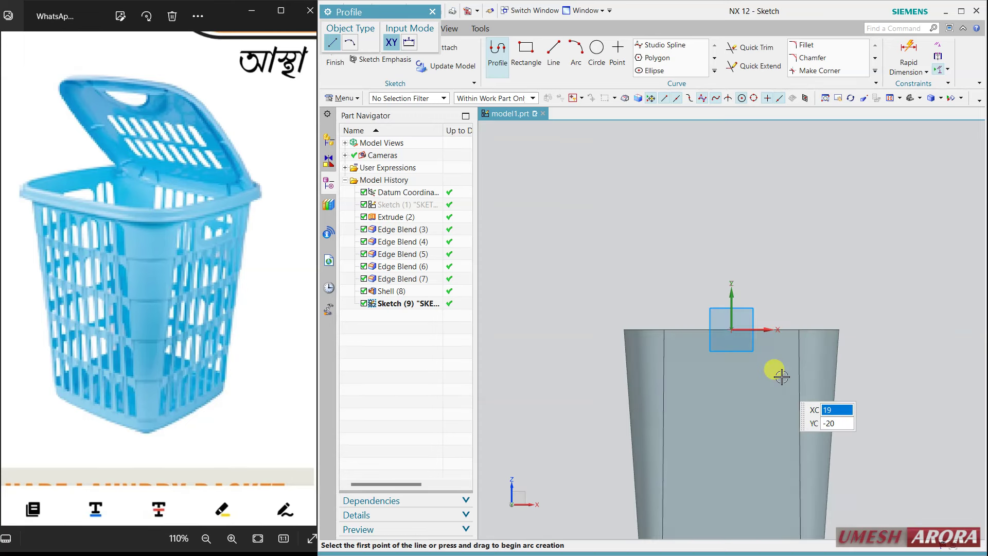
mouse_move(765, 335)
middle_mouse_down("shift")
mouse_move(701, 207)
mouse_move(680, 203)
middle_mouse_up("shift")
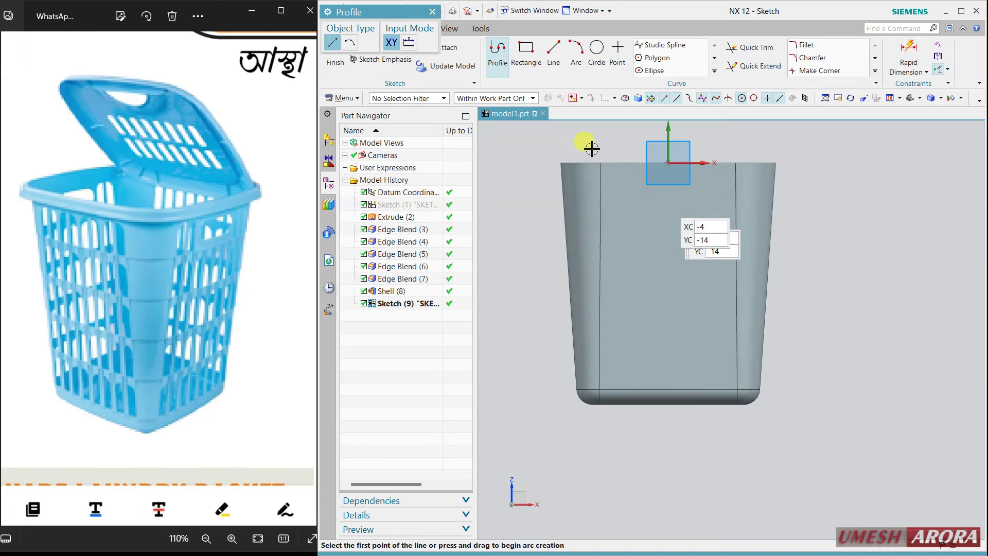
left_click(525, 49)
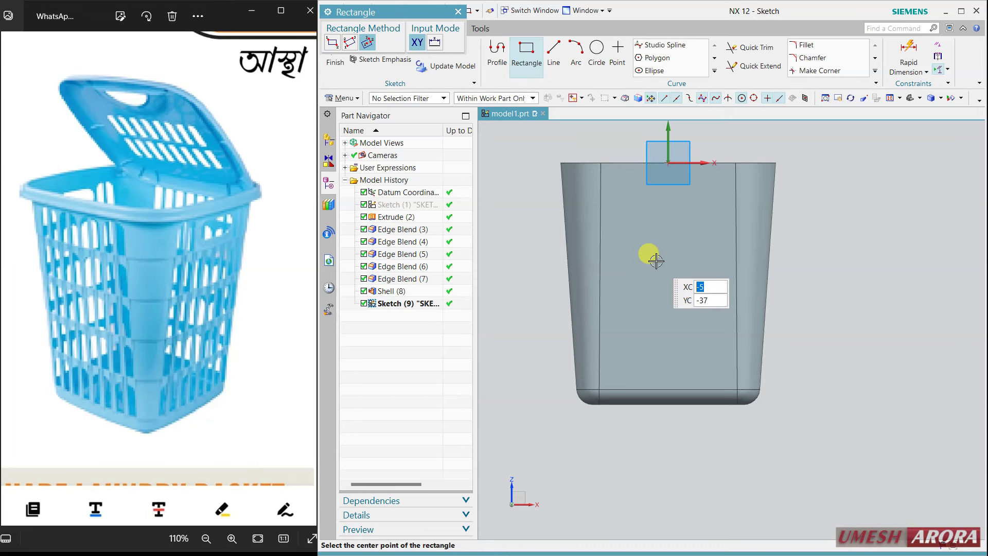
left_click(608, 177)
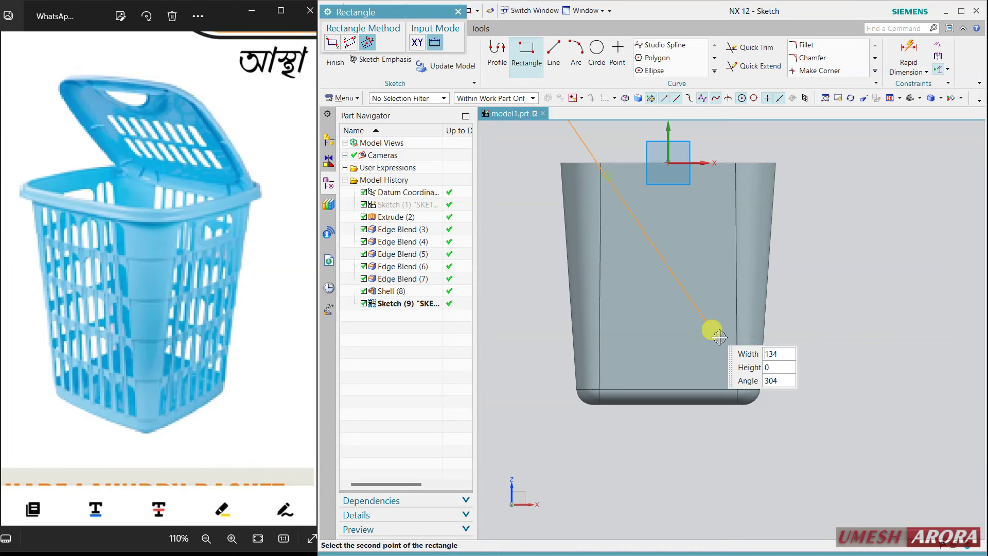
left_click(335, 43)
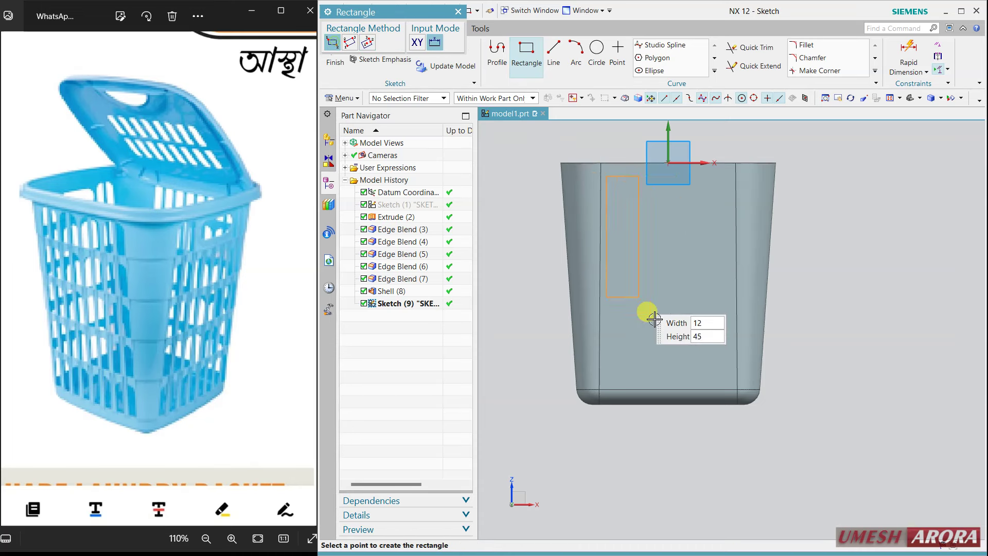
left_click(726, 380)
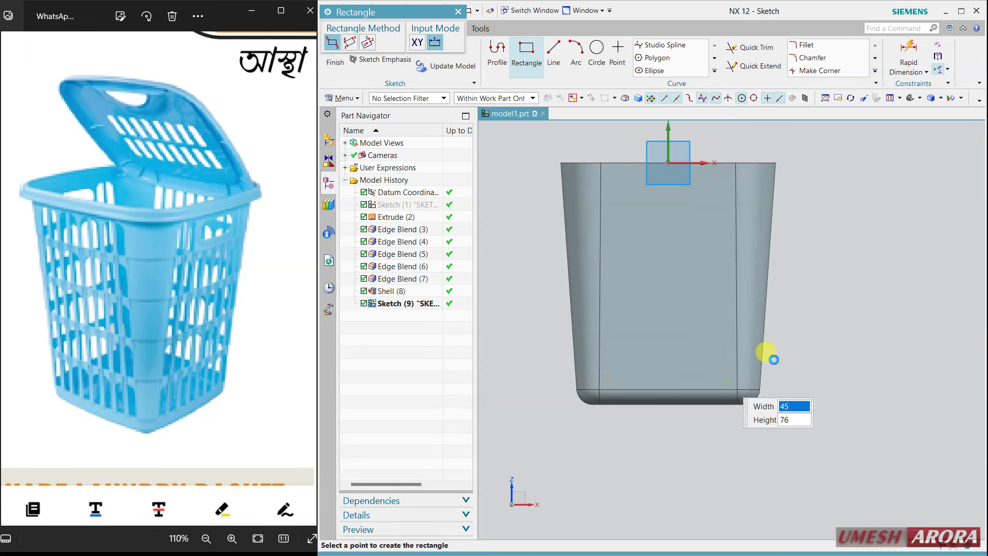
key("Escape")
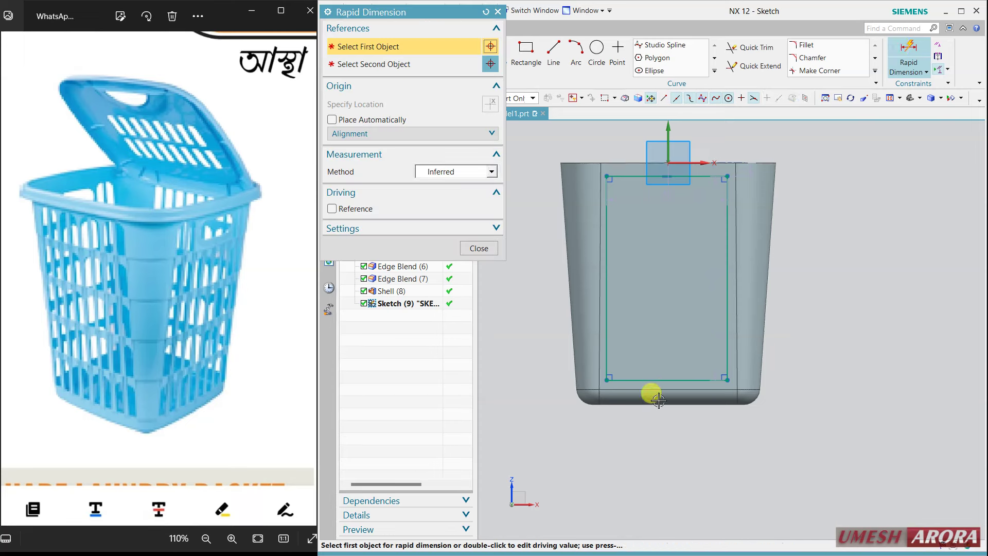
- Dimension the rectangle 2 mm above the basket bottom and 4 mm below the X axis
scroll(653, 391, "up", 2)
left_click(700, 368)
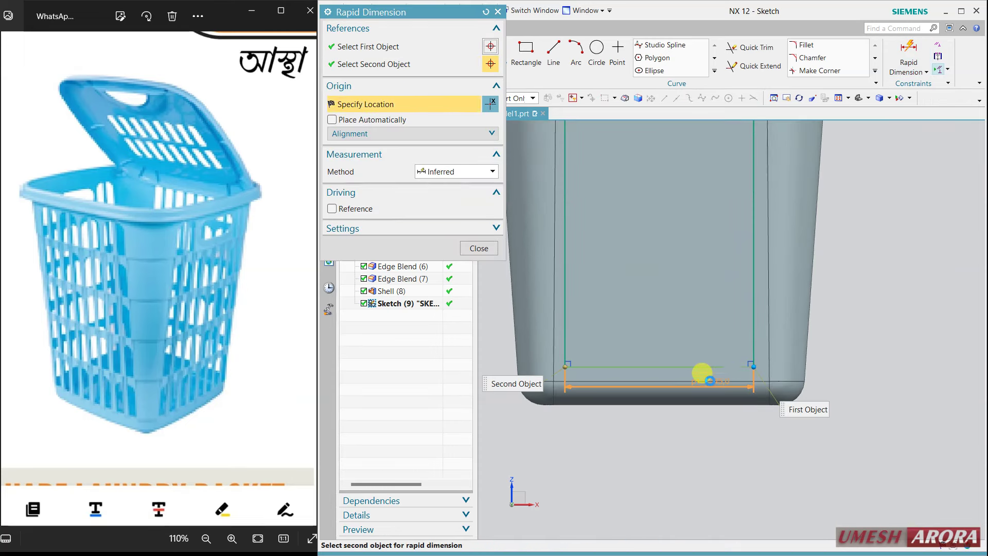
left_click(709, 381)
left_click(853, 369)
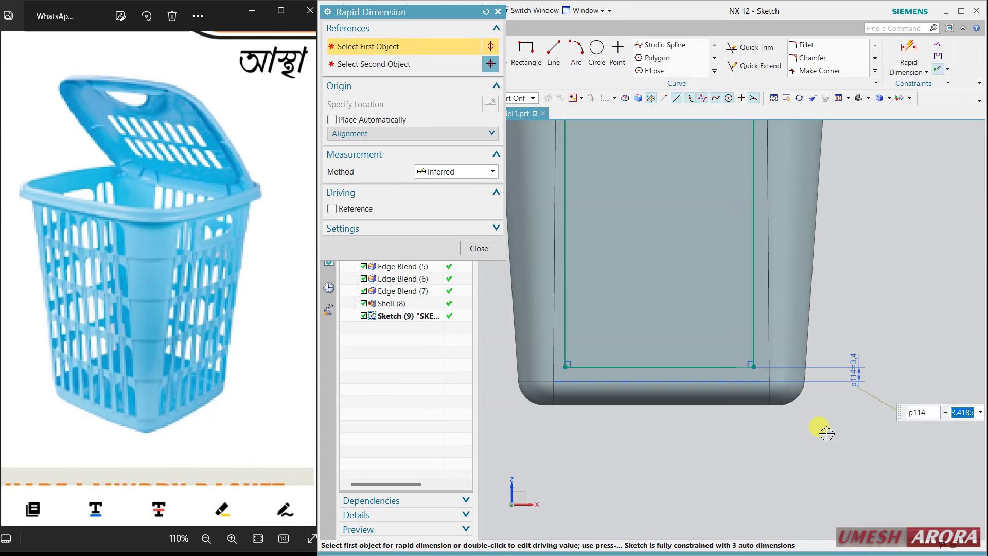
type("2")
key("Return")
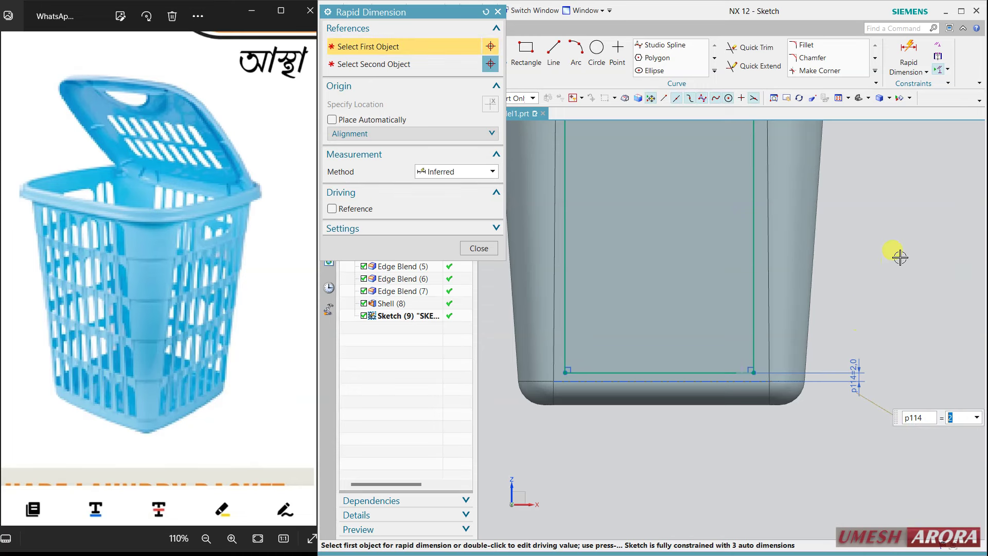
middle_click_drag(900, 258, 904, 403, "shift")
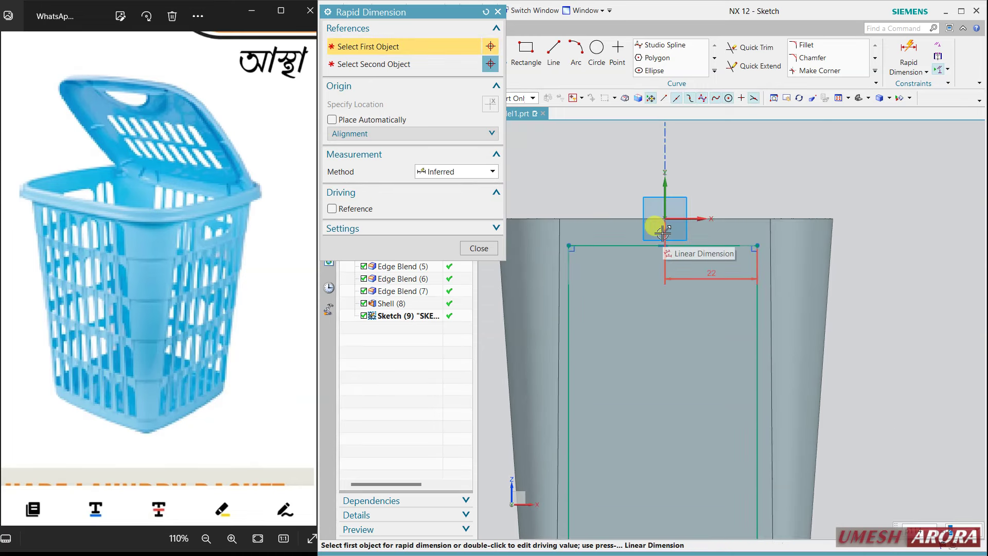
left_click(687, 218)
left_click(667, 243)
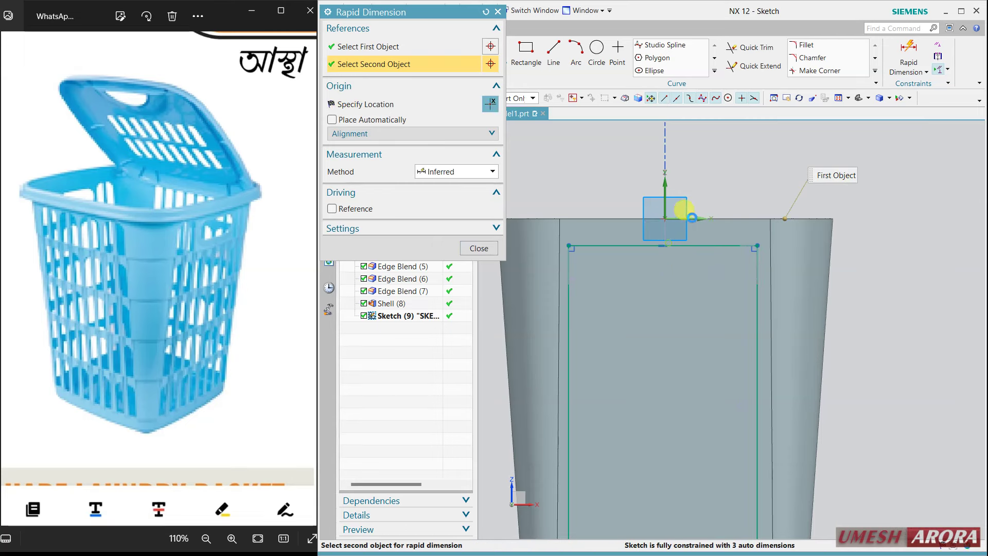
left_click(709, 195)
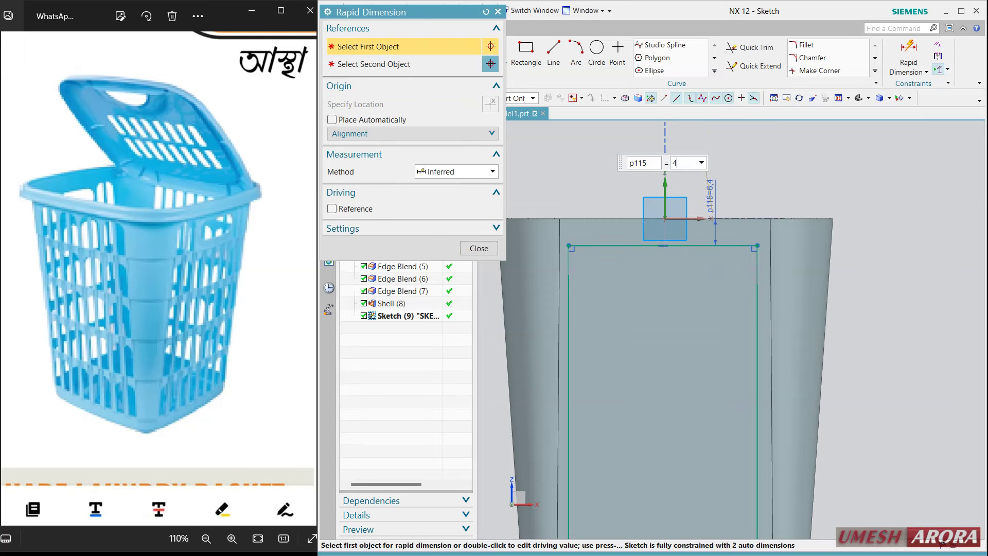
type("4")
key("Return")
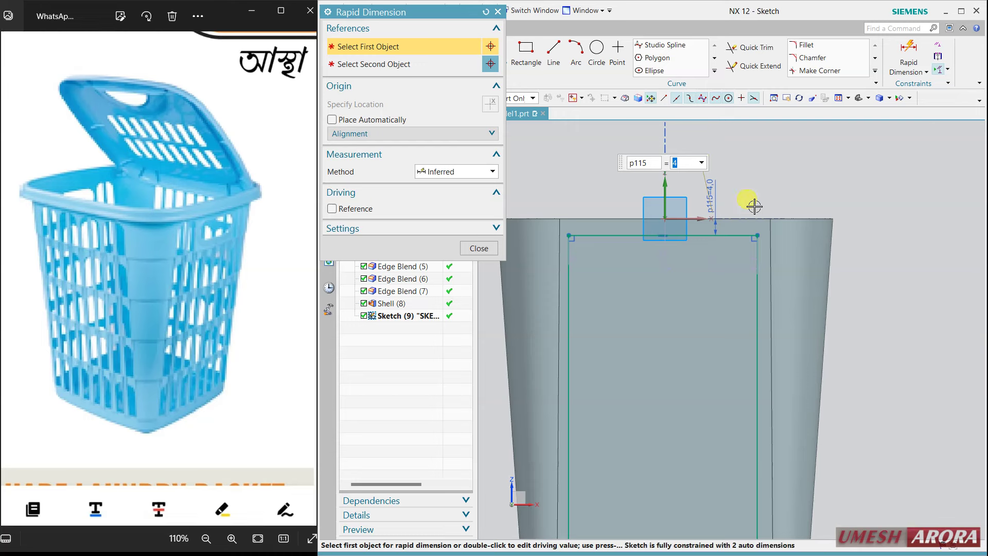
- Inset the rectangle 2 mm from the basket's right and left edges
left_click(770, 222)
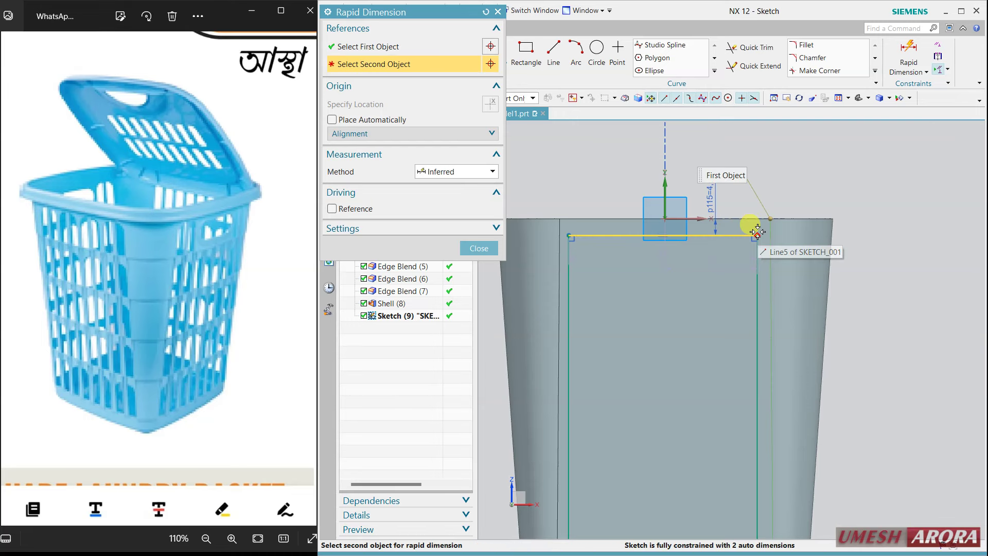
left_click(753, 223)
left_click(765, 162)
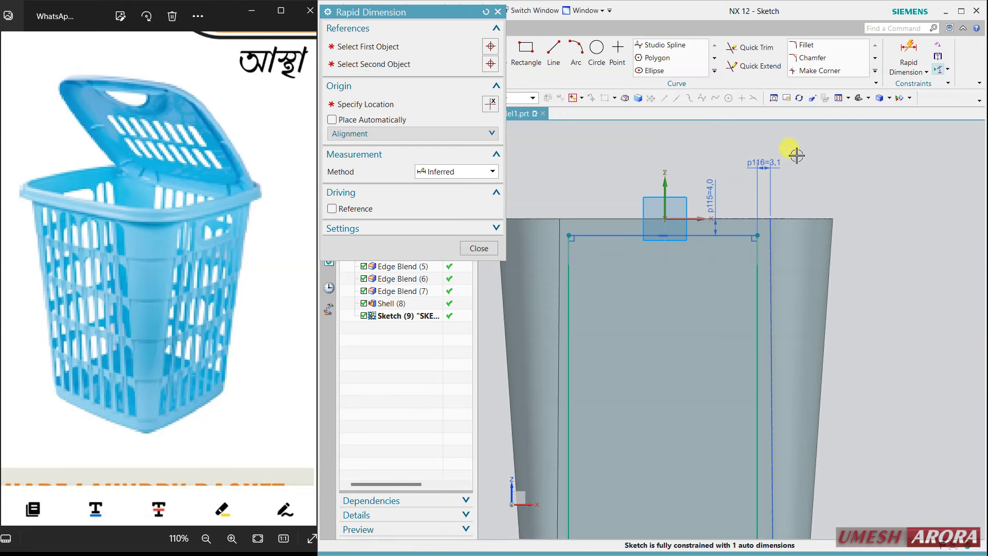
type("2")
key("Return")
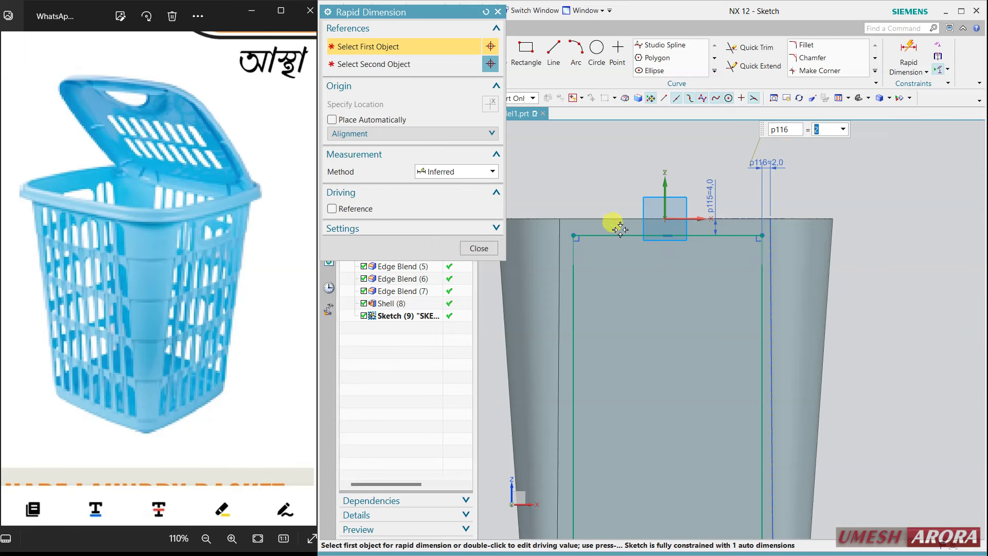
left_click(561, 218)
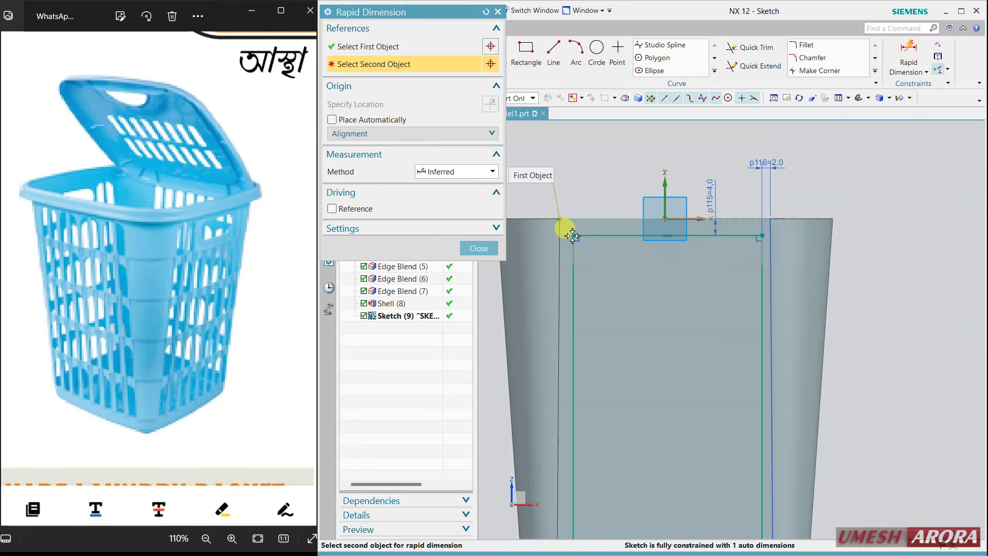
left_click(573, 235)
left_click(573, 154)
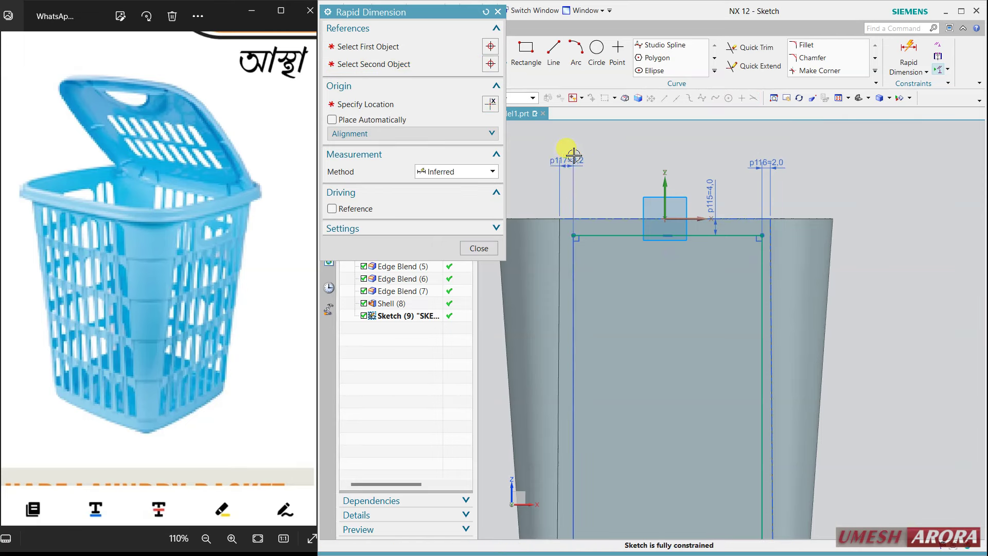
type("2")
key("Return")
left_click(472, 247)
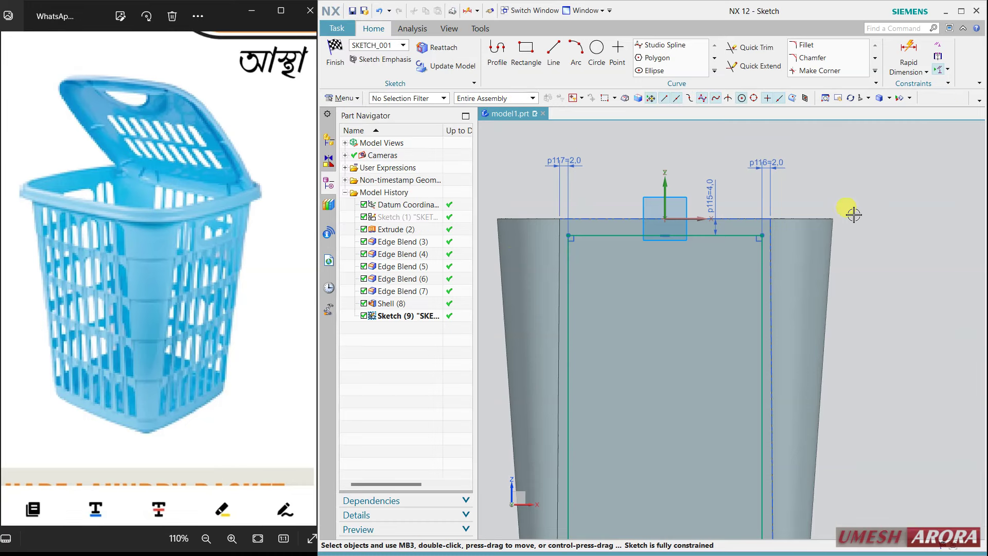
scroll(849, 200, "down", 2)
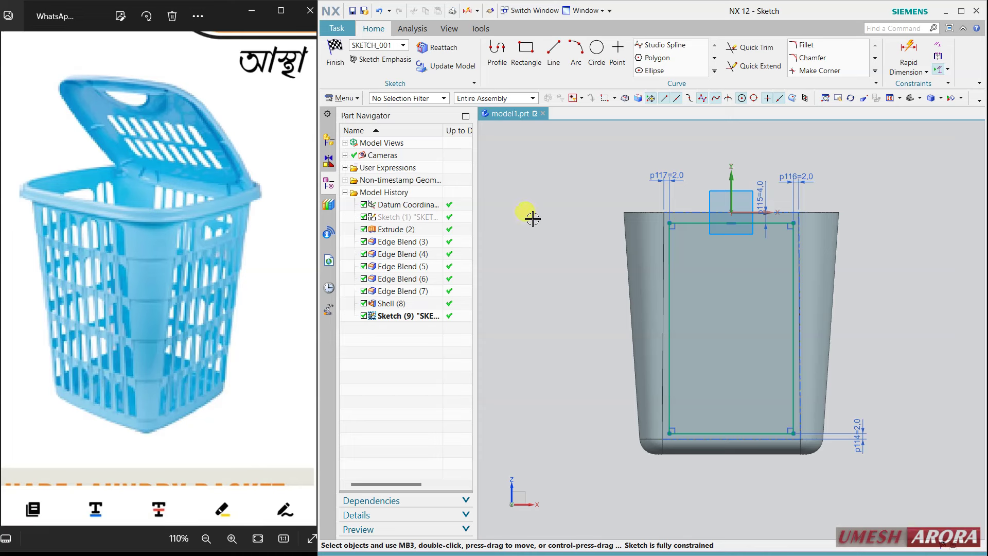
- Draw a thin rectangle, about 10 mm tall, across the full width of the outline's bottom
left_click(526, 50)
scroll(674, 426, "up", 2)
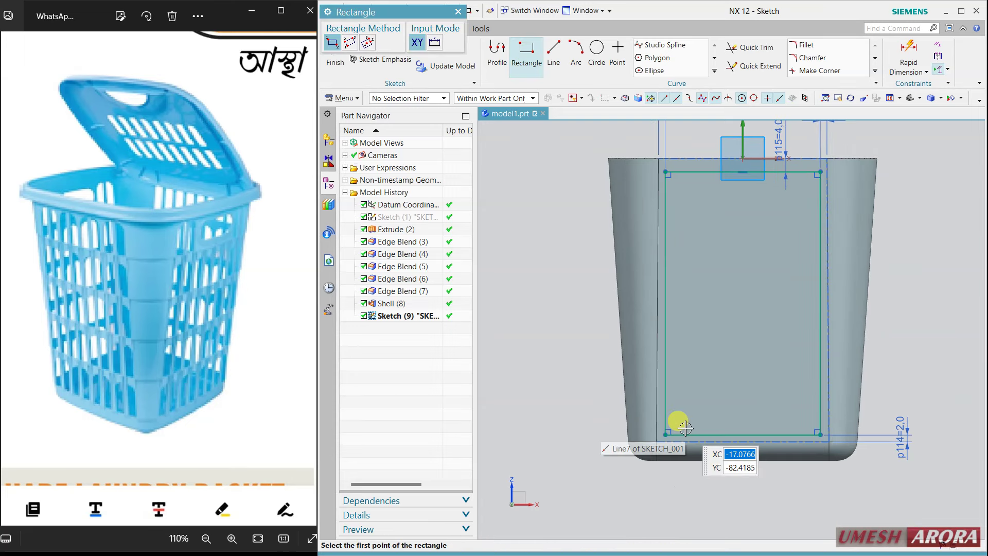
scroll(682, 427, "up", 1)
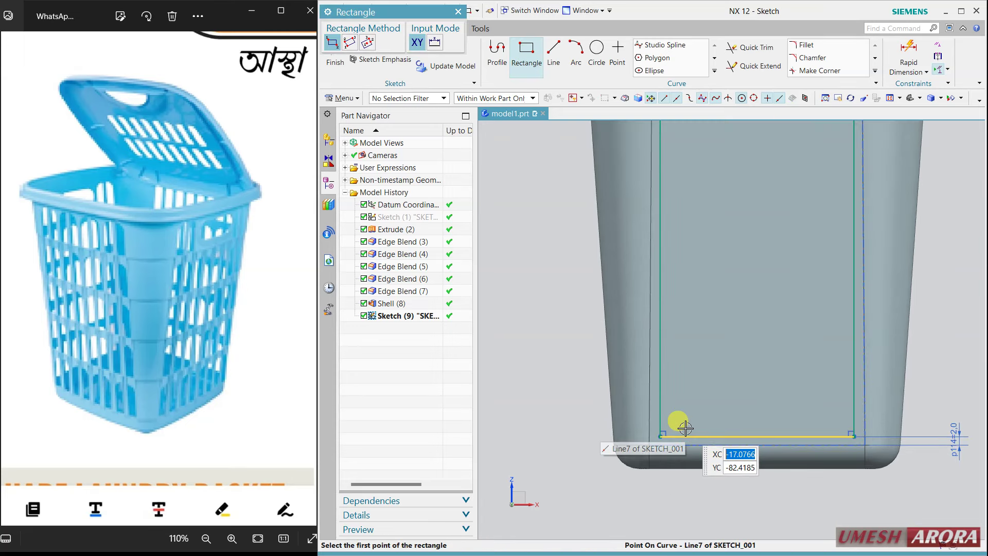
left_click(660, 437)
left_click(720, 443)
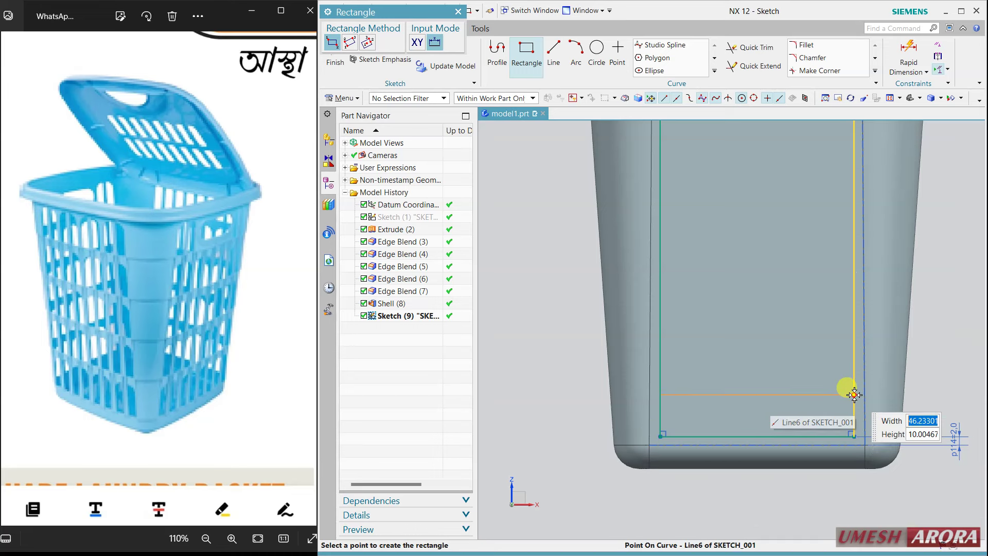
left_click(854, 395)
scroll(547, 399, "down", 2)
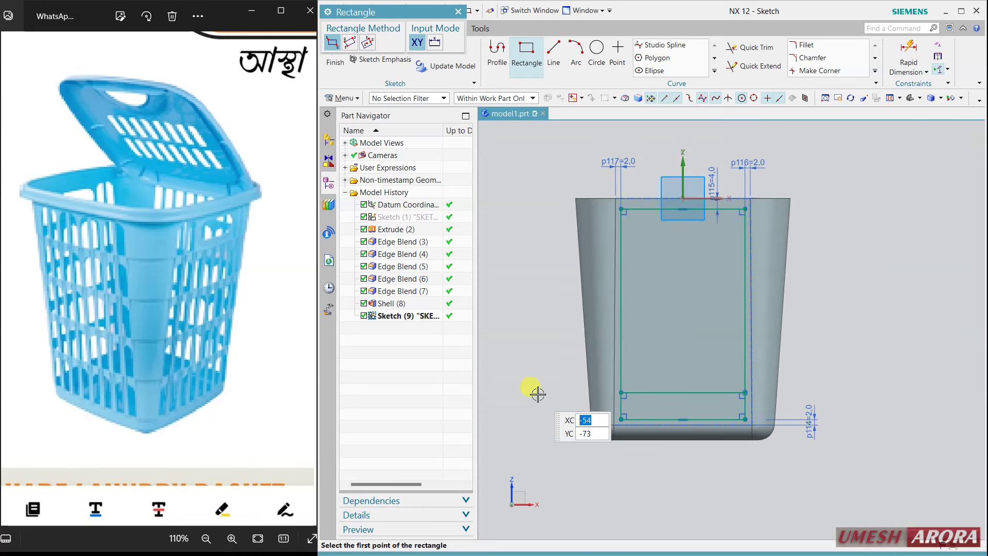
key("Escape")
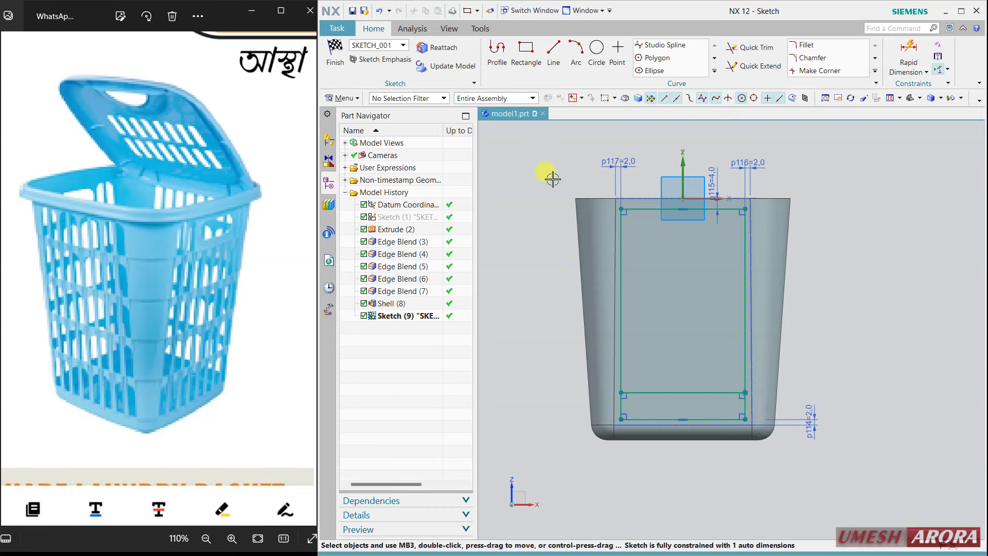
- Dimension the outline's right side as its 78.4 mm height
left_click(909, 50)
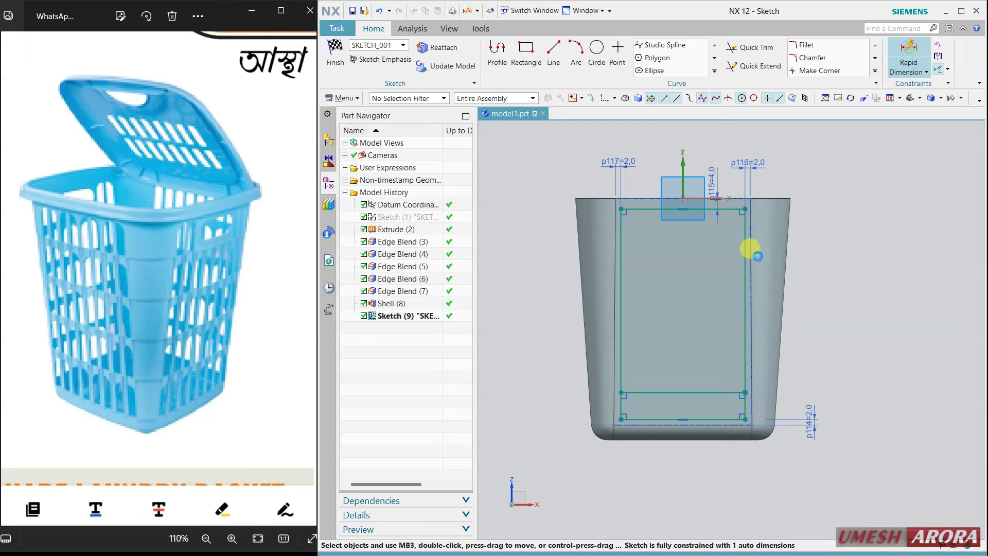
left_click(745, 276)
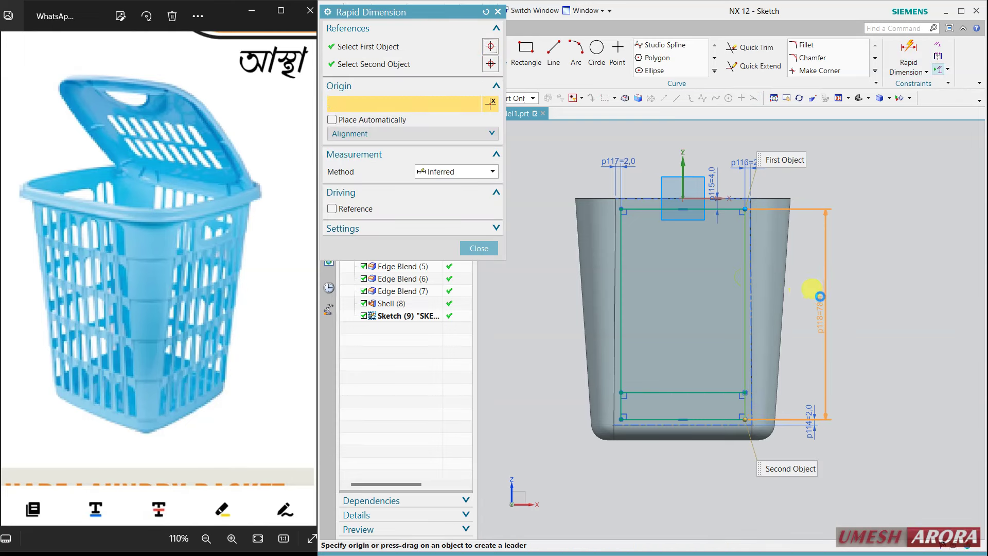
left_click(883, 315)
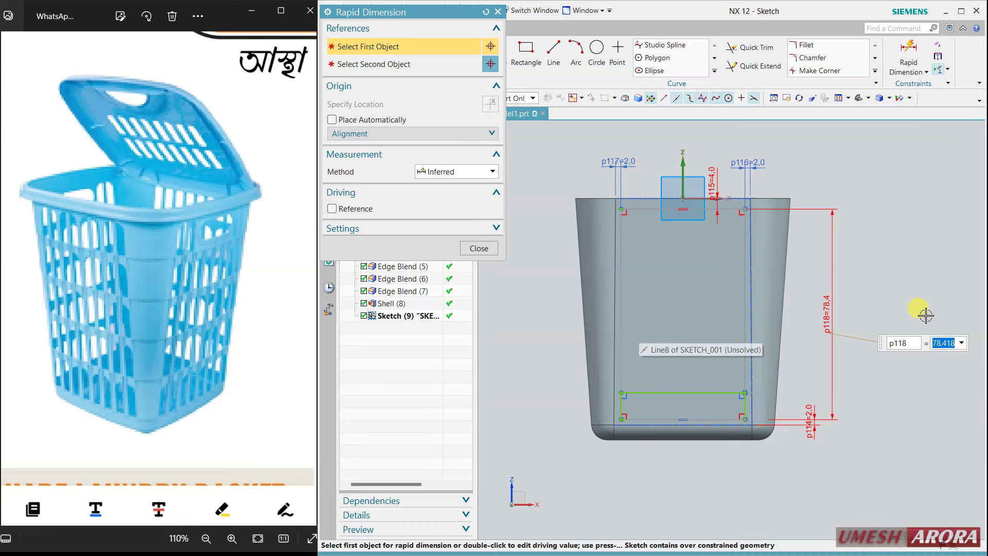
left_click(479, 249)
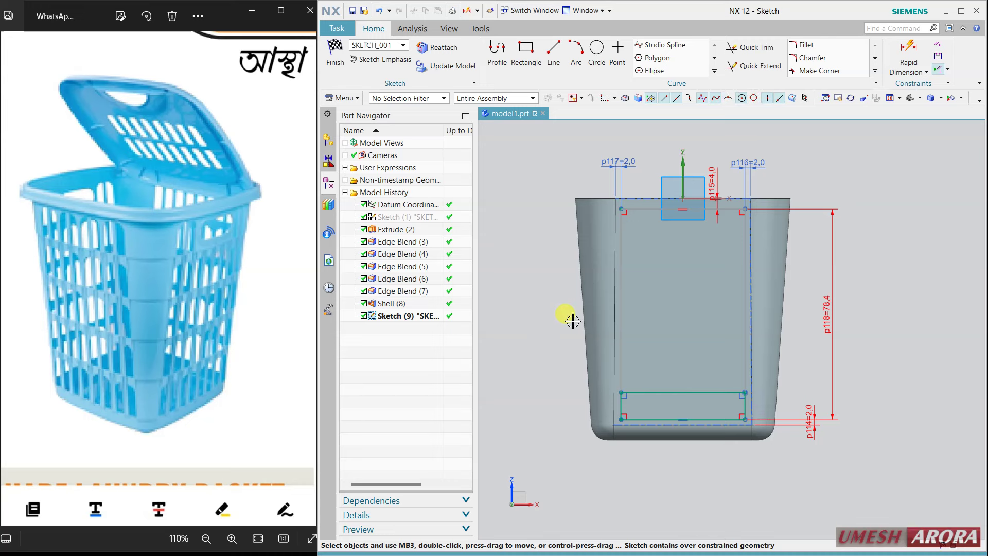
- Delete the conflicting bottom offset dimension and dimension the bottom strip 10 mm tall
left_click(810, 434)
key("Delete")
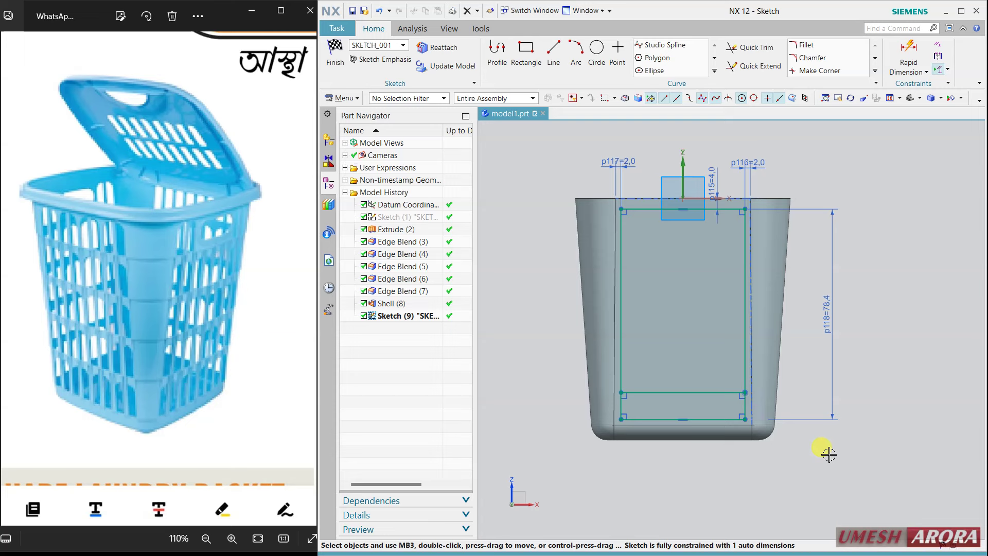
scroll(713, 427, "up", 1)
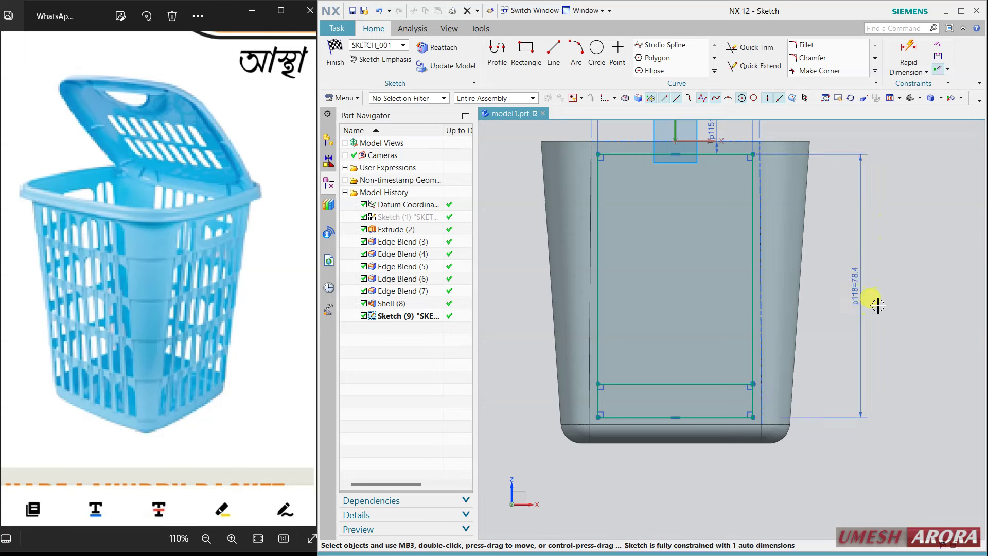
left_click(753, 394)
left_click(818, 397)
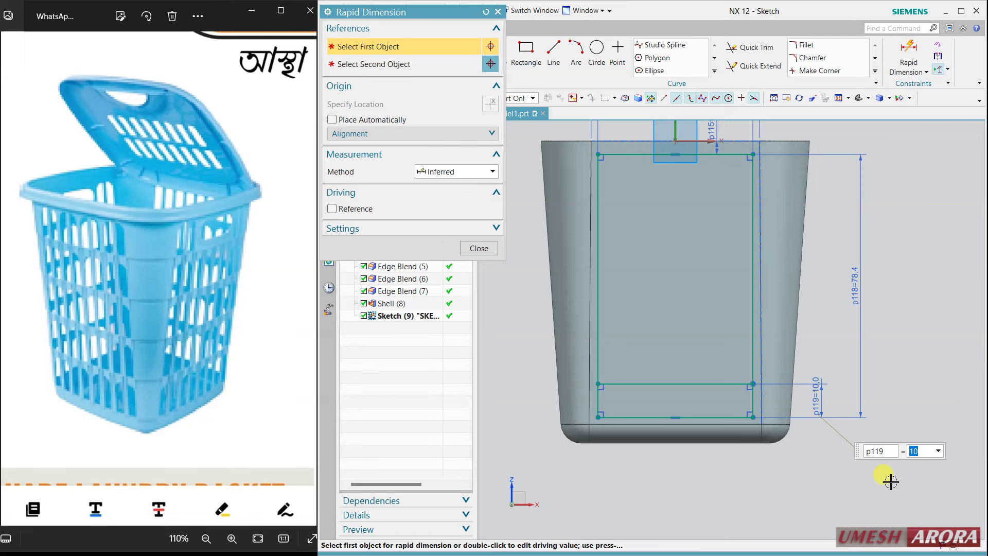
left_click(497, 249)
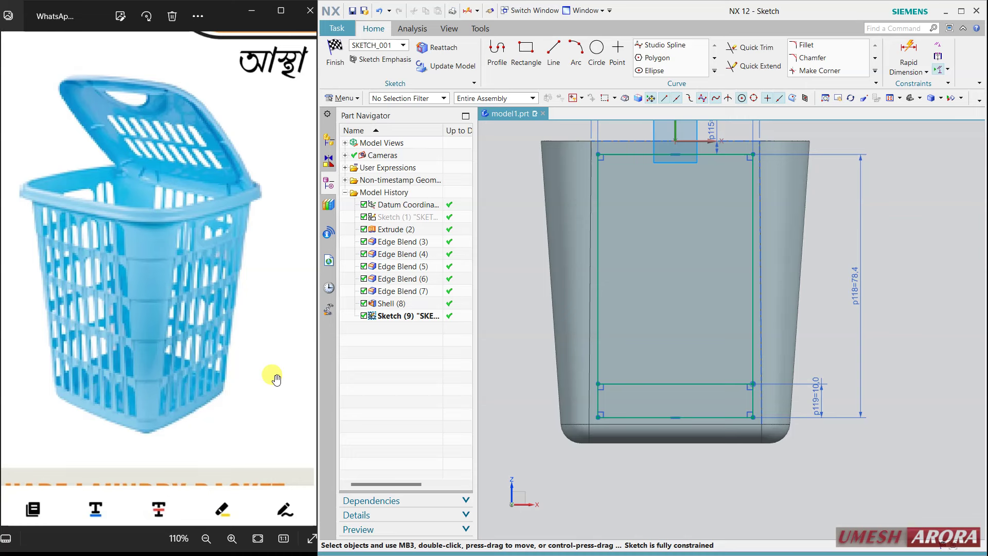
- Edit height dimension p118 to 78 mm, keeping the expression so the geometry adjusts
double_click(858, 297)
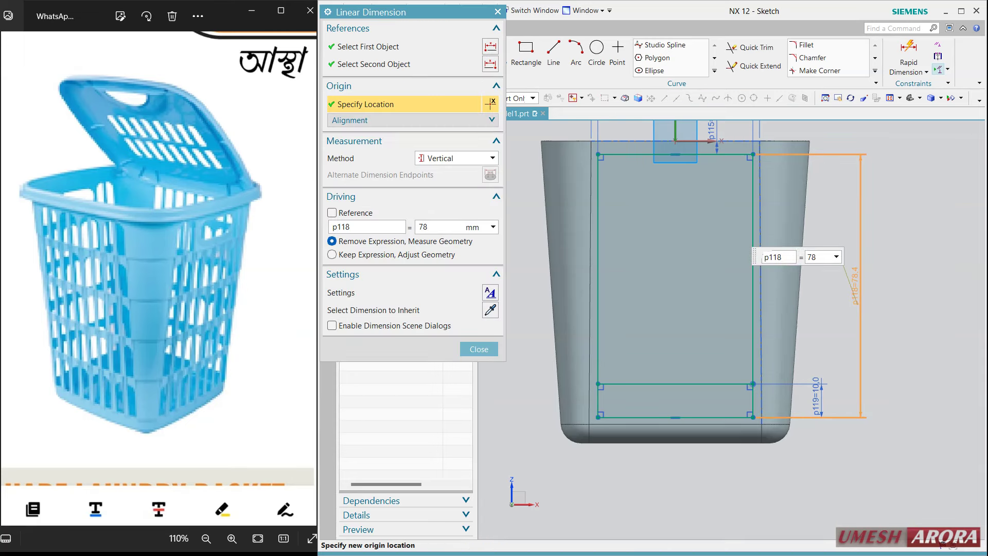
left_click(892, 308)
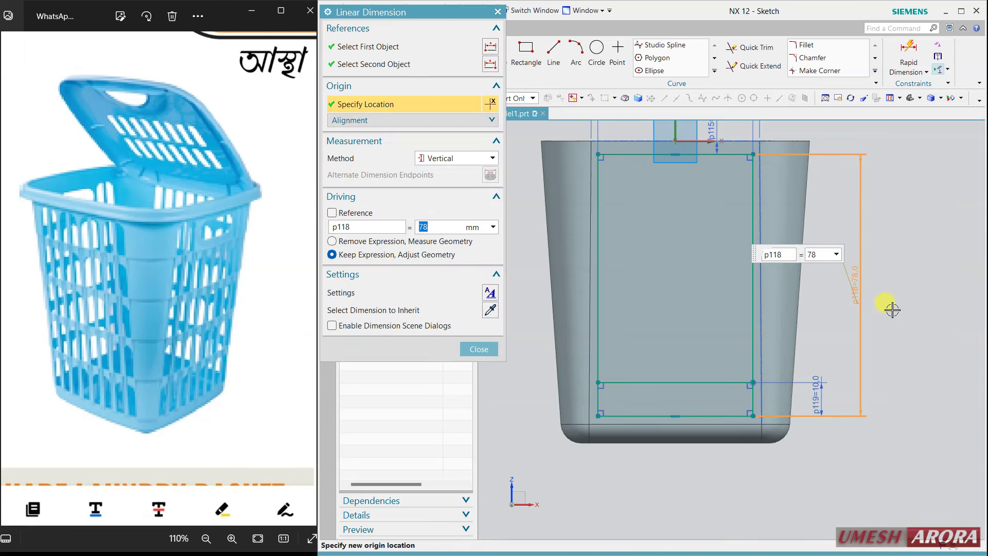
left_click(470, 354)
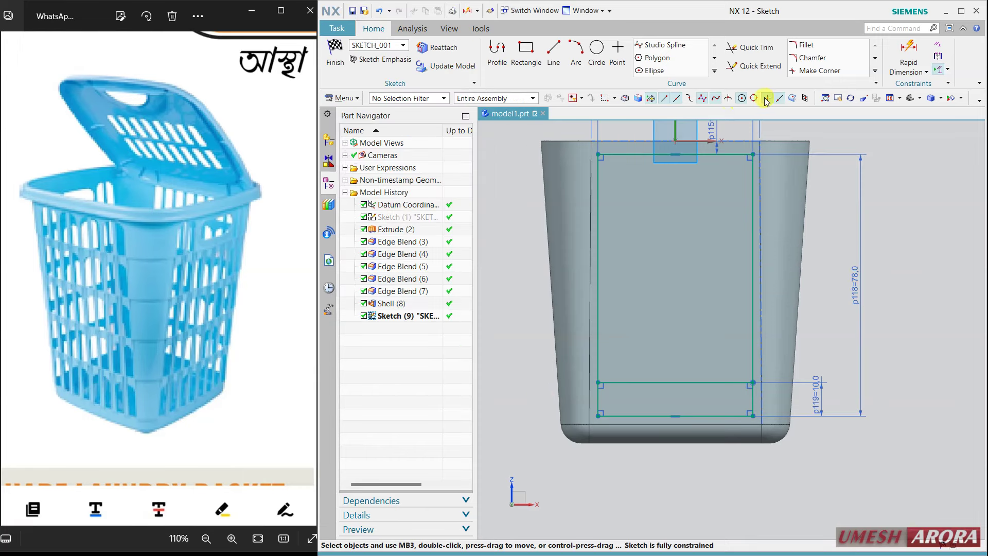
left_click(713, 72)
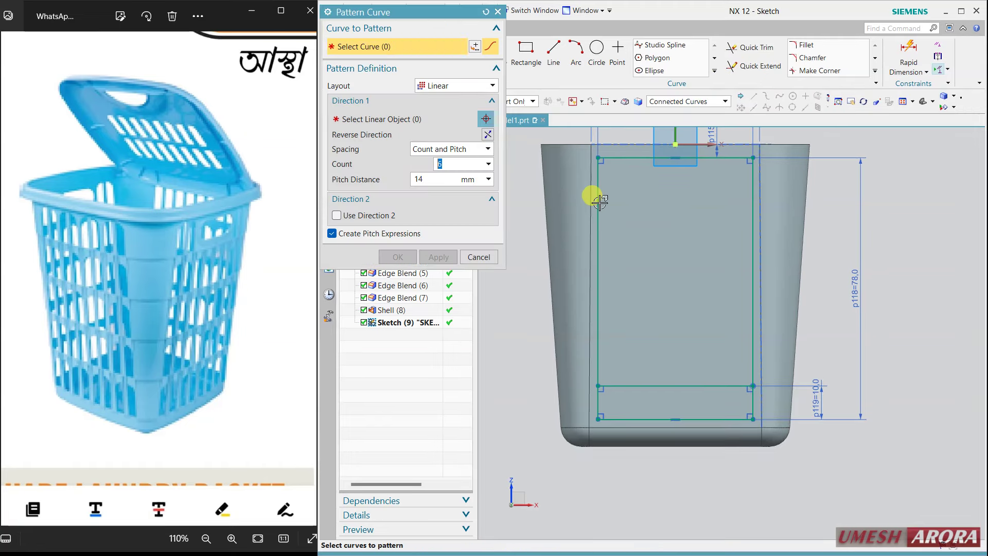
- Select the bottom slot strip's lines and set the sketch's Y axis as the pattern direction
left_click(598, 403)
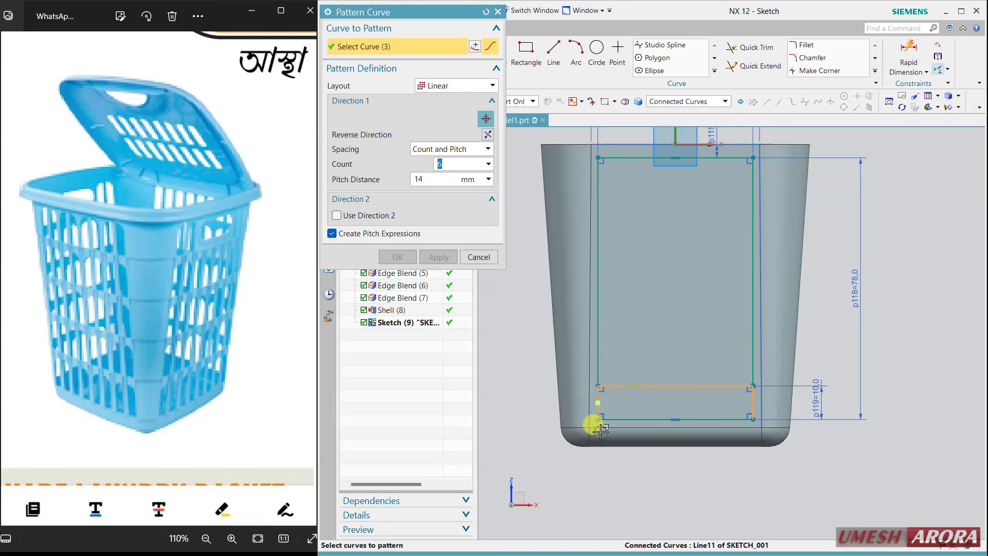
left_click(639, 422)
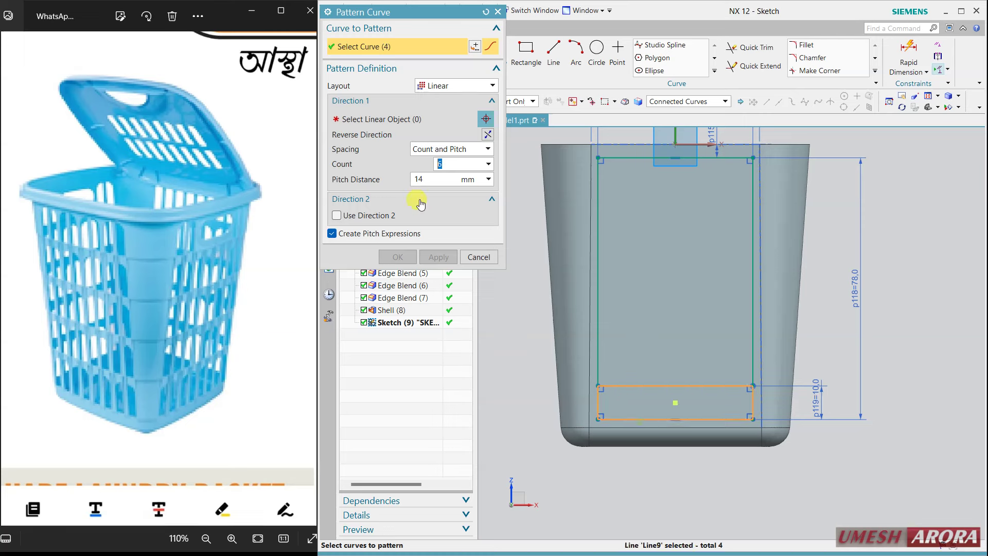
left_click(418, 120)
scroll(806, 370, "down", 2)
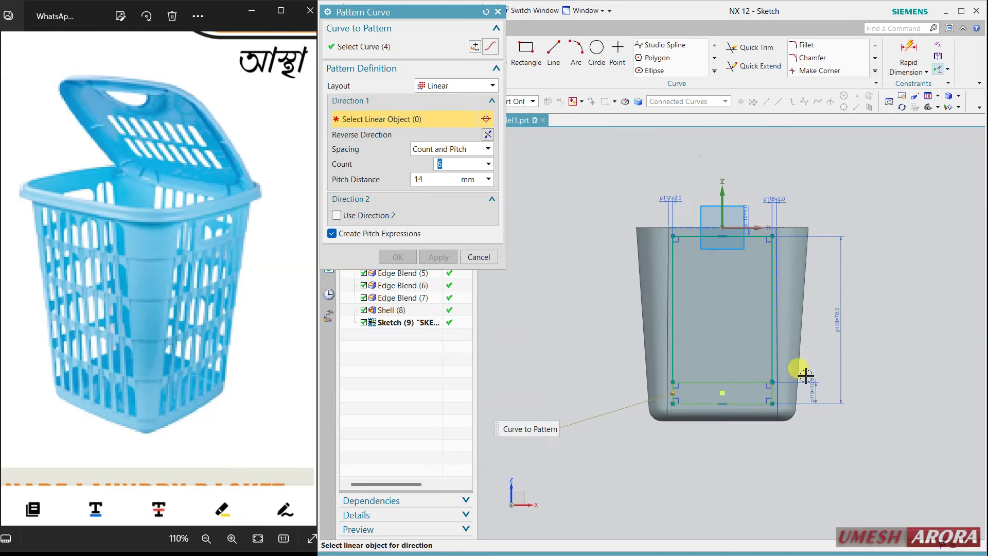
left_click(726, 191)
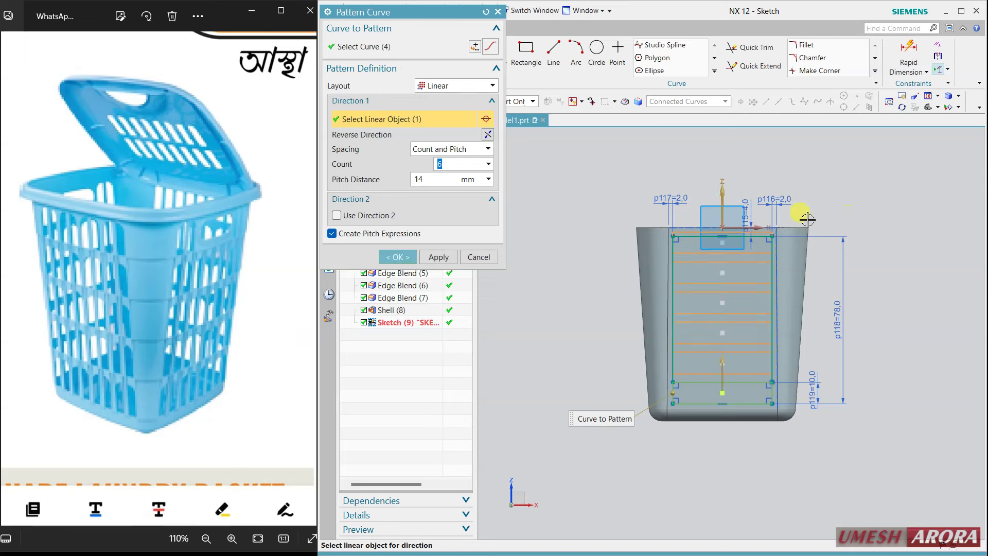
scroll(753, 375, "up", 1)
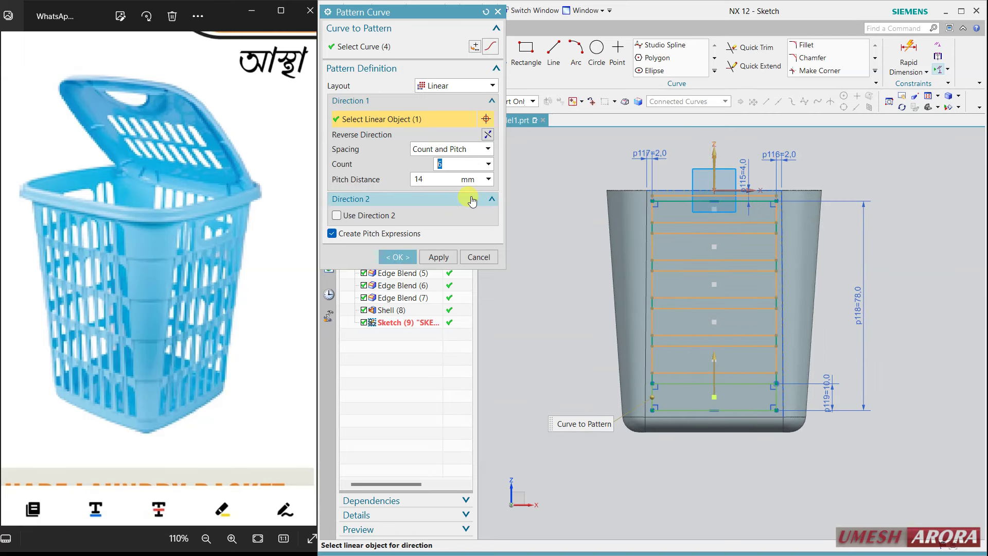
- Pattern the strip upward as 5 copies at a 16 mm pitch
type("5")
left_click(439, 178)
type("18")
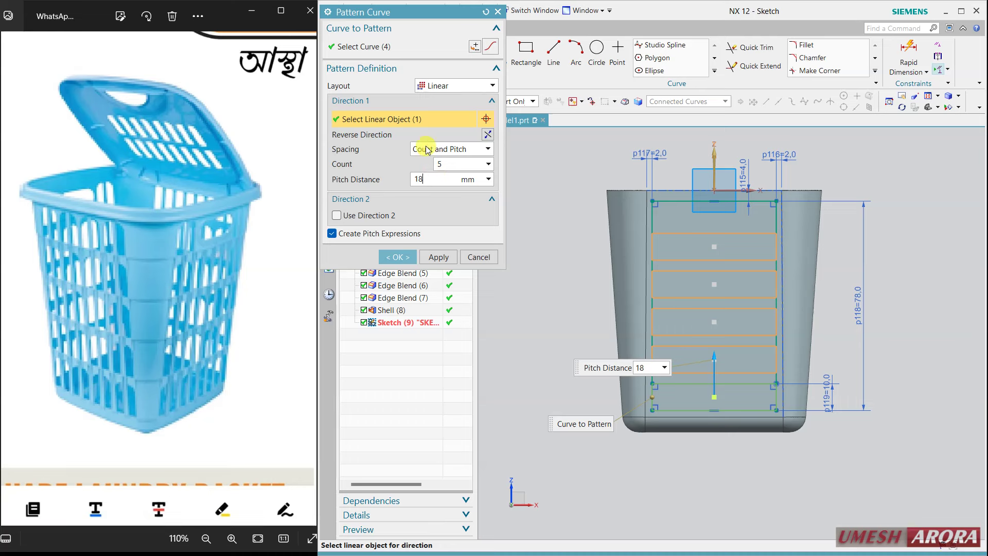
left_click(448, 163)
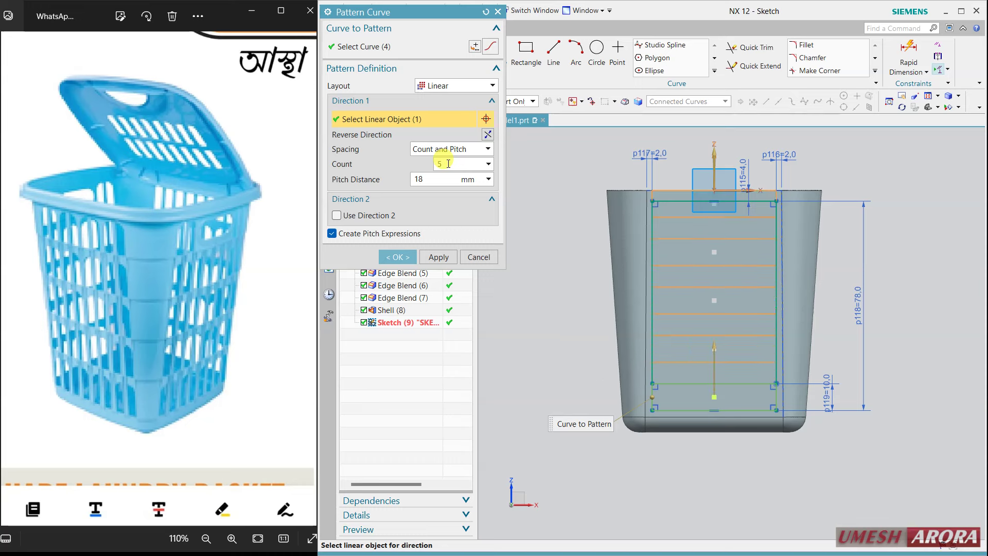
left_click(425, 180)
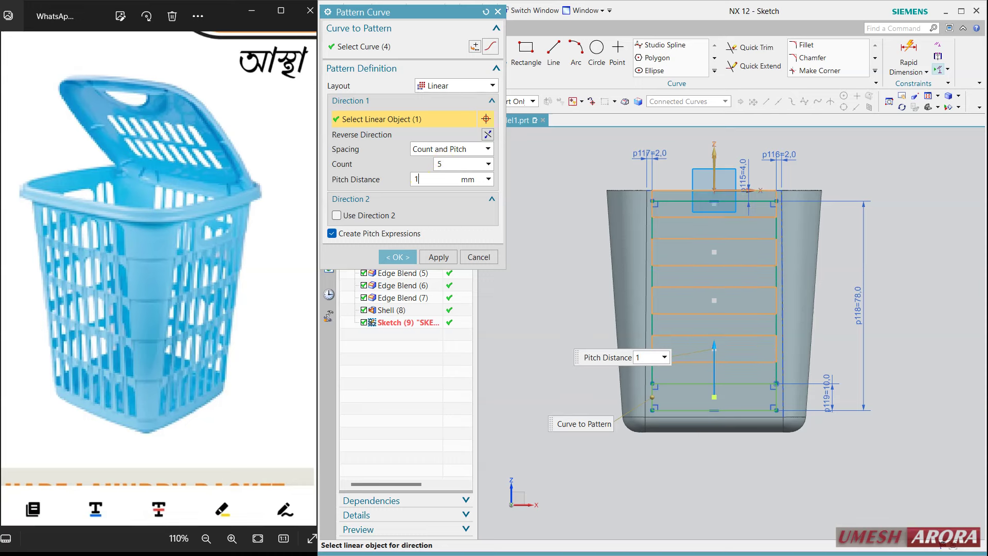
type("6")
left_click(442, 165)
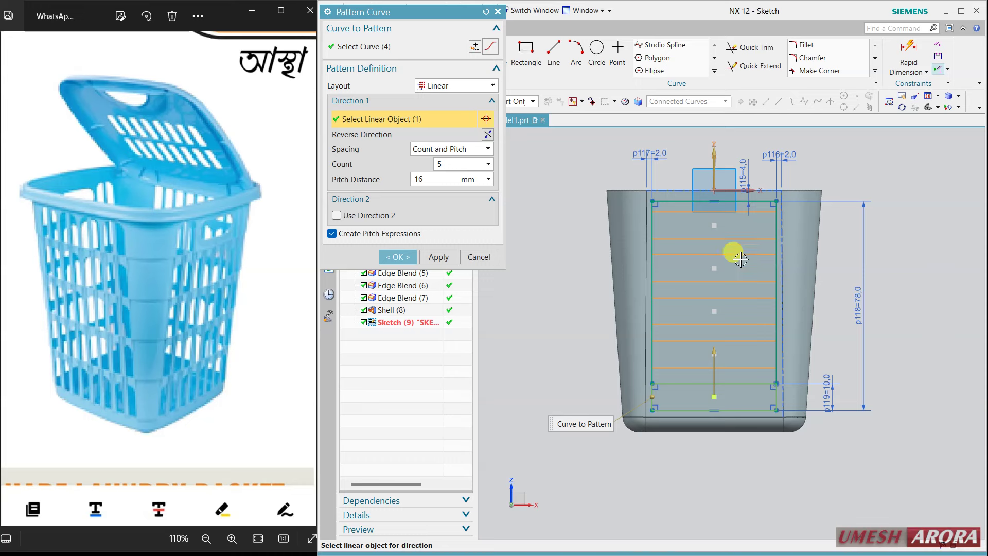
scroll(727, 254, "up", 1)
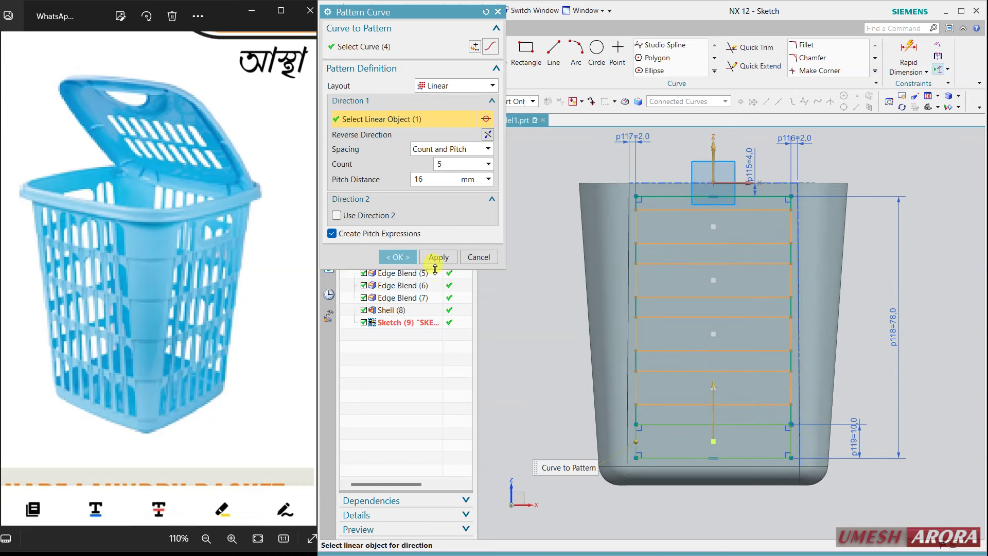
left_click(402, 257)
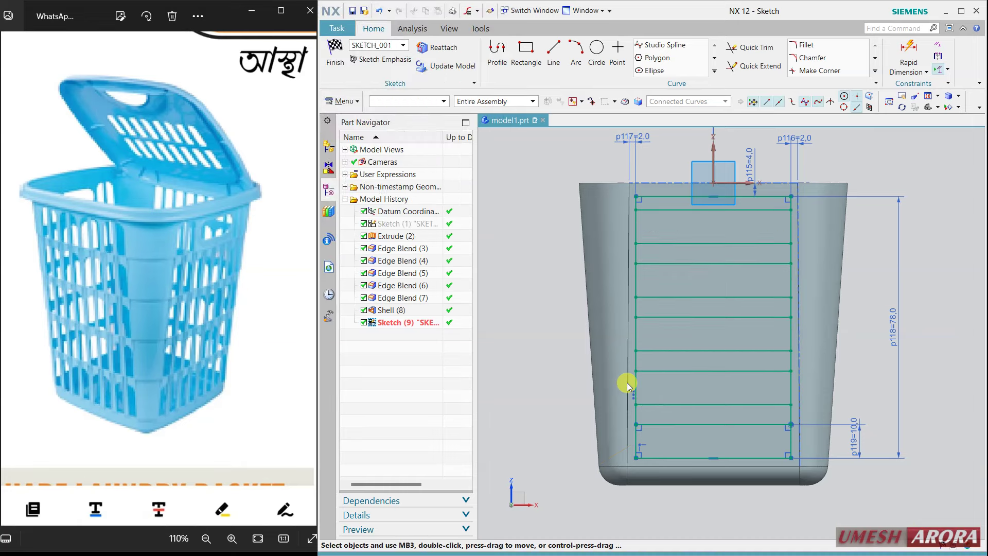
- Finish Sketch (9) and orbit the model to view the slot lines inside the basket
left_click(335, 54)
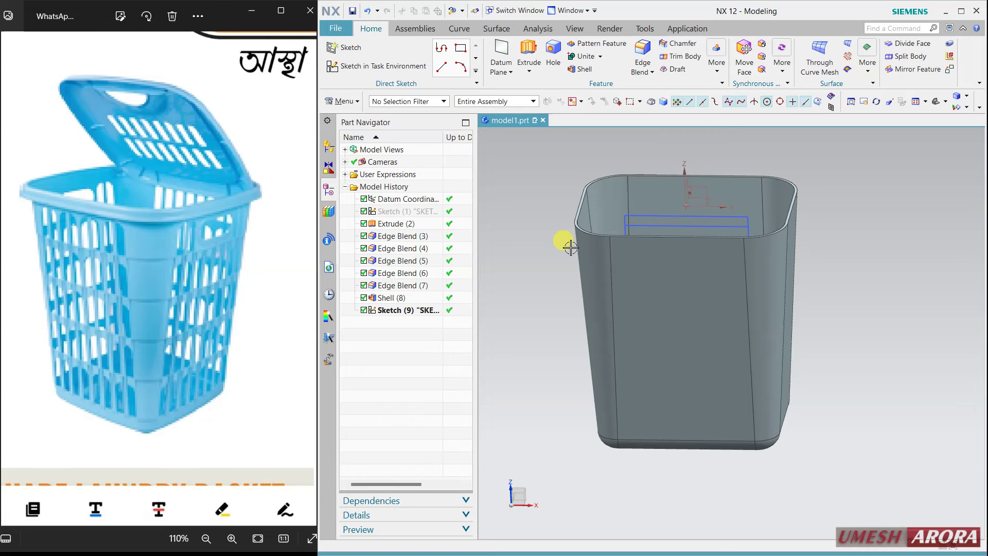
mouse_move(860, 315)
middle_mouse_down()
mouse_move(849, 354)
mouse_move(849, 319)
mouse_move(834, 293)
mouse_move(838, 326)
mouse_move(751, 326)
middle_mouse_up()
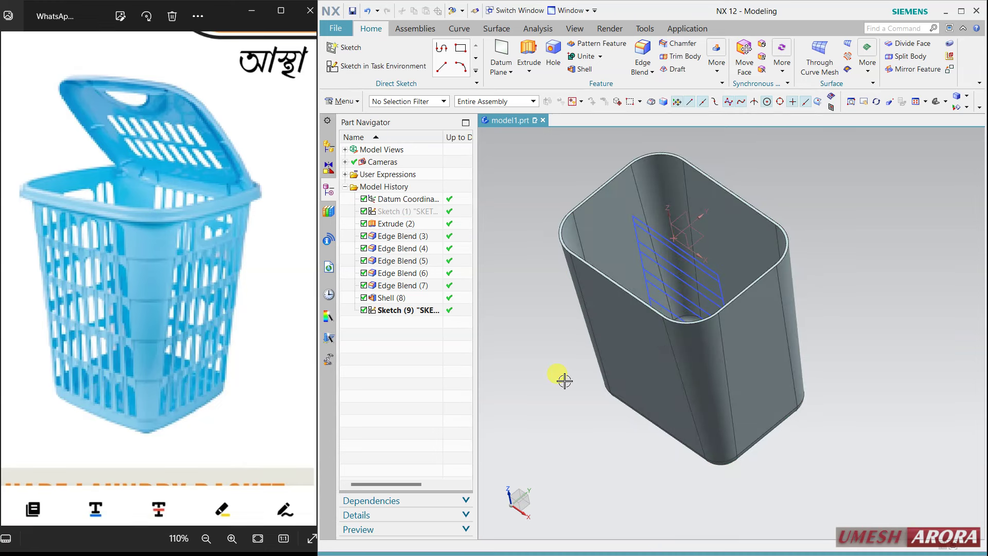
middle_click_drag(513, 219, 533, 197)
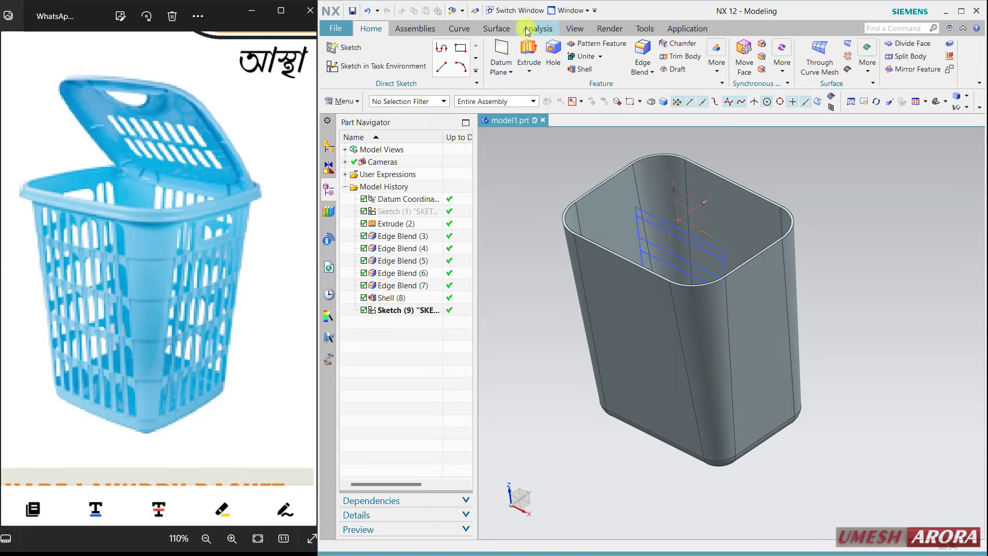
- Start Project Curve with the selection filter set to Single Curve
left_click(463, 27)
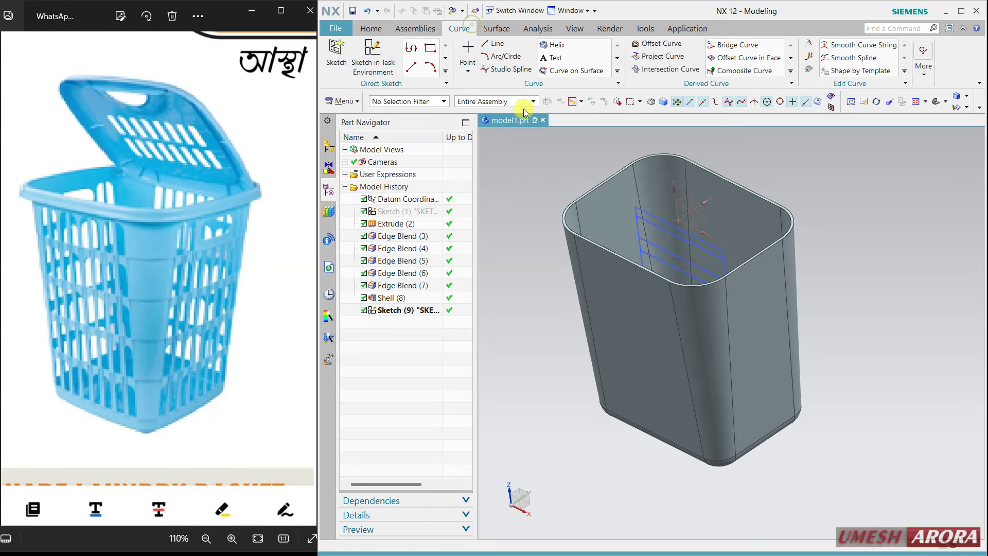
left_click(662, 56)
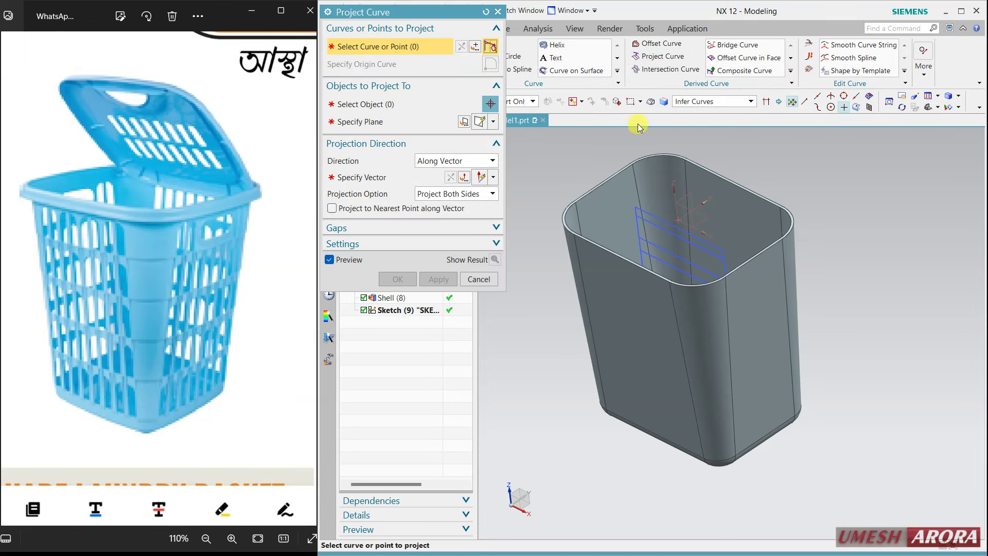
left_click(708, 102)
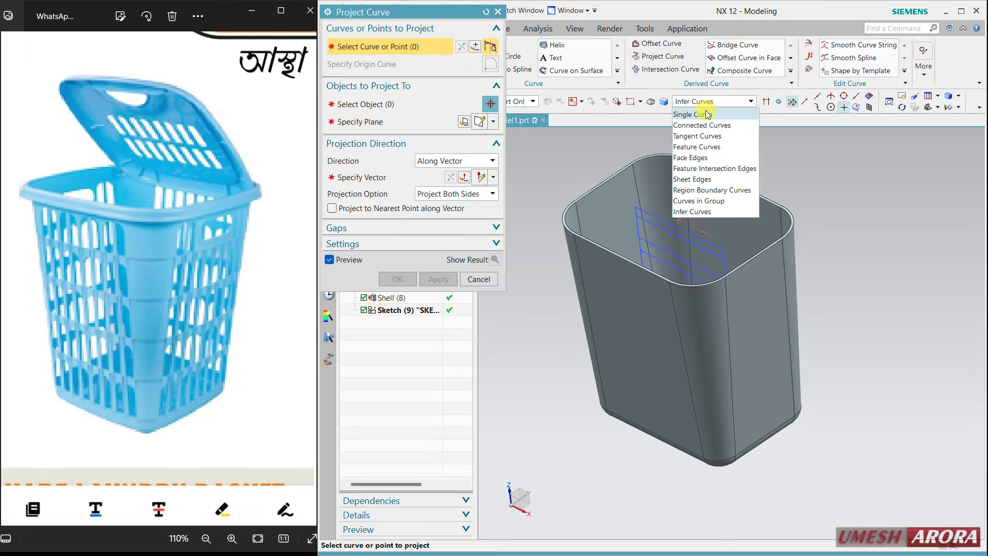
left_click(708, 114)
- Select the four outer rectangle lines of the slot sketch to project
left_click(638, 212)
scroll(638, 214, "up", 3)
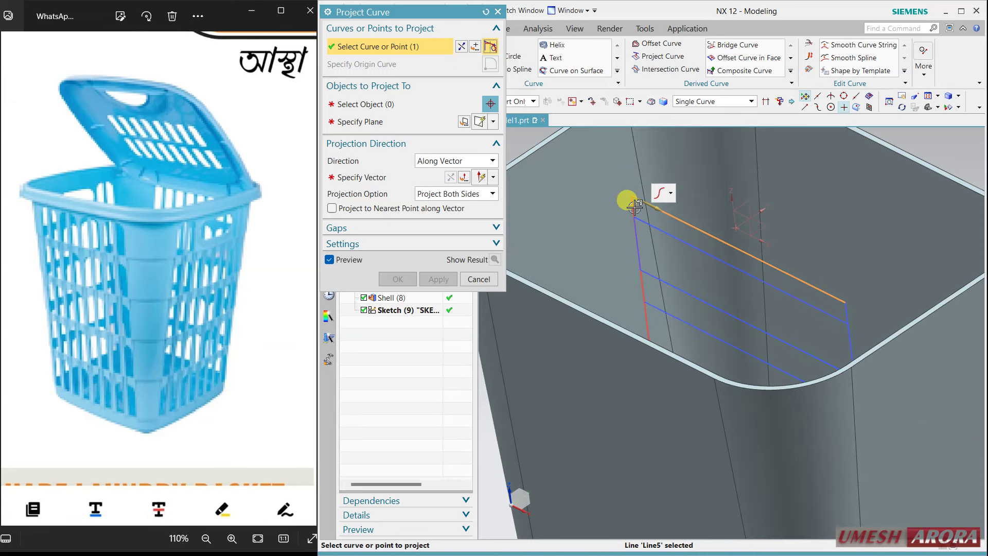
left_click(635, 207)
left_click(846, 311)
scroll(776, 227, "down", 3)
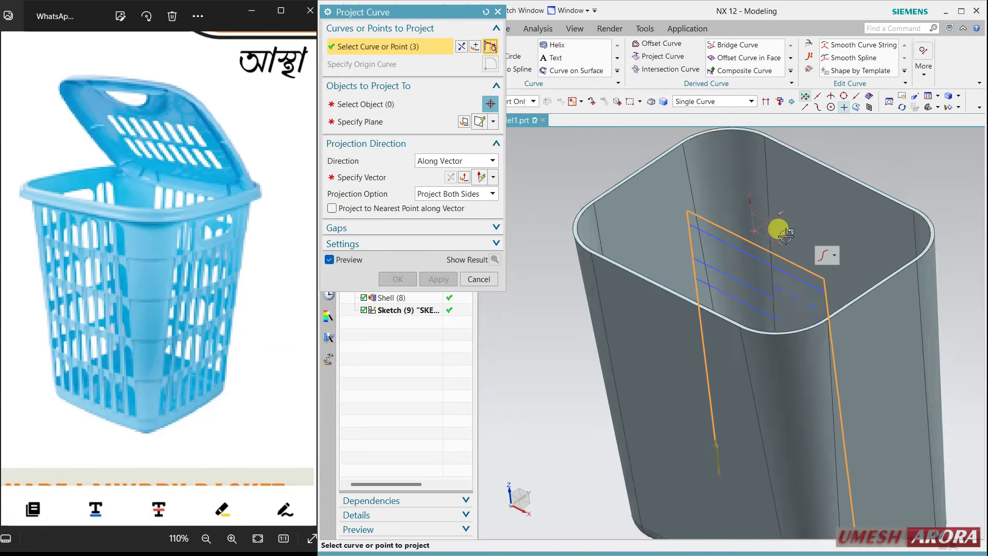
scroll(820, 214, "down", 2)
mouse_move(833, 363)
middle_mouse_down()
mouse_move(845, 380)
mouse_move(803, 346)
middle_mouse_up()
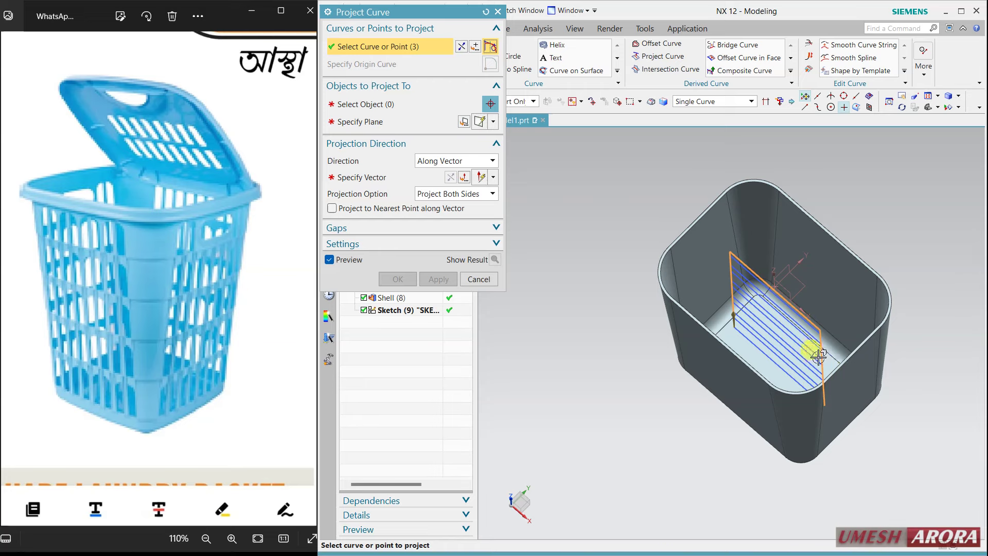
scroll(746, 342, "up", 2)
scroll(741, 336, "up", 2)
left_click(742, 339)
scroll(658, 368, "down", 3)
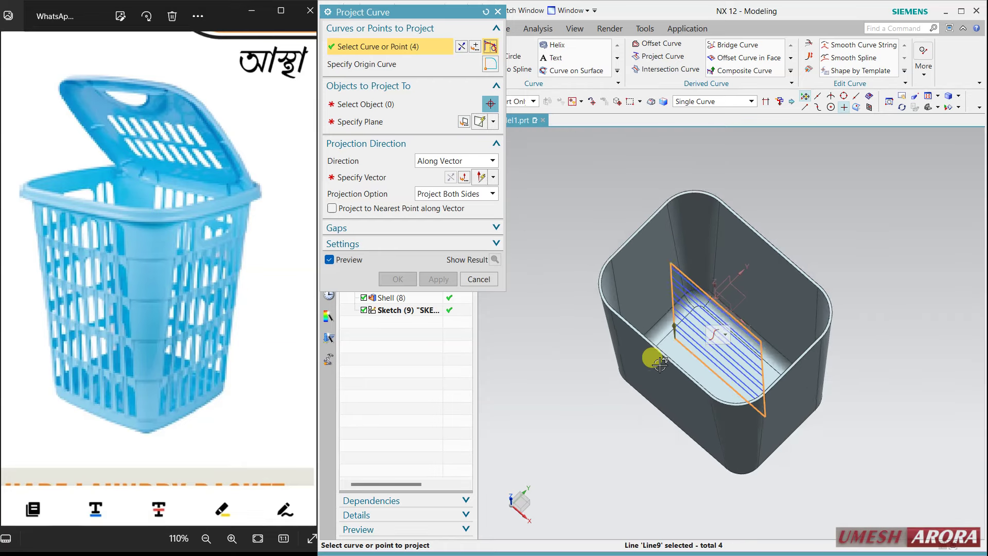
scroll(651, 418, "down", 2)
middle_click(651, 419)
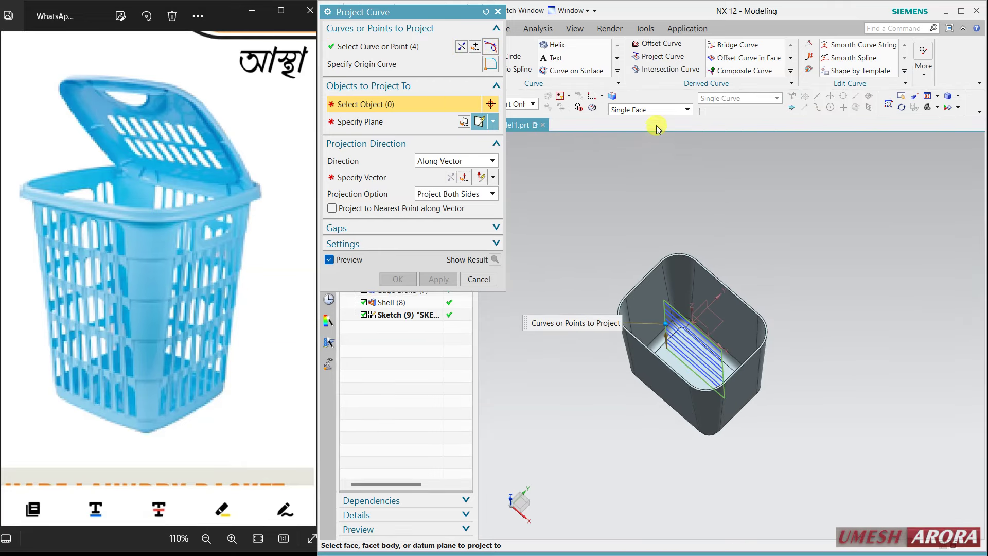
- Project the lines onto the basket's front face along Y, Projection Option None
middle_click_drag(668, 159, 677, 150)
left_click(644, 349)
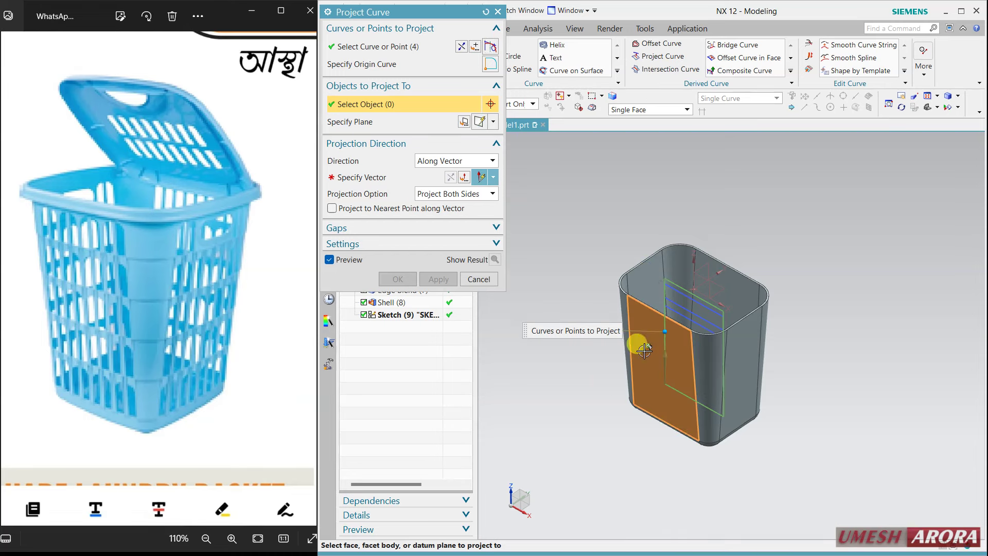
left_click(757, 321)
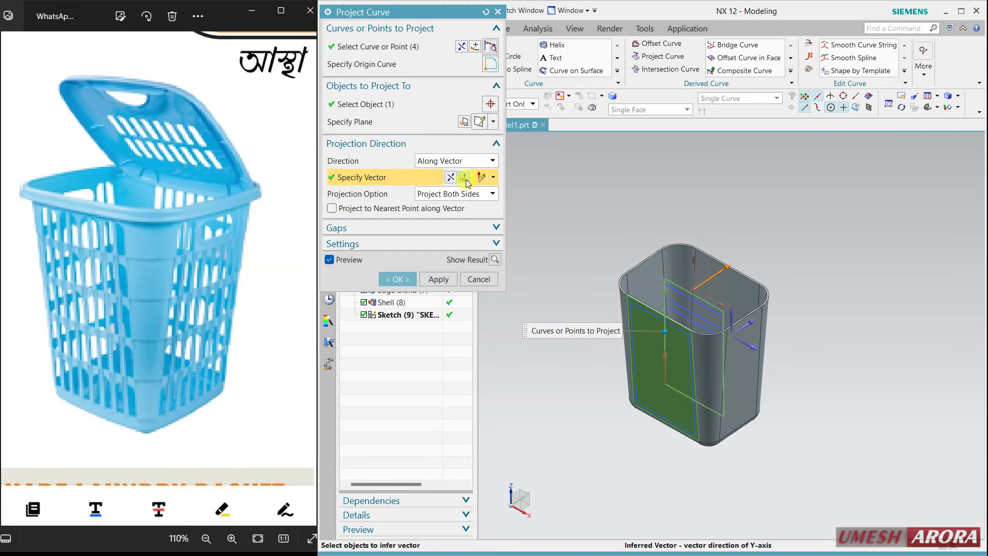
left_click(453, 194)
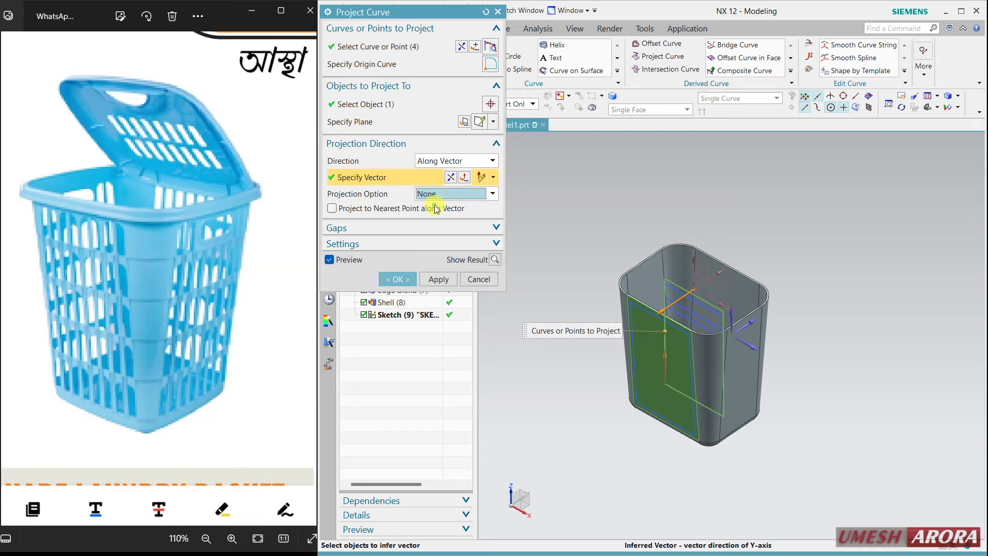
left_click(495, 259)
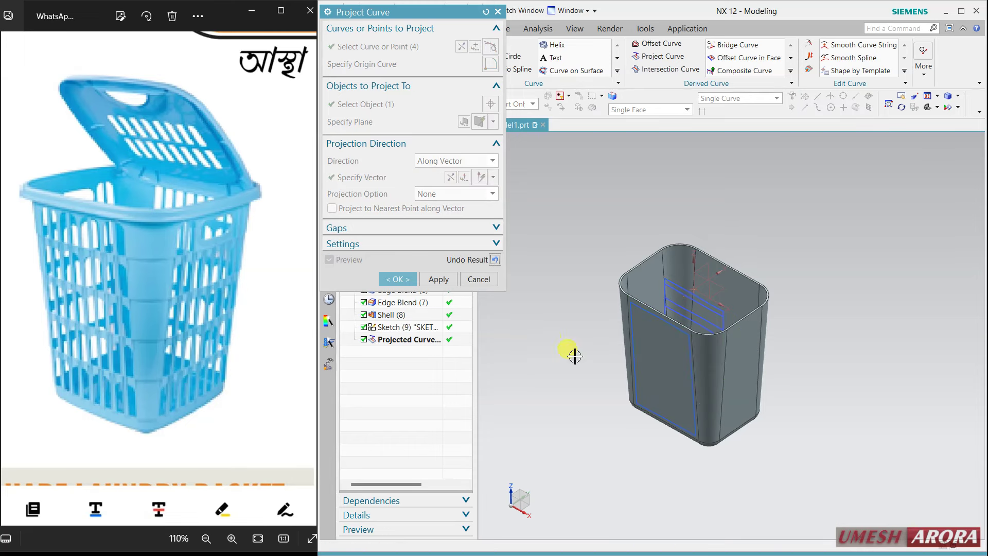
mouse_move(575, 355)
middle_mouse_down()
mouse_move(577, 317)
mouse_move(646, 360)
middle_mouse_up()
scroll(646, 360, "up", 2)
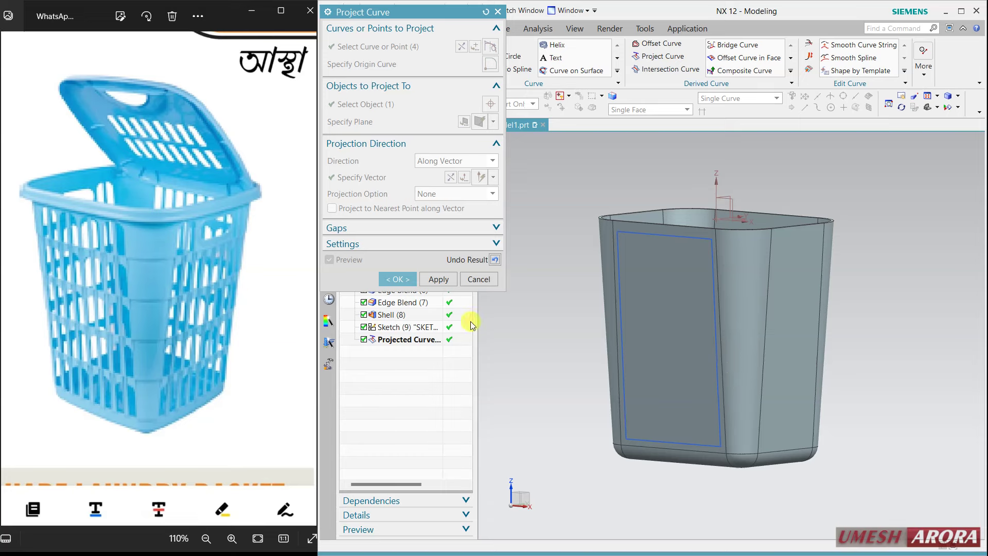
left_click(410, 283)
mouse_move(540, 278)
middle_mouse_down()
mouse_move(545, 339)
mouse_move(563, 282)
middle_mouse_up()
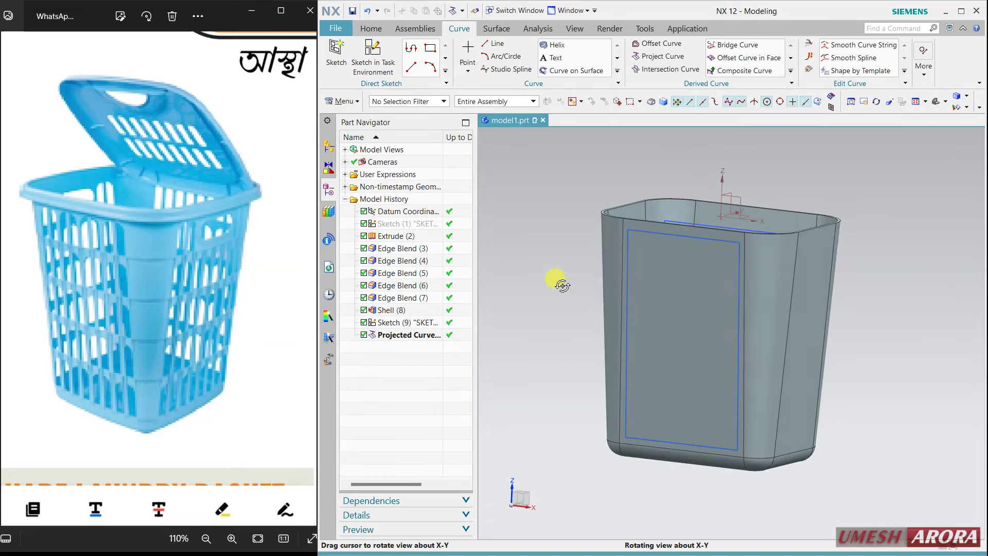
scroll(716, 311, "up", 1)
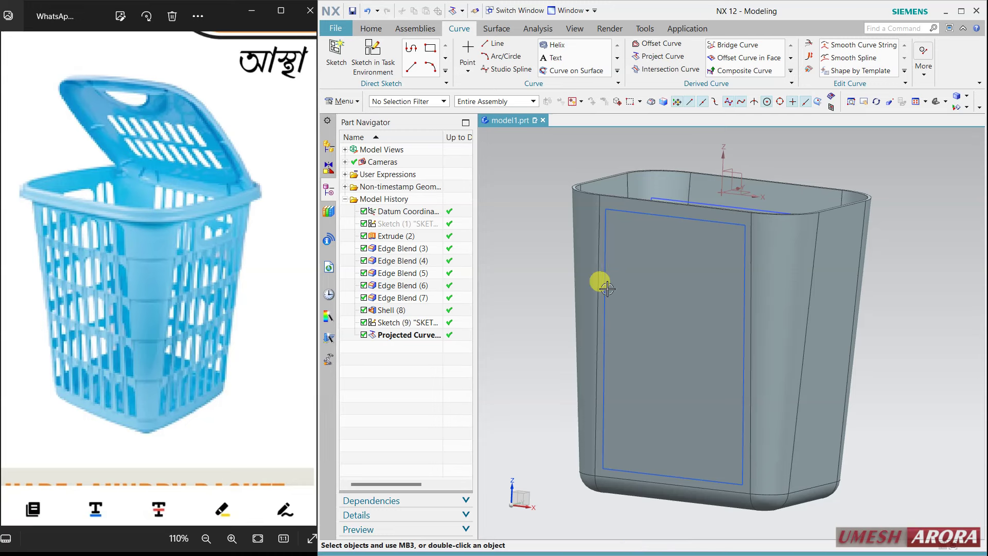
mouse_move(614, 254)
middle_mouse_down()
mouse_move(662, 254)
mouse_move(820, 159)
middle_mouse_up()
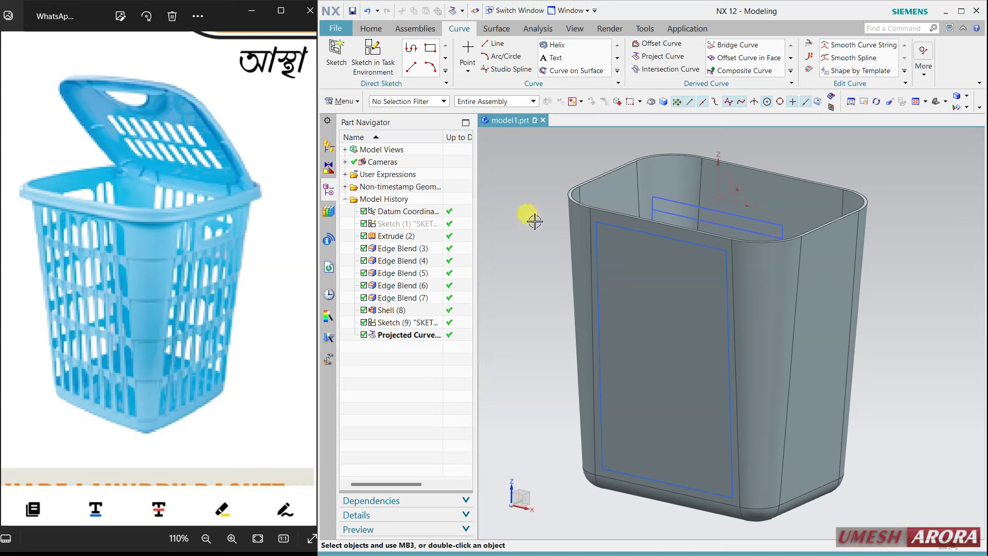
- Divide the basket's front wall face using the projected outline as the dividing curve
left_click(375, 31)
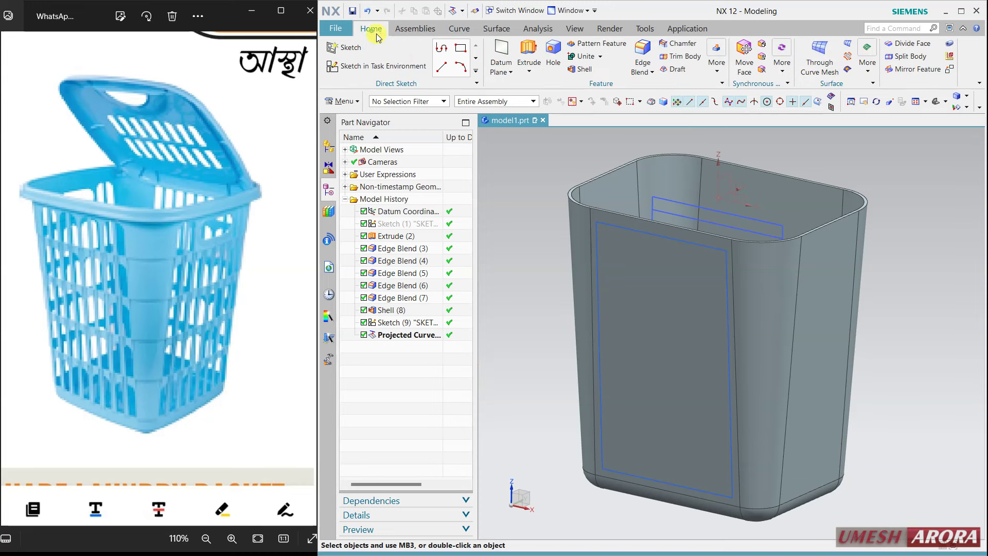
left_click(910, 43)
left_click(661, 298)
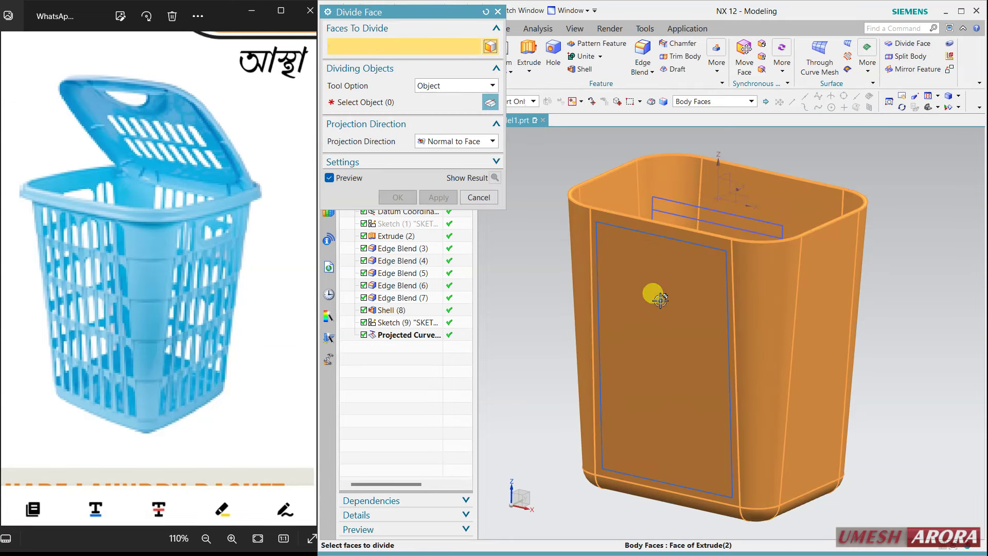
left_click(381, 101)
left_click(625, 236)
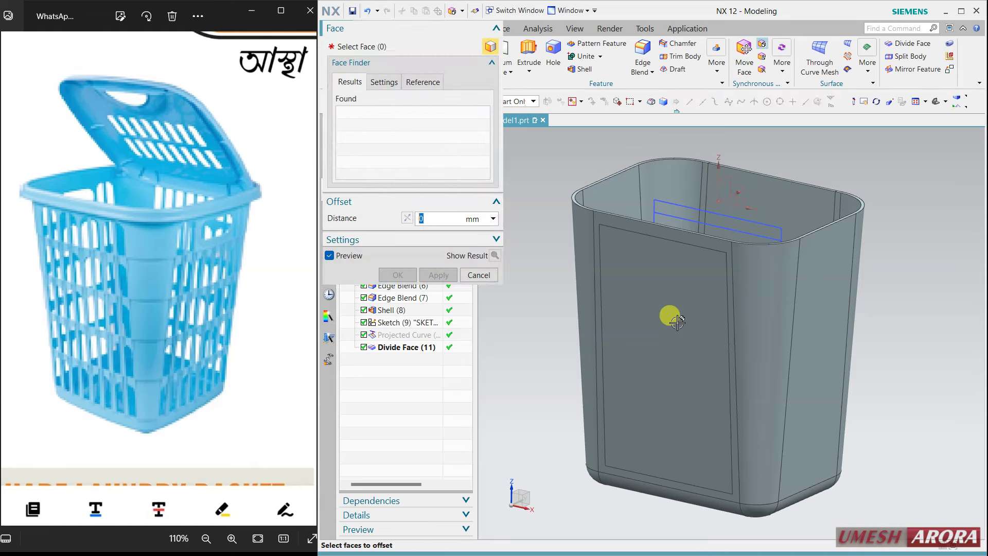
- Offset the divided front panel face by 0.4 mm in the reversed direction
left_click(642, 319)
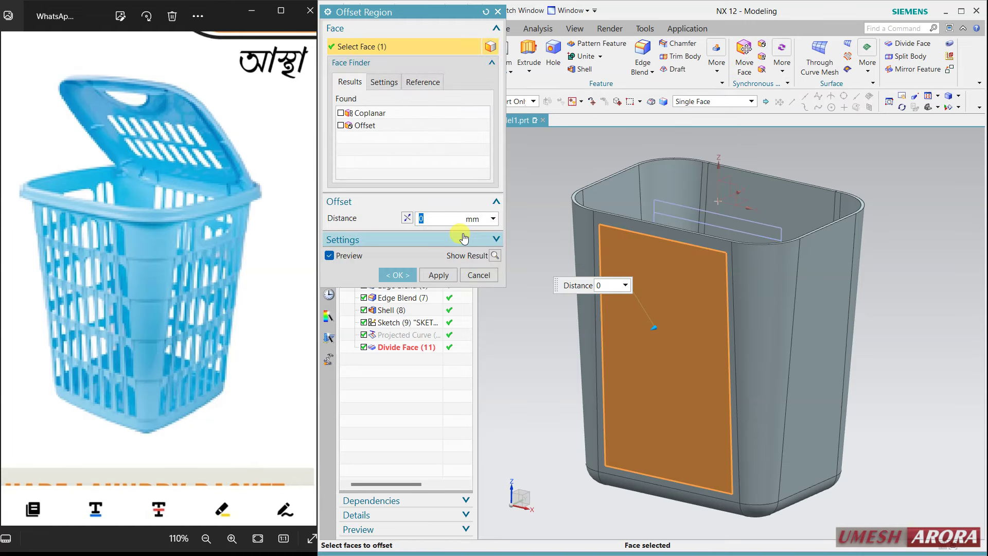
type("0.4")
key("Return")
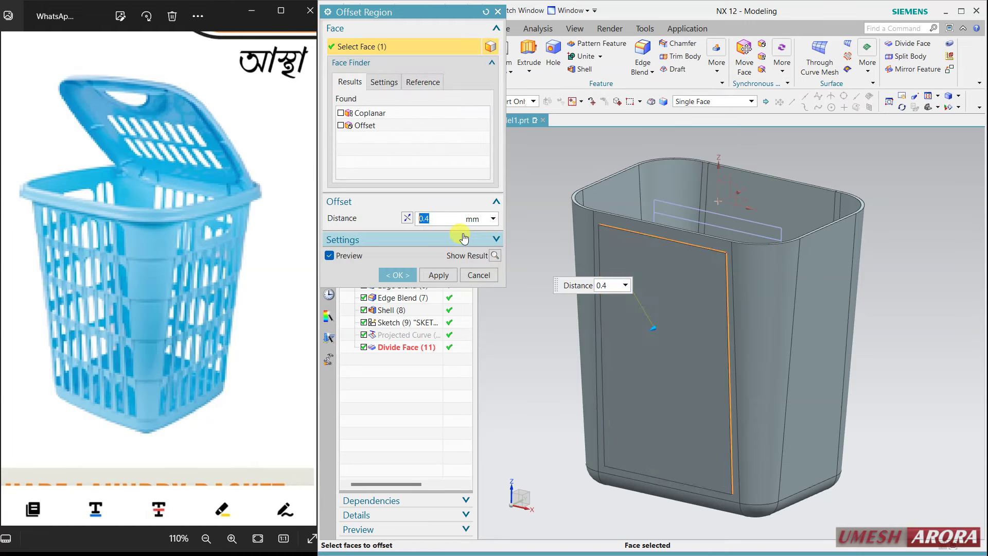
left_click(406, 218)
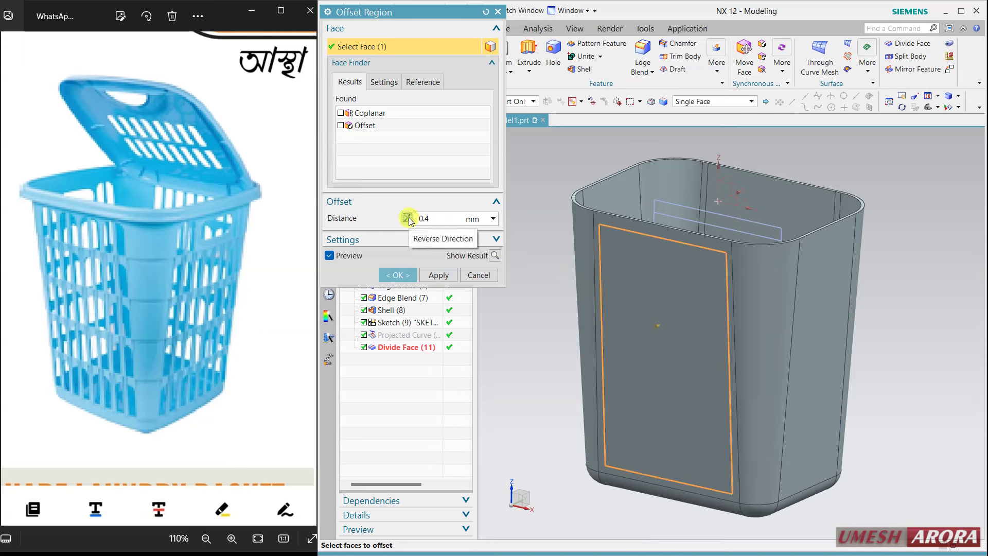
left_click(391, 275)
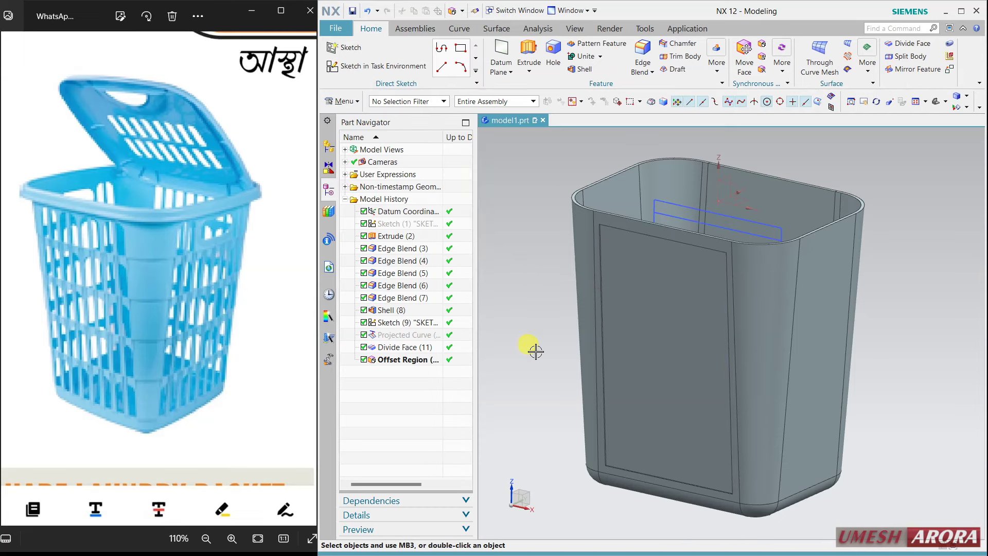
- Start an extrusion and select all the slot strip regions using Region Boundary Curves
left_click(529, 51)
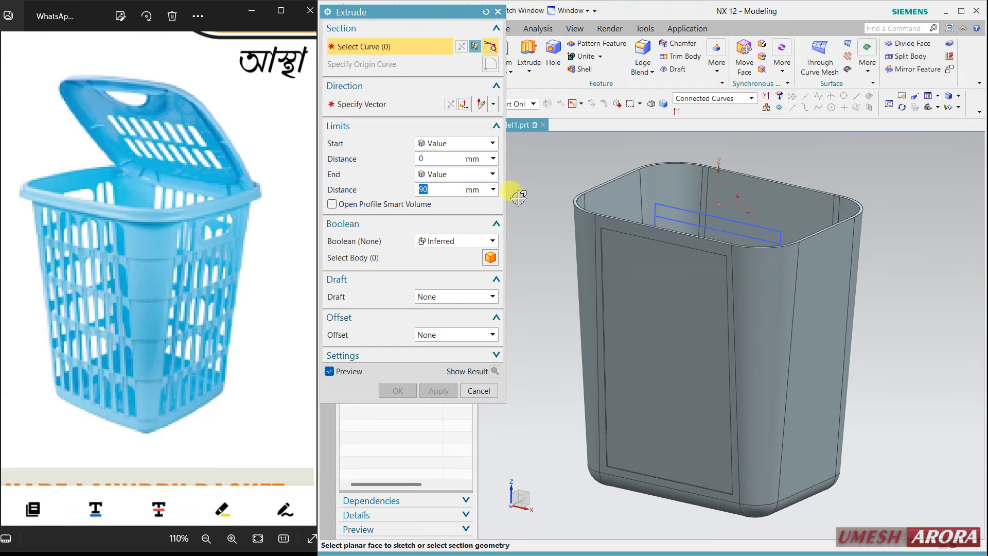
left_click(713, 98)
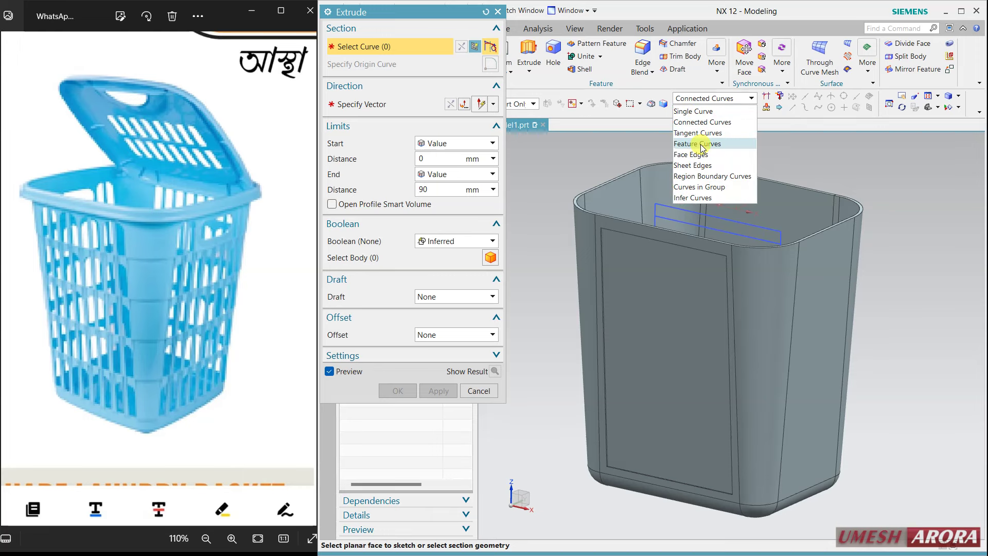
left_click(715, 171)
middle_click_drag(848, 170, 801, 225)
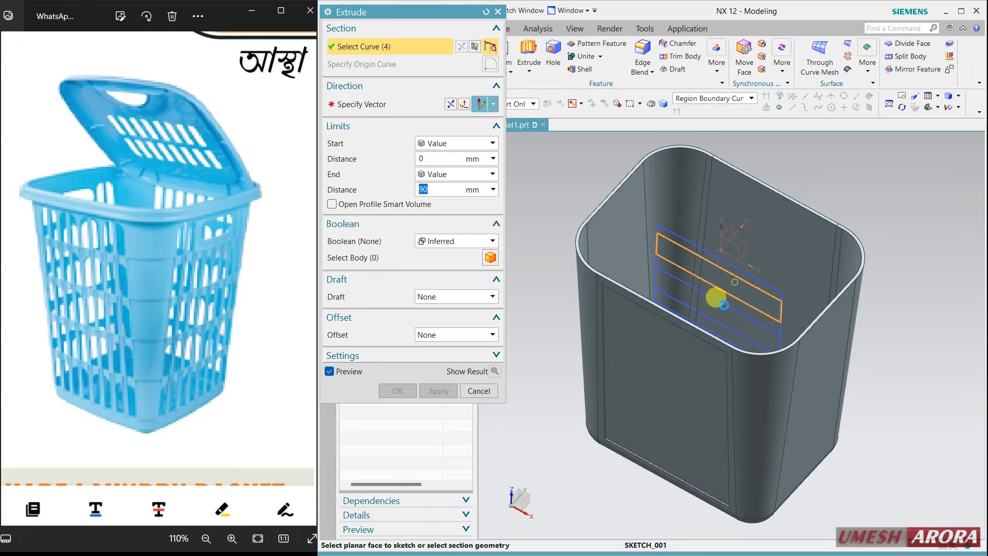
left_click(718, 294)
left_click(723, 315)
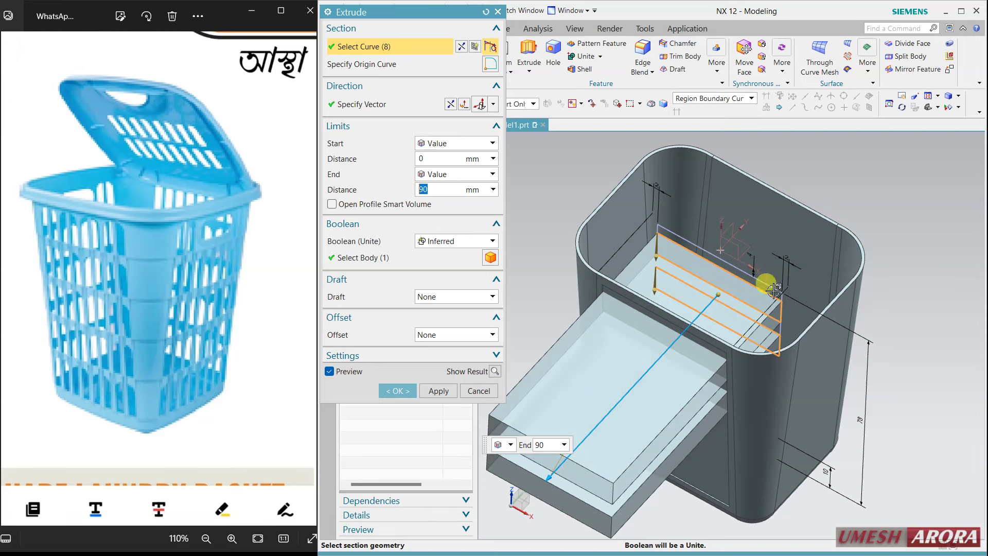
left_click(349, 372)
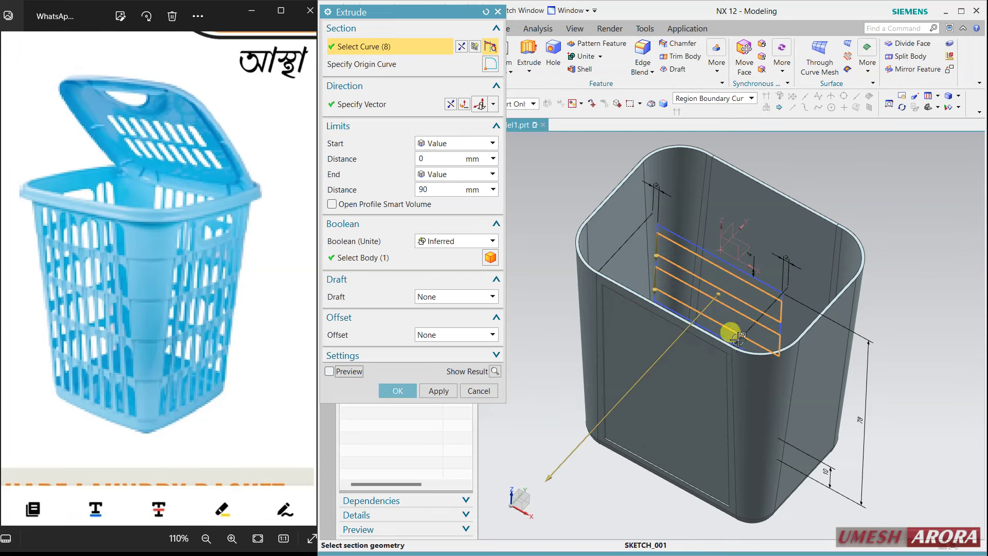
mouse_move(734, 335)
middle_mouse_down()
mouse_move(739, 354)
mouse_move(718, 401)
middle_mouse_up()
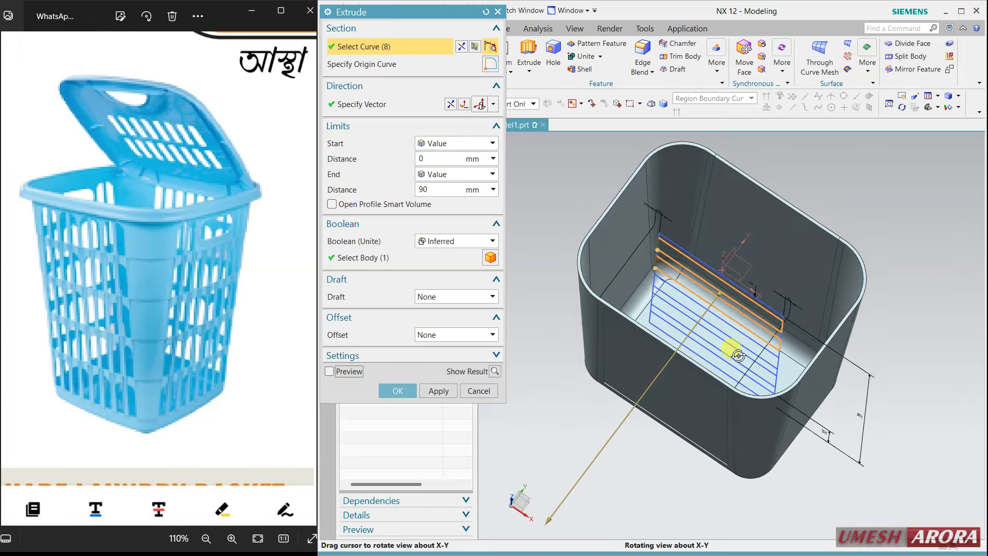
scroll(690, 360, "up", 3)
left_click(708, 349)
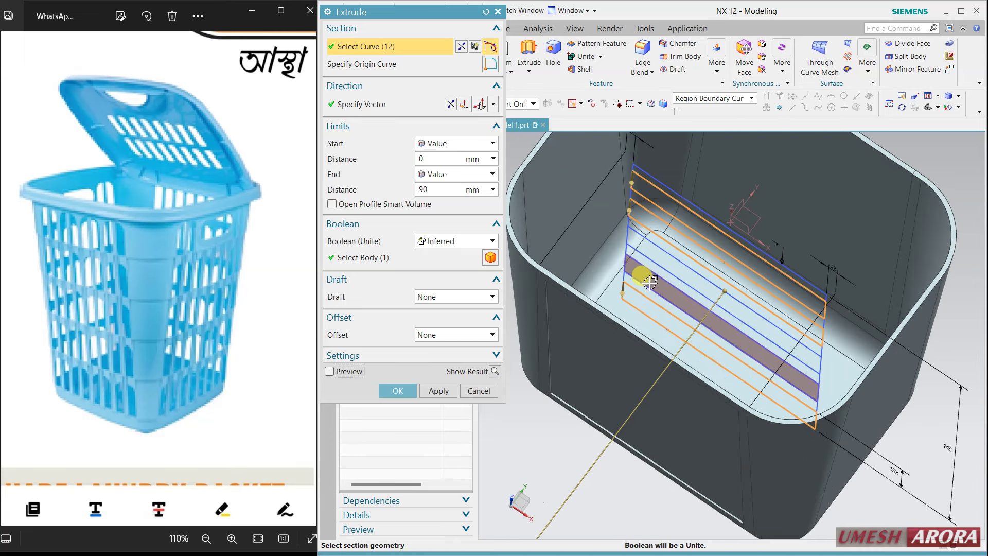
left_click(649, 256)
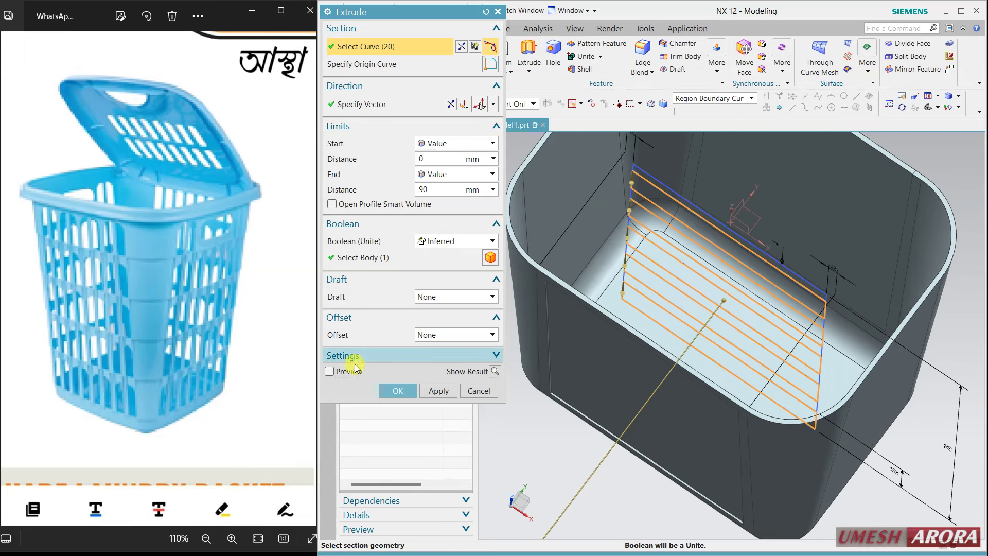
left_click(329, 371)
- Cut the slots with Boolean Subtract and a symmetric 90 mm end value
left_click(452, 241)
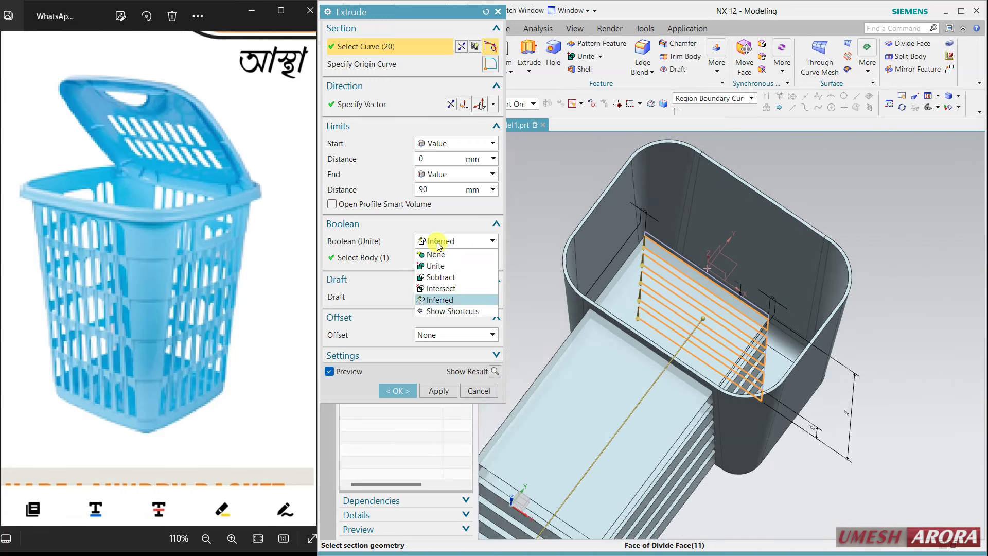
left_click(444, 282)
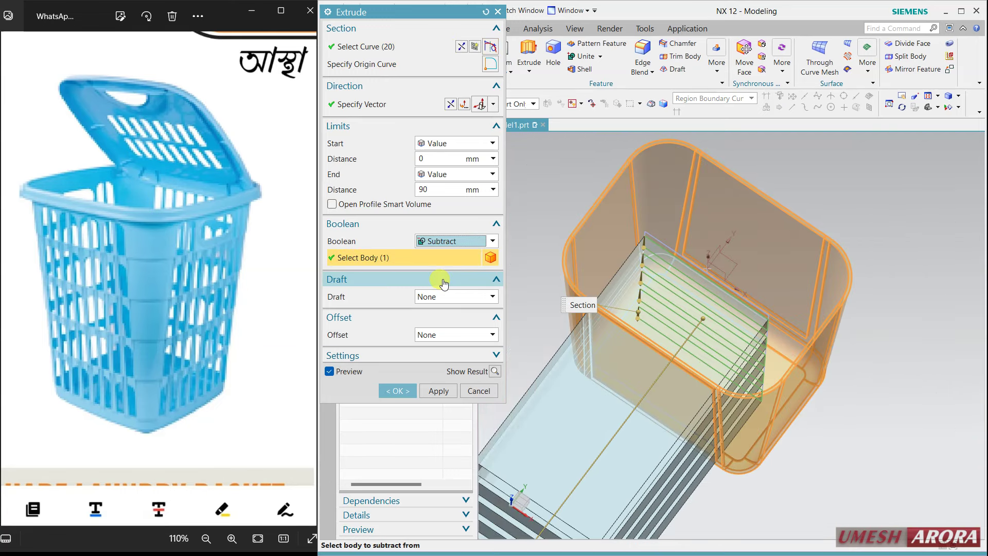
left_click(459, 175)
left_click(456, 199)
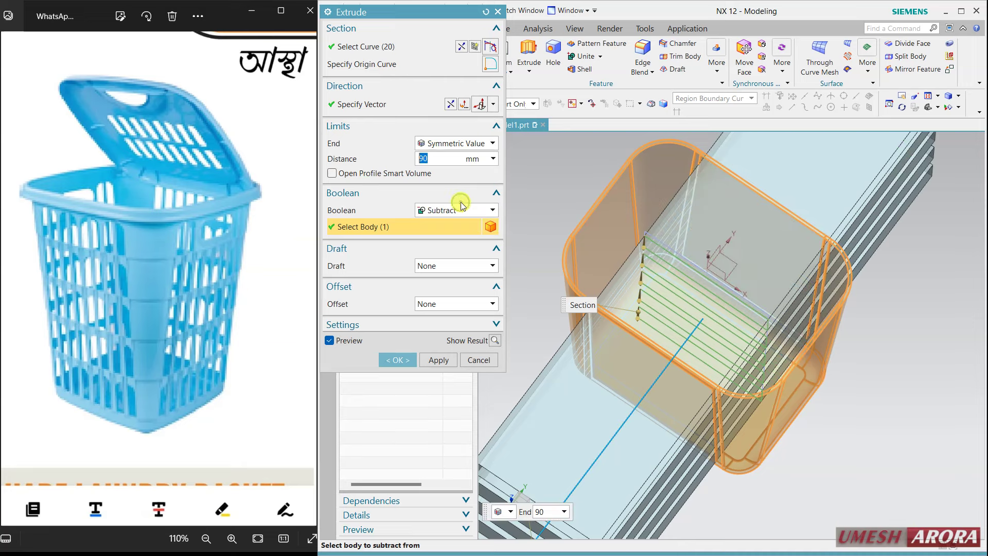
left_click(397, 359)
mouse_move(535, 376)
middle_mouse_down()
mouse_move(679, 352)
mouse_move(692, 319)
mouse_move(697, 331)
mouse_move(680, 348)
middle_mouse_up()
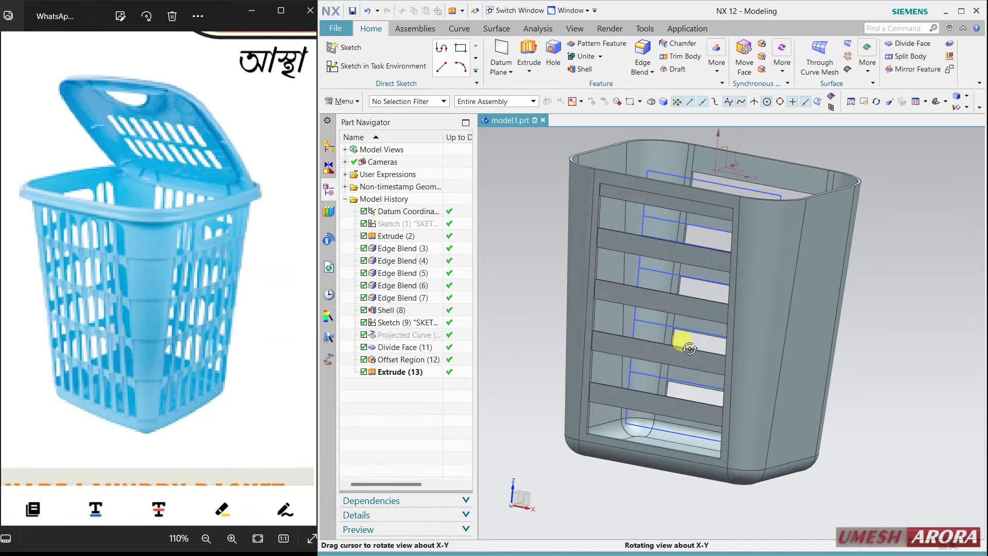
mouse_move(875, 389)
middle_mouse_down()
mouse_move(840, 379)
mouse_move(904, 373)
mouse_move(834, 403)
mouse_move(728, 353)
middle_mouse_up()
mouse_move(698, 306)
middle_mouse_down()
mouse_move(777, 330)
mouse_move(776, 291)
mouse_move(597, 196)
middle_mouse_up()
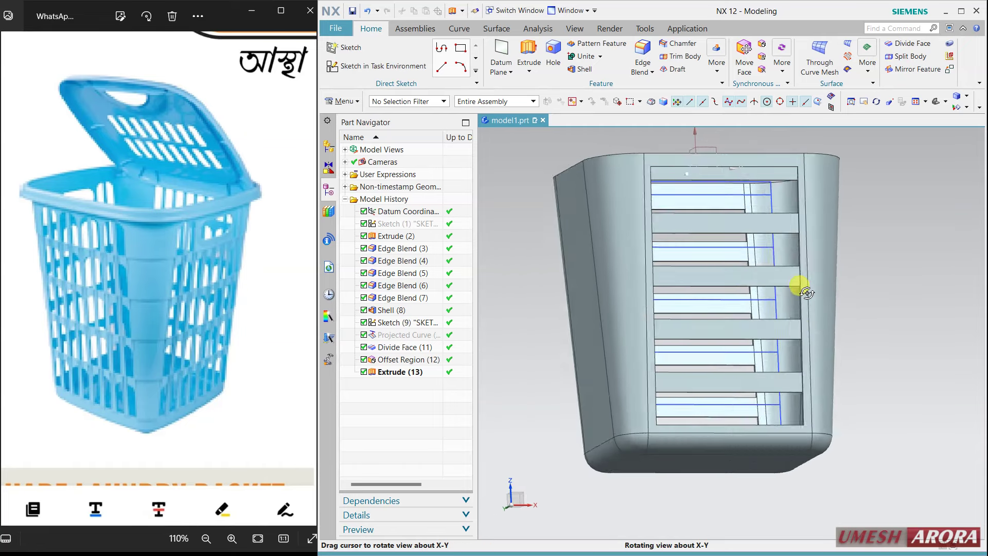
middle_click_drag(777, 301, 680, 309)
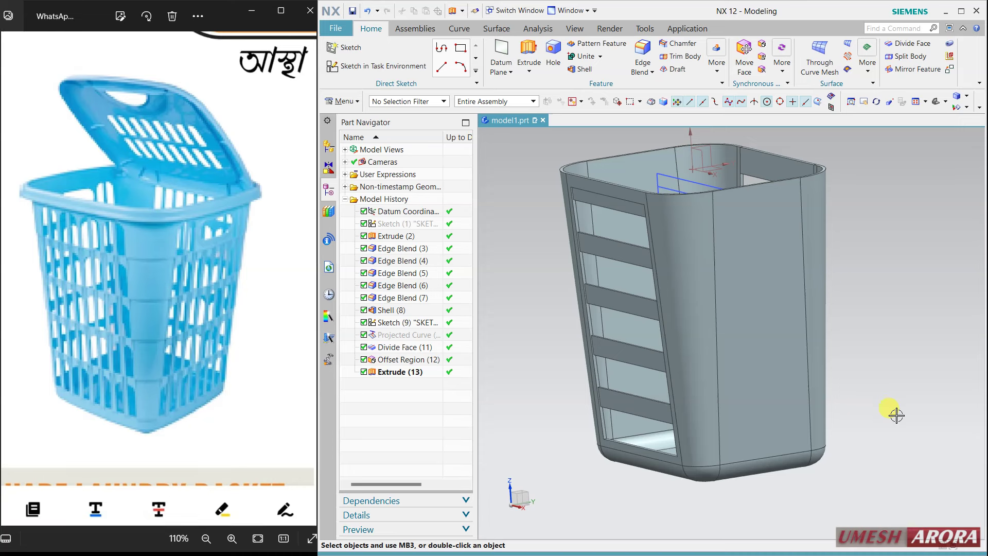
middle_click_drag(876, 421, 789, 392)
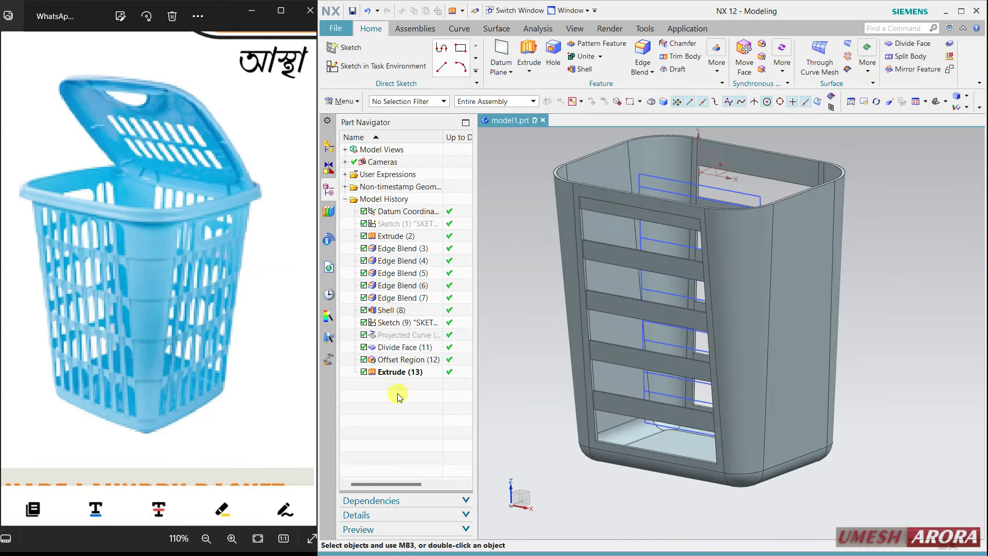
left_click(407, 376)
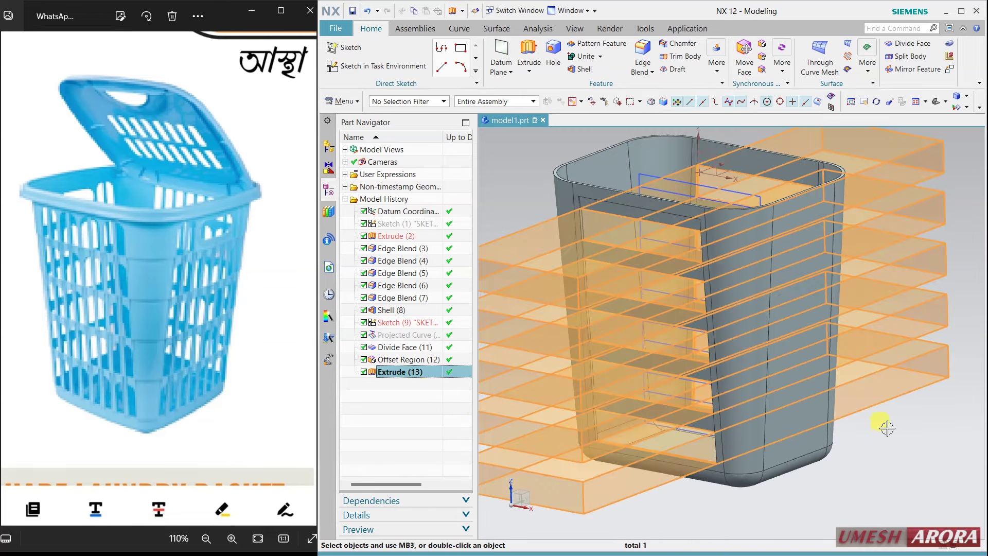
mouse_move(887, 427)
middle_mouse_down()
mouse_move(849, 421)
mouse_move(893, 421)
mouse_move(881, 390)
middle_mouse_up()
key("Escape")
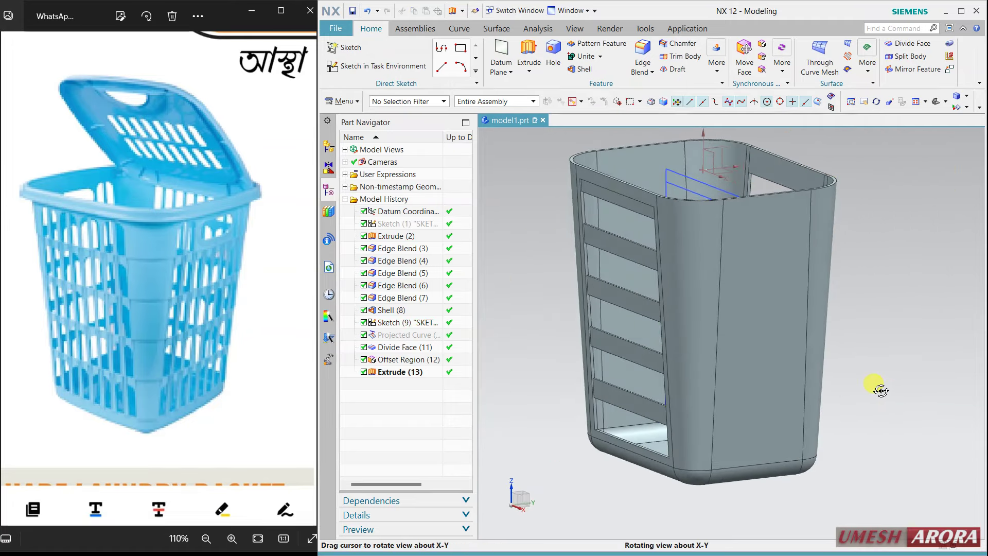
mouse_move(824, 377)
middle_mouse_down()
mouse_move(973, 371)
mouse_move(922, 387)
middle_mouse_up()
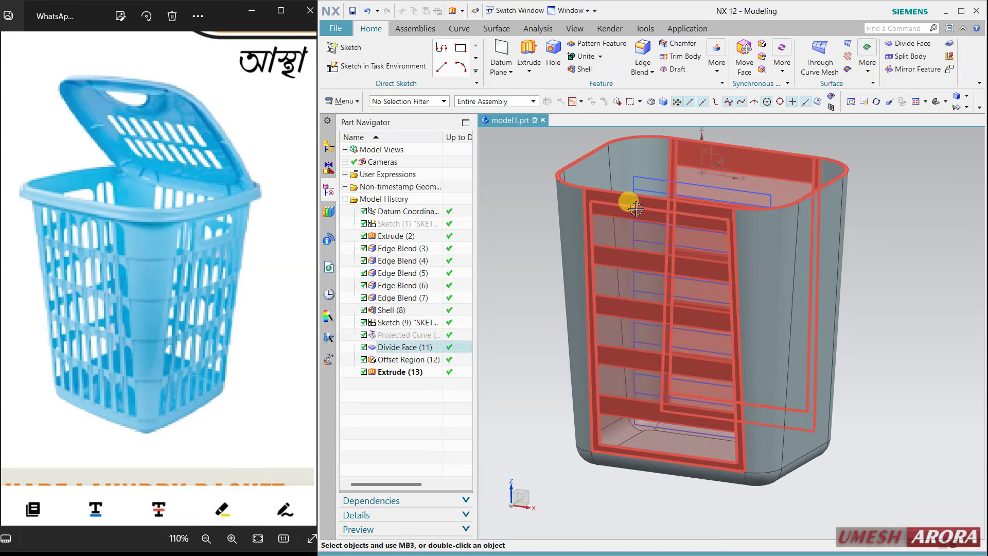
mouse_move(626, 199)
middle_mouse_down()
mouse_move(680, 215)
mouse_move(660, 241)
mouse_move(659, 224)
mouse_move(670, 234)
mouse_move(651, 226)
middle_mouse_up()
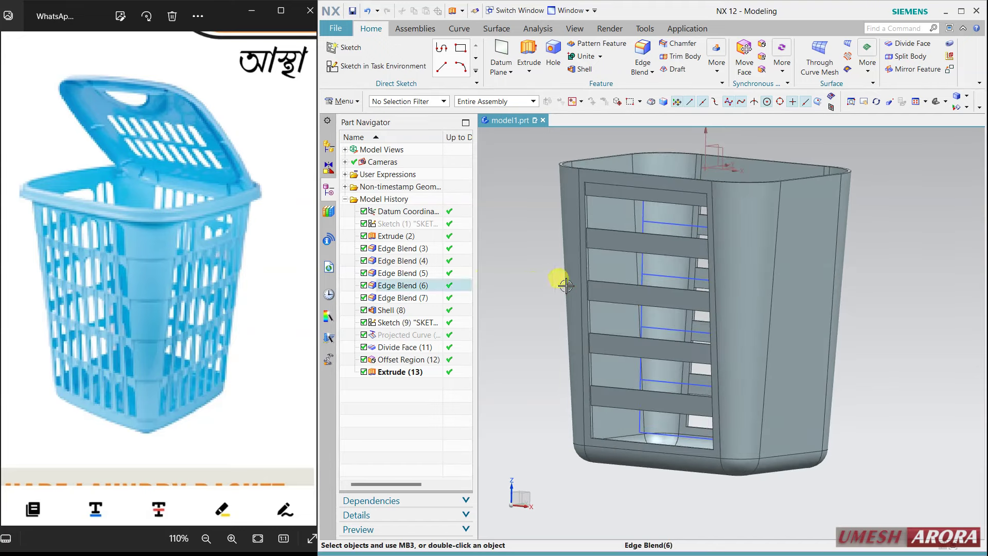
mouse_move(562, 278)
middle_mouse_down()
mouse_move(577, 261)
mouse_move(579, 273)
mouse_move(639, 266)
mouse_move(628, 275)
middle_mouse_up()
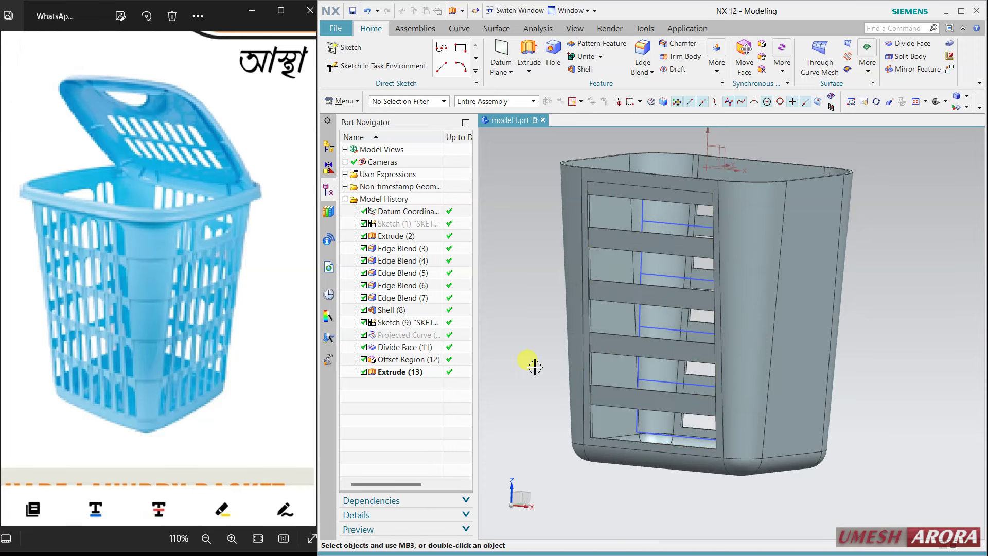
mouse_move(532, 364)
middle_mouse_down()
mouse_move(554, 340)
mouse_move(539, 361)
middle_mouse_up()
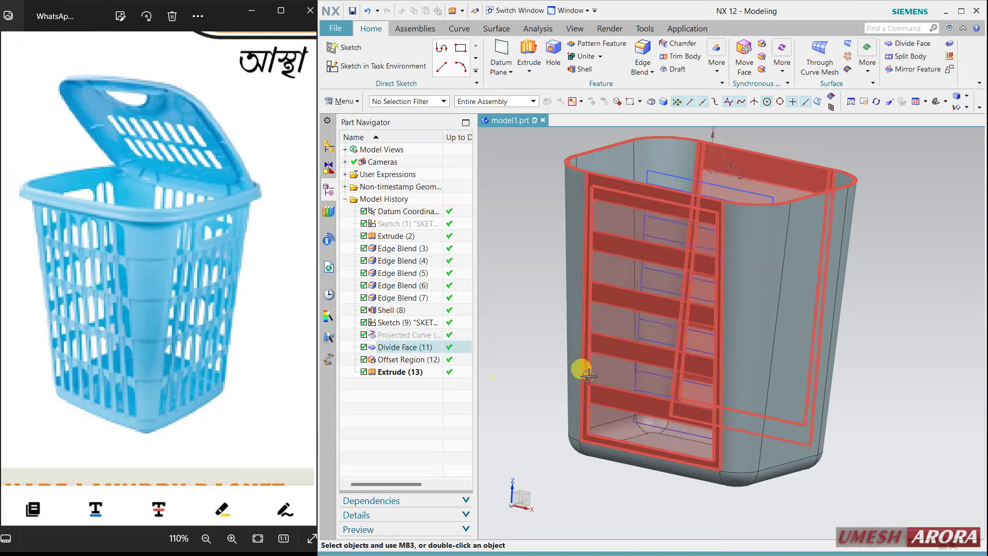
mouse_move(579, 370)
middle_mouse_down()
mouse_move(569, 364)
mouse_move(609, 293)
middle_mouse_up()
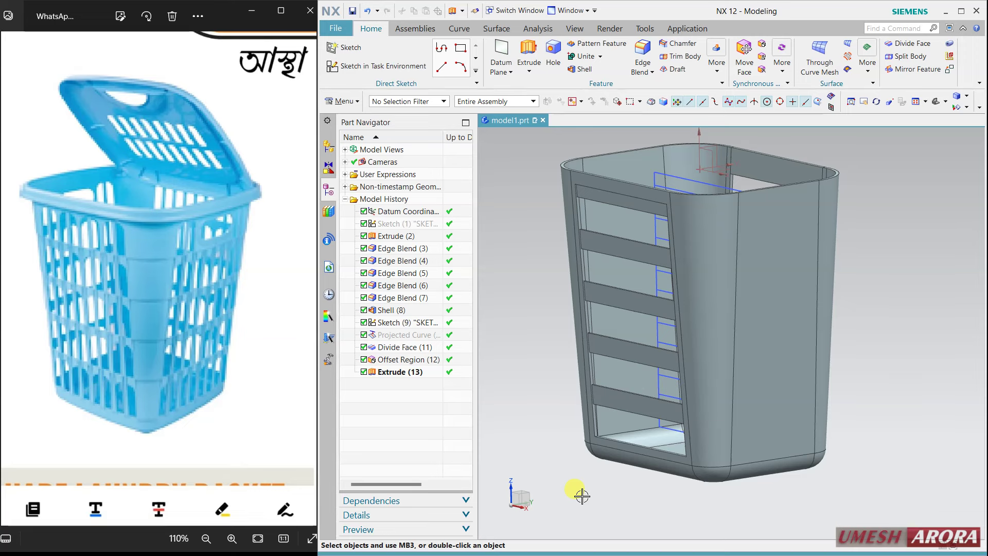
- Create a new sketch on the slotted side face, oriented by a basket edge
left_click(376, 71)
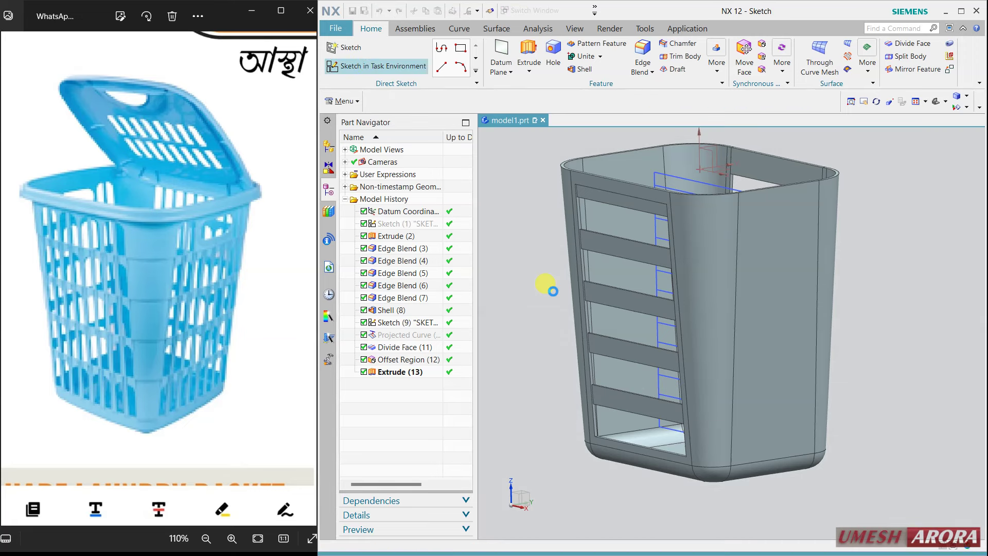
left_click(606, 182)
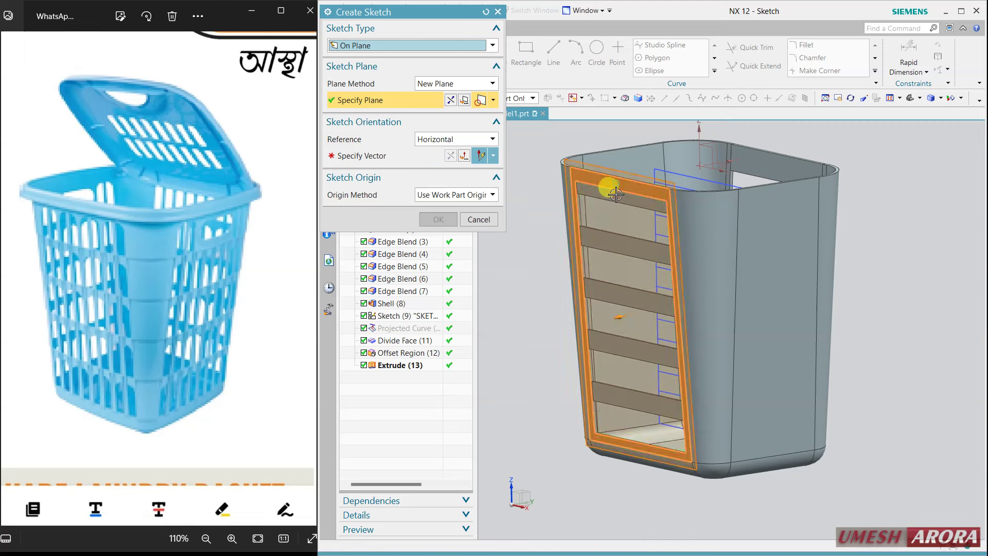
mouse_move(783, 342)
middle_mouse_down()
mouse_move(803, 332)
mouse_move(799, 343)
middle_mouse_up()
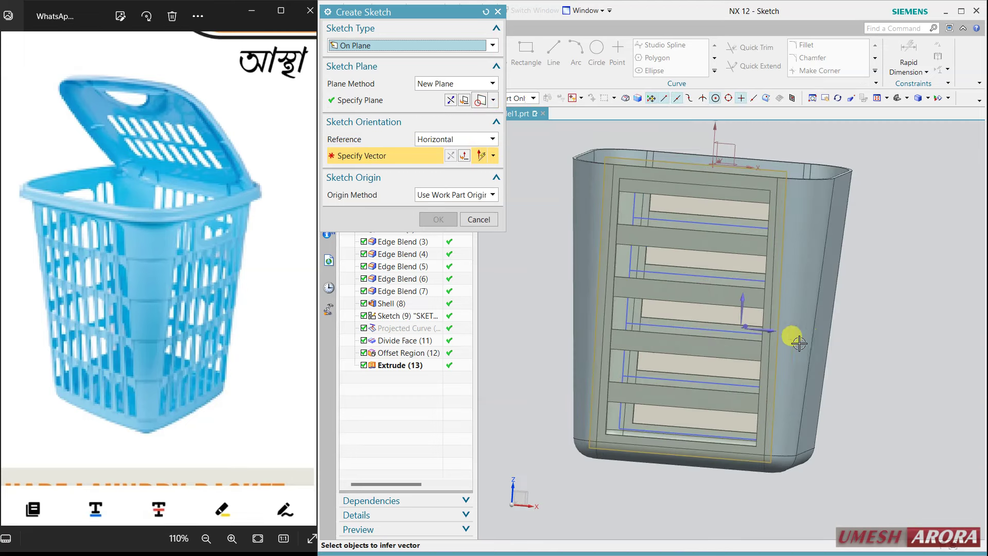
left_click(774, 328)
middle_click(866, 386)
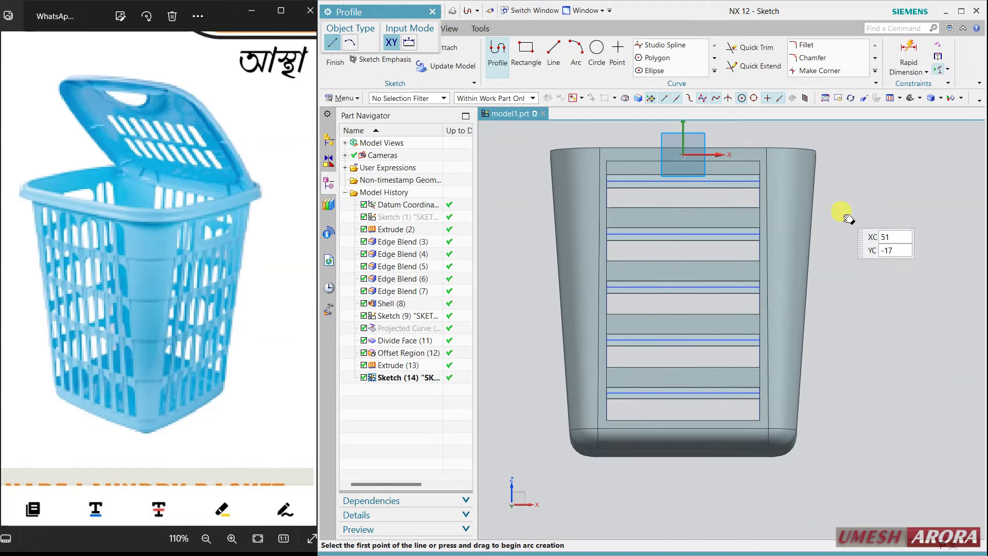
mouse_move(860, 256)
middle_mouse_down("shift")
mouse_move(840, 329)
mouse_move(783, 209)
mouse_move(754, 205)
middle_mouse_up("shift")
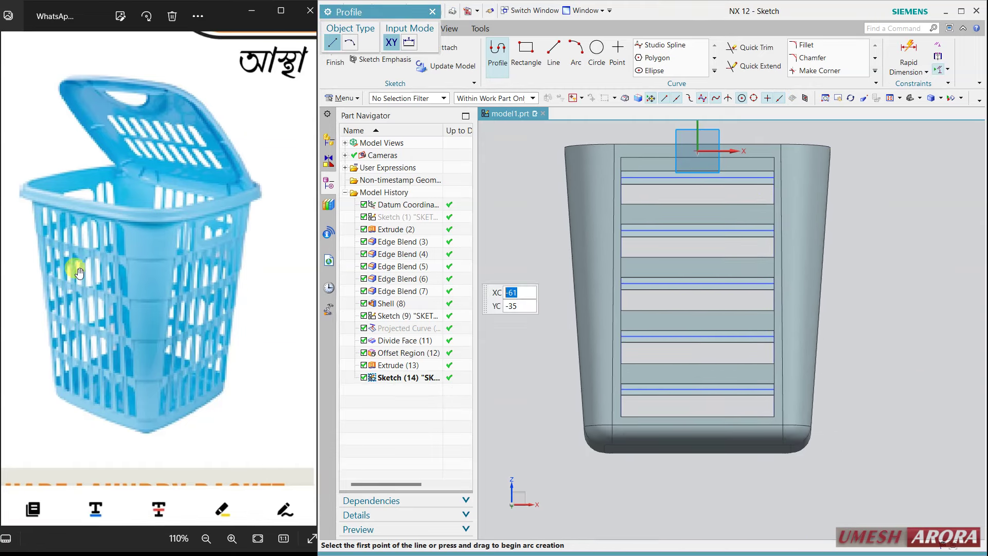
scroll(692, 148, "up", 2)
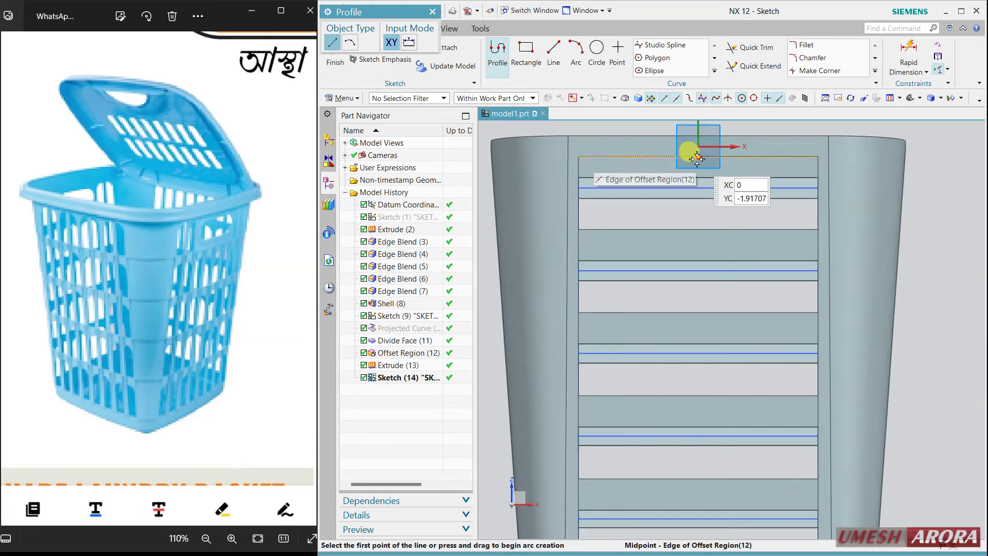
- Draw a vertical line from the top edge midpoint to the bottom edge and finish the sketch
left_click(698, 147)
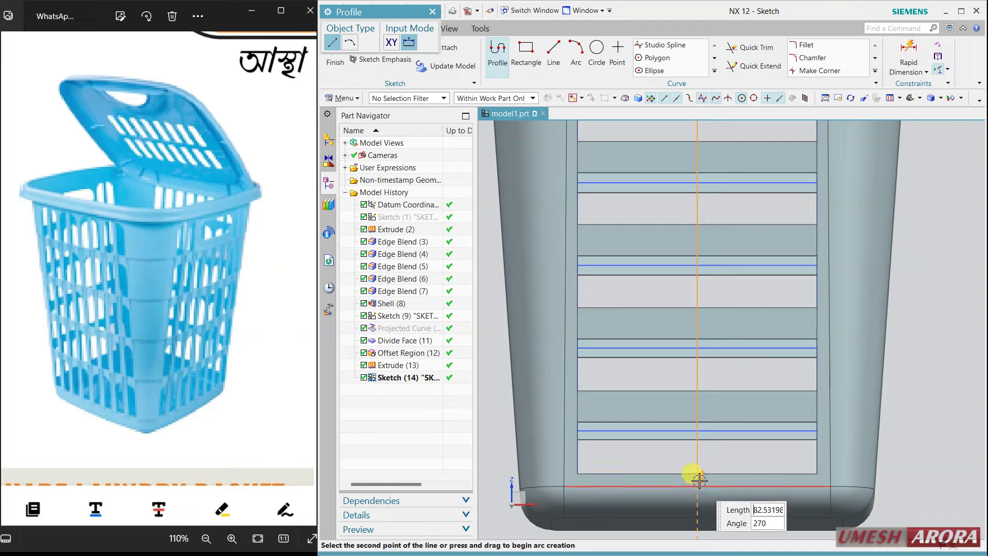
scroll(697, 476, "up", 2)
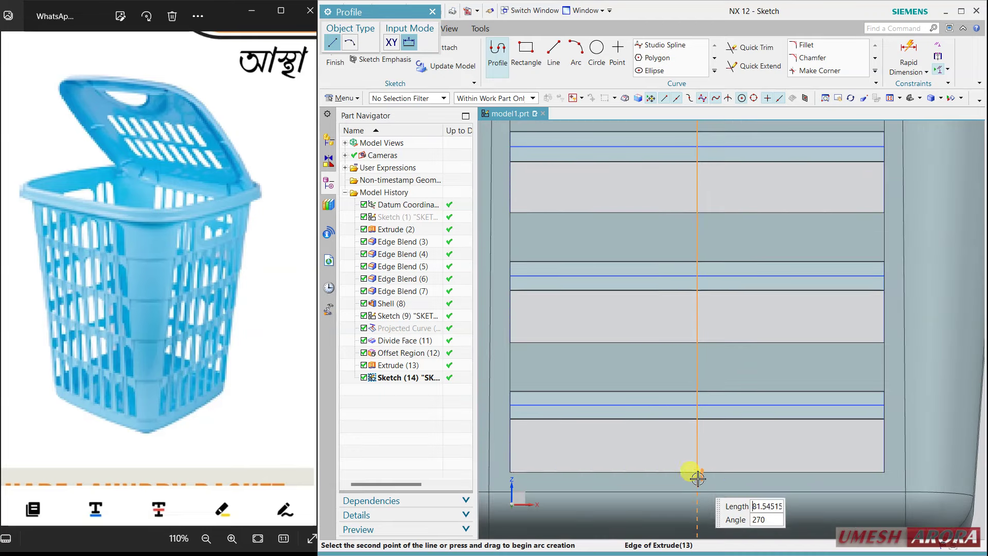
left_click(697, 473)
key("Escape")
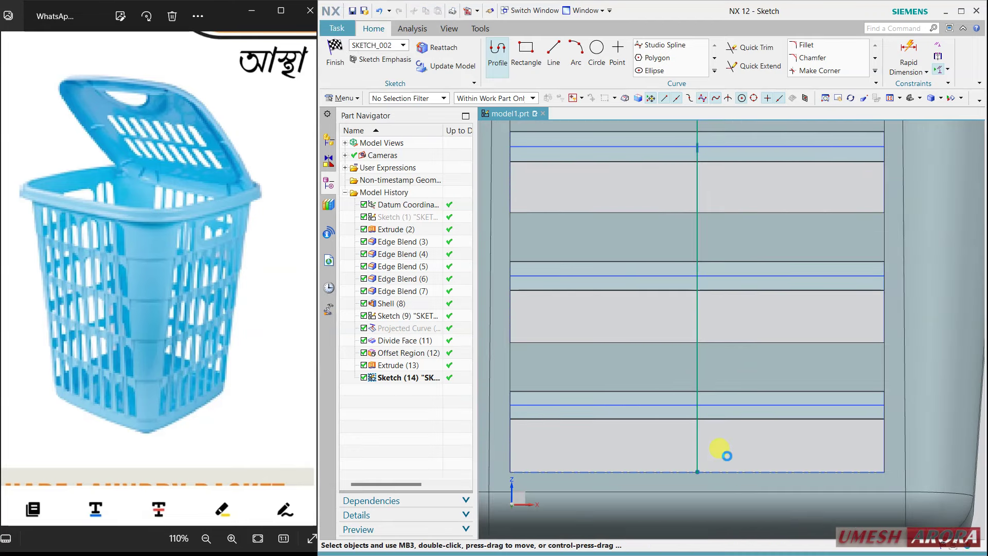
scroll(747, 437, "down", 2)
scroll(748, 432, "down", 2)
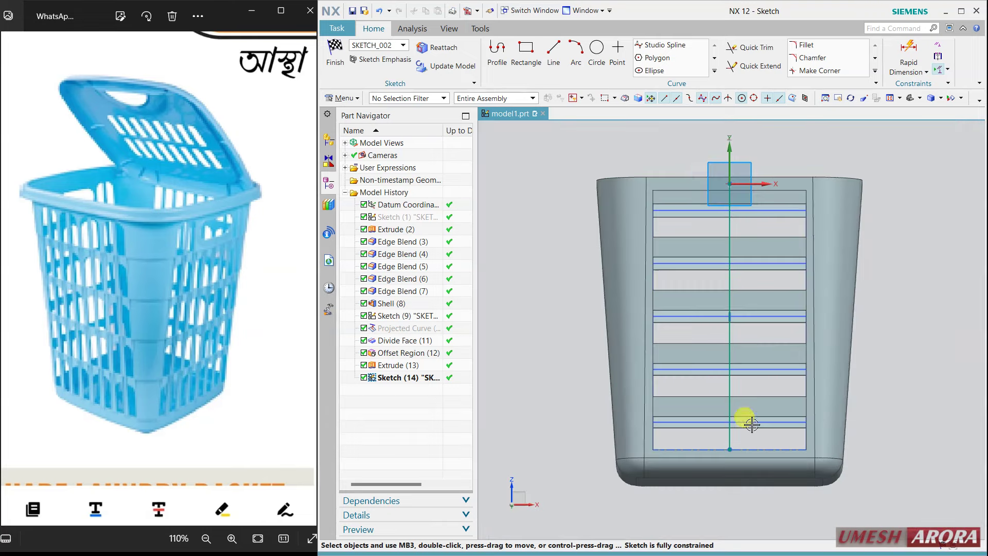
left_click(336, 57)
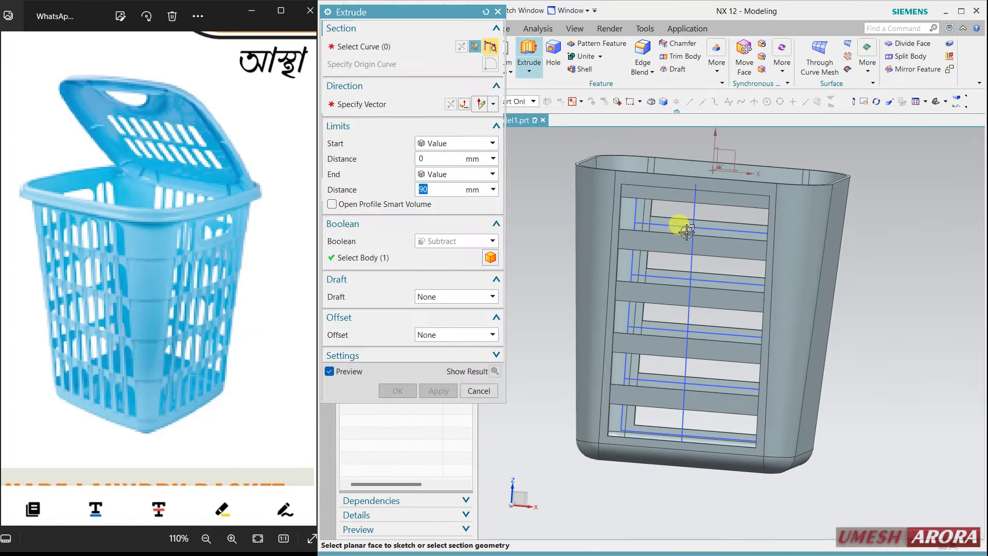
- Extrude the centre line, picked as a single curve, 0.4 mm with Boolean None
scroll(685, 212, "up", 2)
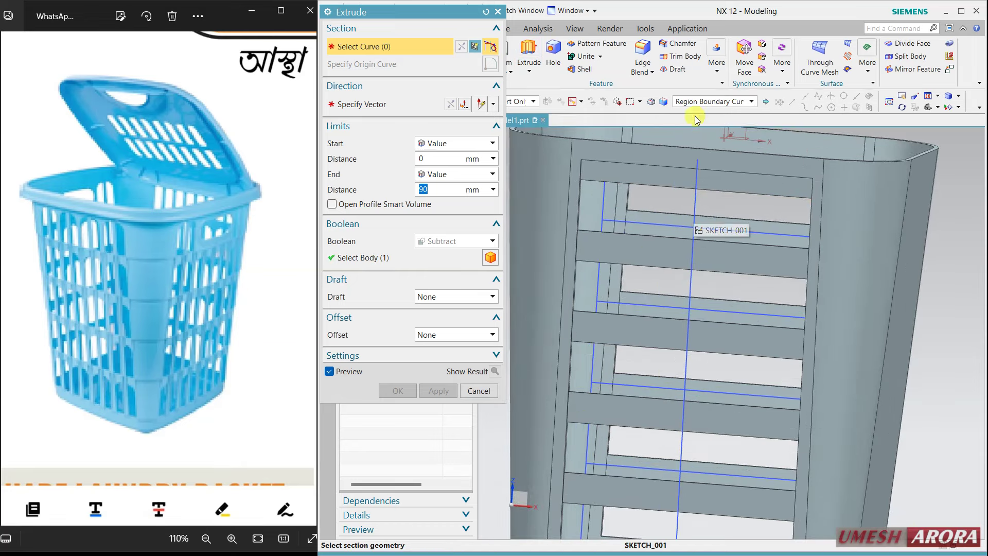
left_click(751, 101)
left_click(695, 114)
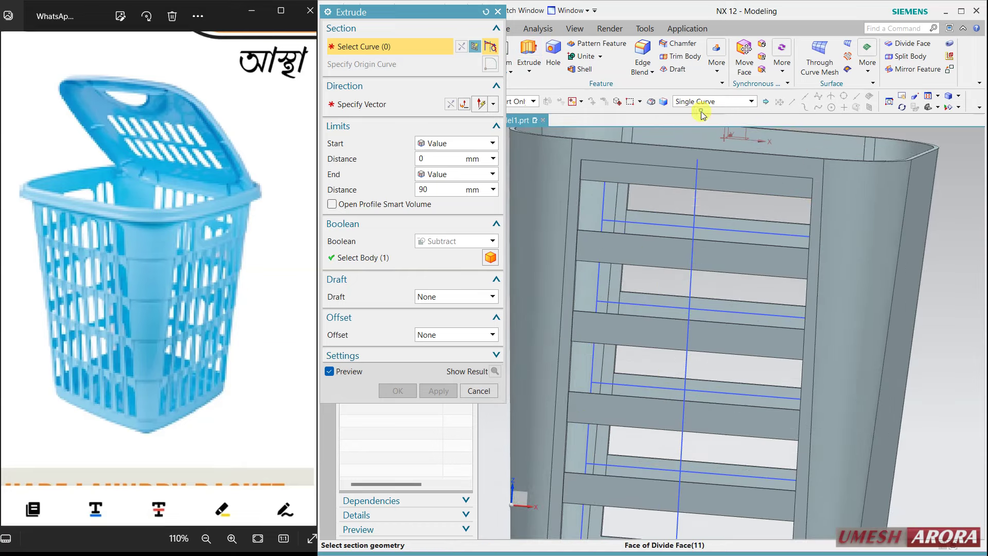
left_click(689, 205)
scroll(638, 221, "down", 3)
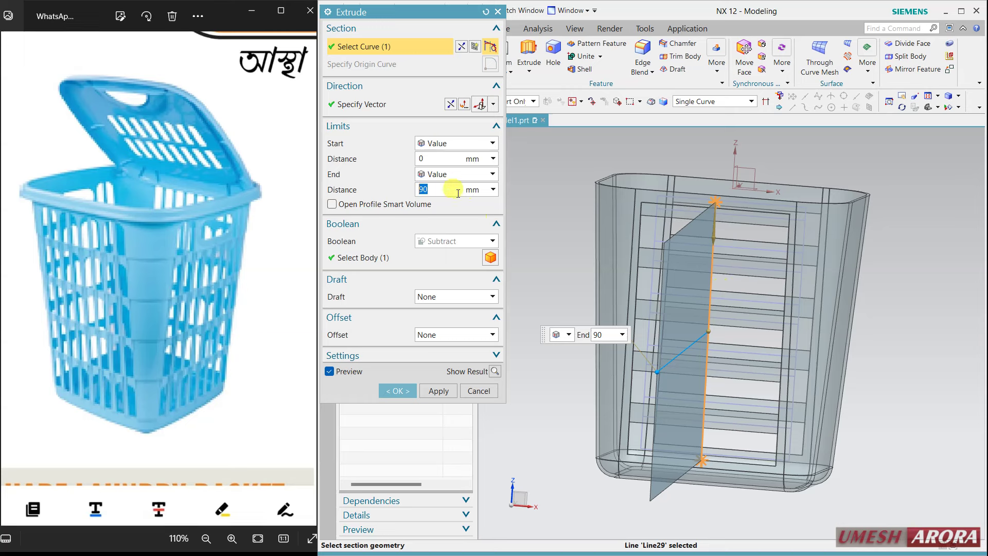
left_click(478, 241)
left_click(445, 254)
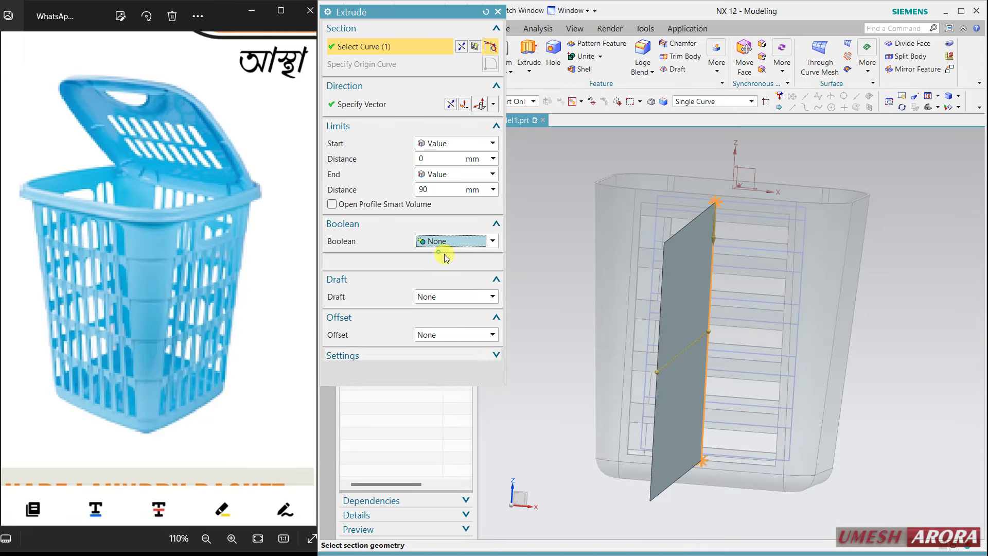
left_click(446, 188)
type("0.4")
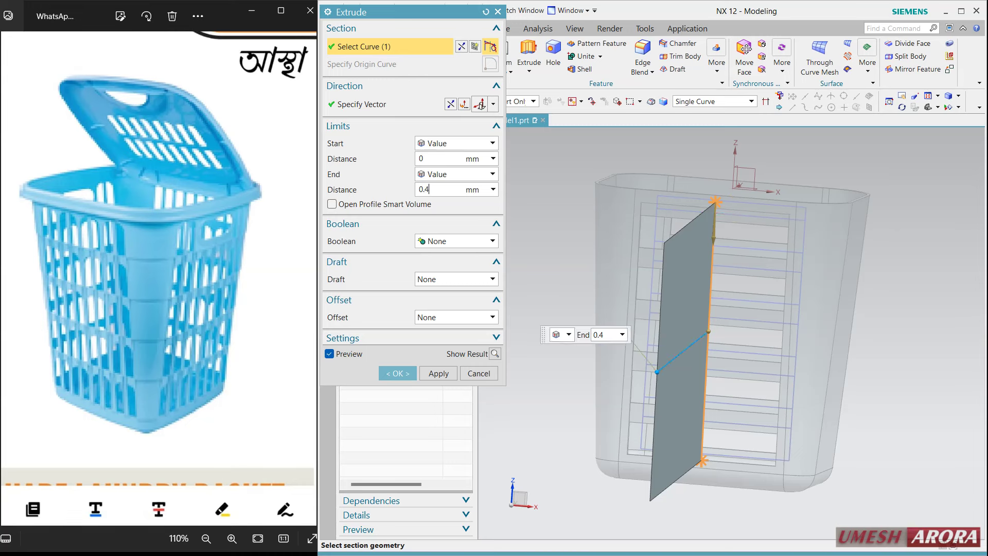
key("Return")
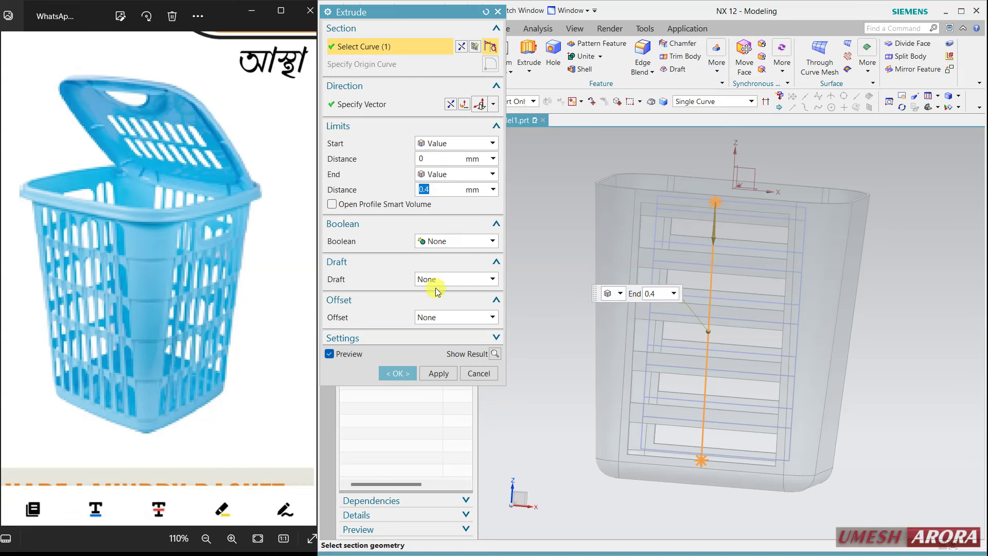
- Add a 1 mm symmetric offset to the rib and unite it with the basket body
left_click(447, 319)
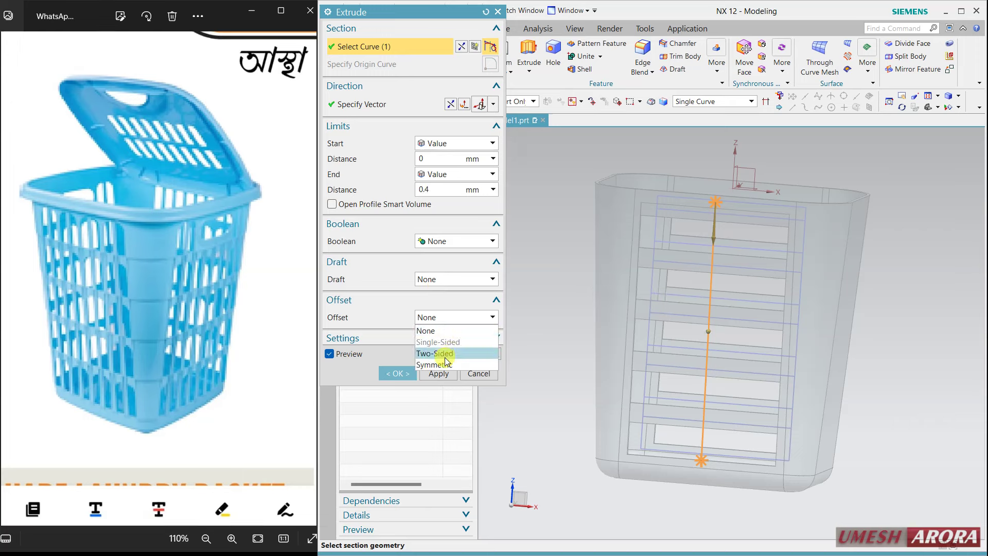
left_click(446, 364)
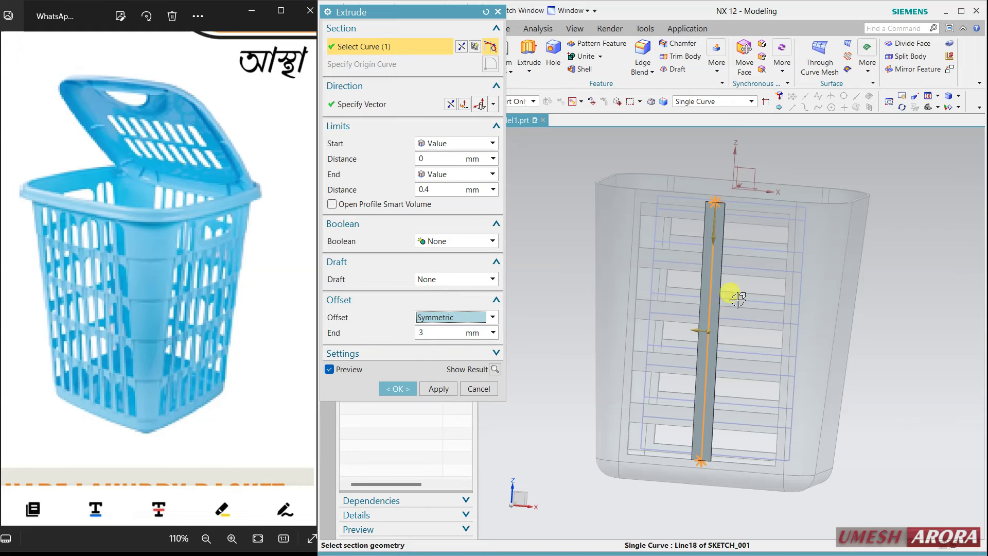
mouse_move(732, 301)
middle_mouse_down()
mouse_move(726, 281)
mouse_move(728, 296)
middle_mouse_up()
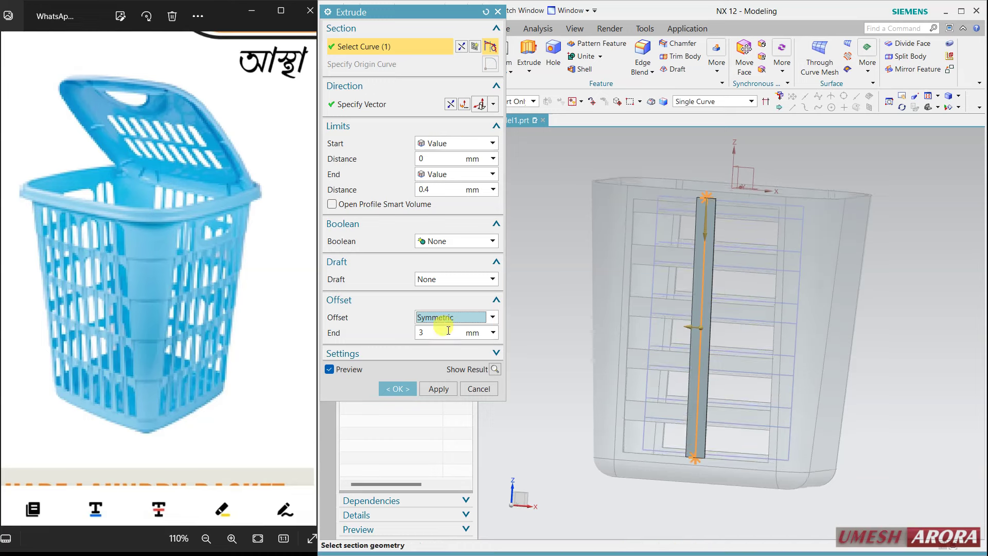
double_click(441, 333)
type("1")
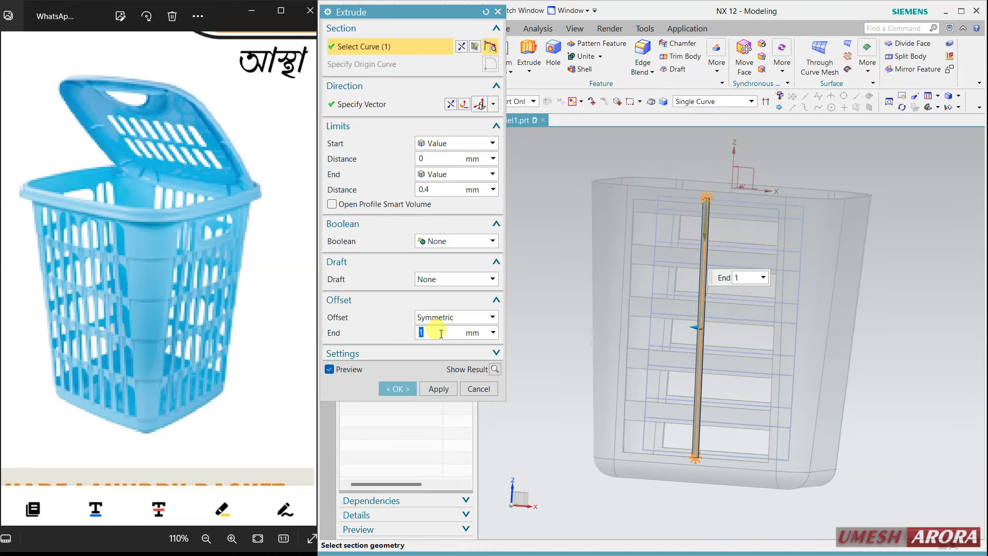
scroll(664, 252, "up", 2)
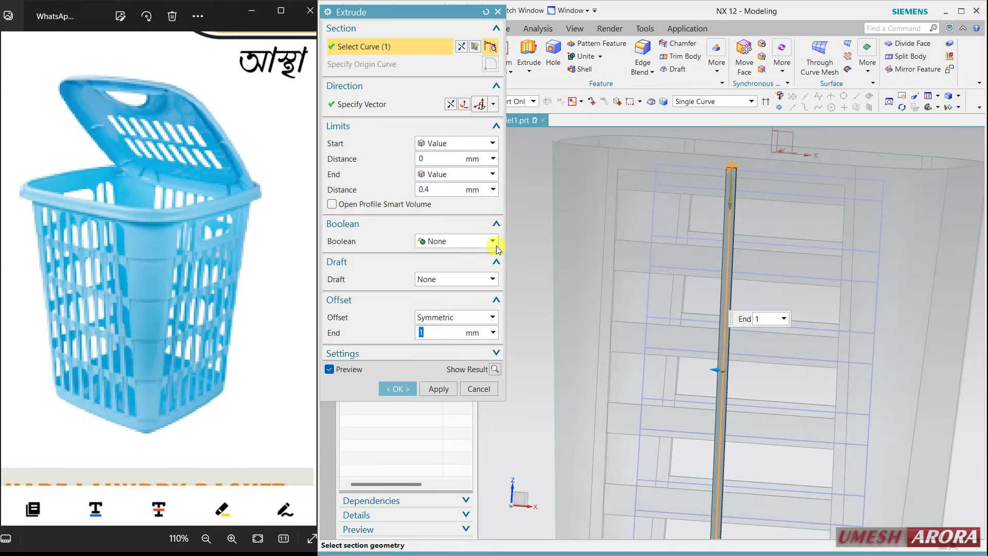
left_click(493, 242)
left_click(435, 264)
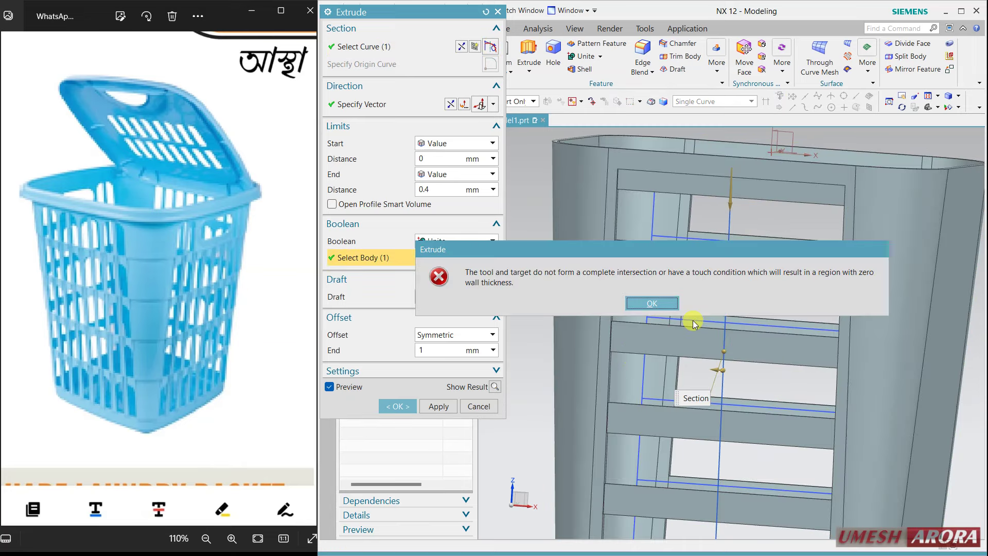
- Dismiss the intersection error, reverse the rib's extrusion direction and preview it again
left_click(656, 304)
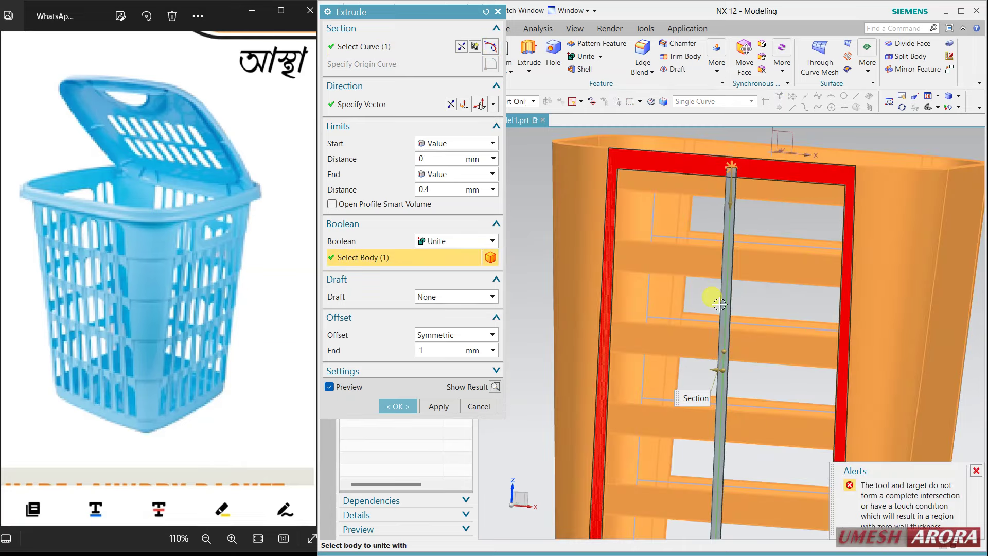
middle_click_drag(712, 266, 661, 233)
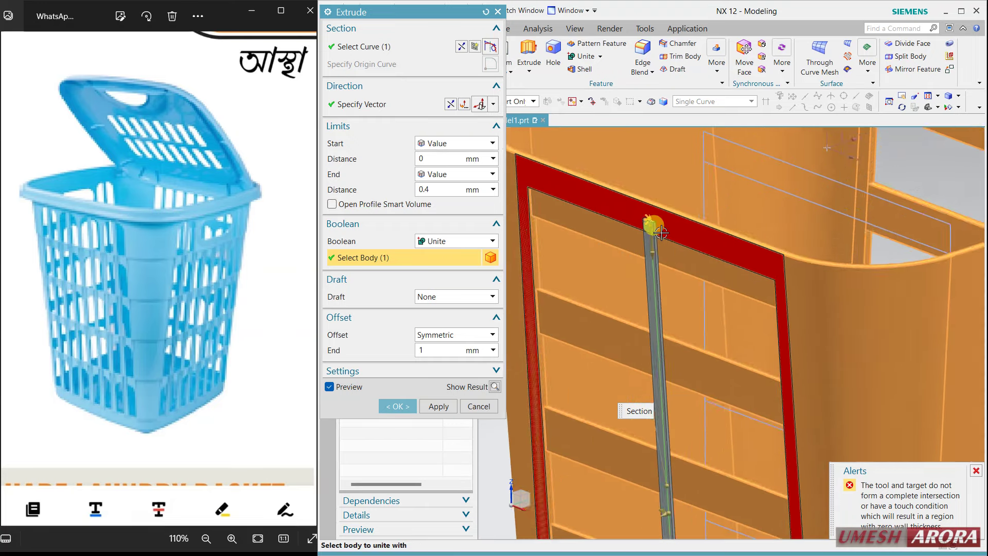
scroll(661, 233, "up", 5)
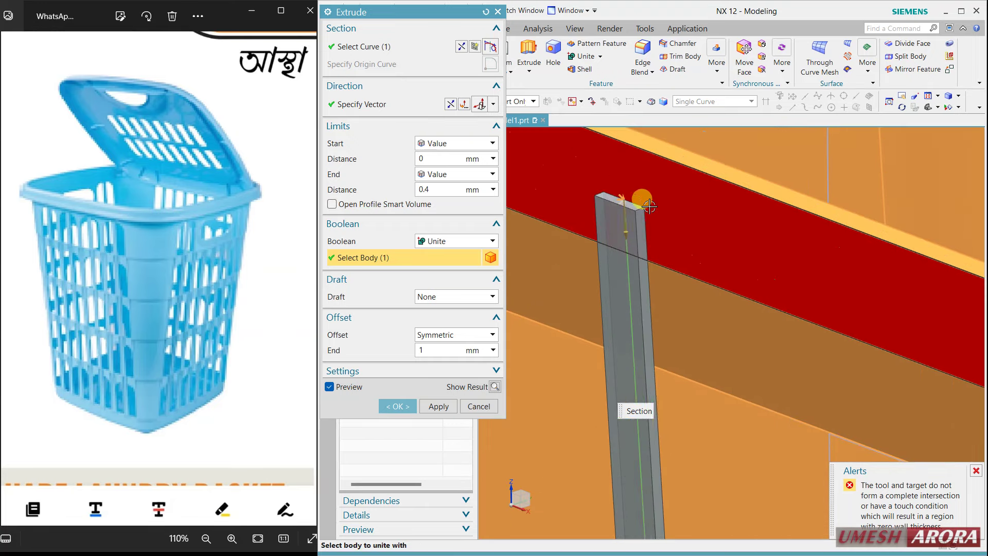
left_click(452, 108)
left_click(495, 386)
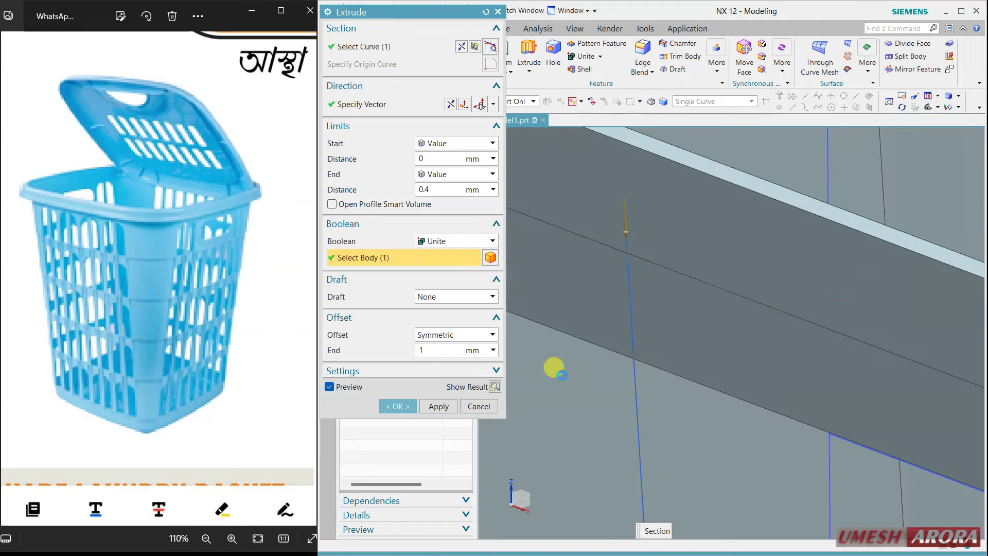
left_click(652, 303)
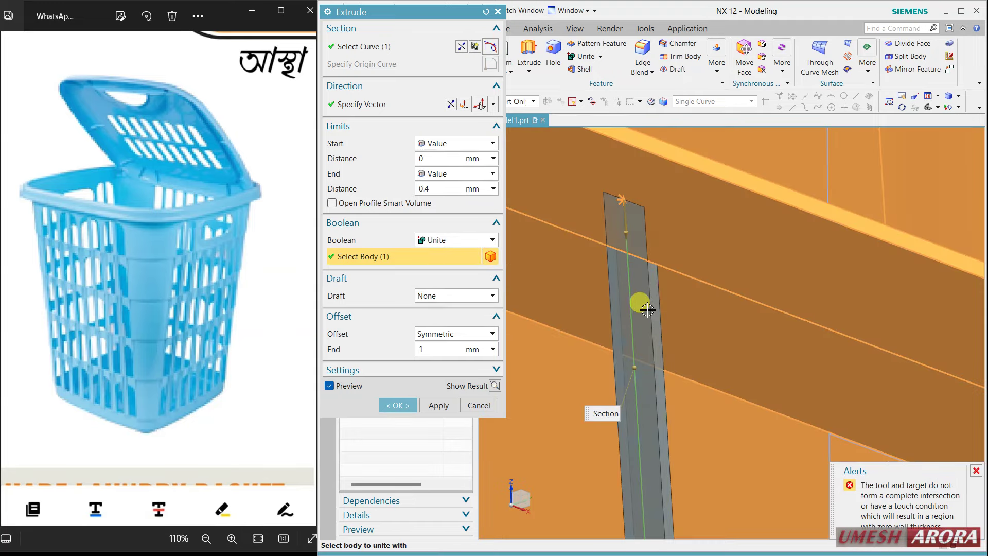
- Zoom and orbit to inspect the rib against the basket's inner wall
scroll(663, 329, "down", 3)
scroll(669, 253, "up", 2)
scroll(669, 252, "down", 3)
scroll(676, 318, "up", 2)
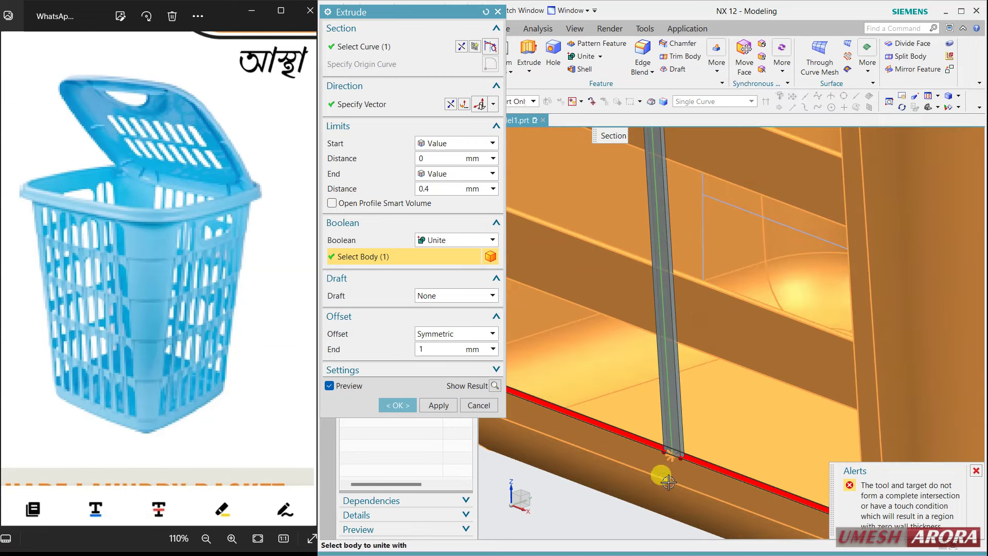
scroll(661, 463, "up", 4)
scroll(663, 434, "down", 3)
scroll(666, 436, "down", 2)
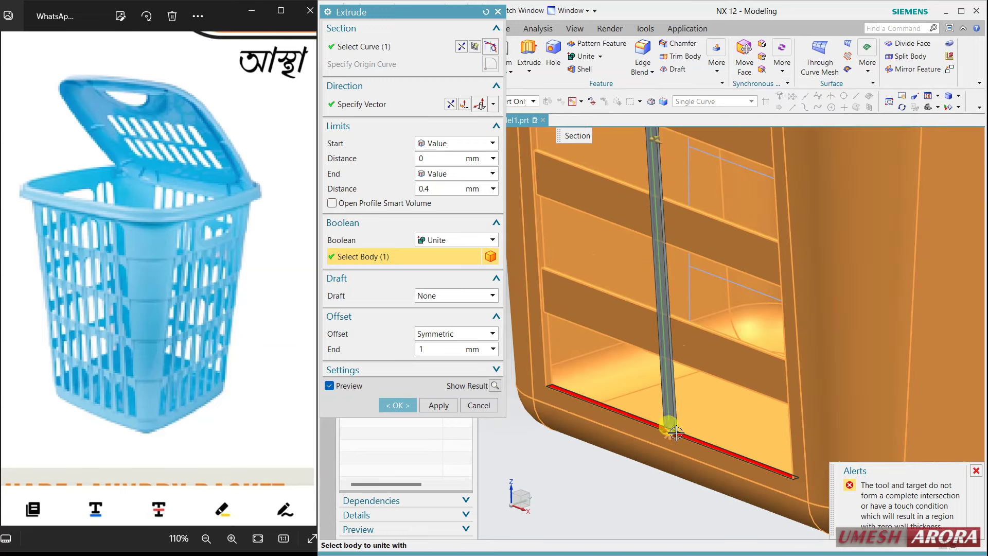
mouse_move(665, 436)
middle_mouse_down()
mouse_move(645, 441)
mouse_move(684, 452)
middle_mouse_up()
scroll(628, 463, "up", 2)
scroll(616, 472, "up", 2)
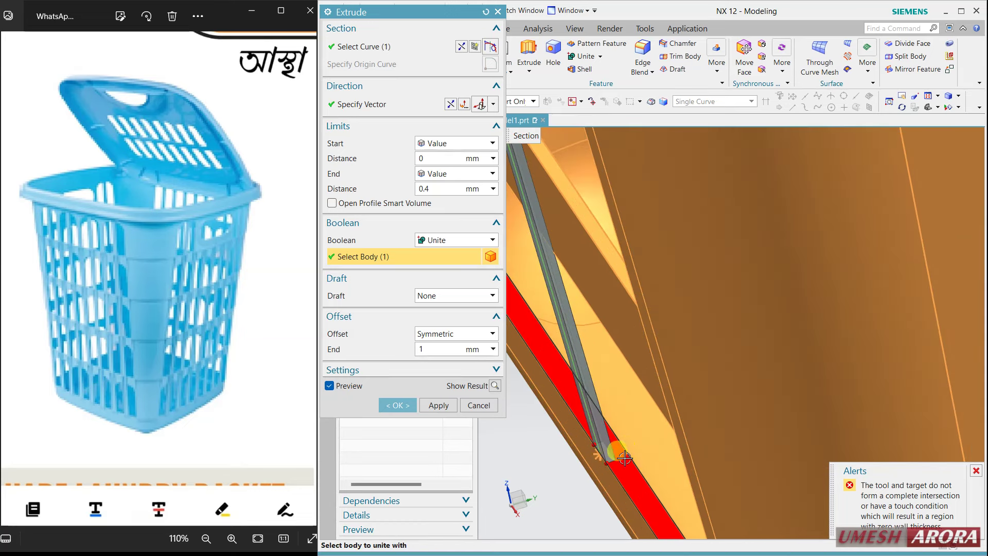
- Set the rib's end distance to 1 mm and change Boolean to None
left_click(430, 188)
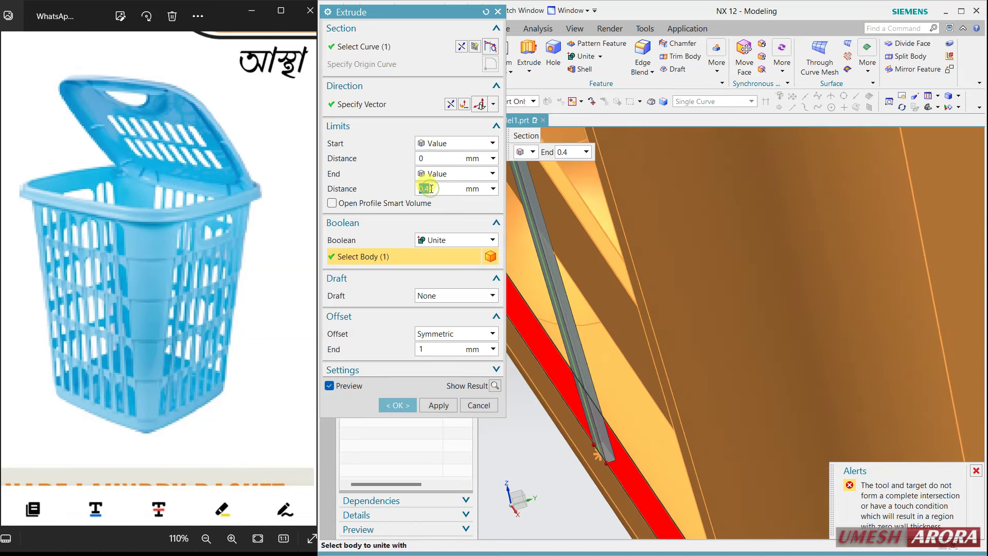
type("1")
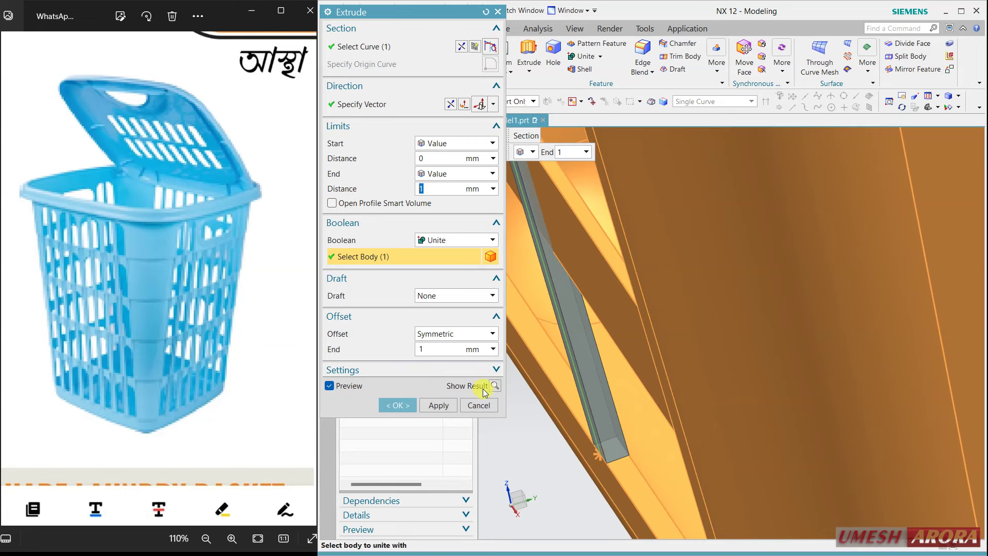
left_click(495, 385)
left_click(672, 305)
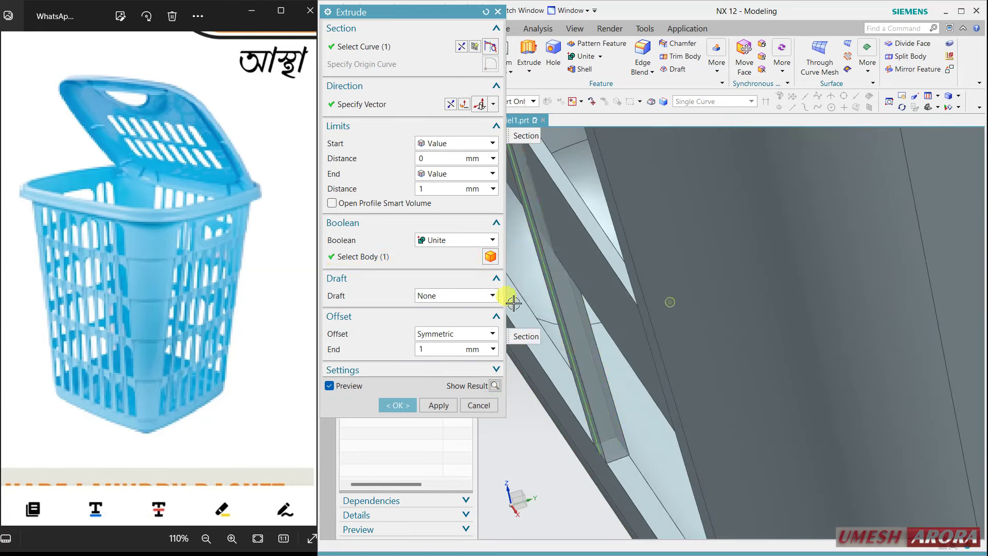
left_click(434, 240)
mouse_move(514, 309)
middle_mouse_down()
mouse_move(600, 393)
mouse_move(653, 387)
mouse_move(700, 363)
mouse_move(697, 375)
middle_mouse_up()
- Commit the centre rib extrusion as Extrude (15) and inspect it
left_click(427, 394)
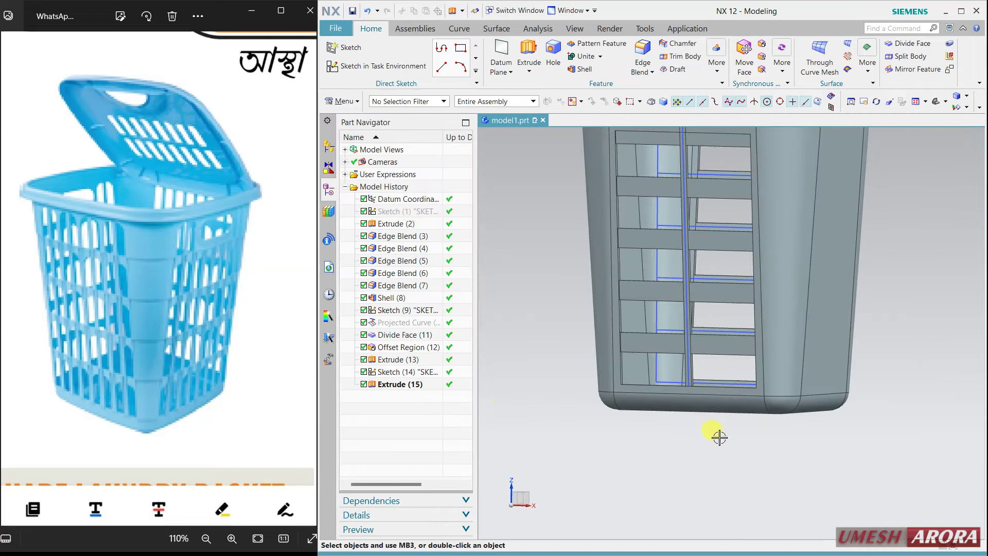
mouse_move(717, 435)
middle_mouse_down()
mouse_move(745, 434)
mouse_move(740, 452)
middle_mouse_up()
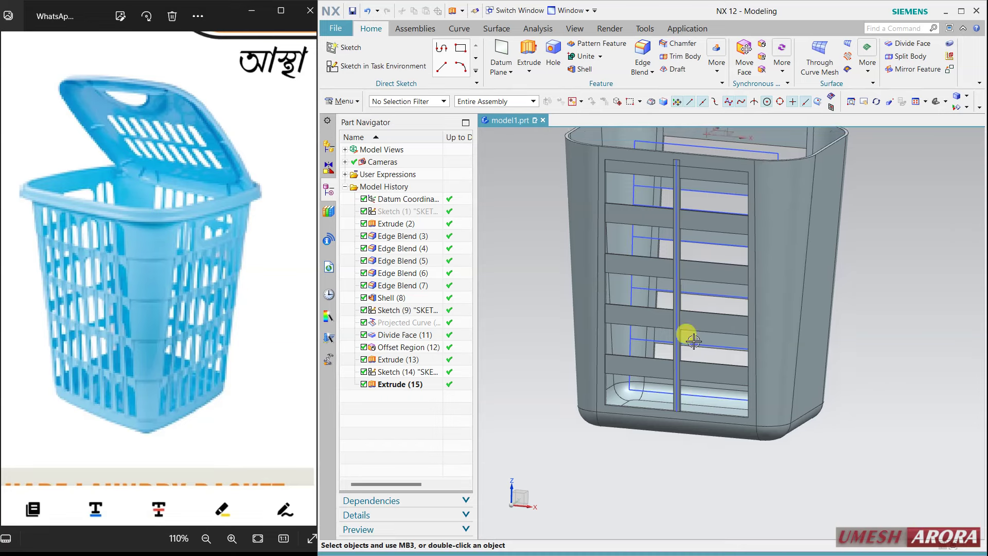
scroll(708, 247, "up", 3)
scroll(698, 323, "up", 1)
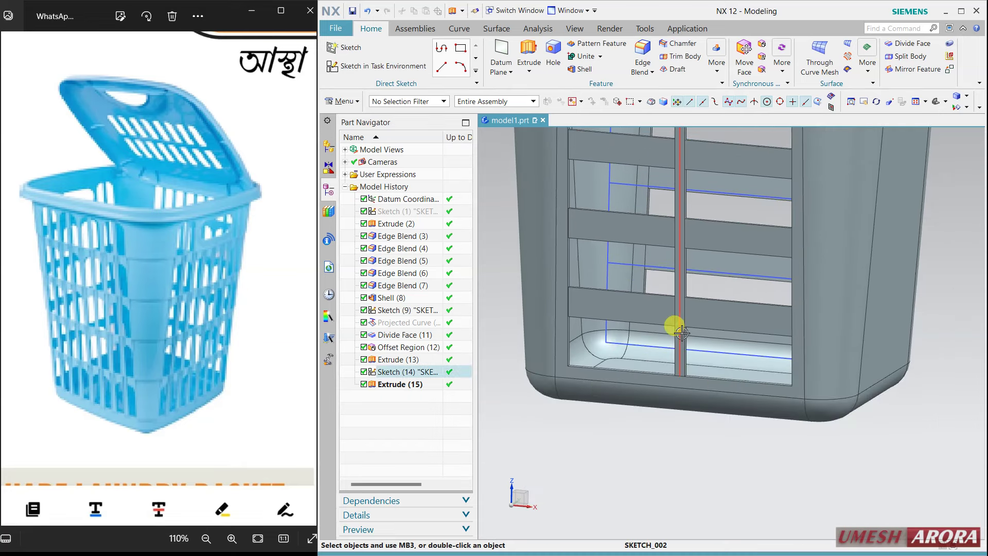
- In Sketch (14), add a short vertical line below the centre line's bottom end
double_click(680, 329)
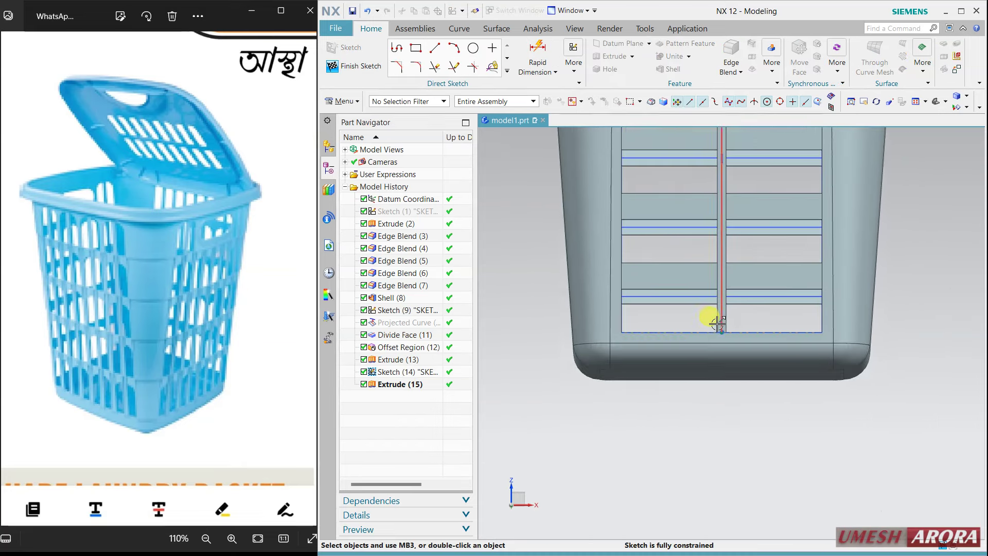
scroll(725, 340, "up", 3)
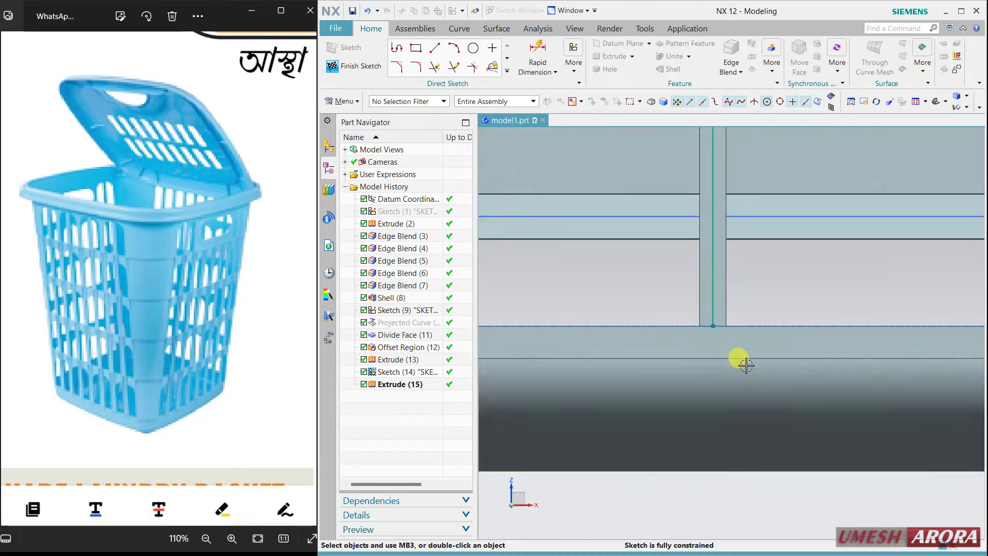
left_click(432, 51)
scroll(726, 313, "up", 3)
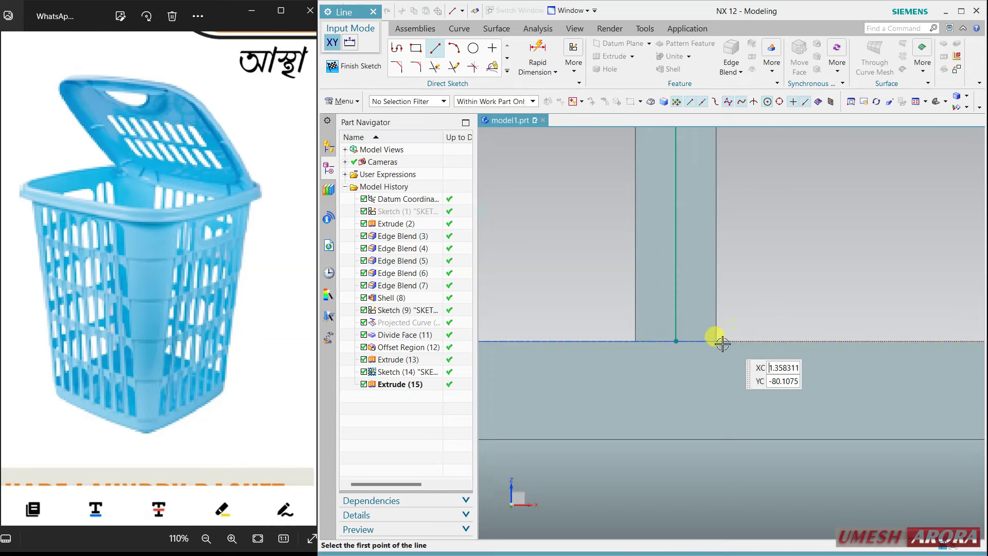
left_click(677, 340)
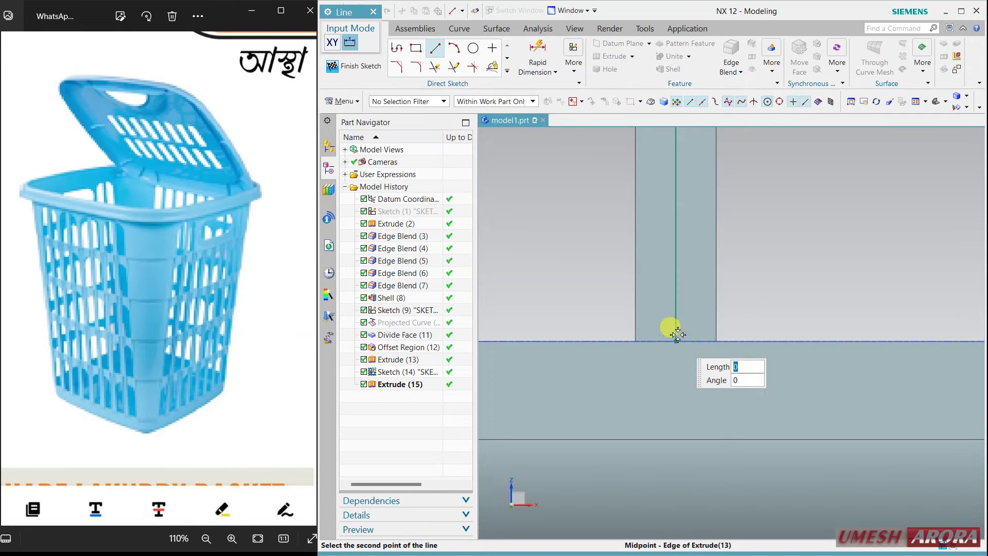
left_click(675, 369)
key("Escape")
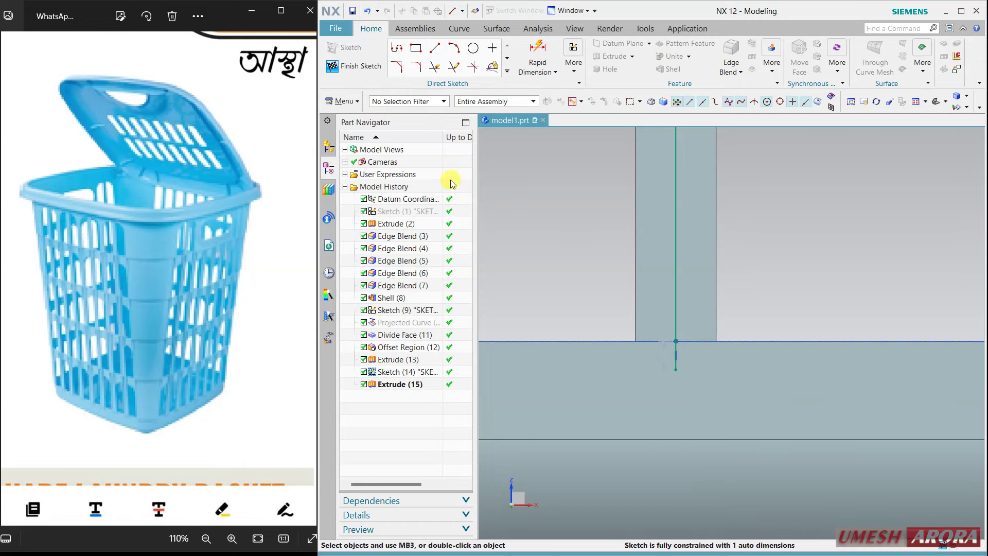
left_click(345, 66)
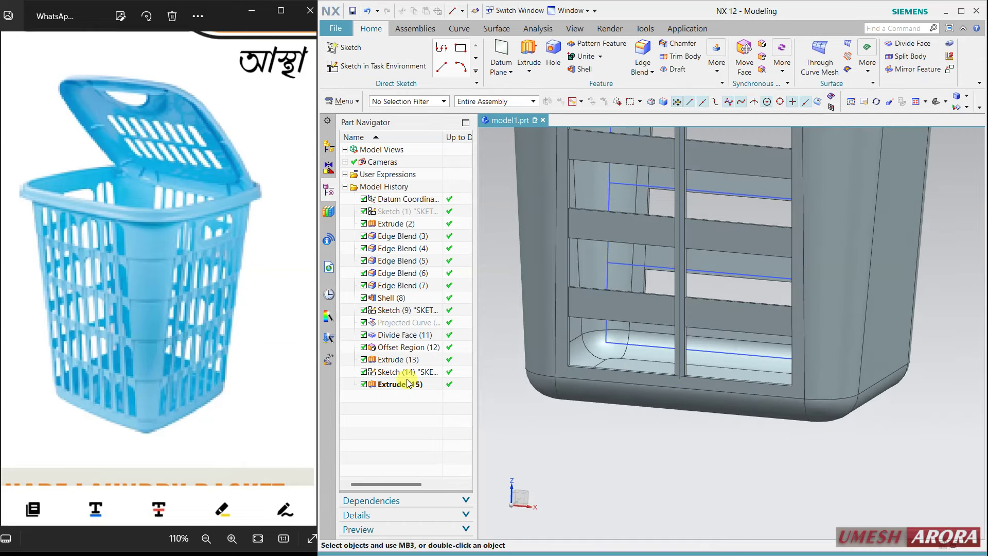
left_click(409, 383)
- Add the new short line to Extrude (15)'s section and set Boolean to Unite with the basket
double_click(409, 383)
scroll(682, 391, "up", 2)
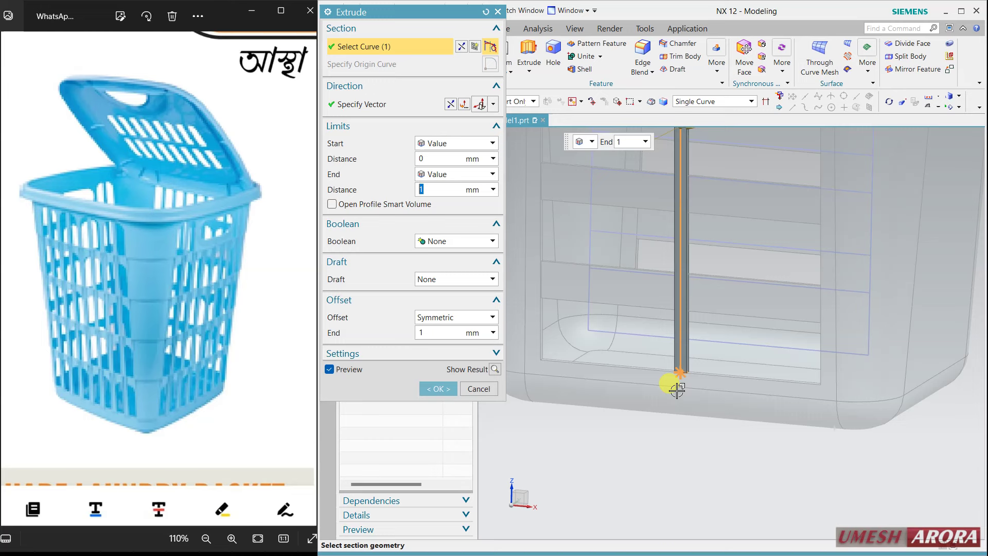
scroll(672, 383, "up", 2)
scroll(669, 378, "up", 2)
left_click(697, 329)
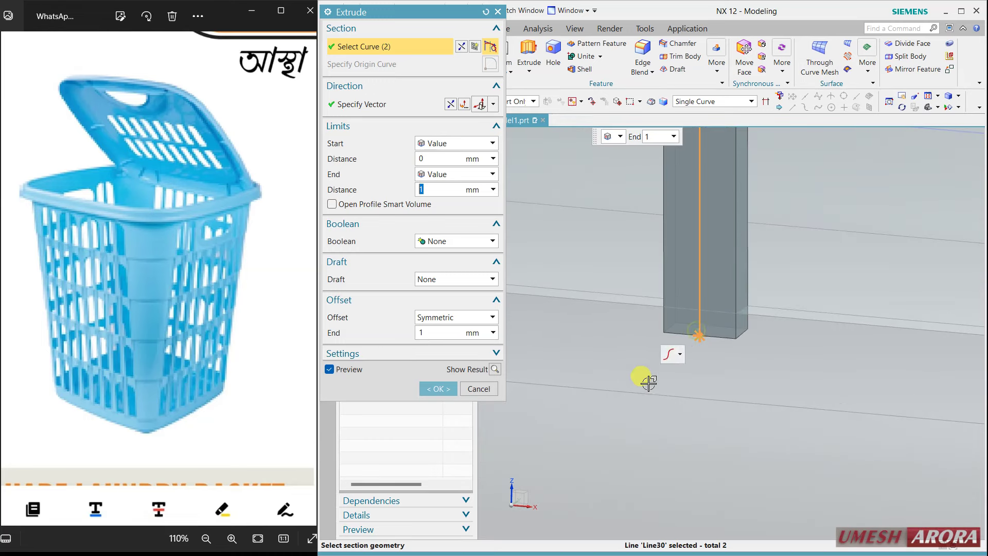
left_click(439, 241)
left_click(440, 270)
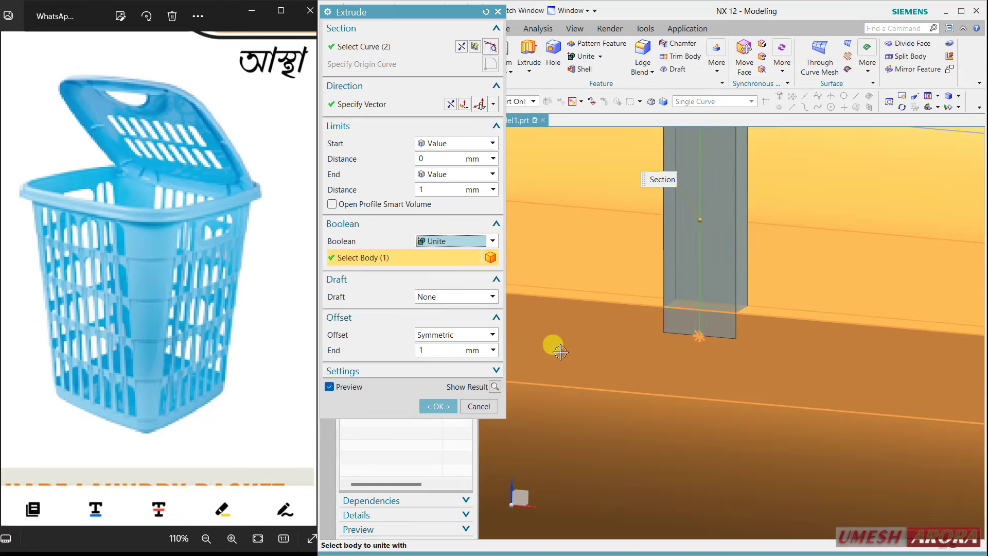
scroll(664, 348, "down", 2)
scroll(666, 349, "down", 3)
left_click(434, 406)
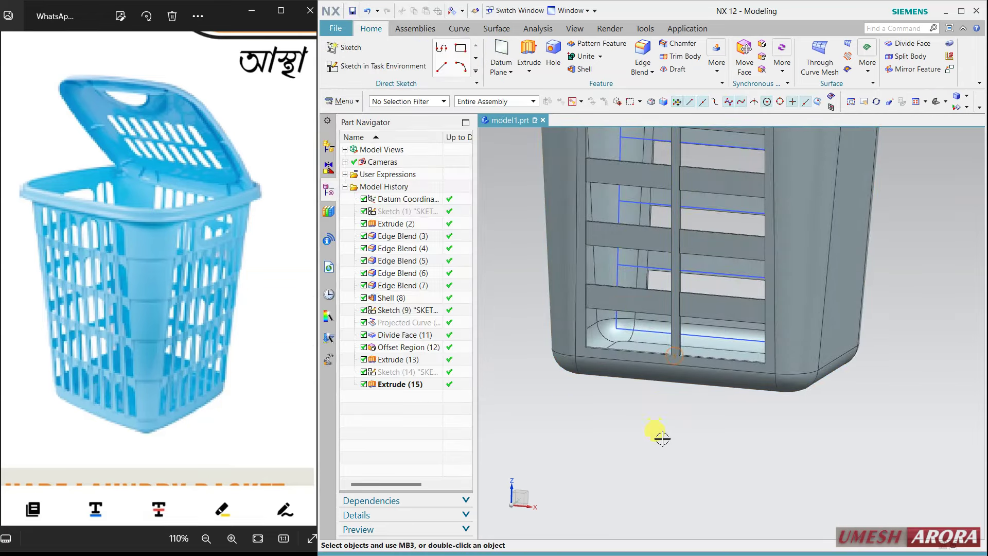
- Inspect the united rib and select Extrude (15) as the feature to pattern
mouse_move(659, 437)
middle_mouse_down()
mouse_move(670, 449)
mouse_move(646, 449)
middle_mouse_up()
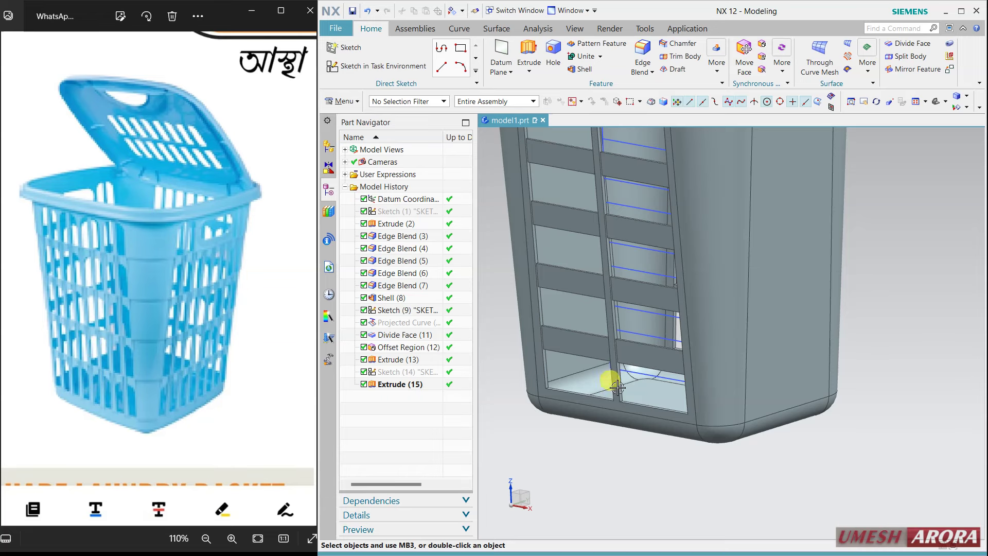
scroll(627, 412, "down", 2)
scroll(638, 432, "down", 2)
scroll(654, 314, "down", 2)
mouse_move(682, 293)
middle_mouse_down()
mouse_move(668, 346)
mouse_move(657, 330)
mouse_move(657, 342)
middle_mouse_up()
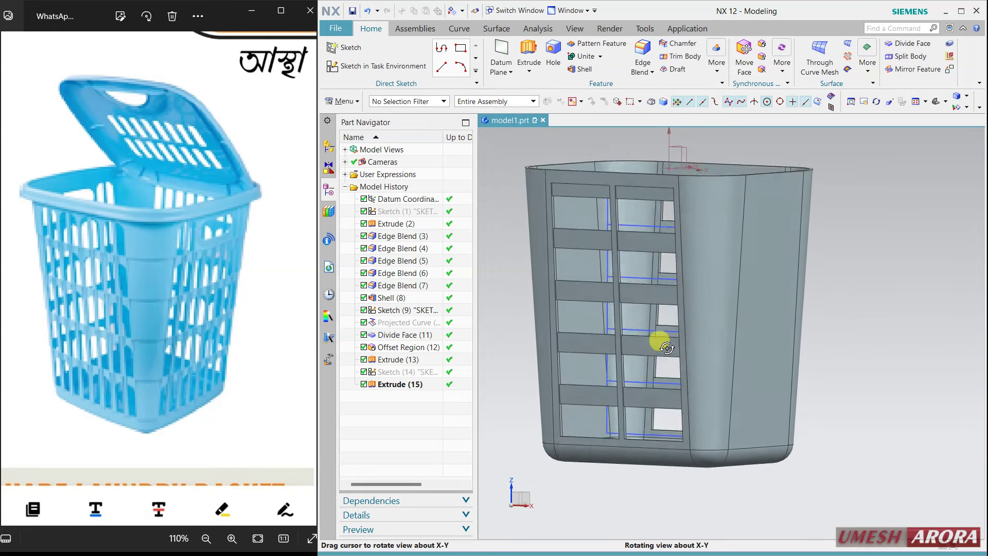
left_click(398, 384)
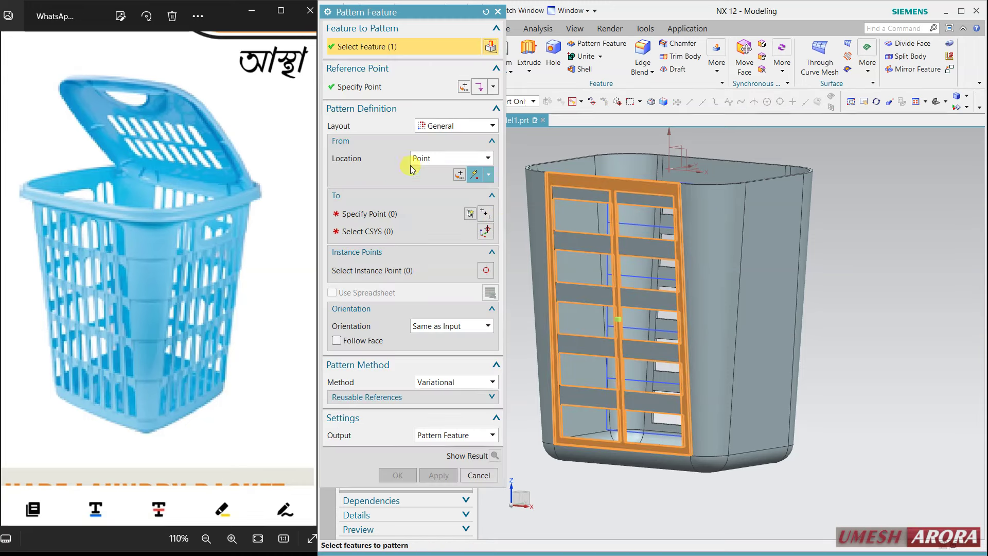
- Set a Linear pattern of the rib along the X axis, count 2, 4 mm pitch
left_click(448, 125)
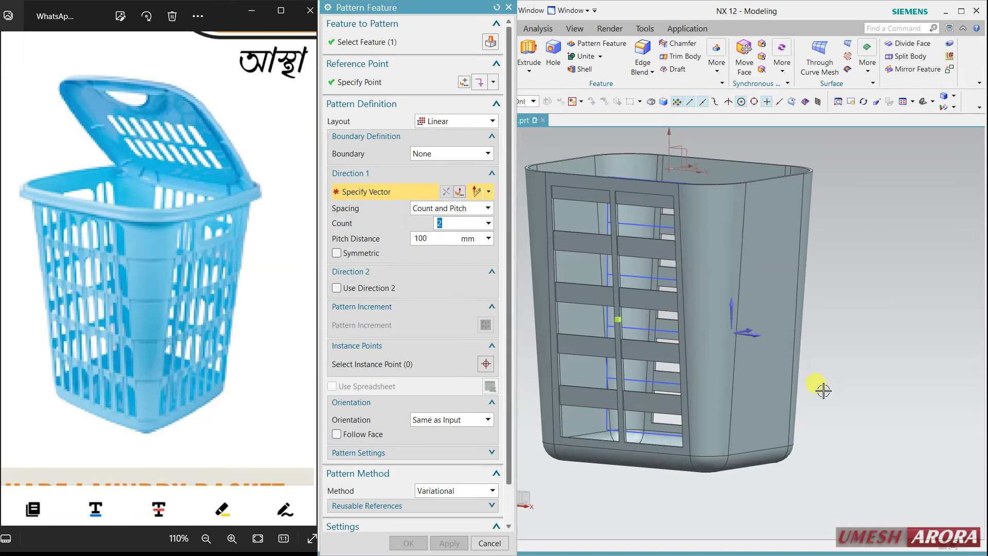
middle_click_drag(824, 391, 847, 380)
left_click(775, 324)
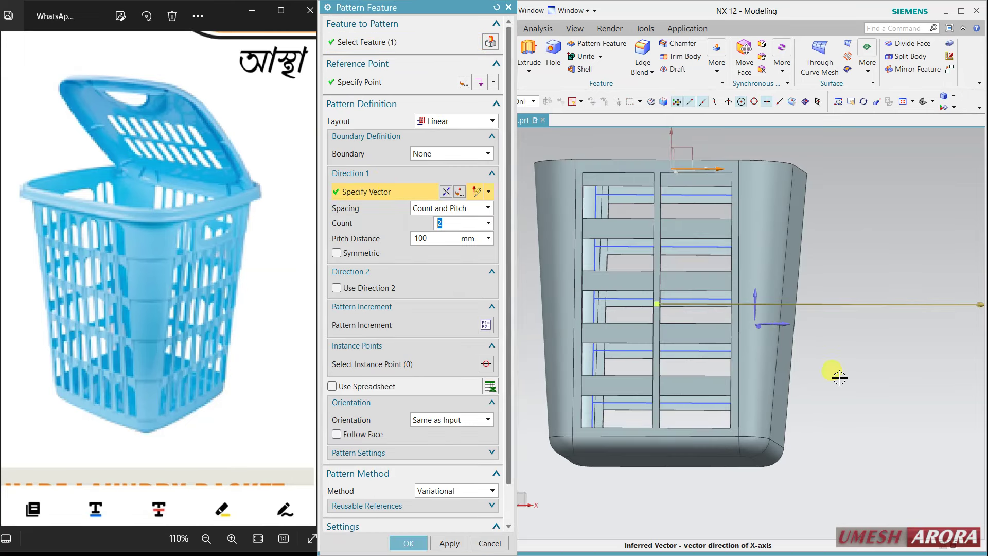
scroll(800, 368, "down", 3)
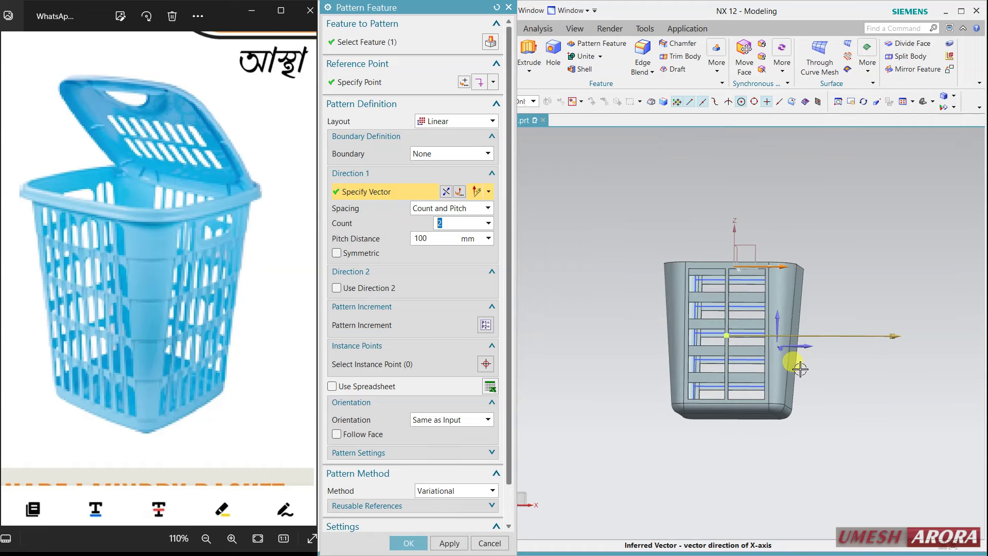
left_click(441, 239)
type("4")
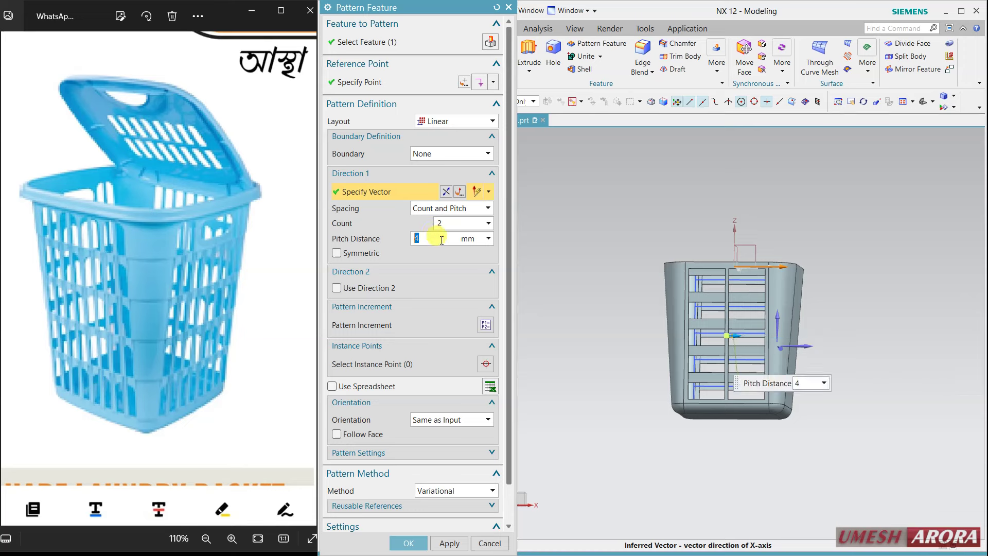
scroll(746, 331, "up", 5)
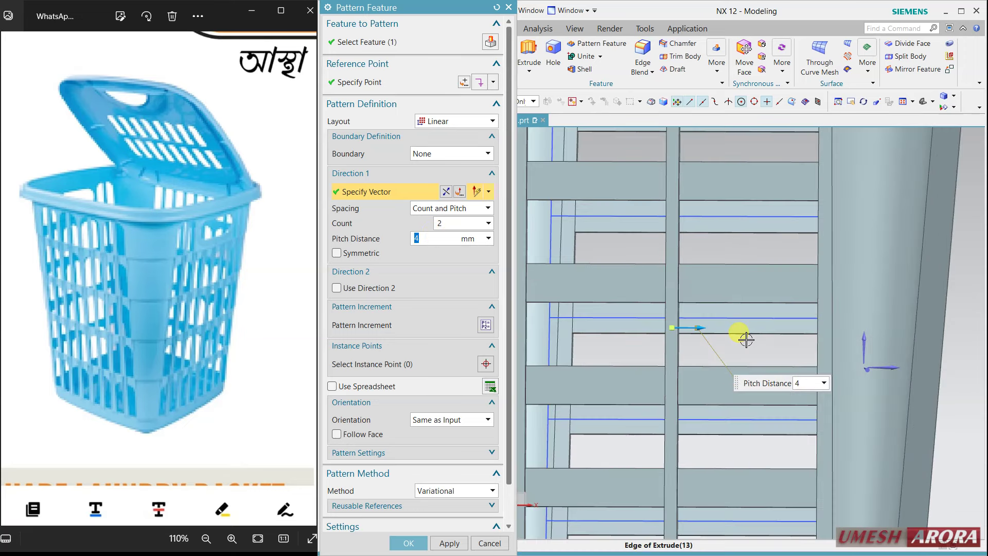
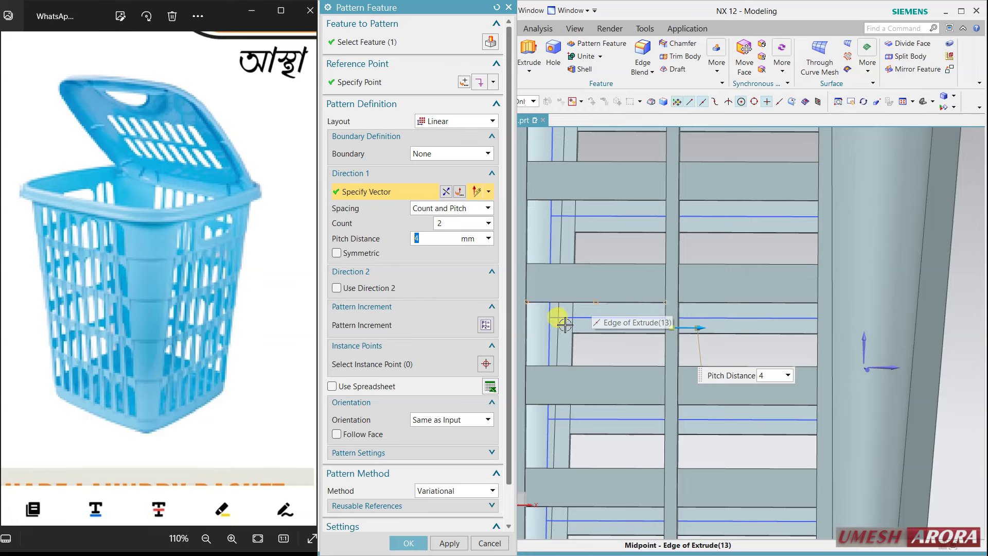
- Set the slot pattern count to 4 and preview the copies on the basket
double_click(452, 228)
type("6")
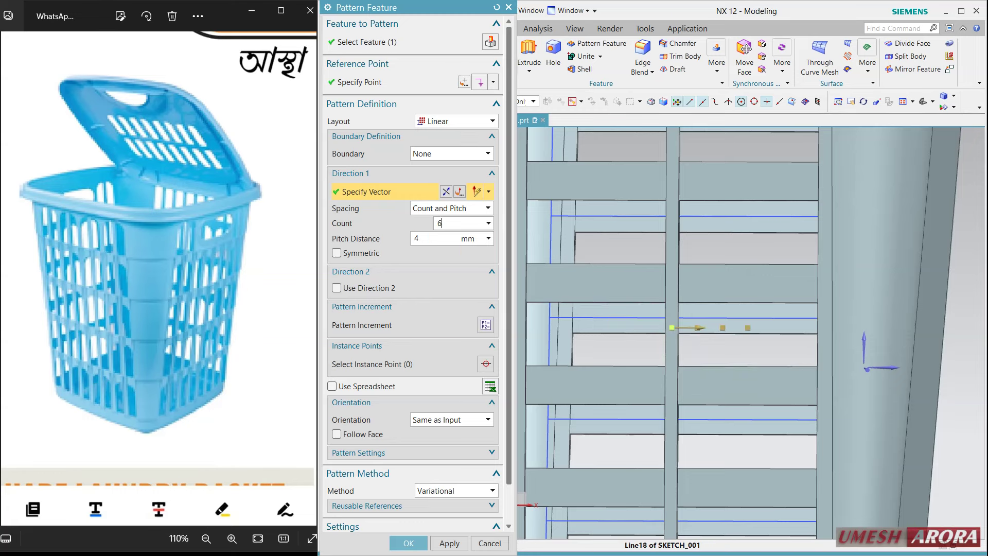
scroll(485, 491, "down", 2)
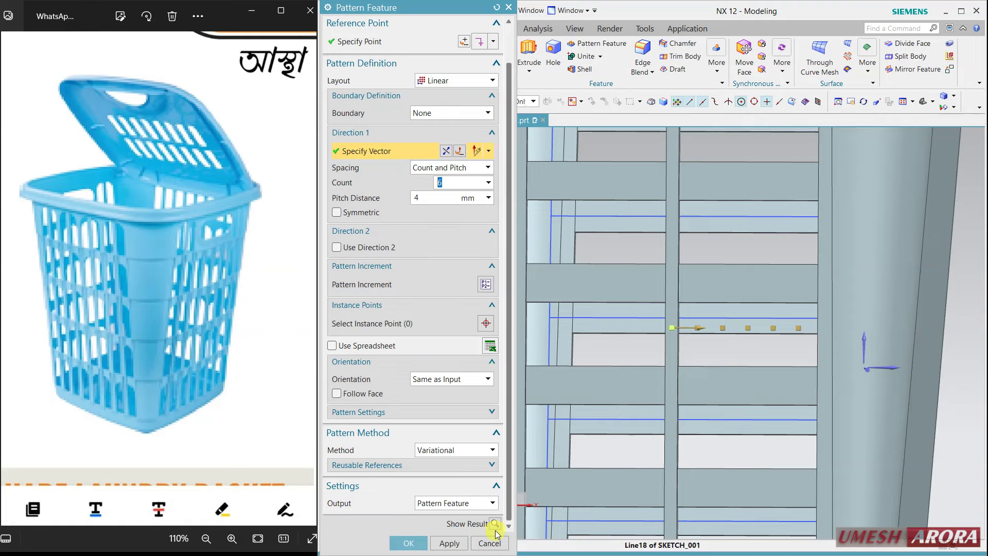
left_click(495, 523)
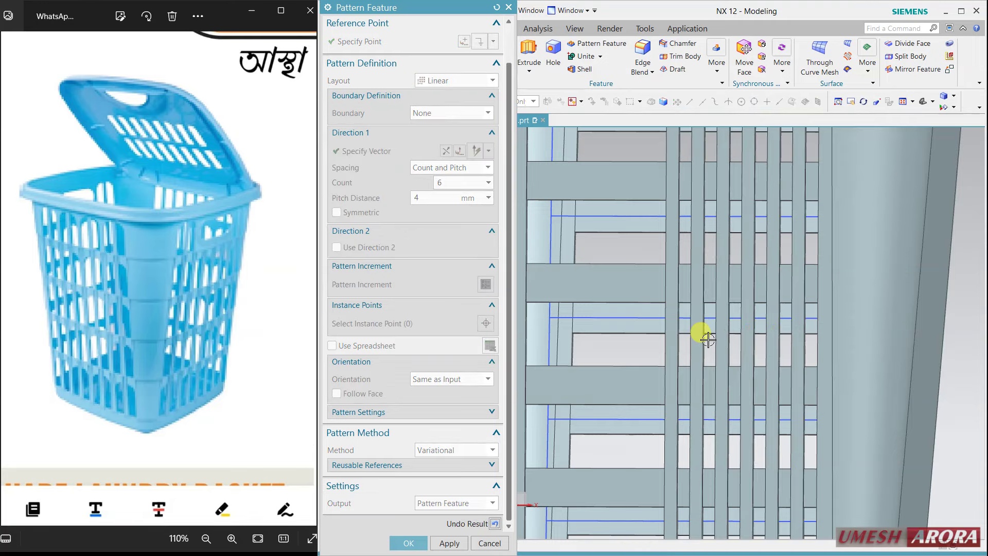
scroll(708, 340, "down", 5)
middle_click_drag(697, 331, 696, 351)
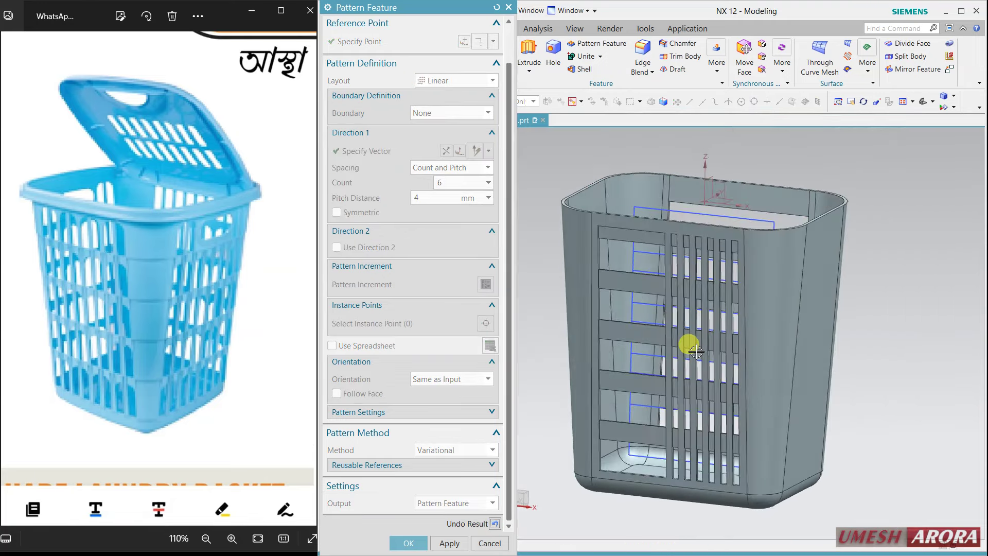
- Make the pattern symmetric with a 6 mm pitch distance and preview the slot grid
left_click(495, 524)
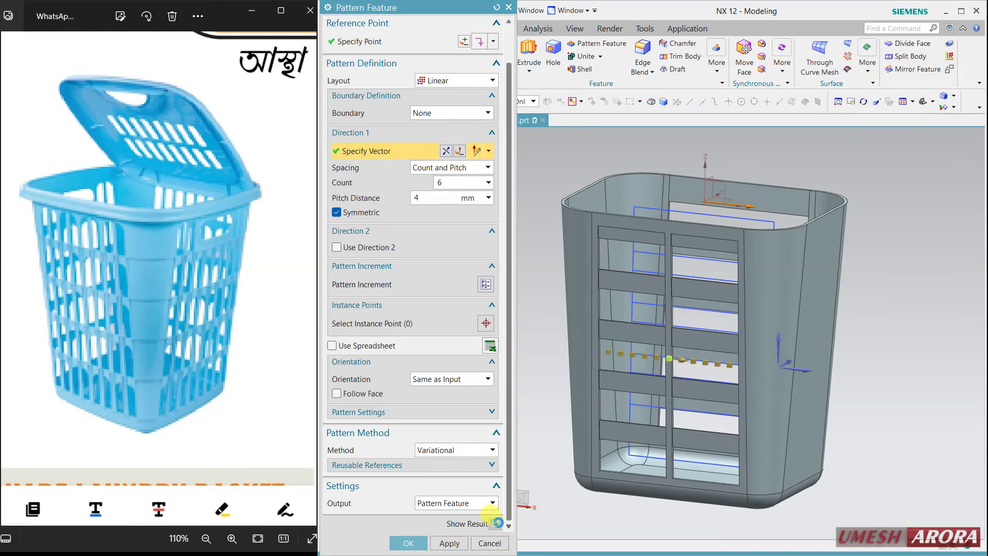
left_click(496, 524)
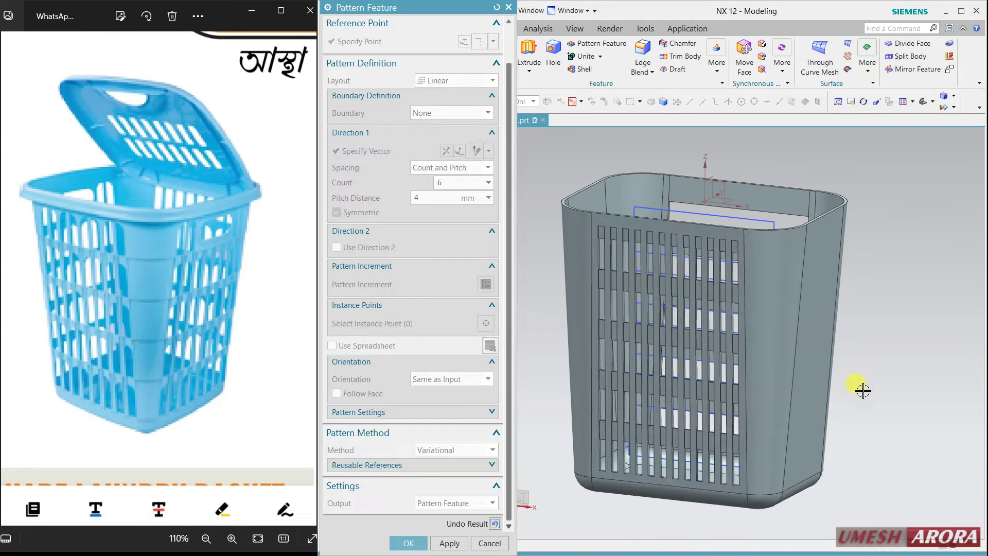
mouse_move(861, 388)
middle_mouse_down()
mouse_move(905, 370)
mouse_move(877, 348)
mouse_move(894, 368)
middle_mouse_up()
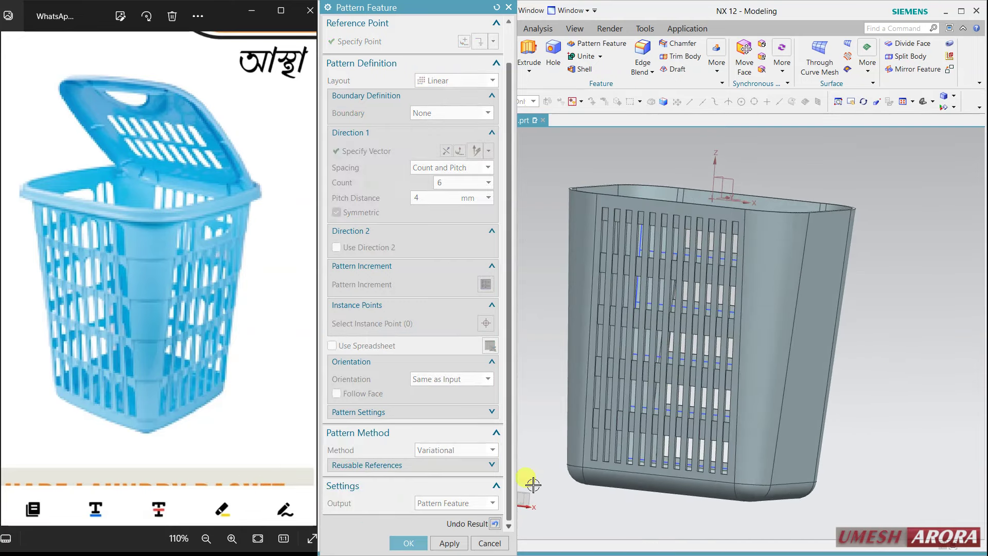
left_click(493, 524)
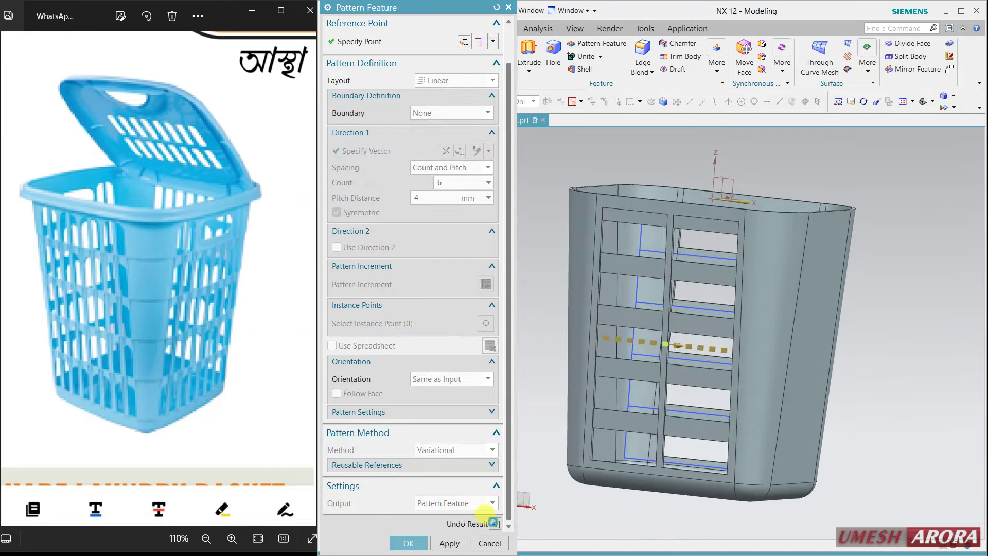
left_click(444, 198)
type("6")
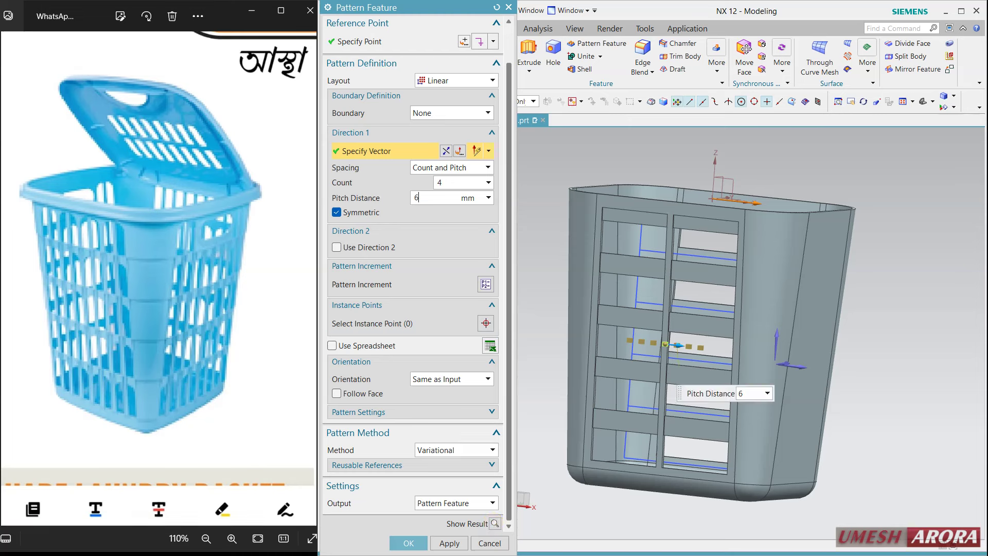
left_click(494, 523)
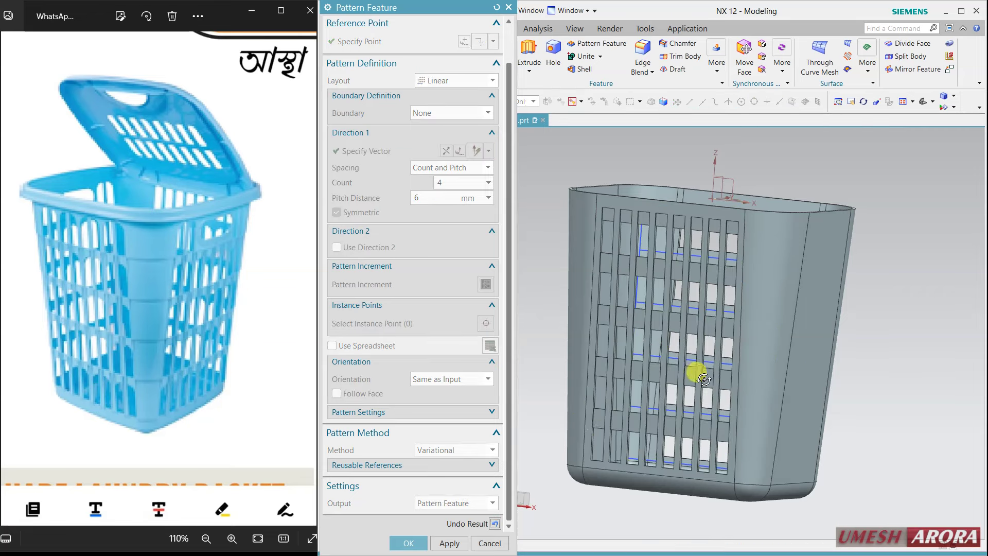
mouse_move(703, 379)
middle_mouse_down()
mouse_move(712, 370)
mouse_move(686, 370)
mouse_move(681, 385)
middle_mouse_up()
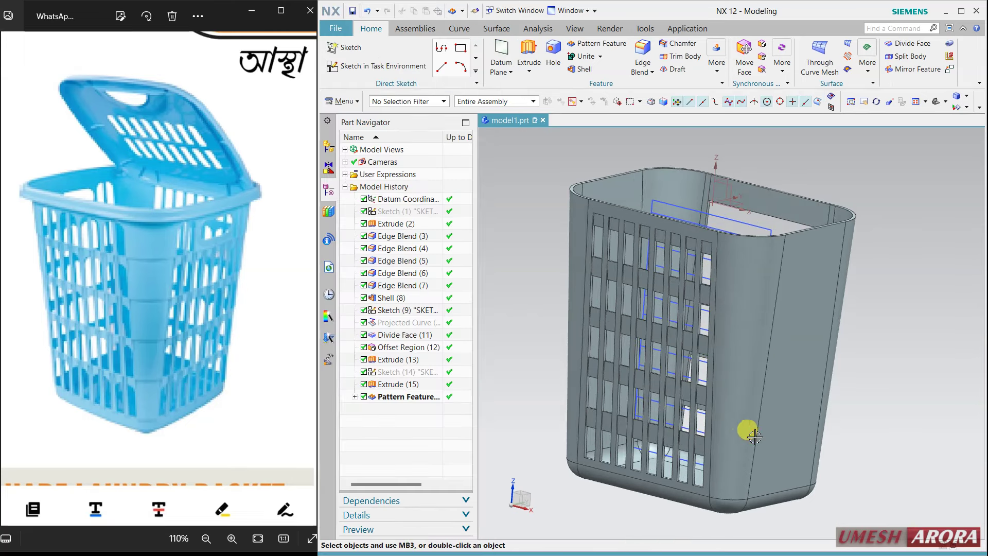
- Orbit around the basket to inspect the finished slot pattern from several sides and the top
middle_click_drag(664, 406, 638, 399)
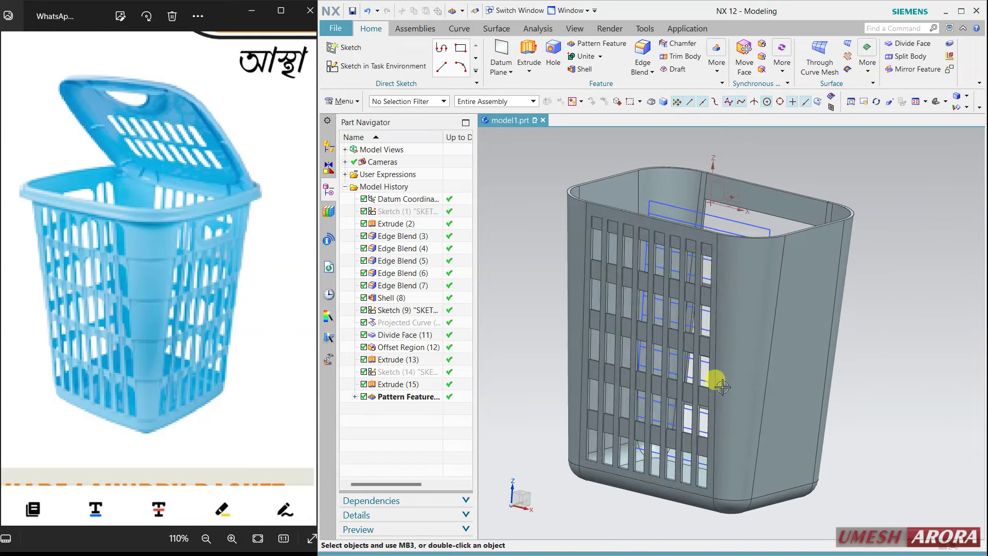
mouse_move(798, 338)
middle_mouse_down()
mouse_move(823, 322)
mouse_move(781, 345)
middle_mouse_up()
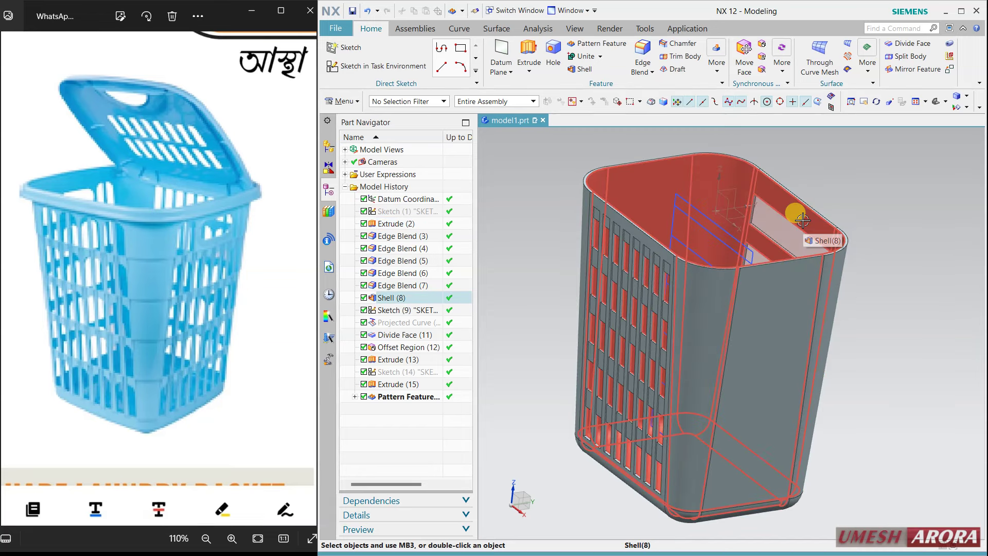
middle_click_drag(757, 393, 769, 359)
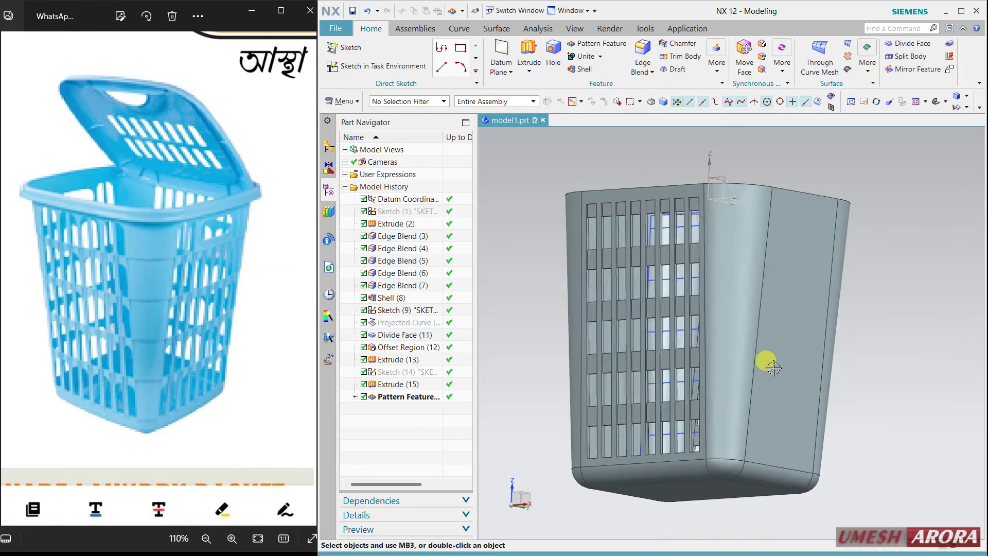
middle_click_drag(894, 427, 850, 379)
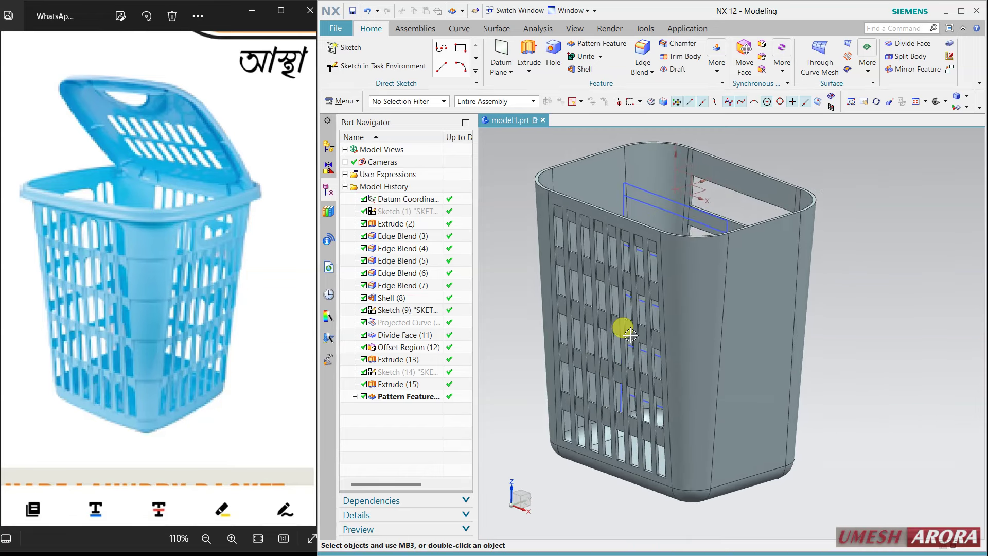
mouse_move(742, 336)
middle_mouse_down()
mouse_move(781, 324)
mouse_move(780, 347)
middle_mouse_up()
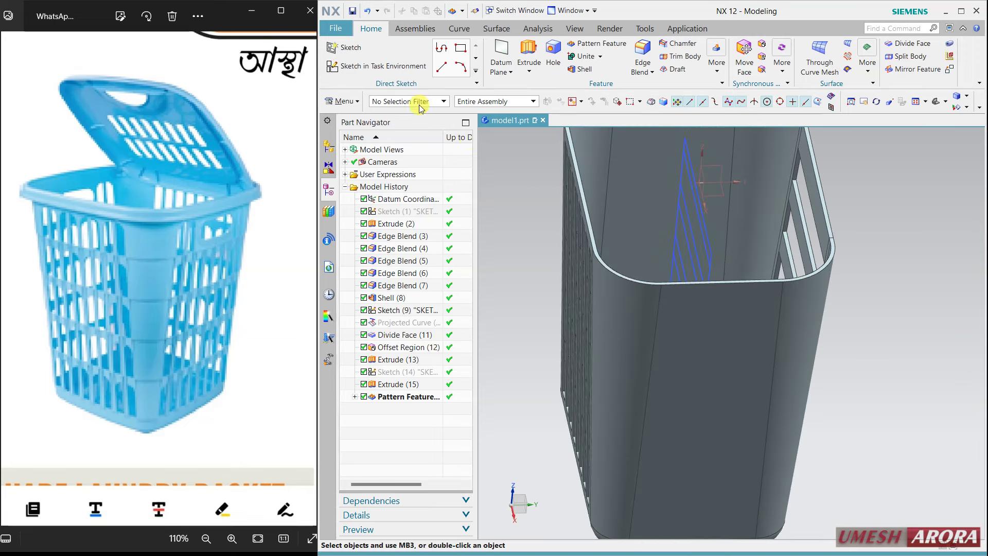
- Start a sketch on the datum plane and switch the display to wireframe
left_click(395, 72)
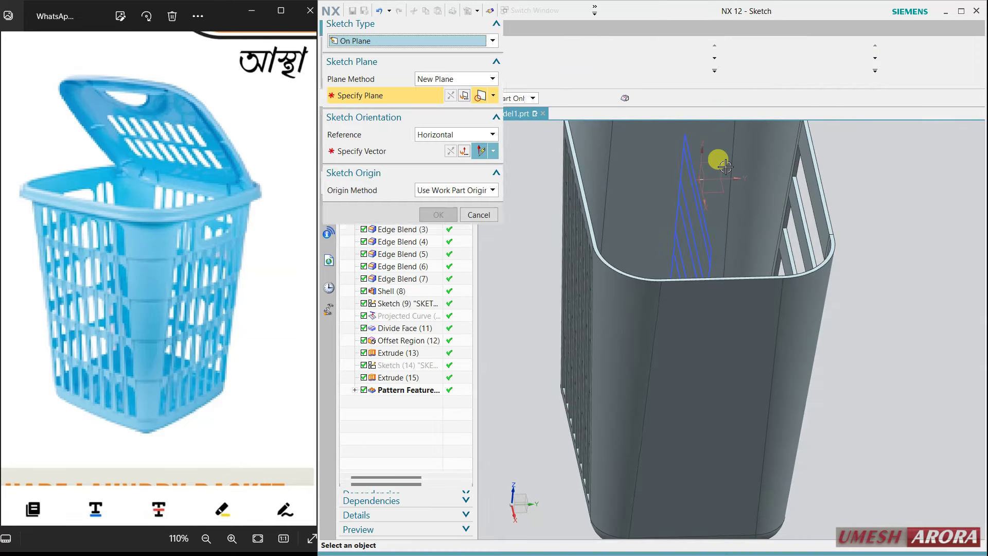
left_click(713, 157)
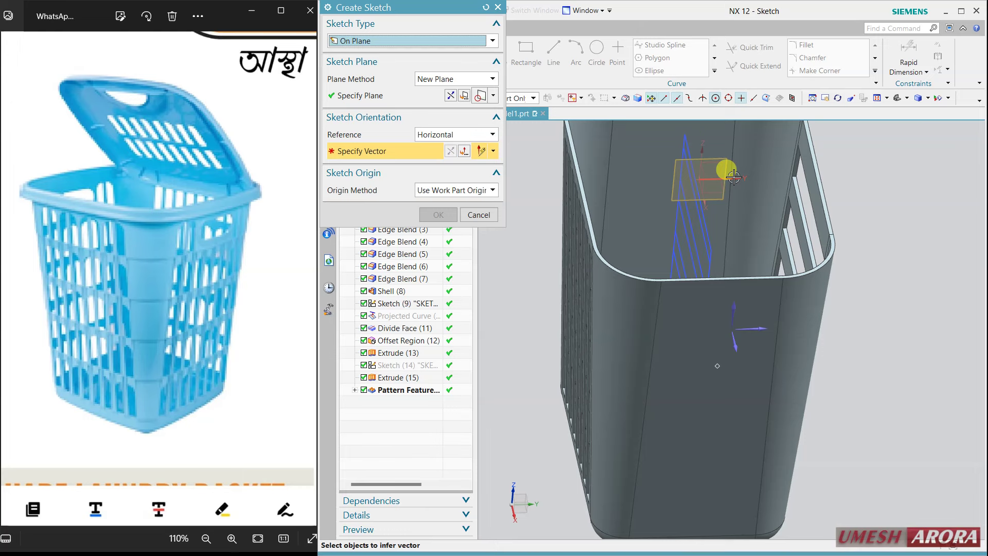
left_click(731, 176)
middle_click(851, 349)
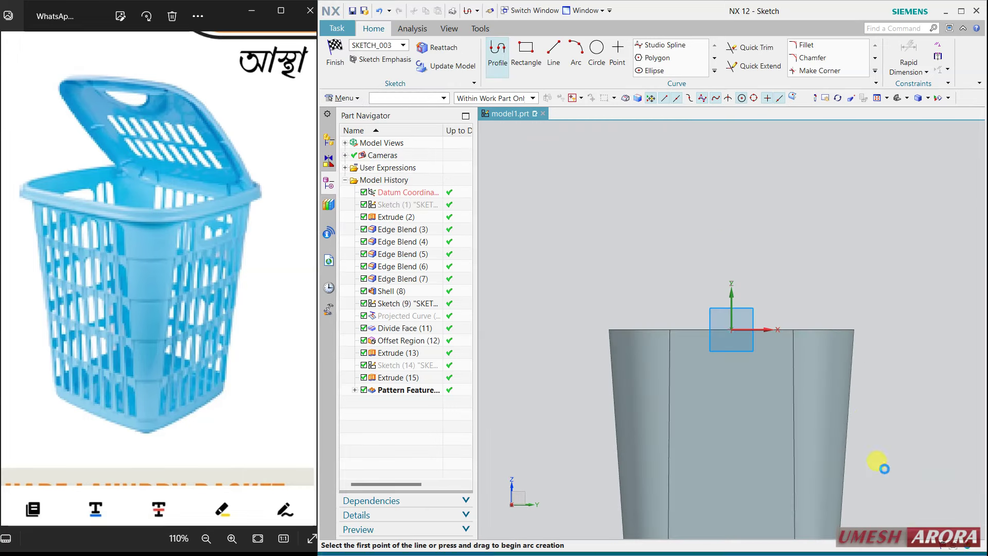
middle_click_drag(850, 312, 811, 247, "shift")
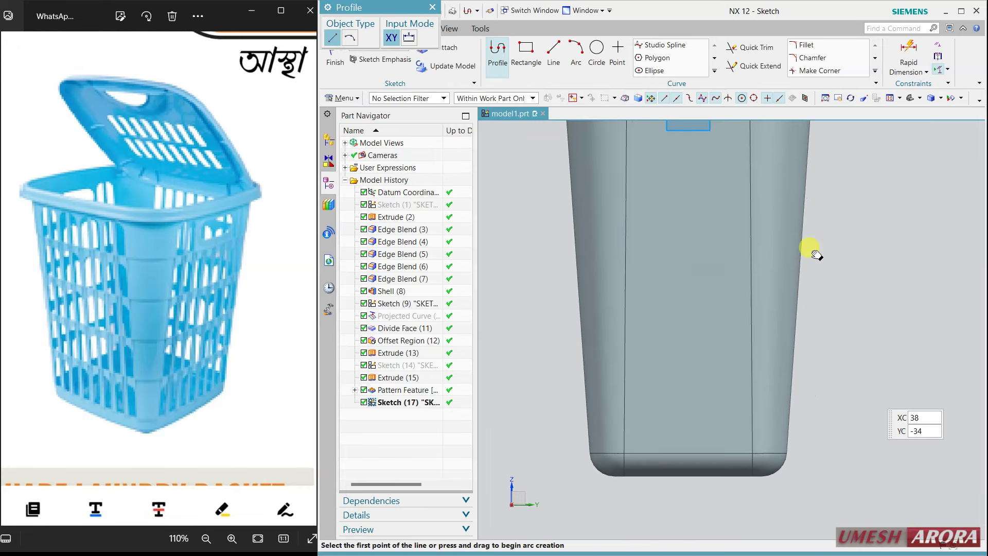
right_click(842, 255)
left_click(846, 251)
middle_click_drag(854, 265, 851, 299, "shift")
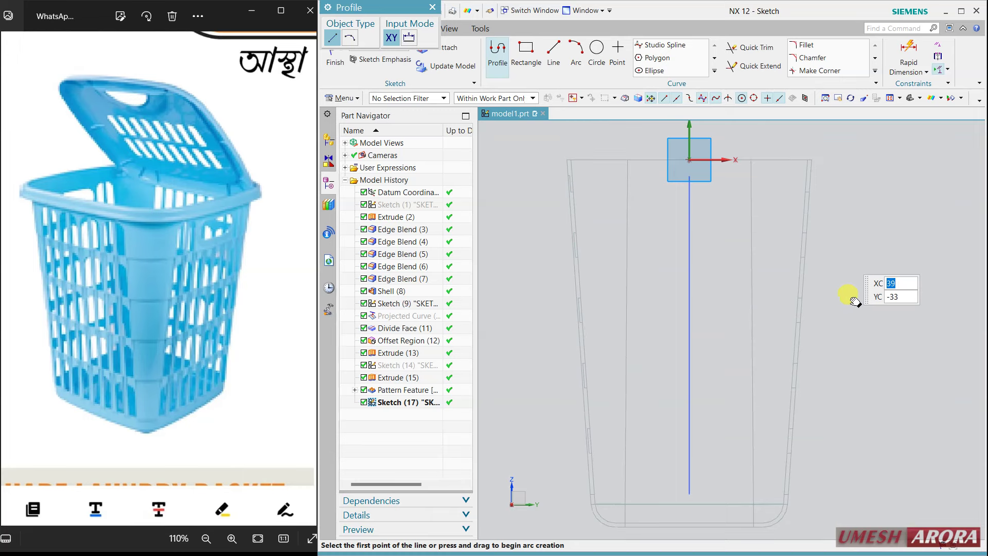
- Draw a tall 24 × 76 mm rectangle with top and bottom midpoints constrained to the vertical axis
left_click(524, 62)
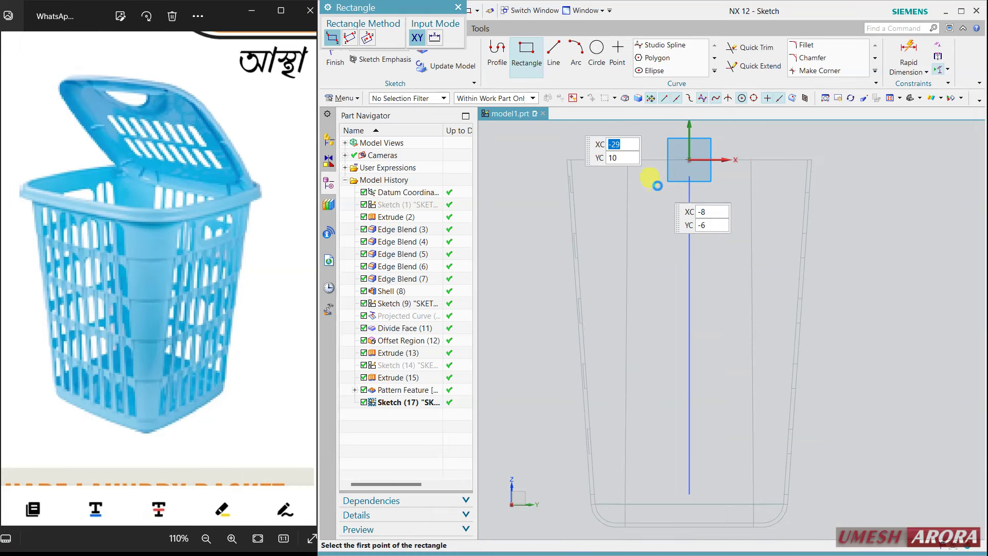
left_click(639, 180)
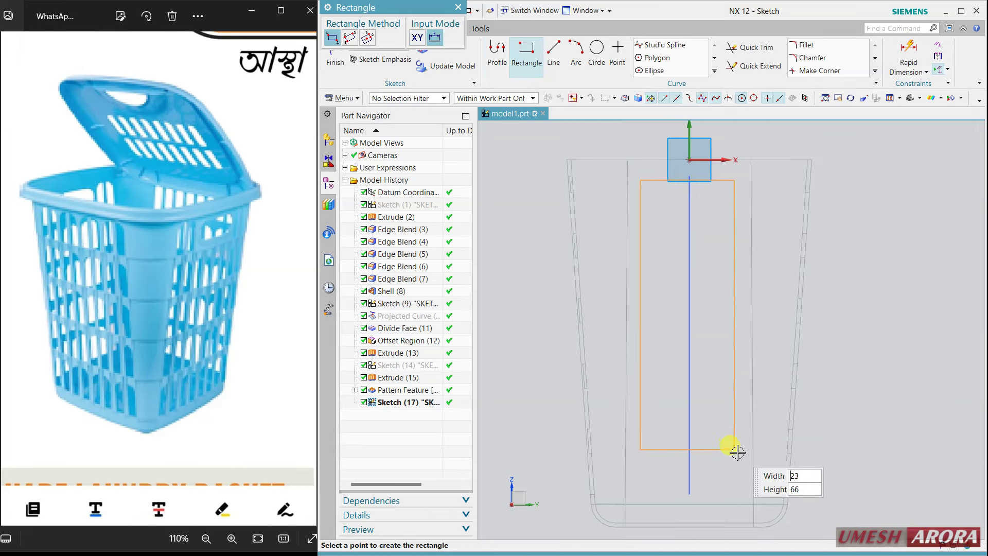
left_click(738, 489)
key("Escape")
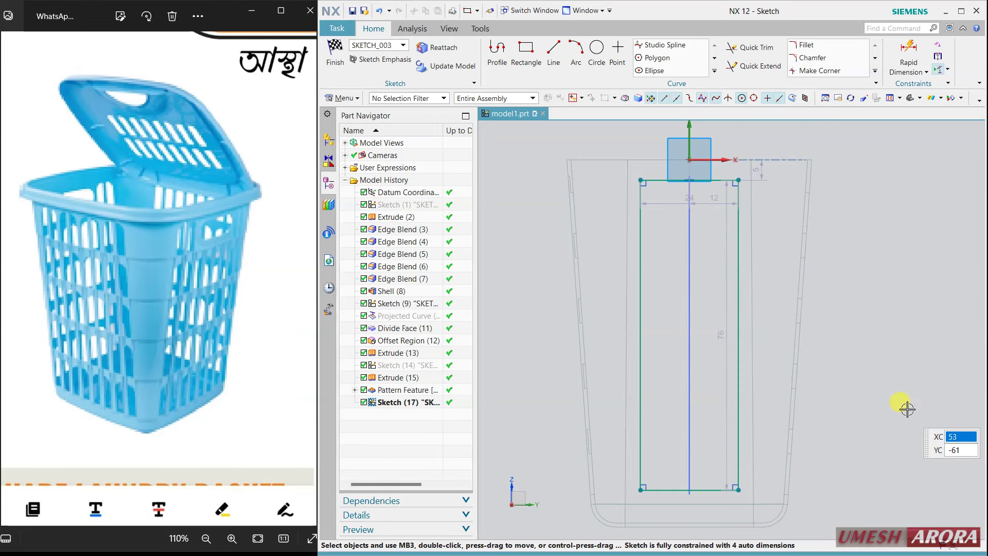
left_click(691, 180)
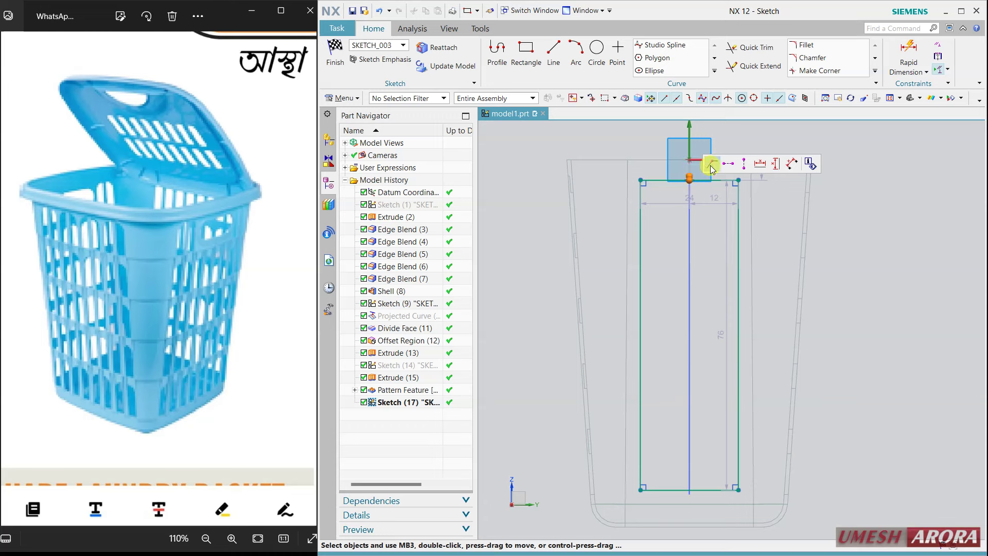
left_click(712, 166)
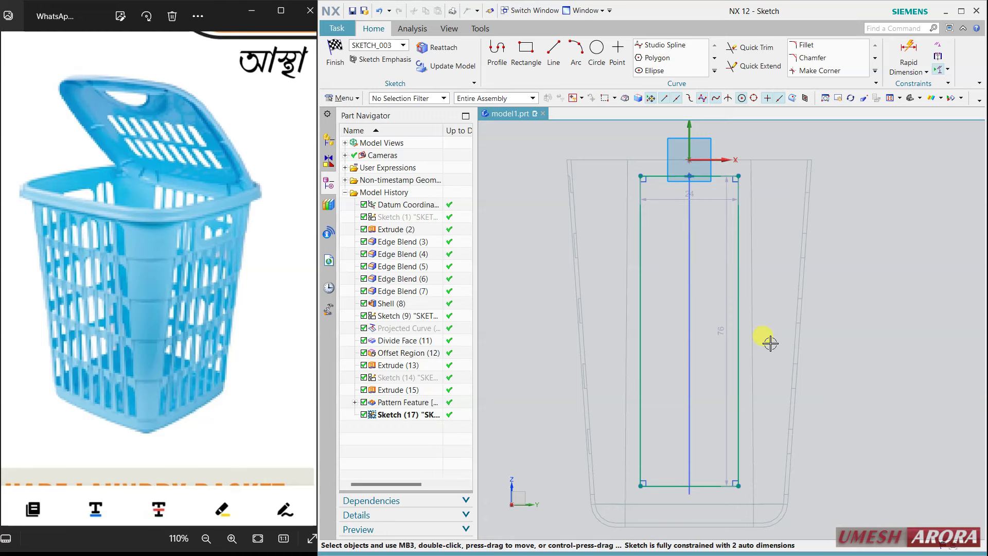
left_click(690, 486)
left_click(711, 469)
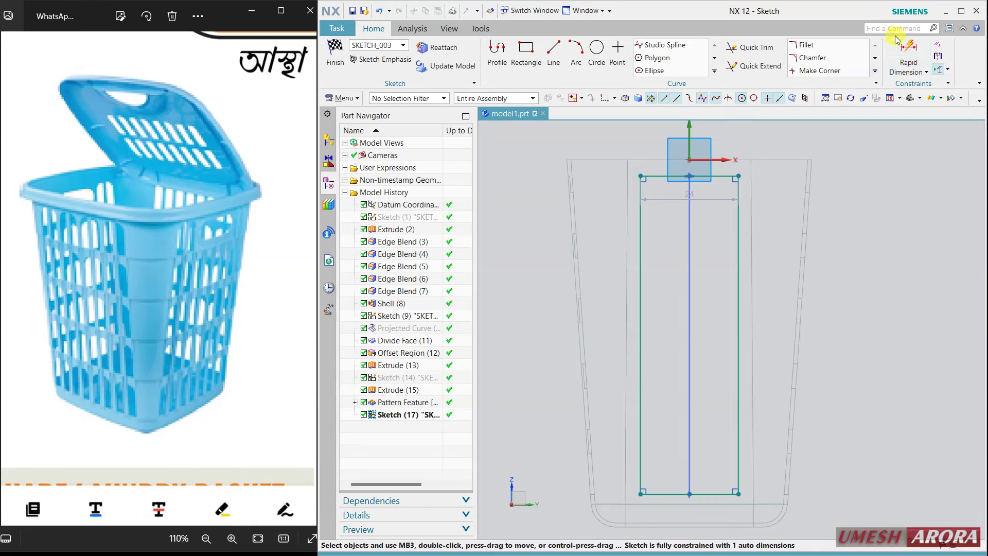
- Dimension the rectangle's right side 2 mm from the basket wall
left_click(908, 49)
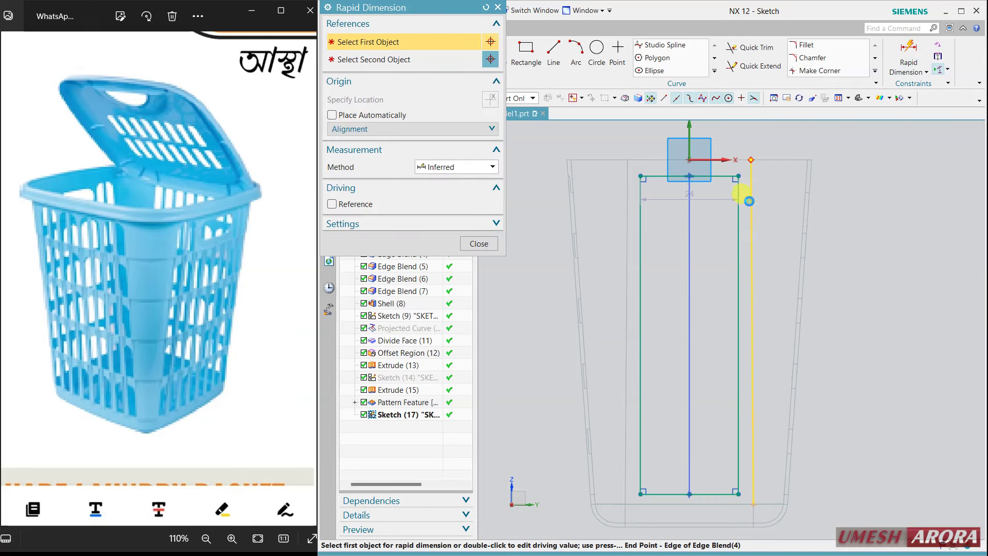
left_click(739, 200)
left_click(751, 140)
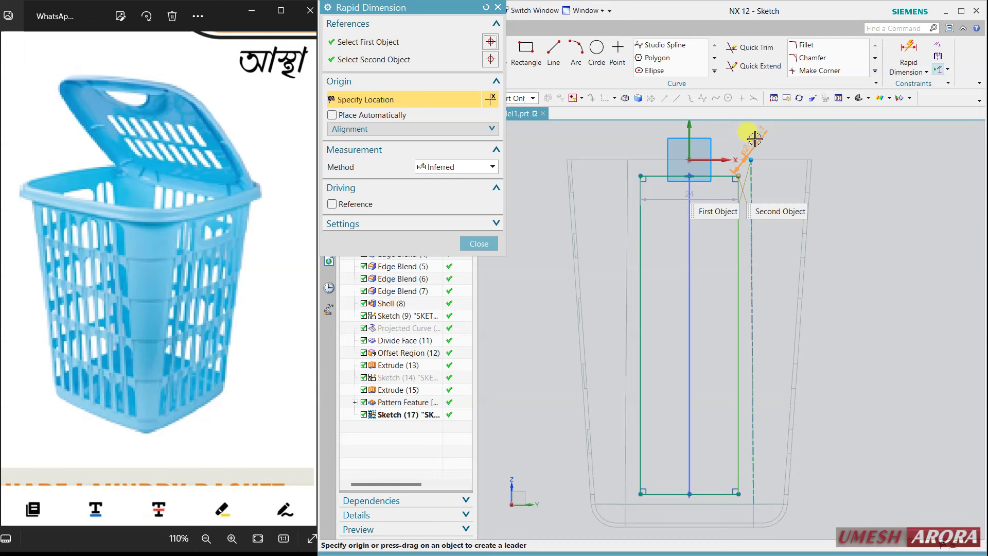
left_click(742, 136)
type("2")
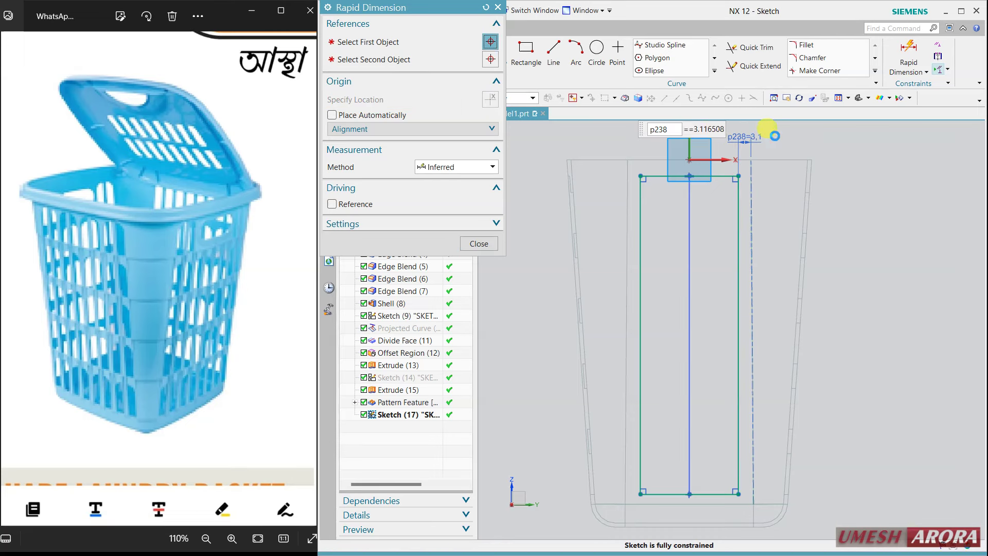
left_click(466, 244)
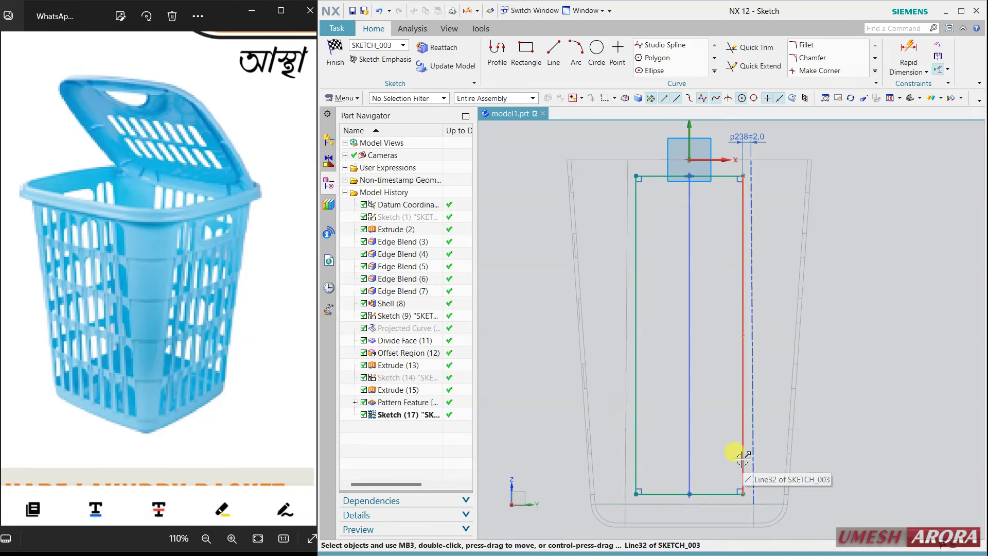
- Draw a strip rectangle across the frame bottom with height p239 set to 10 mm
left_click(526, 52)
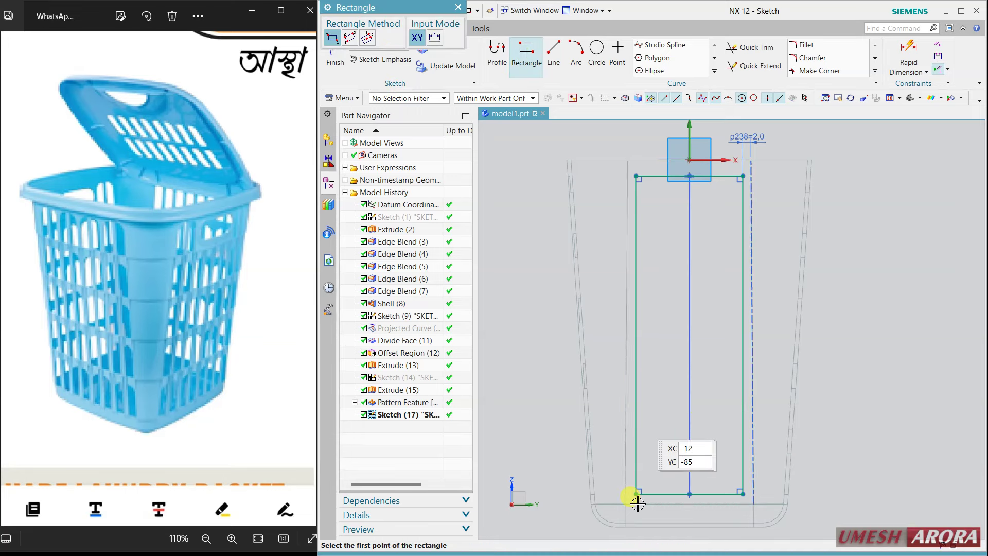
left_click(636, 495)
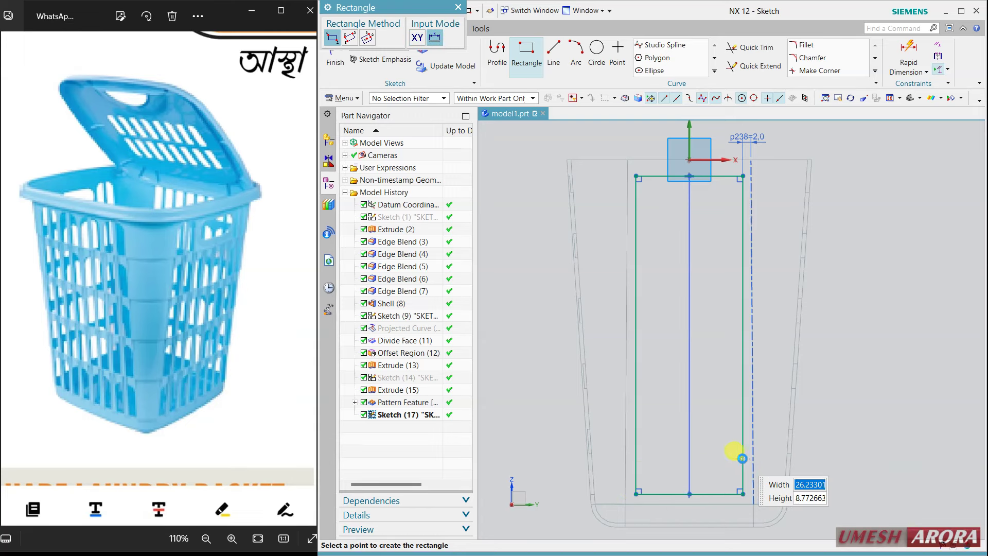
left_click(742, 458)
key("Escape")
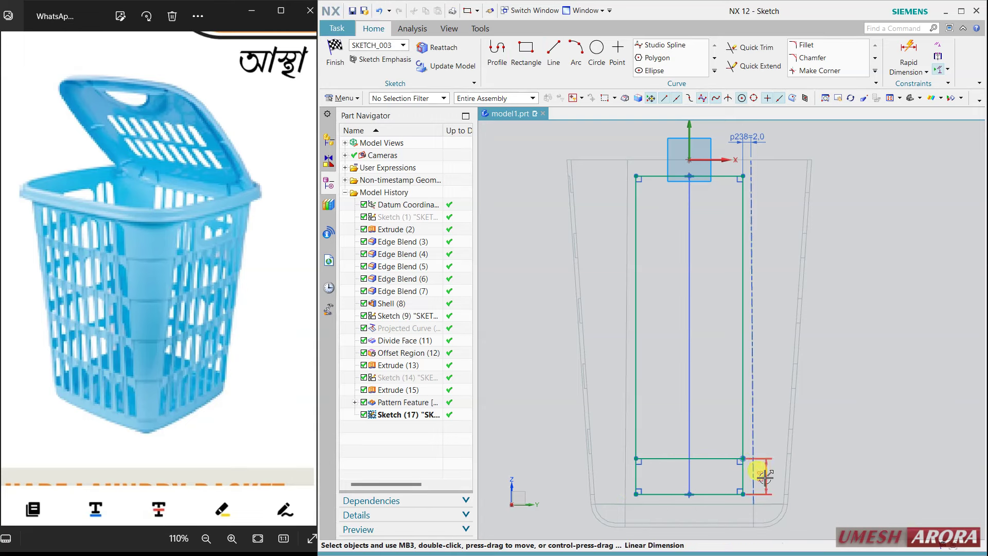
double_click(765, 477)
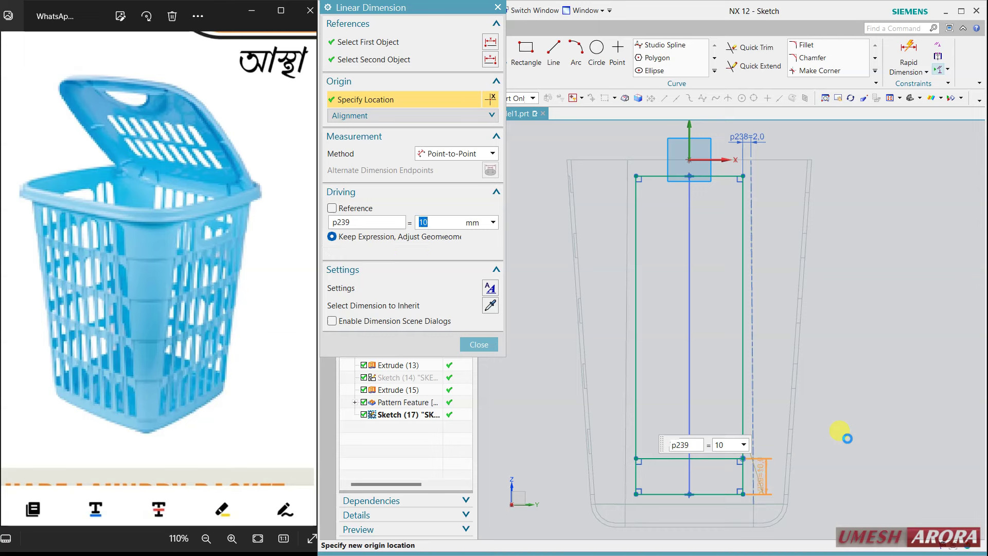
left_click(478, 342)
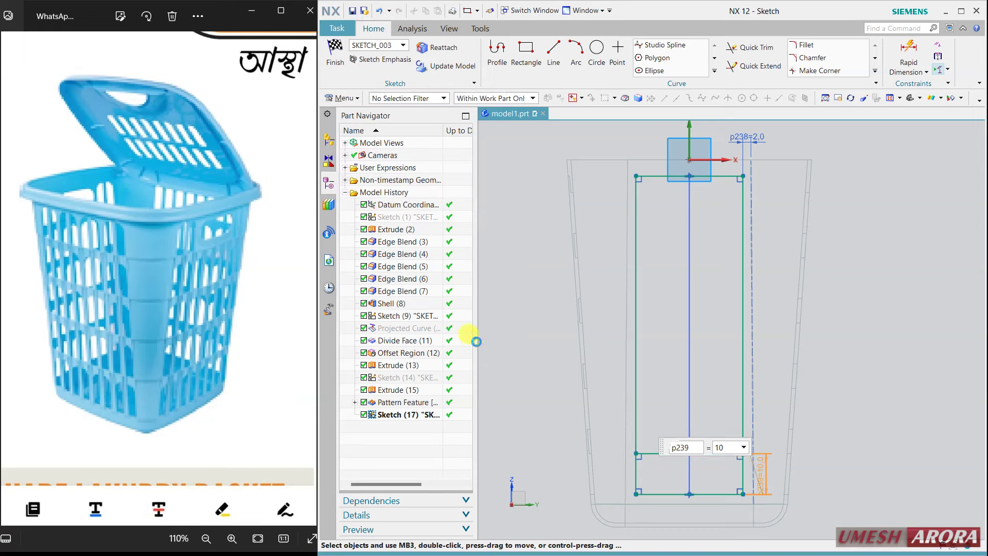
left_click(714, 71)
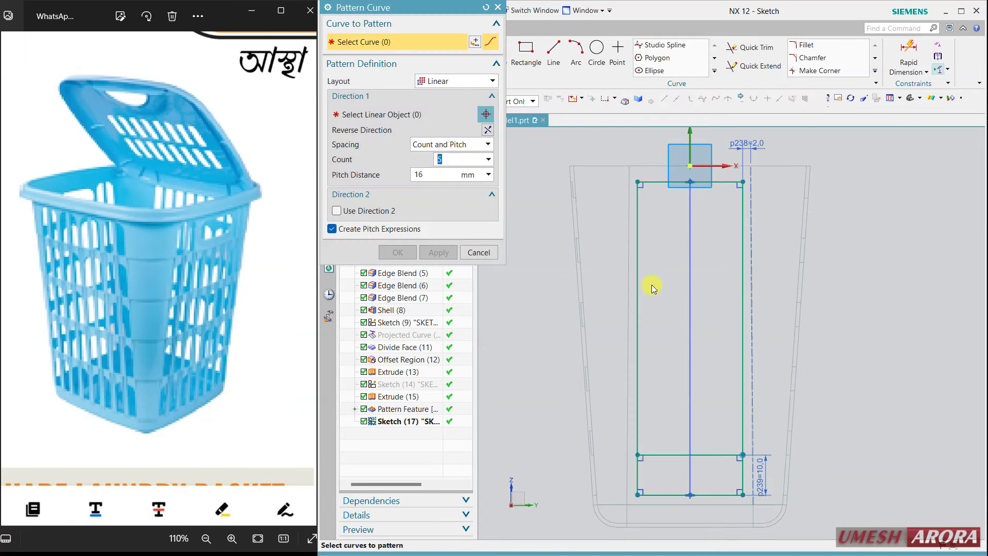
- Pattern the bottom strip up the vertical sketch axis at 16 mm pitch, then finish the sketch
left_click(667, 455)
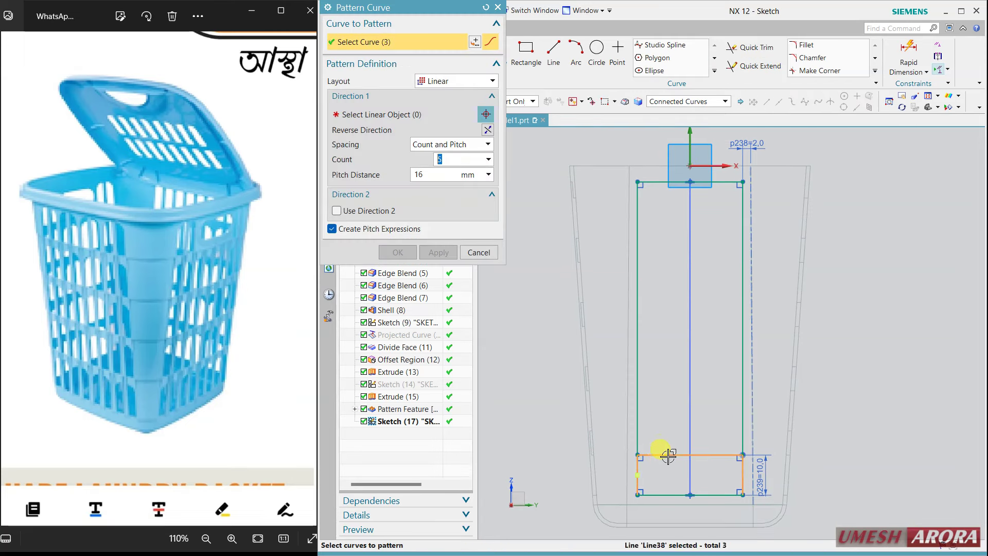
left_click(688, 410)
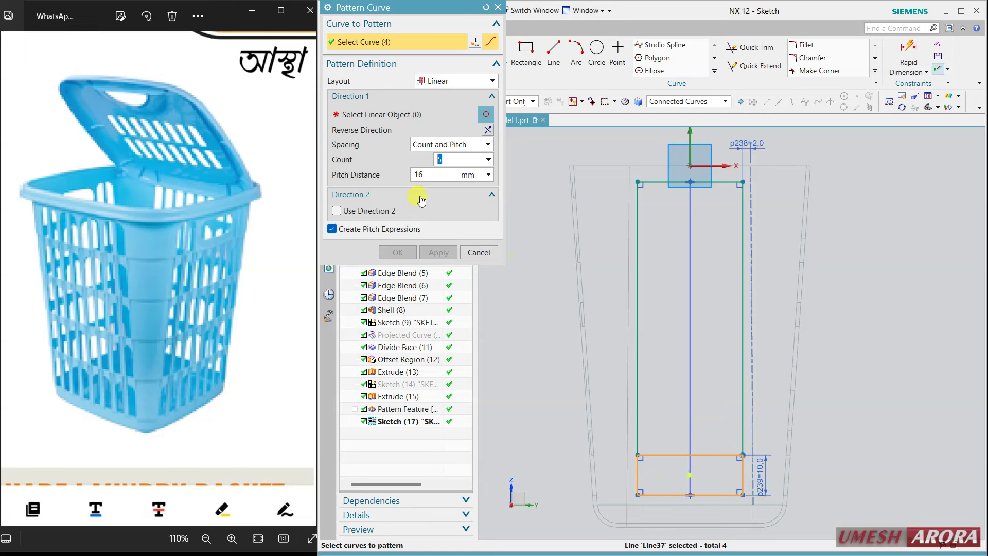
left_click(371, 118)
left_click(693, 138)
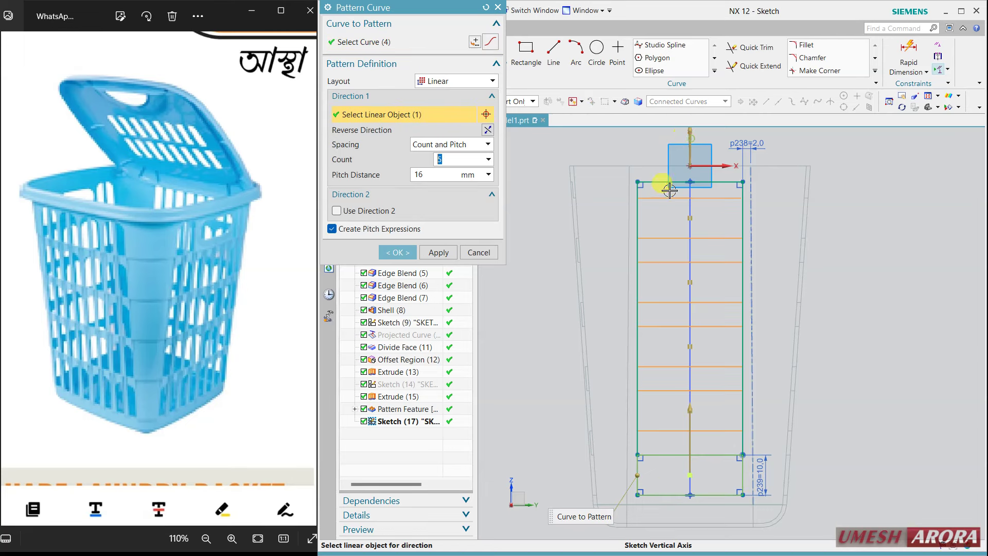
left_click(405, 254)
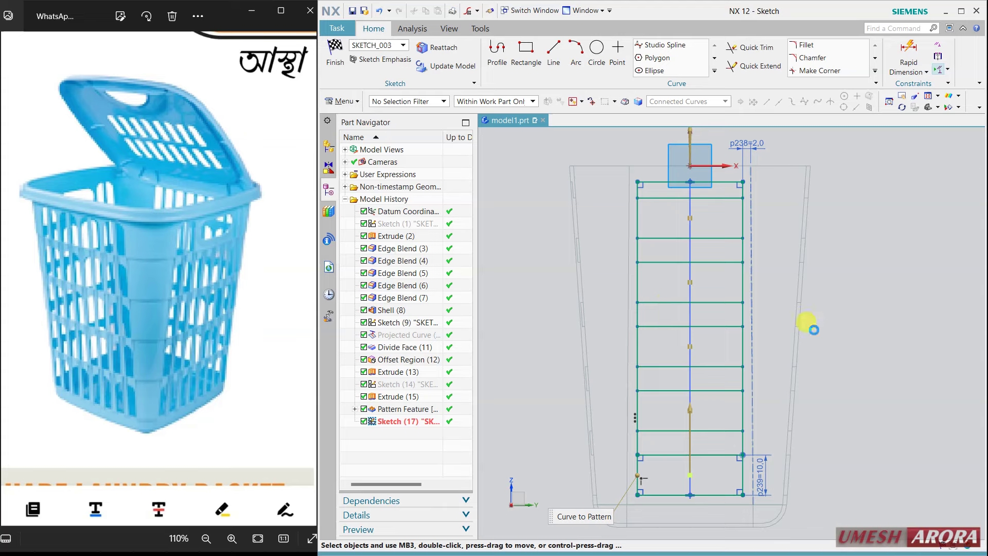
left_click(335, 54)
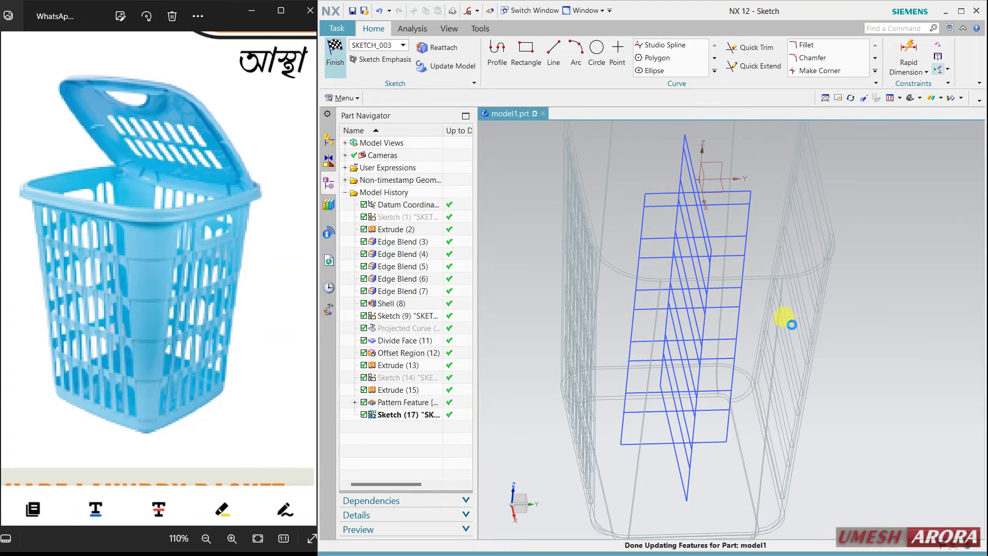
- Hide the curves of Sketch (9)
middle_click_drag(874, 271, 663, 166)
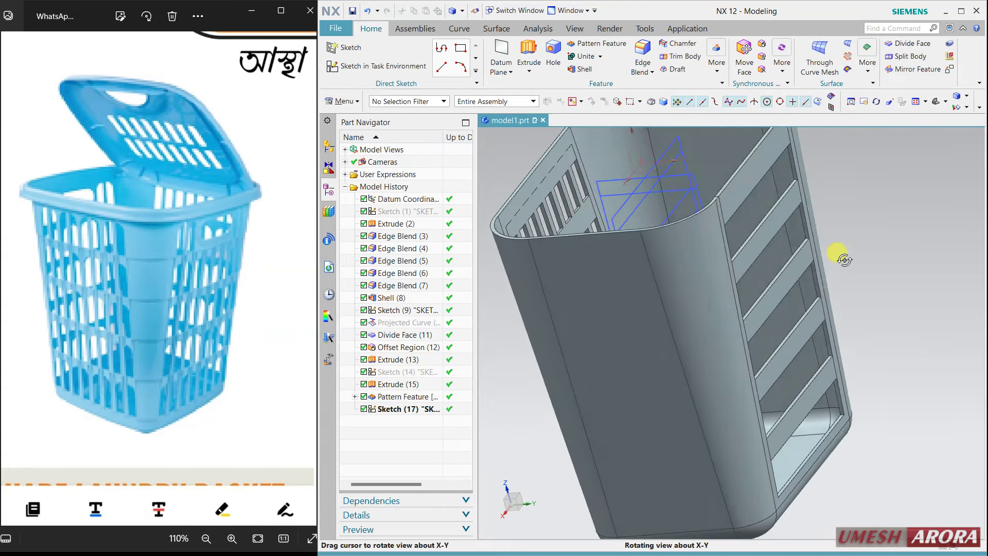
left_click(665, 146)
left_click(671, 161)
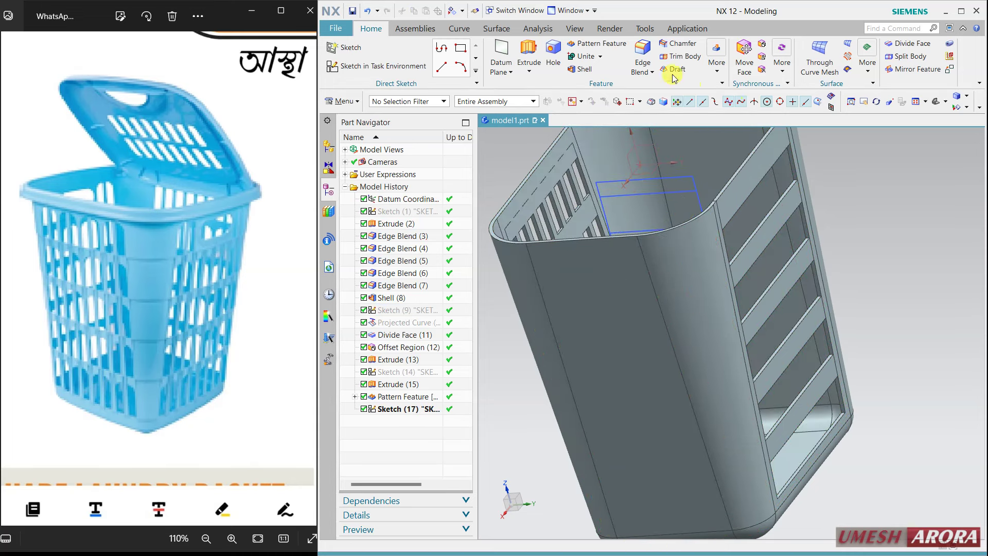
- Select the new sketch's full outer outline for Project Curve using Connected Curves
left_click(466, 31)
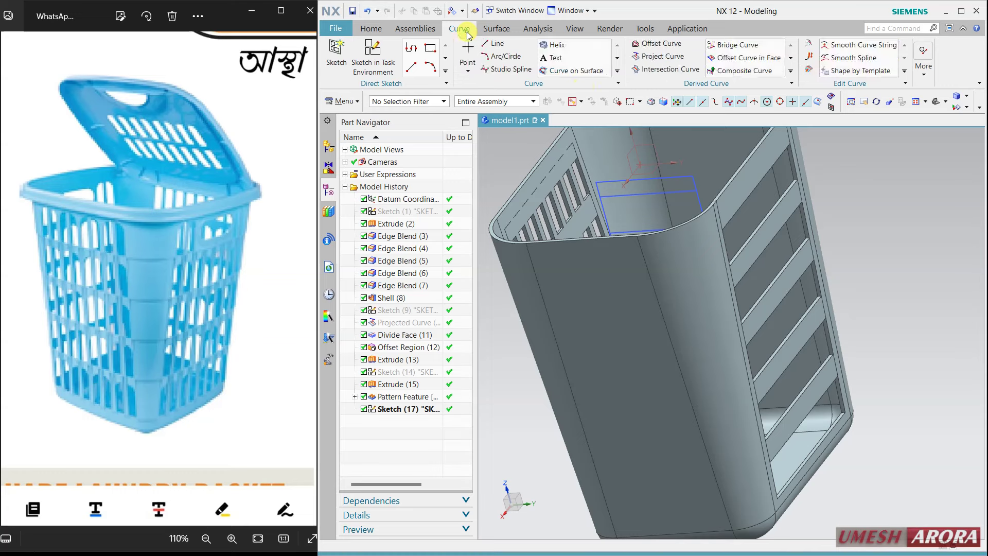
left_click(665, 63)
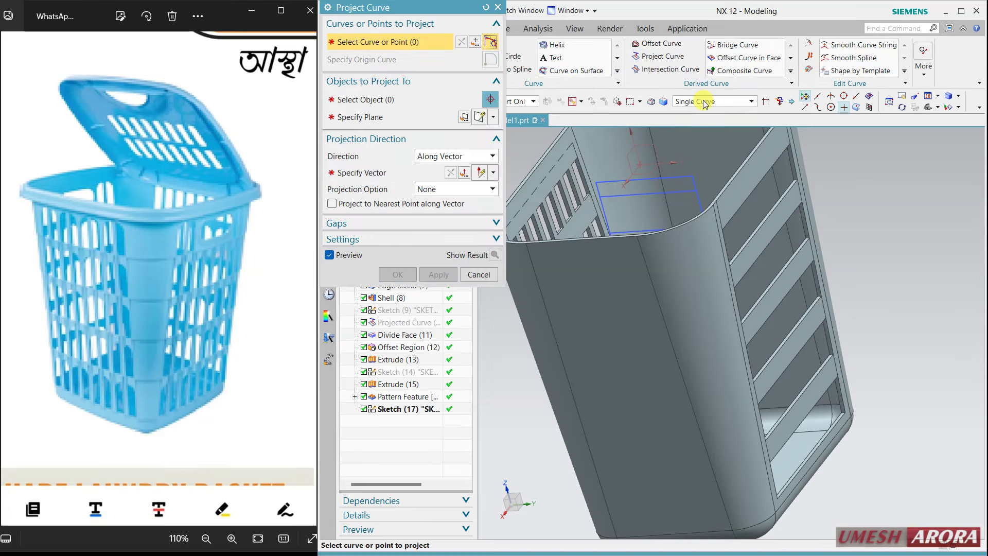
left_click(705, 102)
left_click(707, 125)
left_click(655, 175)
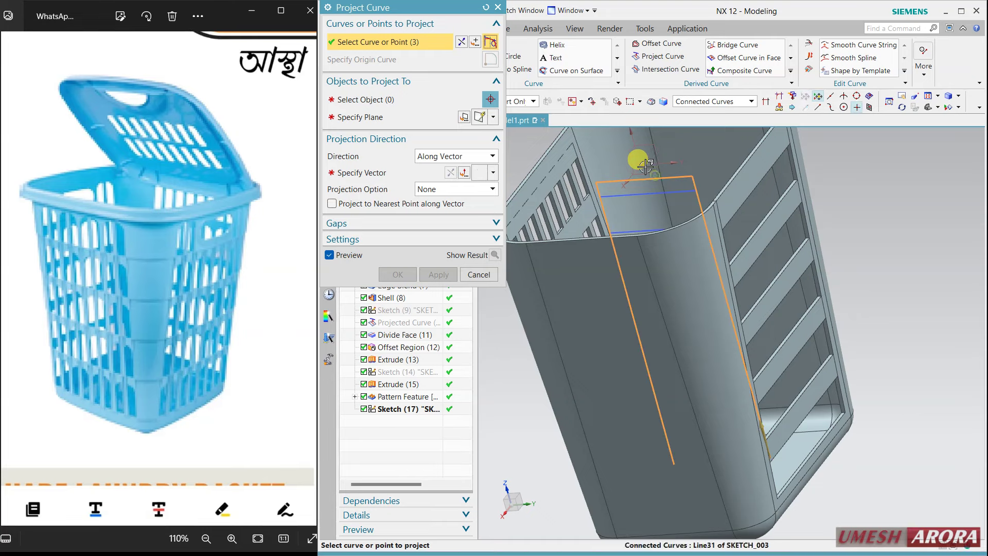
middle_click_drag(760, 376, 741, 389)
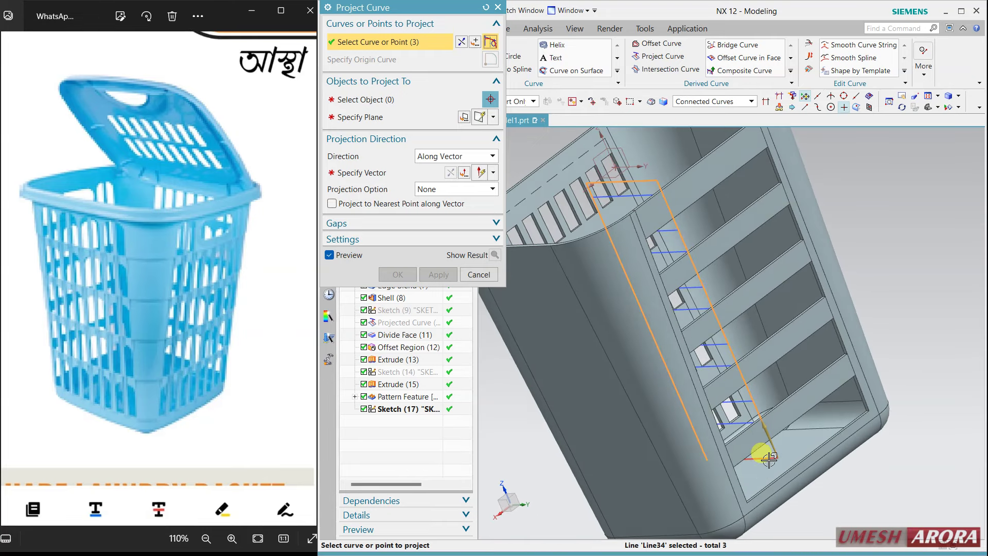
left_click(760, 453)
- Project the outline onto the basket's plain side face along the X direction
left_click(463, 99)
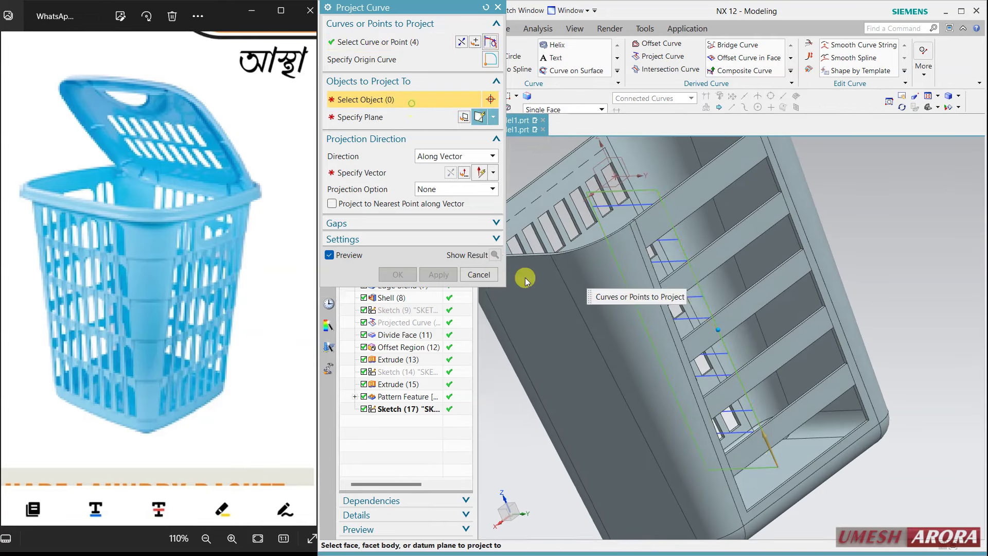
left_click(527, 308)
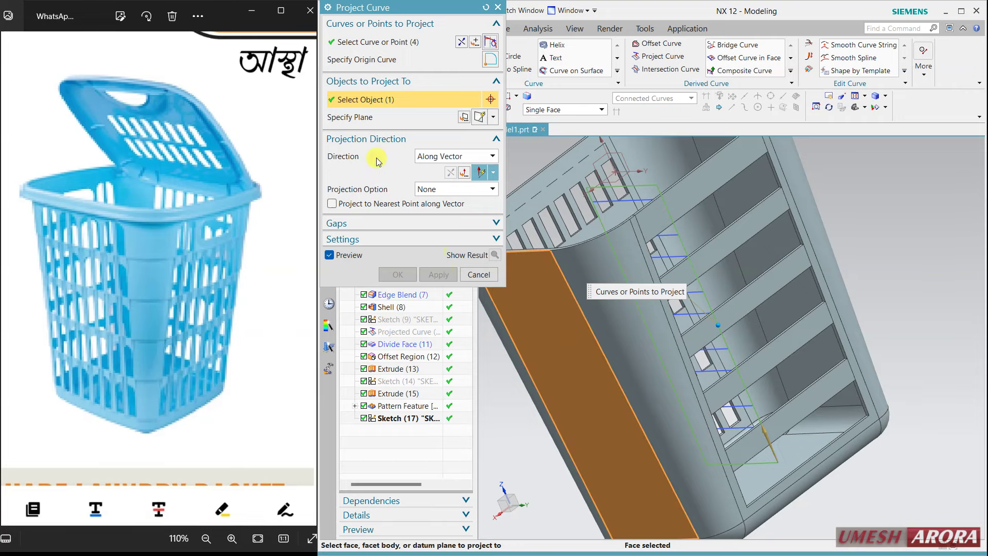
left_click(378, 173)
left_click(695, 359)
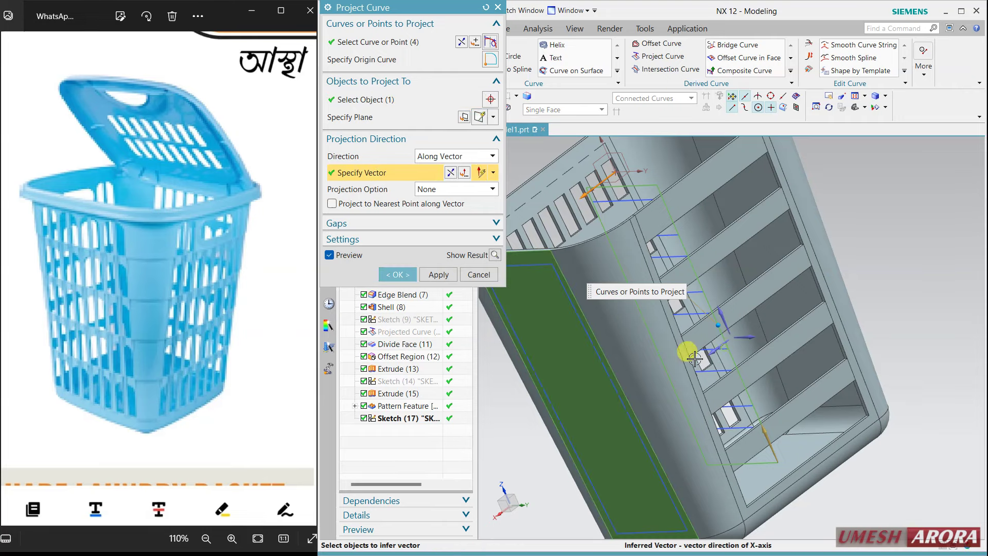
left_click(397, 274)
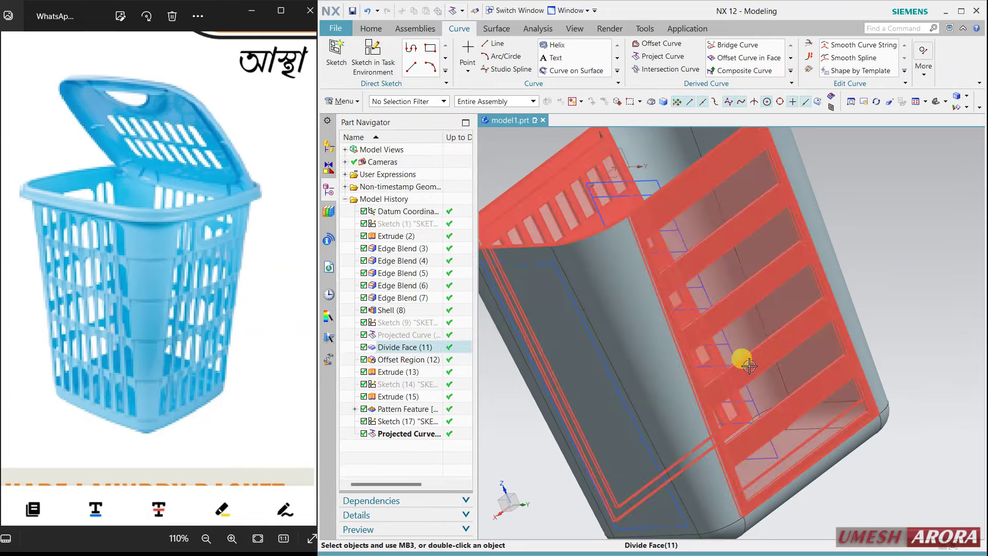
mouse_move(753, 366)
middle_mouse_down()
mouse_move(769, 335)
mouse_move(747, 355)
mouse_move(756, 371)
middle_mouse_up()
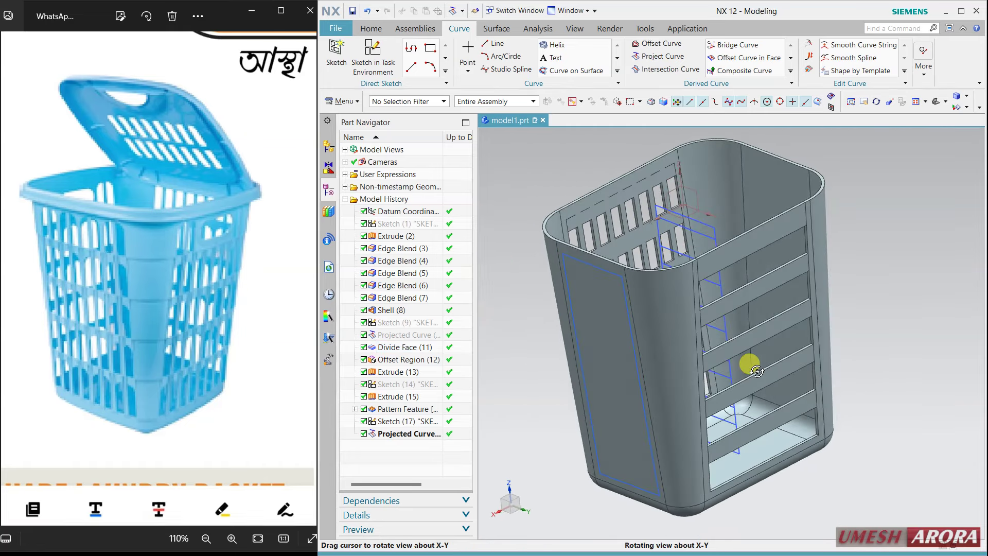
left_click(377, 30)
- Divide the plain side face along the projected outline curves
left_click(912, 45)
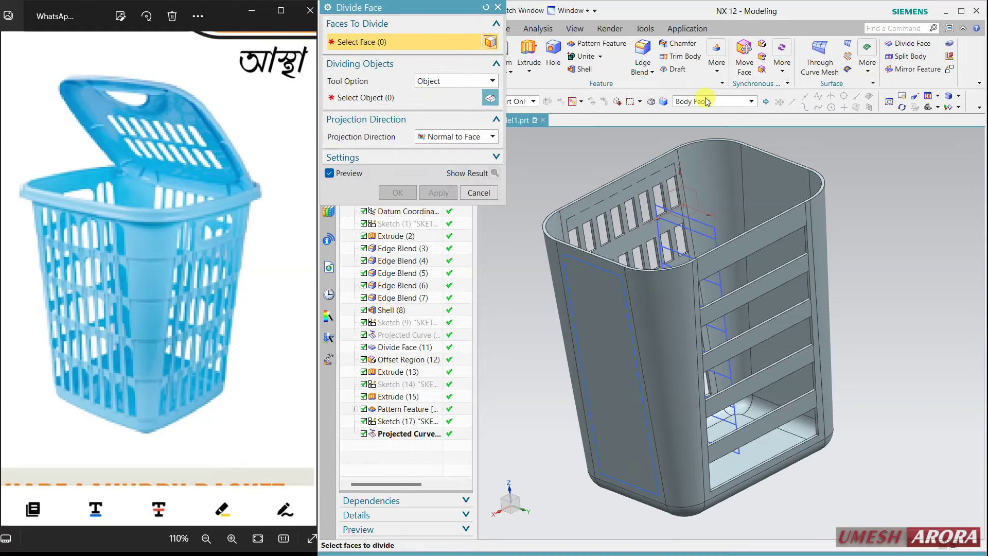
left_click(705, 102)
left_click(590, 300)
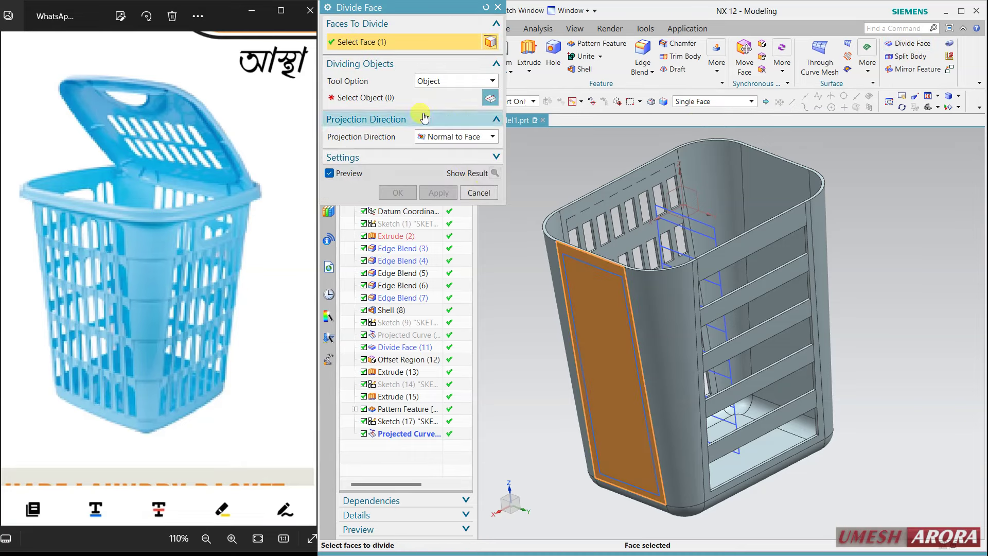
middle_click(590, 300)
left_click(573, 266)
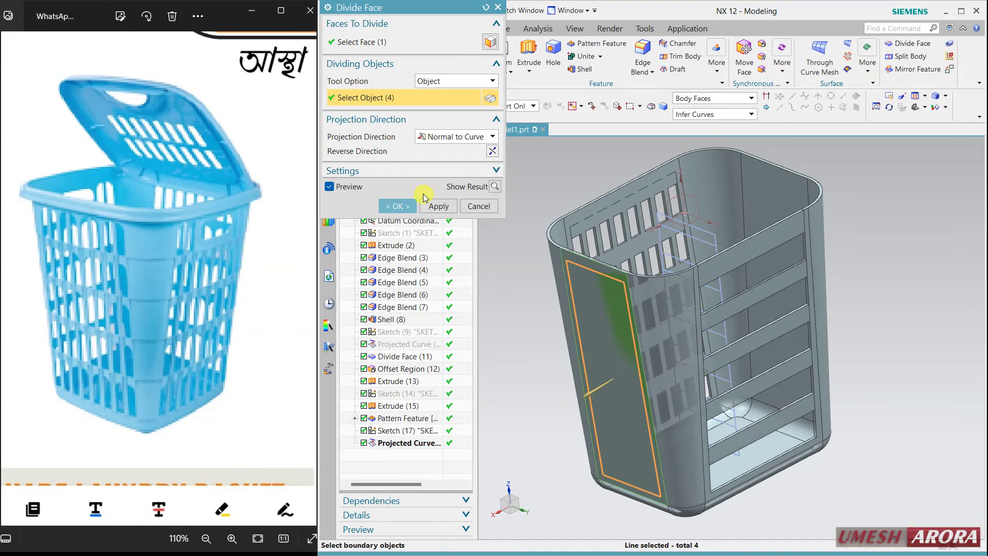
left_click(403, 206)
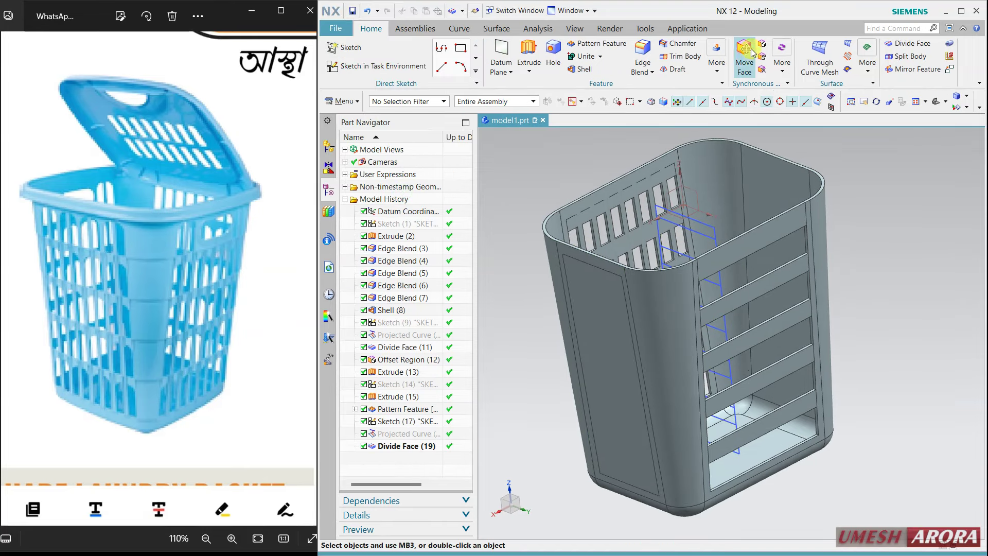
- Offset the new panel face region by 0.4 mm
left_click(758, 48)
left_click(591, 396)
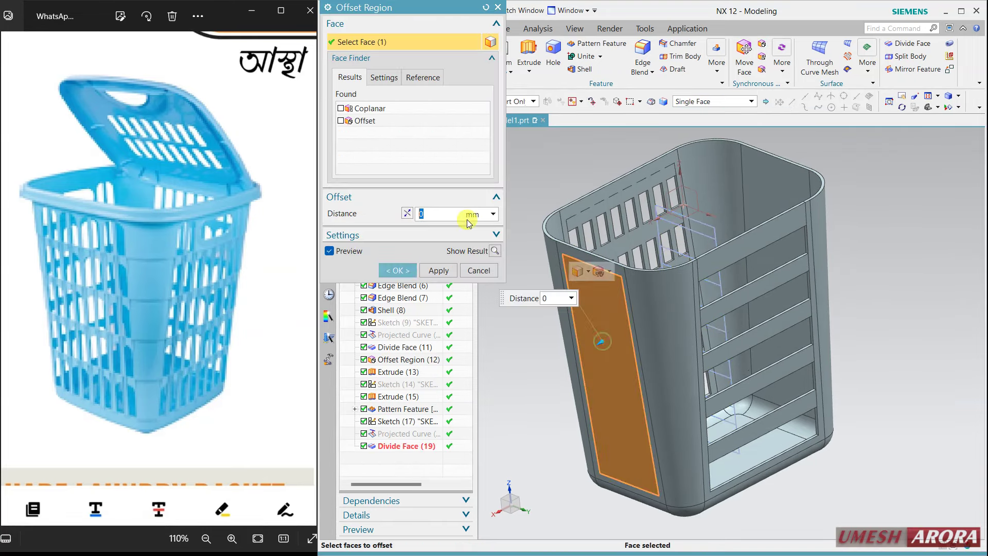
double_click(457, 215)
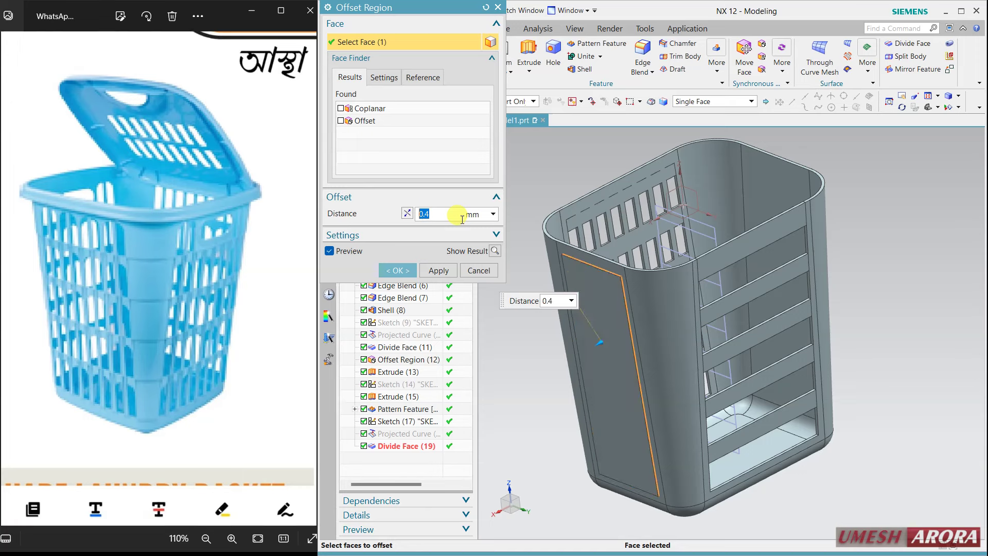
left_click(397, 270)
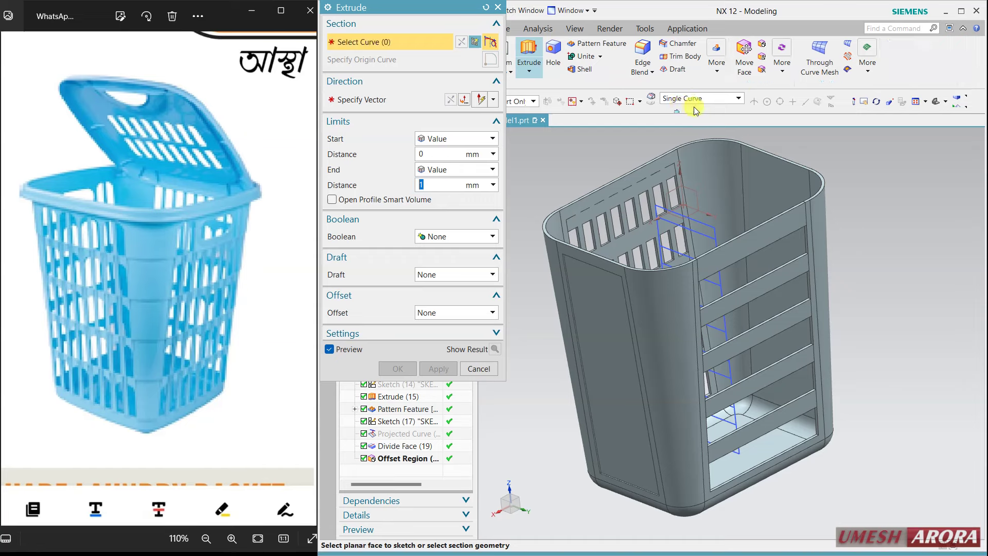
- Select the five rectangular wall regions as the extrusion profile
left_click(715, 102)
left_click(713, 176)
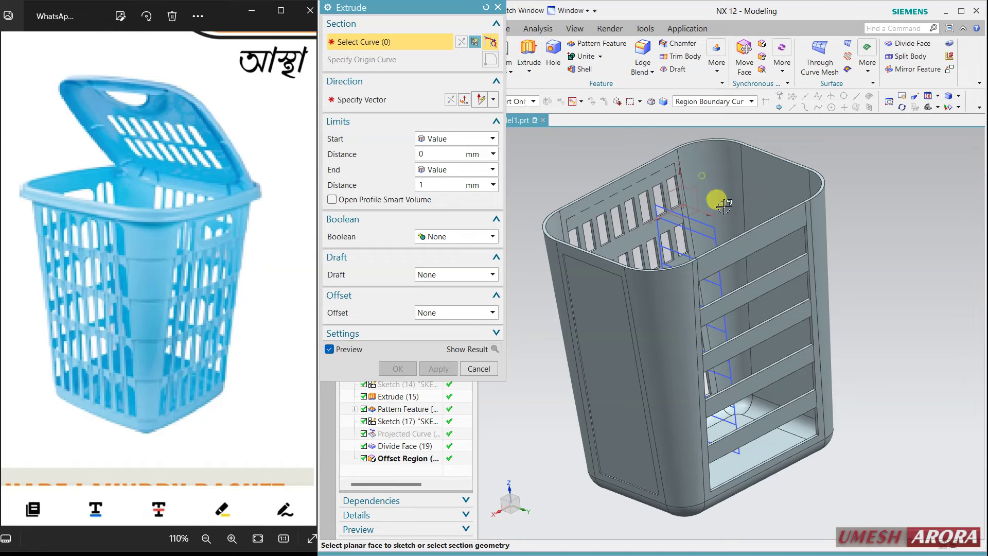
left_click(700, 240)
left_click(716, 324)
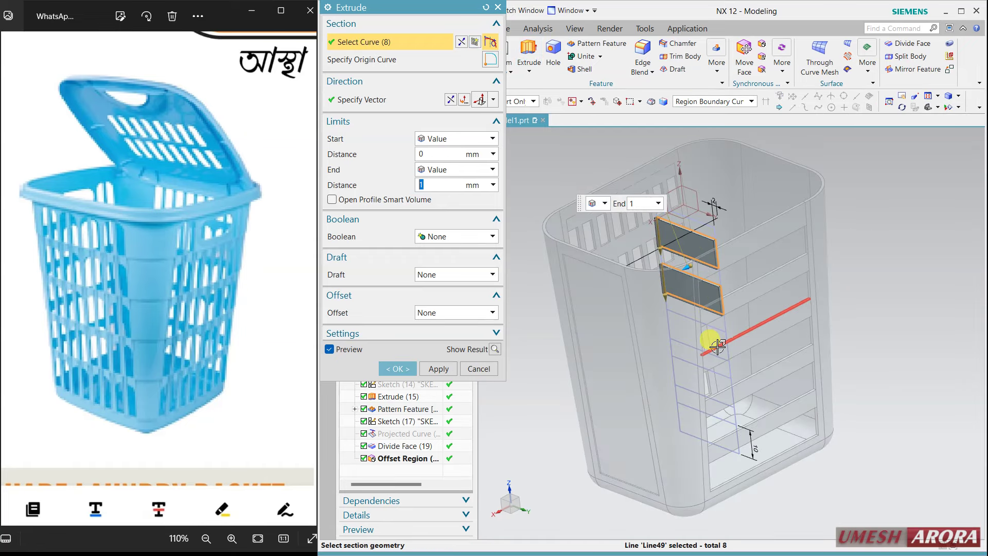
left_click(713, 341)
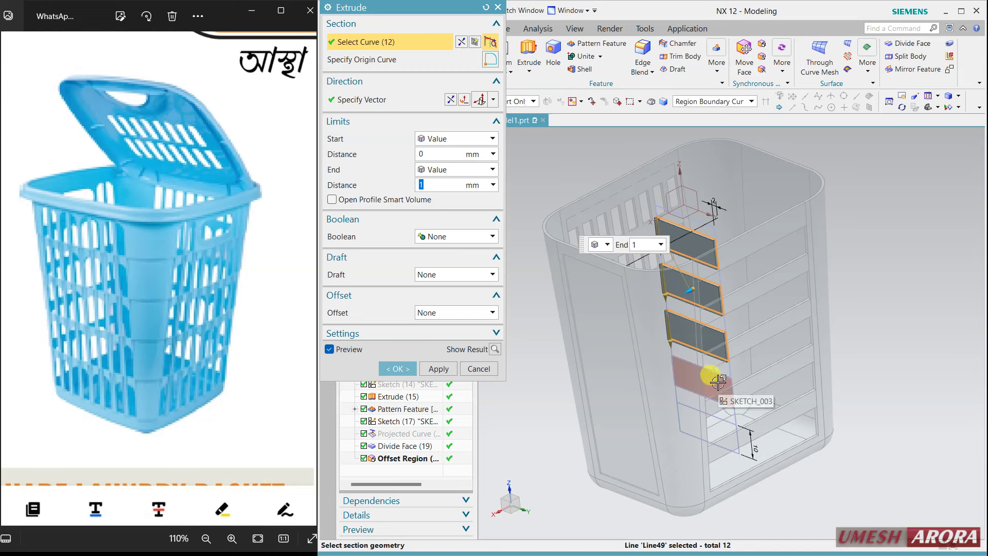
left_click(720, 387)
left_click(724, 420)
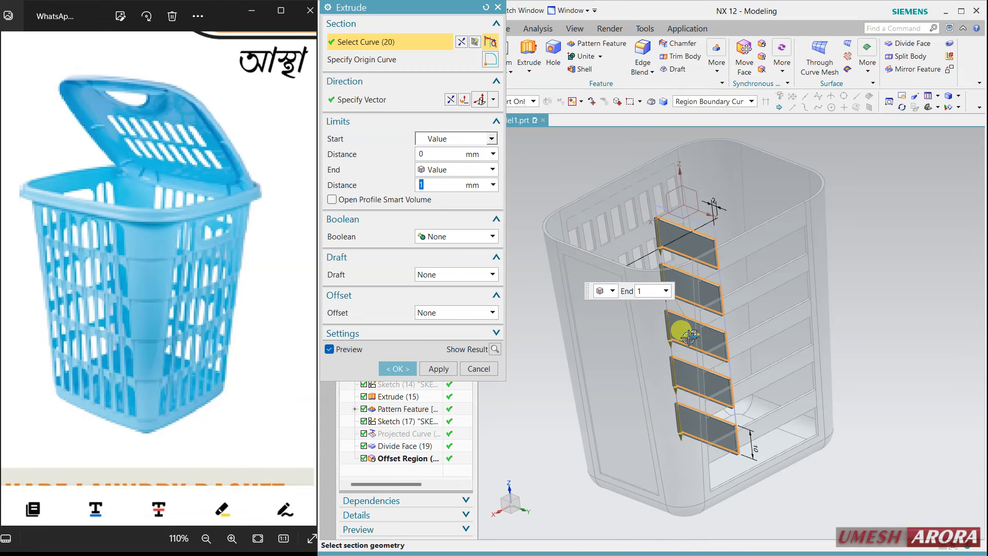
- Extrude the regions 51 mm deep as a Subtract cut through the side wall
left_click_drag(688, 337, 621, 369)
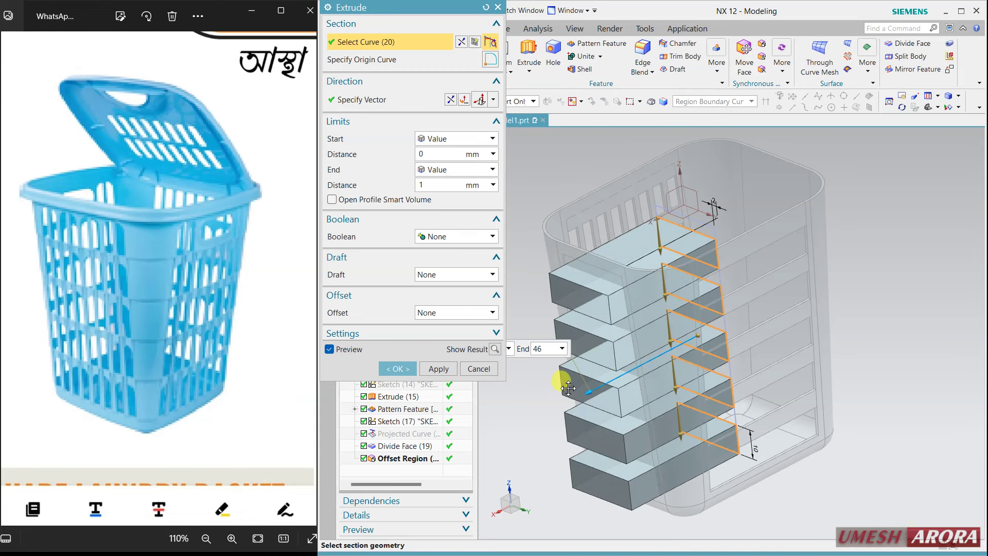
left_click_drag(594, 378, 559, 369)
left_click(461, 236)
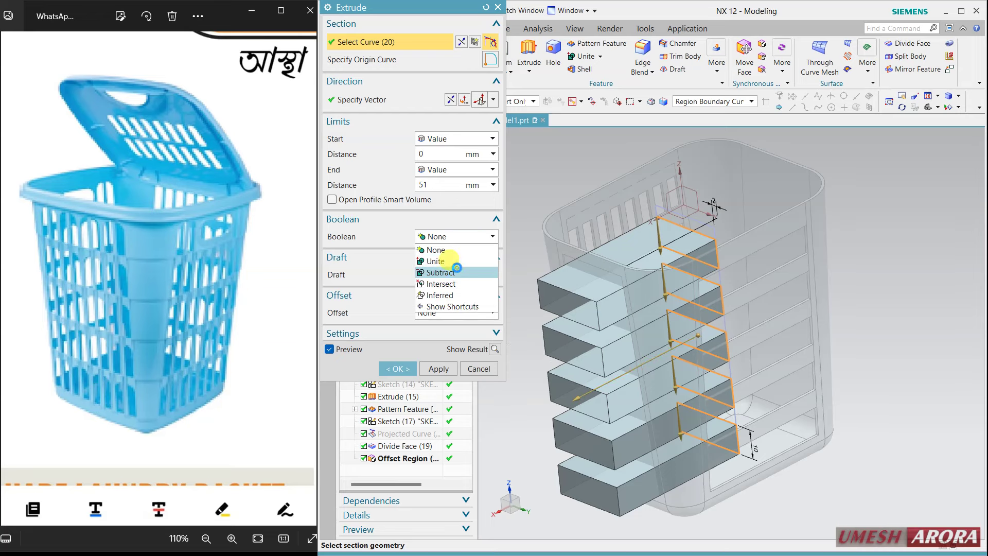
left_click(443, 273)
middle_click(559, 304)
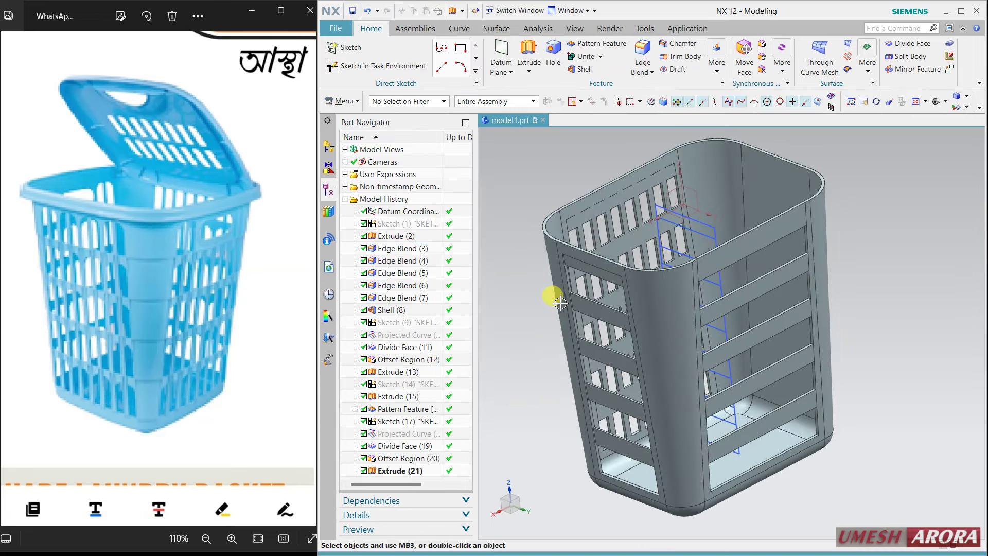
mouse_move(622, 316)
middle_mouse_down()
mouse_move(756, 293)
mouse_move(690, 296)
mouse_move(689, 315)
mouse_move(679, 311)
mouse_move(701, 289)
mouse_move(730, 304)
mouse_move(732, 317)
middle_mouse_up()
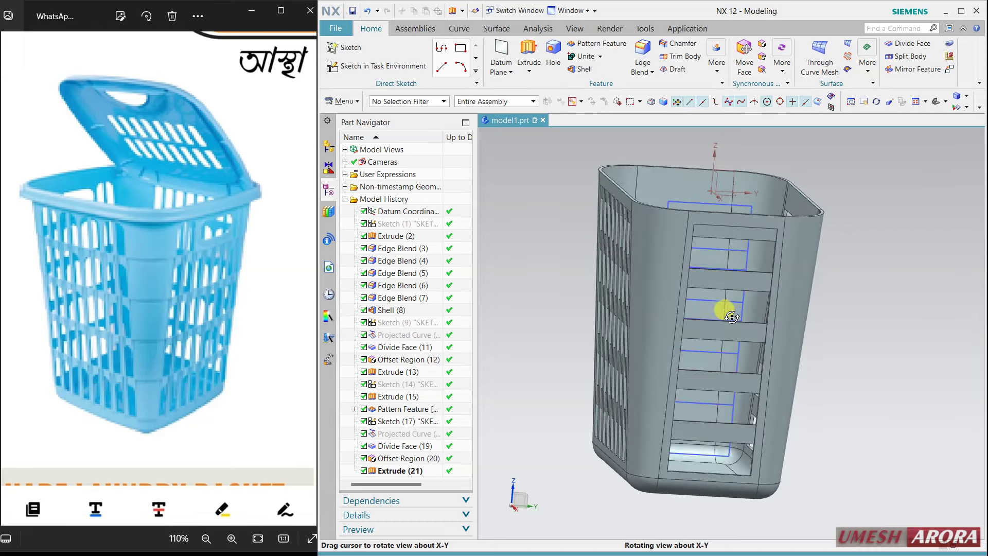
- Start a sketch on the basket's front face with a horizontal reference direction
left_click(361, 66)
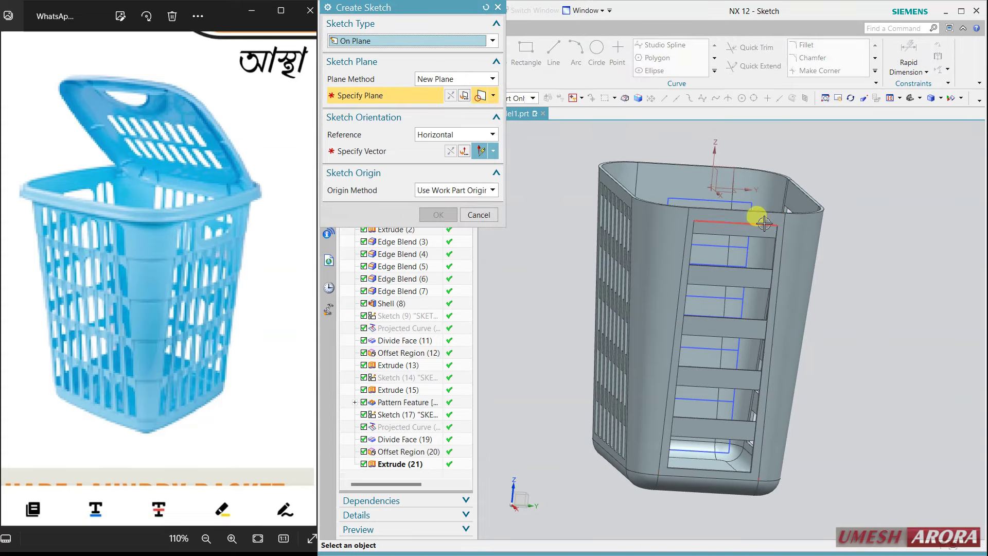
left_click(762, 216)
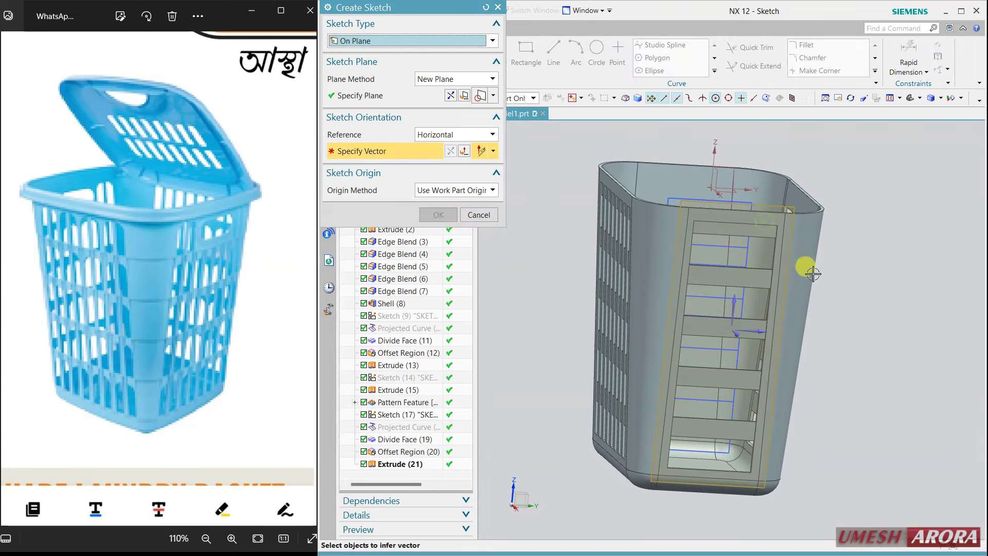
left_click(754, 334)
middle_click(860, 348)
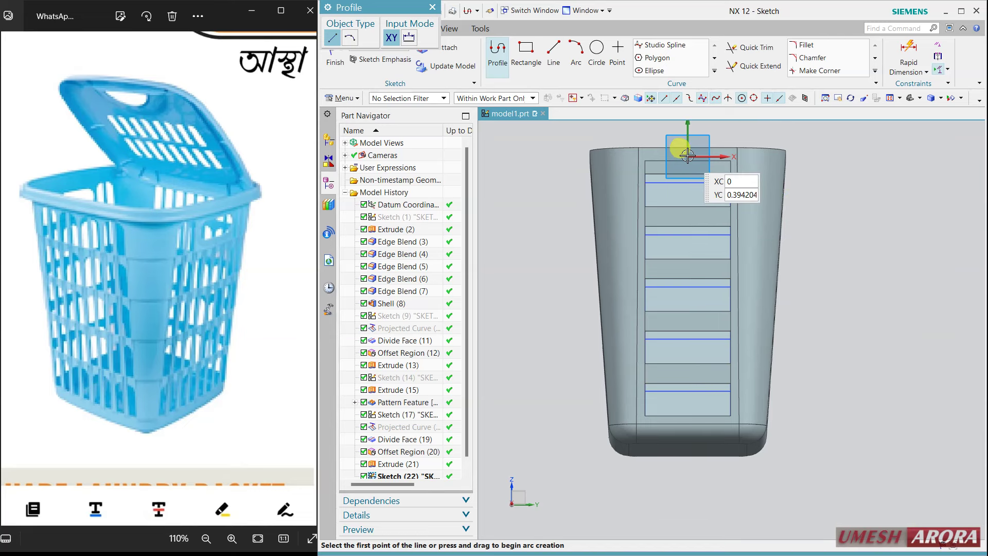
- Draw a vertical line from the sketch origin to the panel's bottom edge and finish the sketch
left_click(688, 156)
scroll(686, 412, "up", 3)
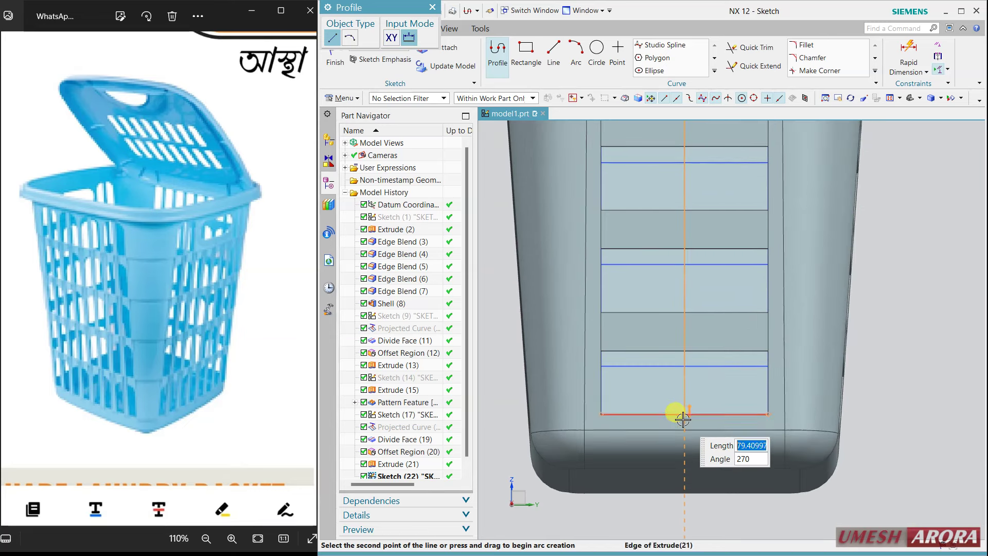
scroll(683, 420, "up", 2)
left_click(685, 422)
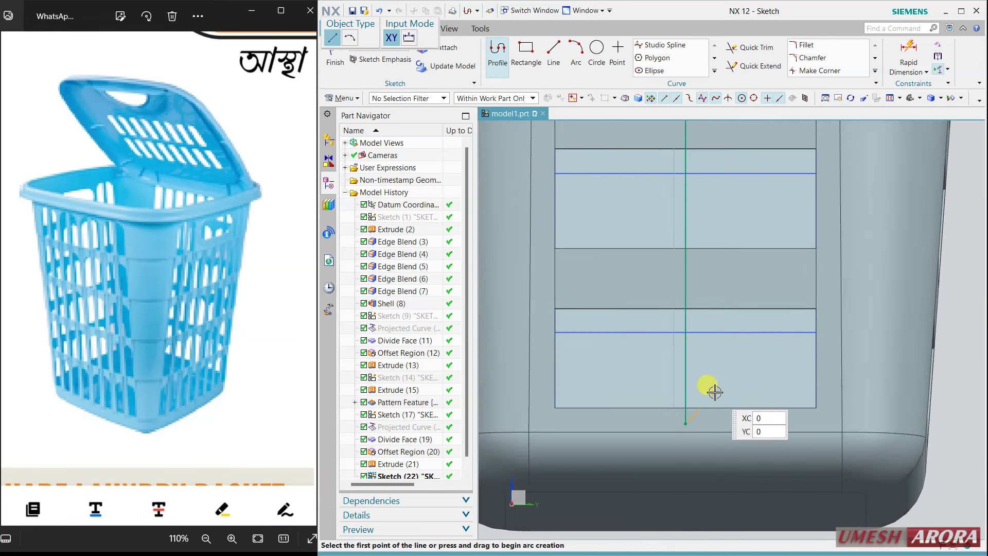
key("Escape")
key("Home")
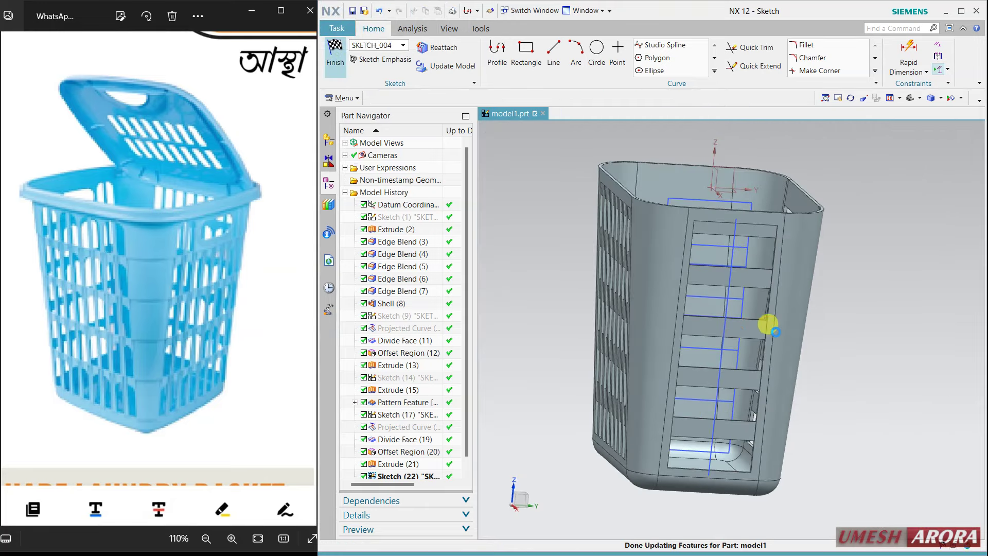
key("ctrl+q")
middle_click_drag(820, 330, 655, 217)
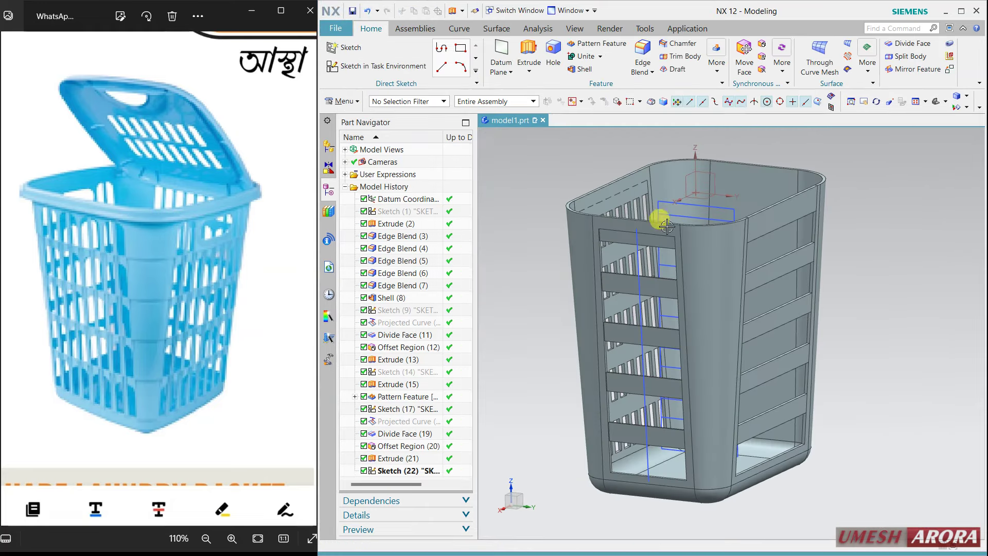
left_click(520, 49)
- Extrude the single vertical sketch line with a 1 mm end distance
scroll(624, 249, "up", 1)
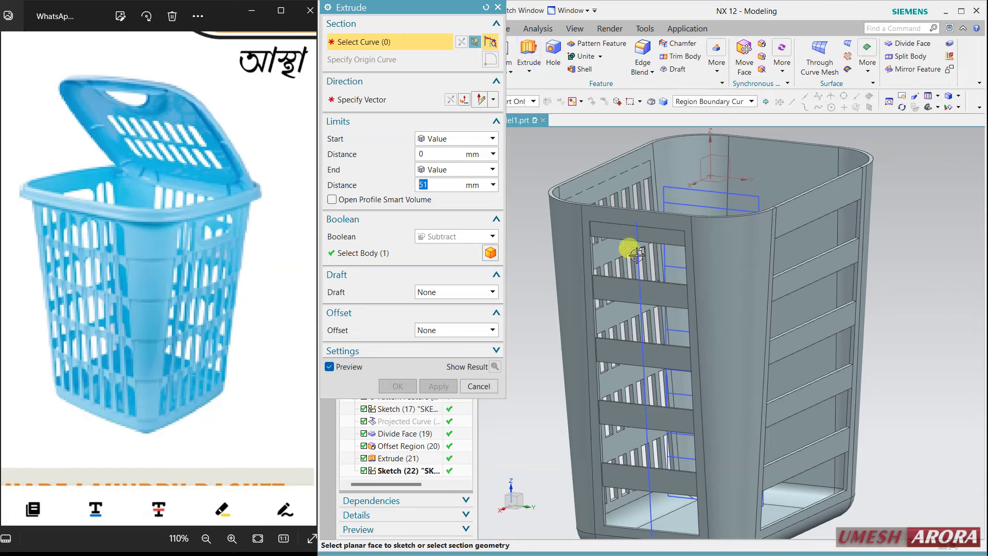
left_click(704, 101)
left_click(689, 116)
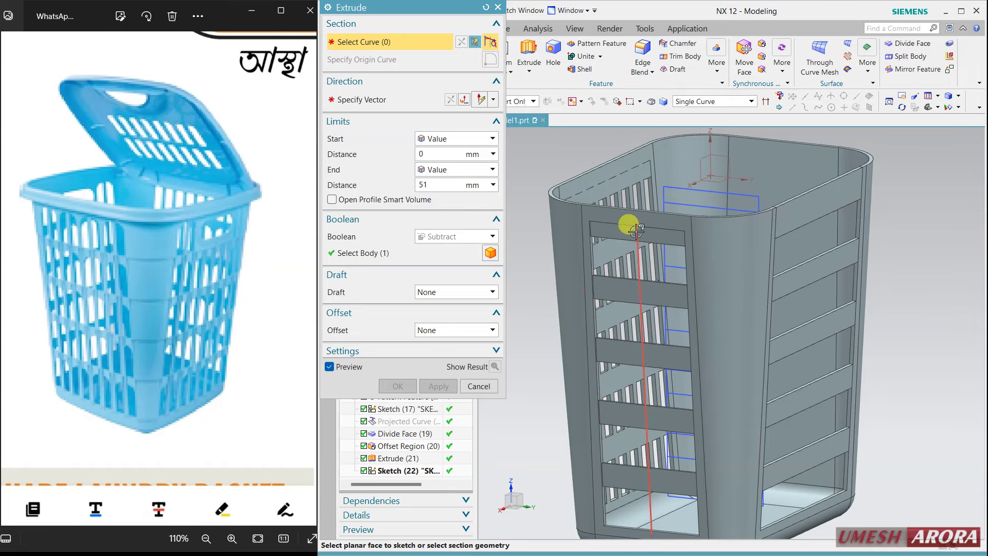
left_click(635, 231)
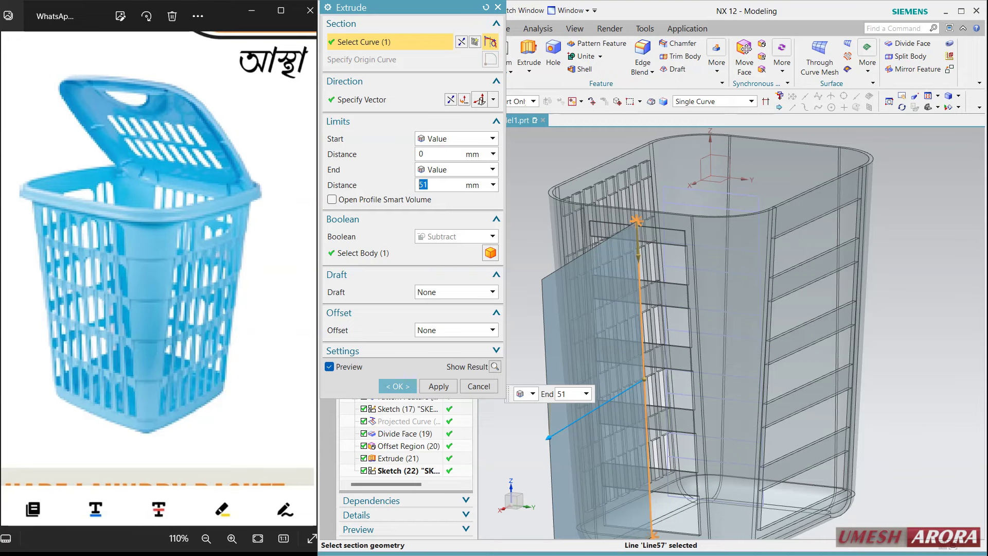
type("1")
key("Return")
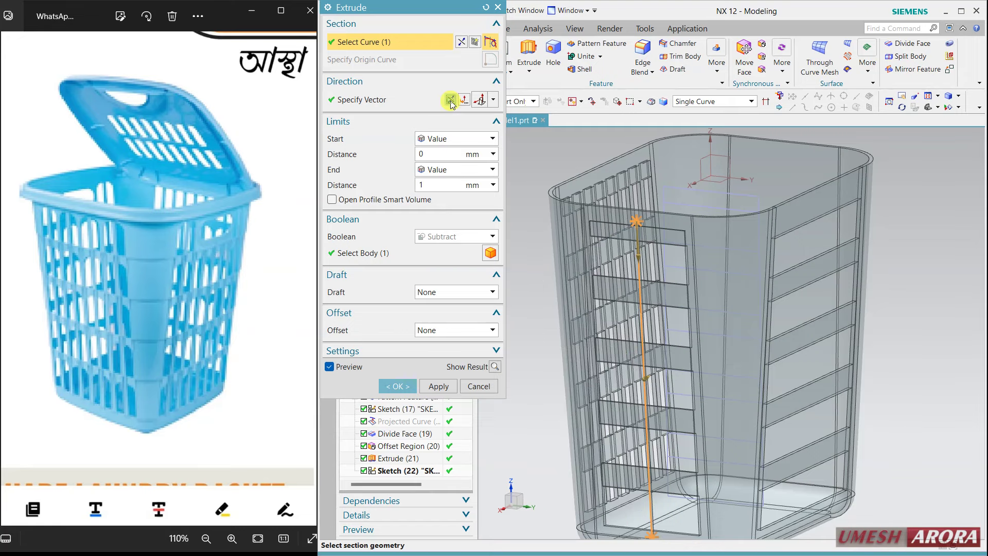
- Give the rib a symmetric 1 mm offset and unite it with the basket body
left_click(441, 237)
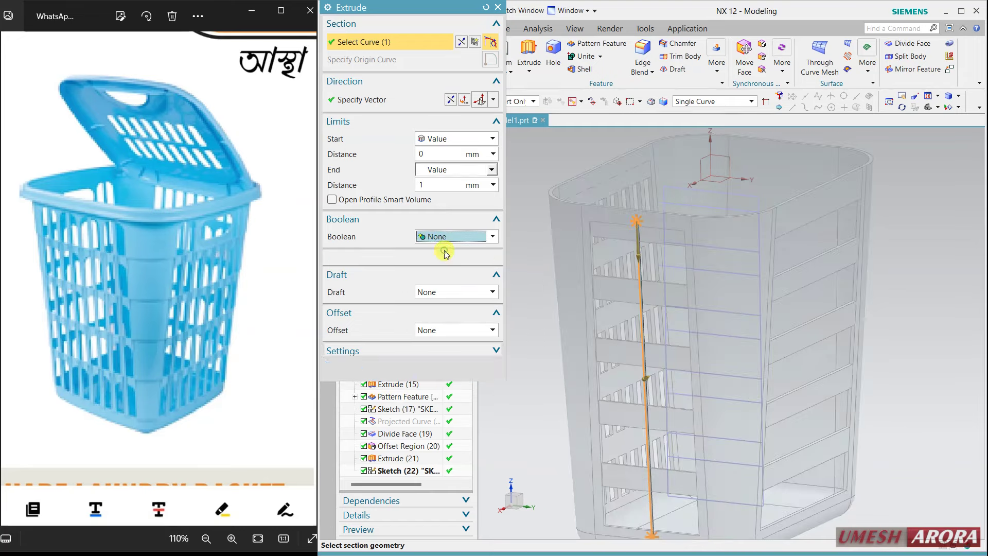
left_click(449, 316)
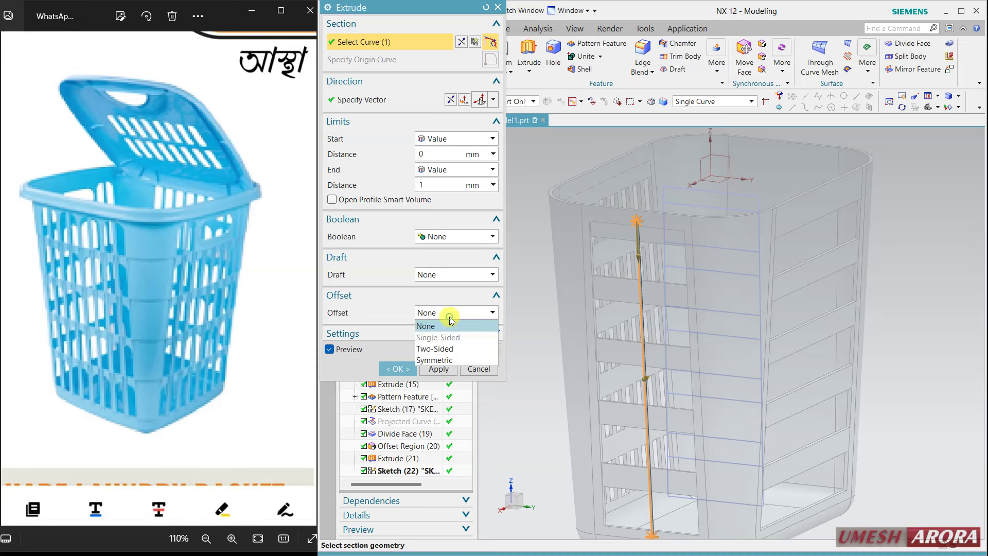
left_click(449, 360)
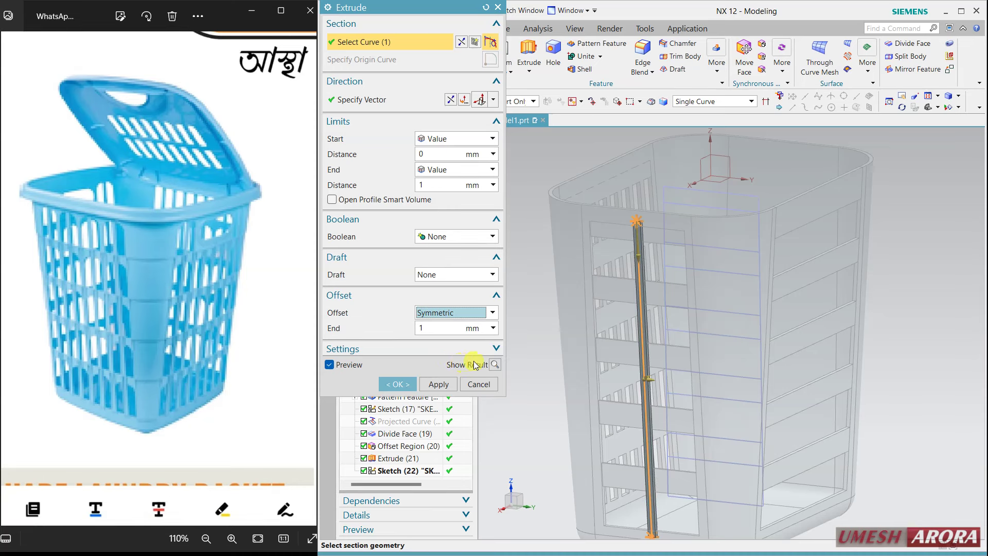
left_click(453, 237)
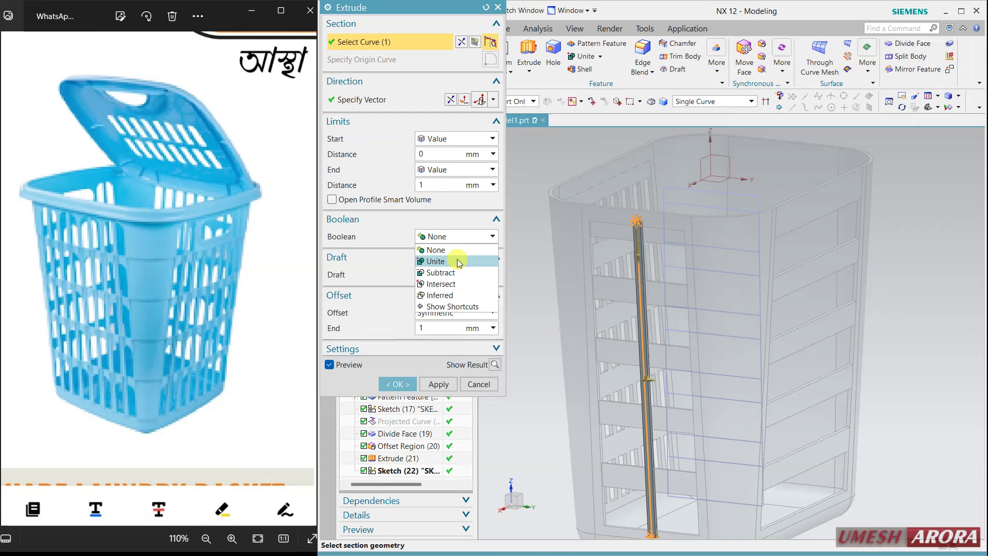
left_click(456, 260)
left_click(400, 400)
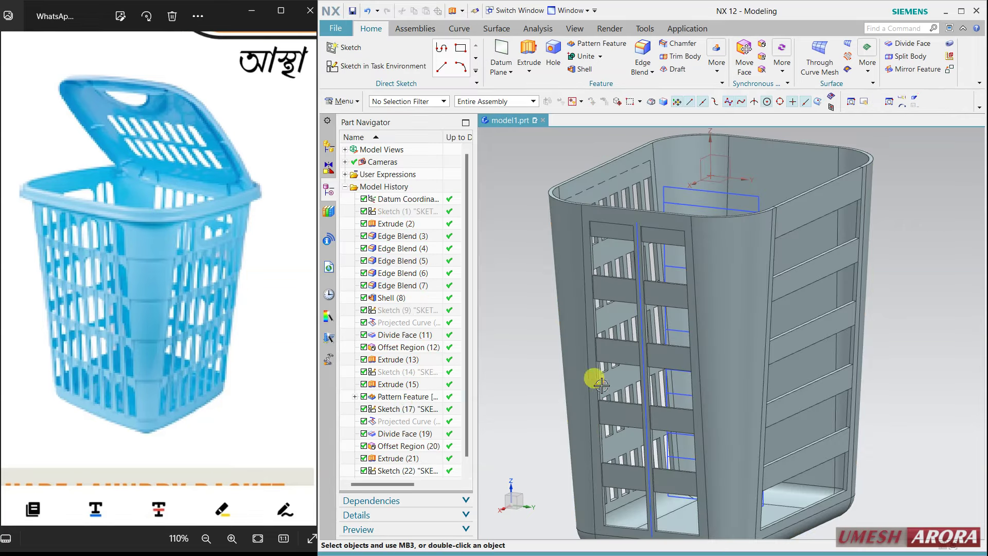
- Pattern Extrude (23) linearly across the front panel and preview the repeated ribs
mouse_move(722, 353)
middle_mouse_down()
mouse_move(690, 358)
mouse_move(673, 347)
mouse_move(678, 356)
mouse_move(670, 323)
middle_mouse_up()
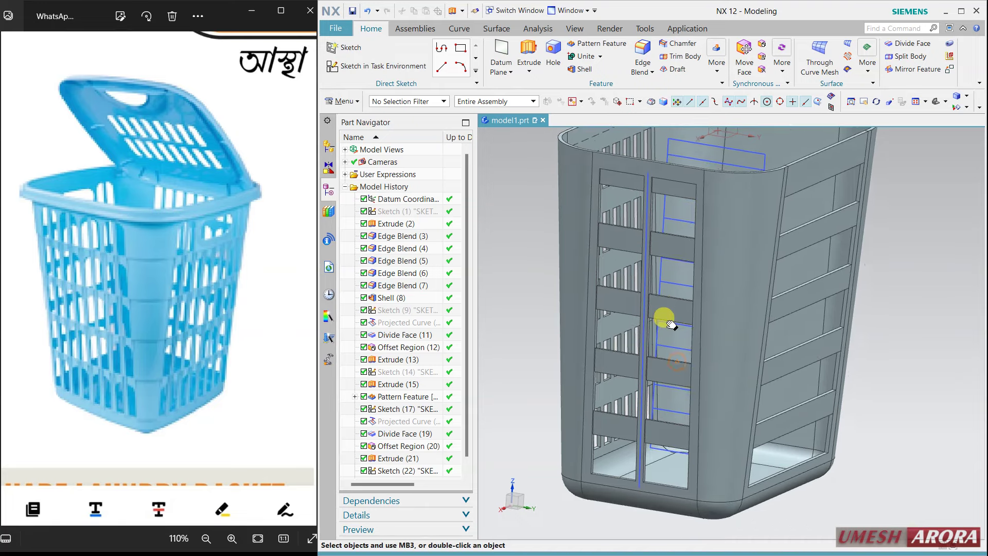
mouse_move(657, 375)
middle_mouse_down()
mouse_move(633, 393)
mouse_move(674, 410)
mouse_move(683, 402)
mouse_move(672, 286)
middle_mouse_up()
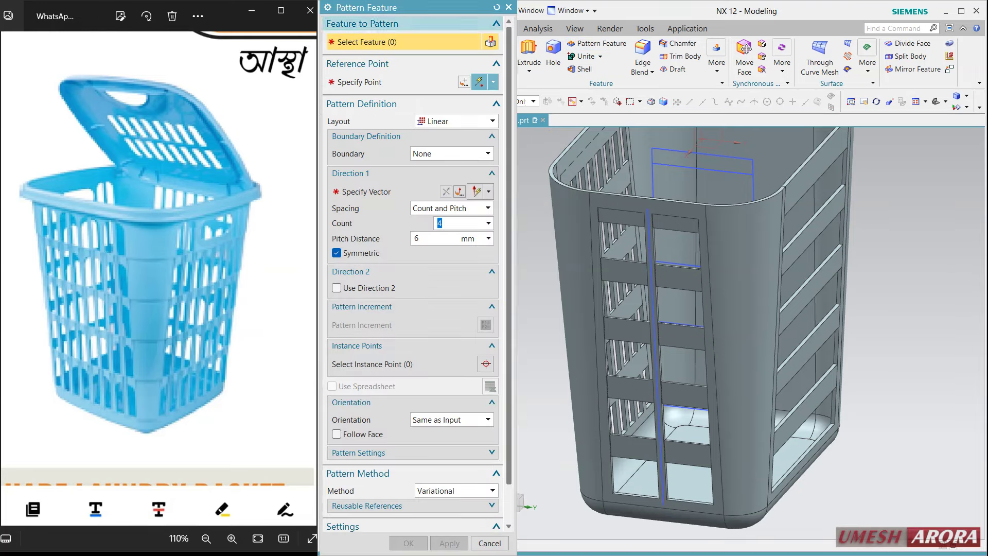
left_click_drag(381, 8, 237, 10)
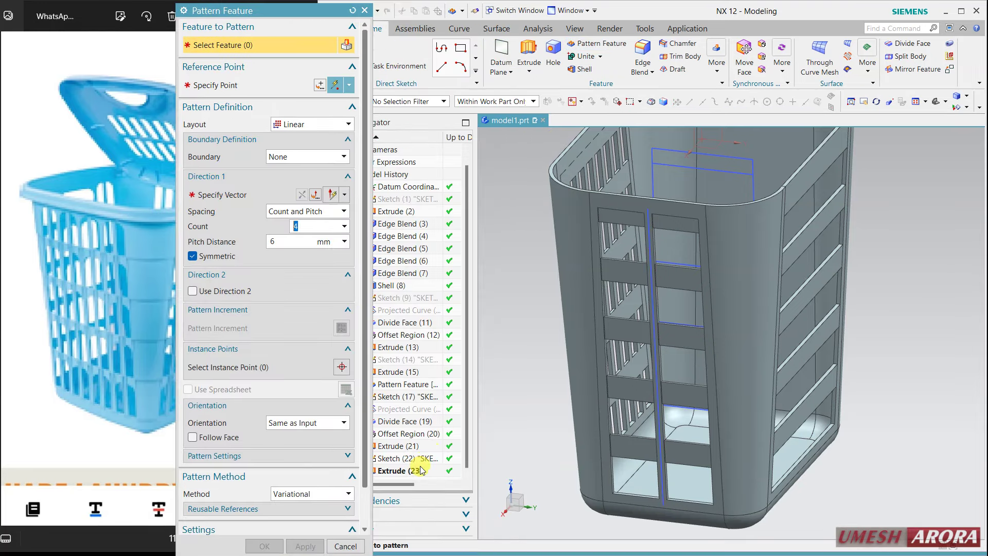
left_click(419, 468)
left_click(221, 194)
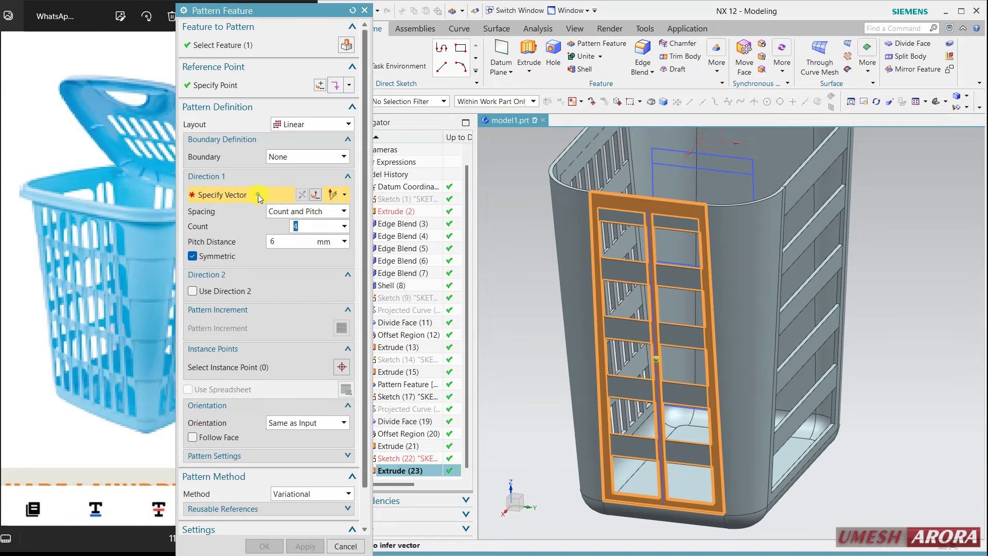
left_click(757, 335)
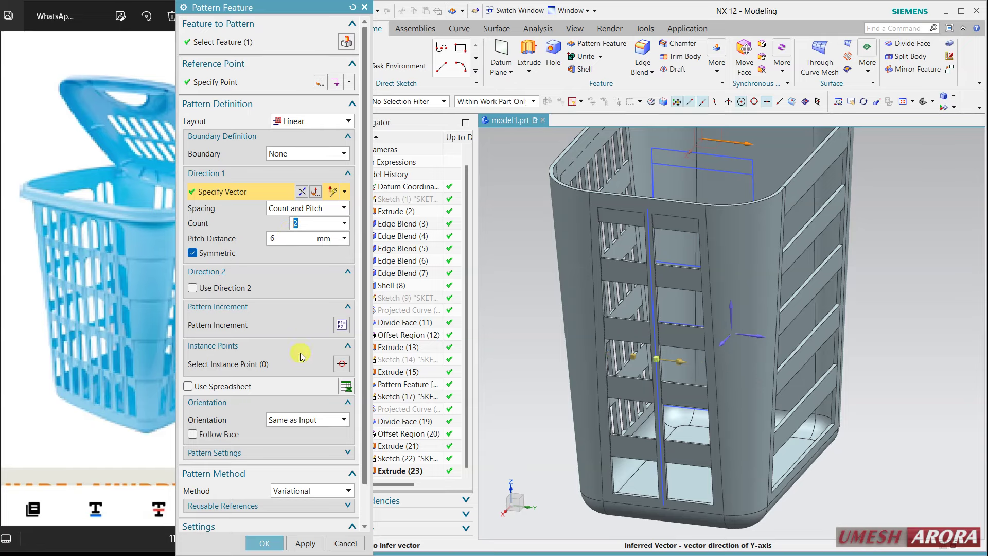
scroll(347, 506, "down", 2)
left_click(353, 523)
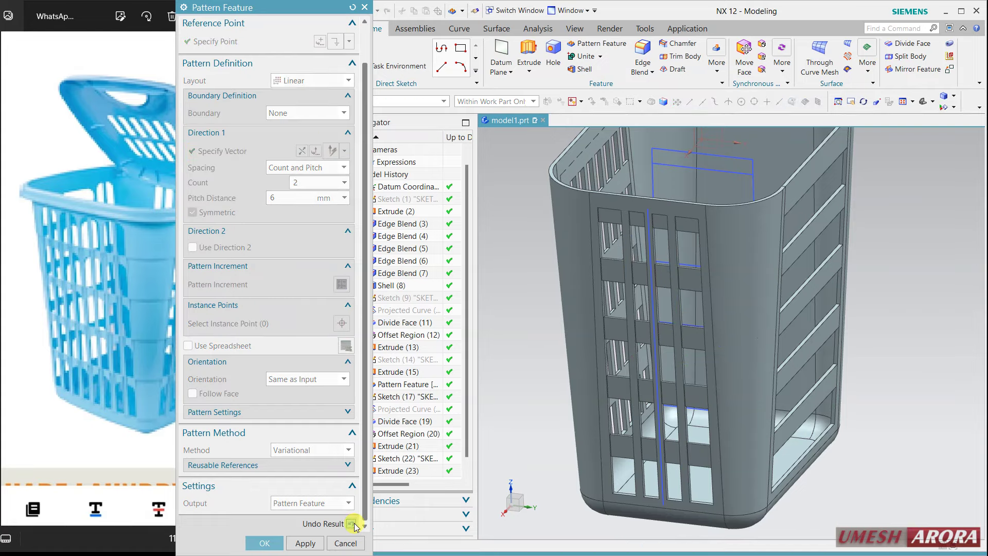
- Finish the symmetric pattern at 7 mm pitch, count 2, and inspect the result
mouse_move(483, 431)
middle_mouse_down()
mouse_move(558, 353)
mouse_move(534, 371)
mouse_move(562, 375)
mouse_move(550, 381)
middle_mouse_up()
left_click(327, 447)
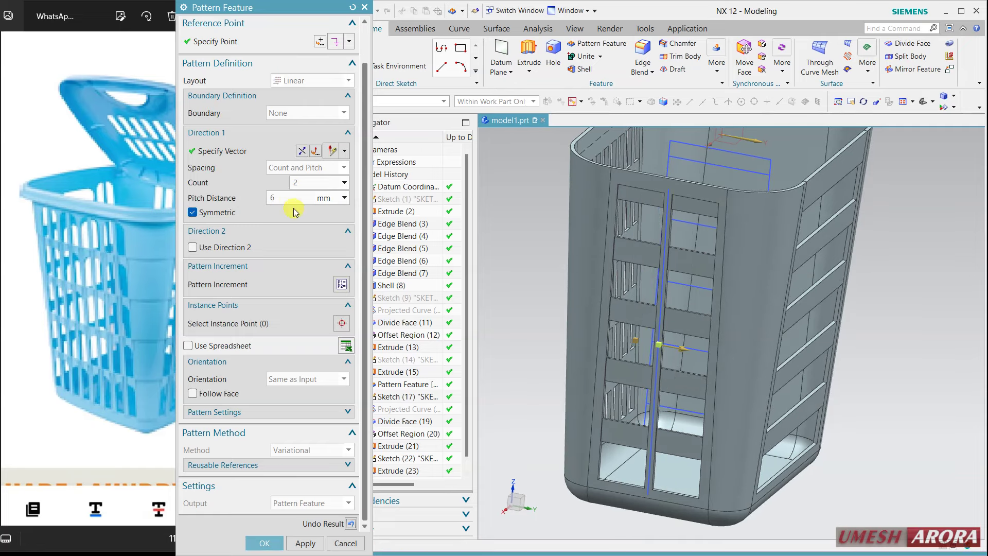
left_click(308, 197)
type("7")
double_click(293, 200)
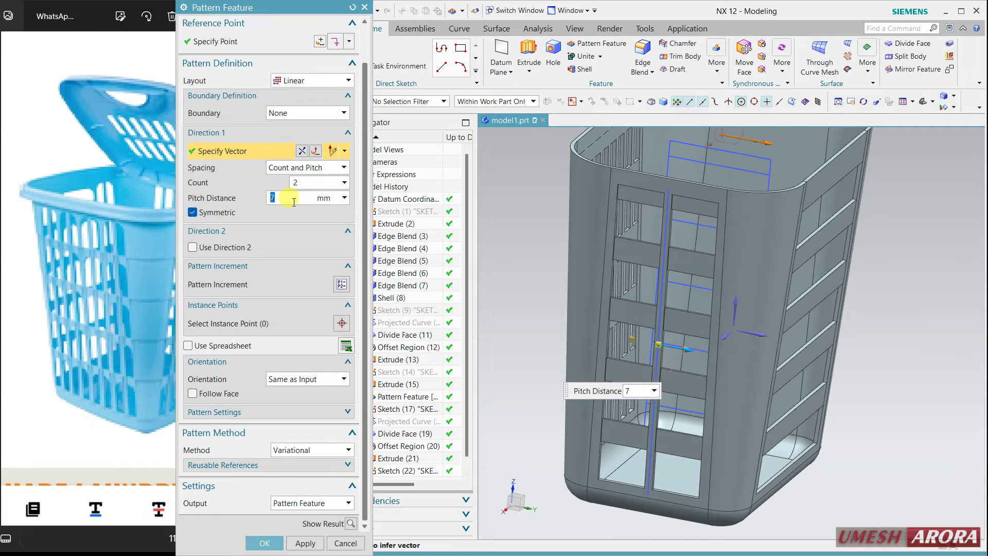
left_click(351, 523)
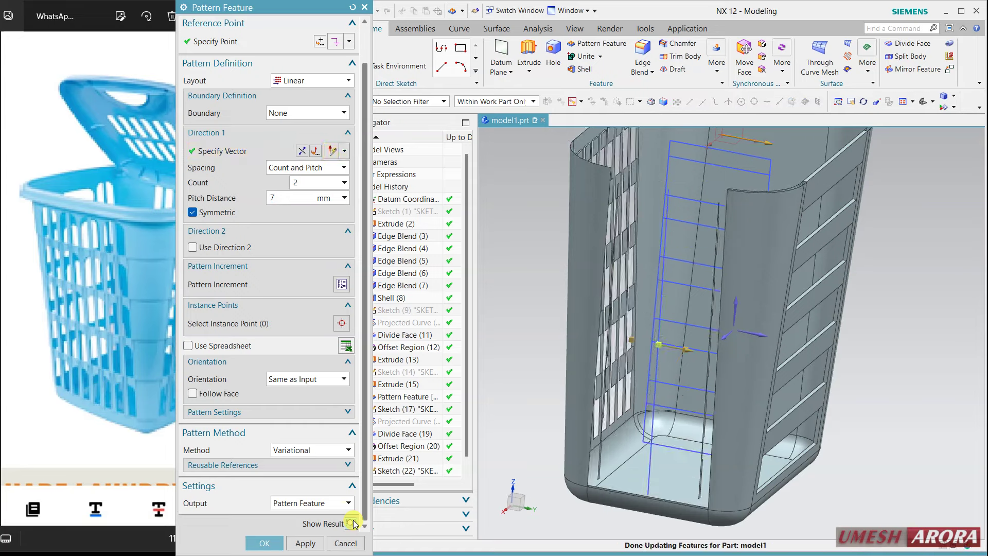
left_click(264, 543)
mouse_move(716, 353)
middle_mouse_down()
mouse_move(733, 344)
mouse_move(772, 408)
mouse_move(771, 334)
mouse_move(768, 377)
middle_mouse_up()
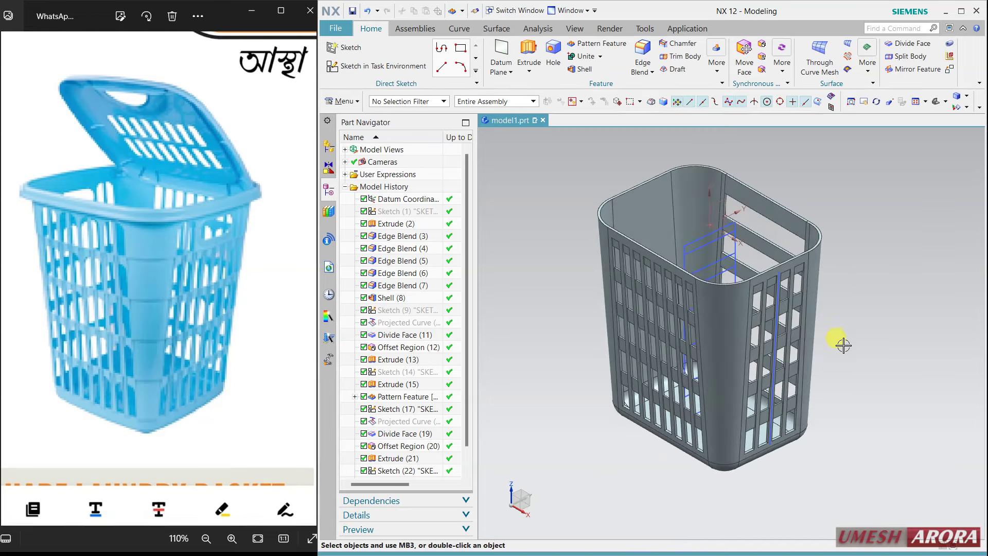
mouse_move(843, 345)
middle_mouse_down()
mouse_move(809, 331)
mouse_move(820, 375)
mouse_move(826, 358)
middle_mouse_up()
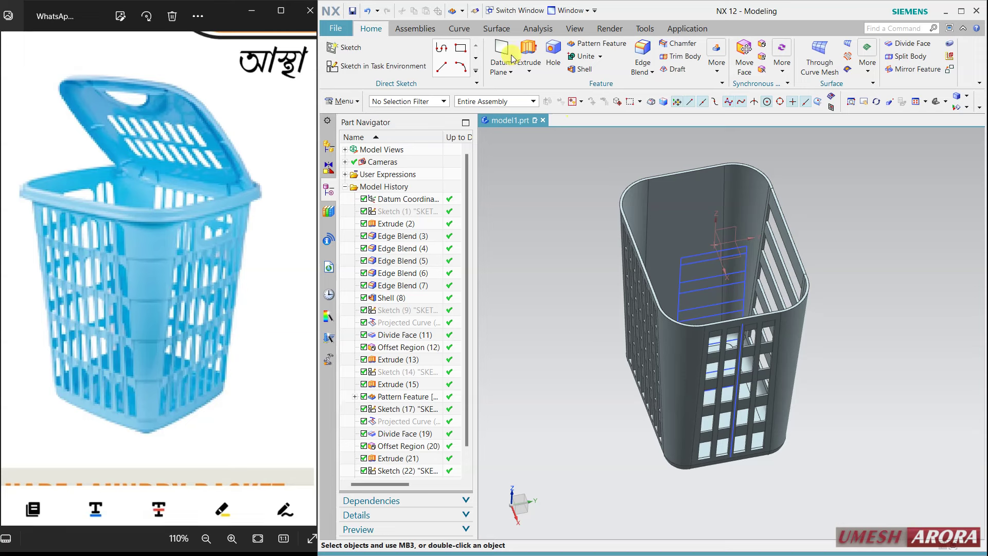
left_click(498, 41)
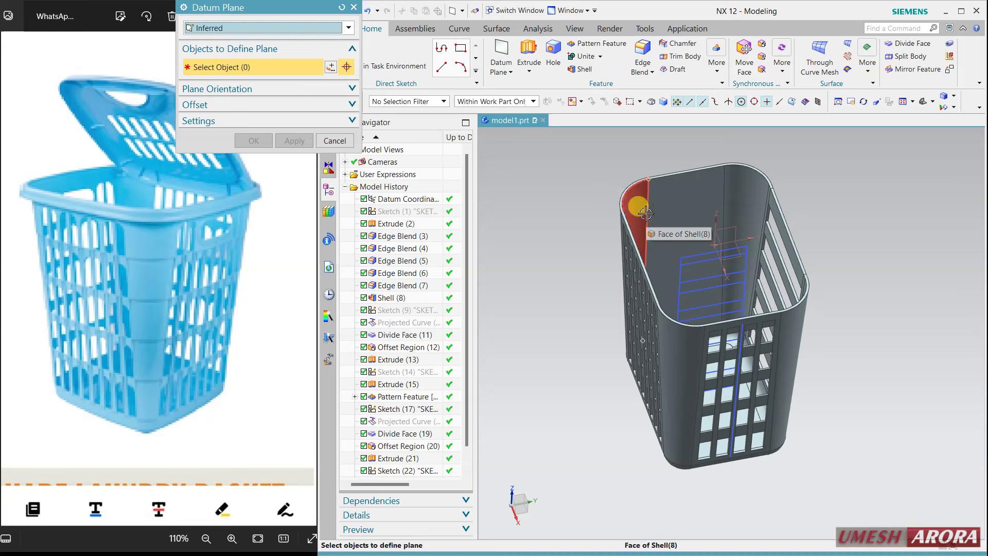
left_click(720, 226)
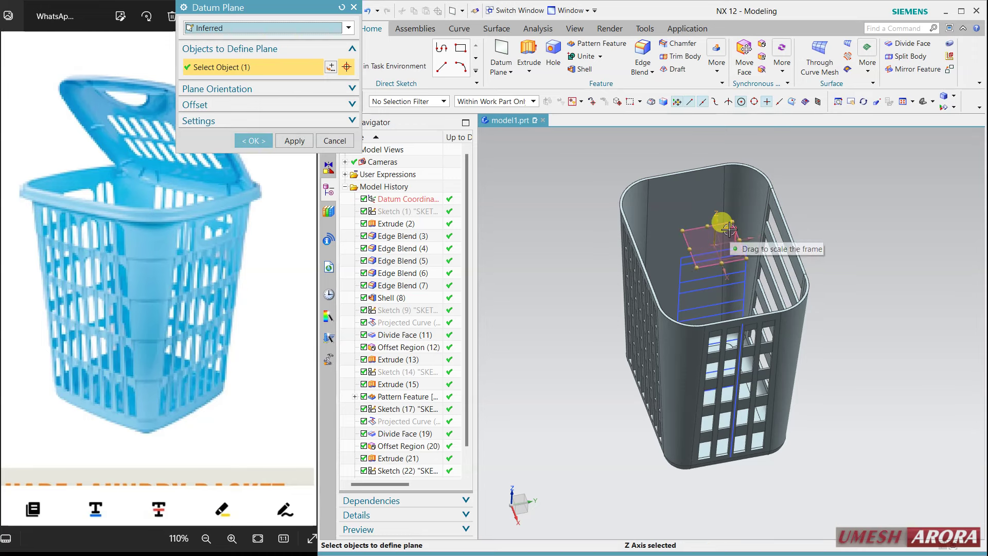
left_click(716, 226)
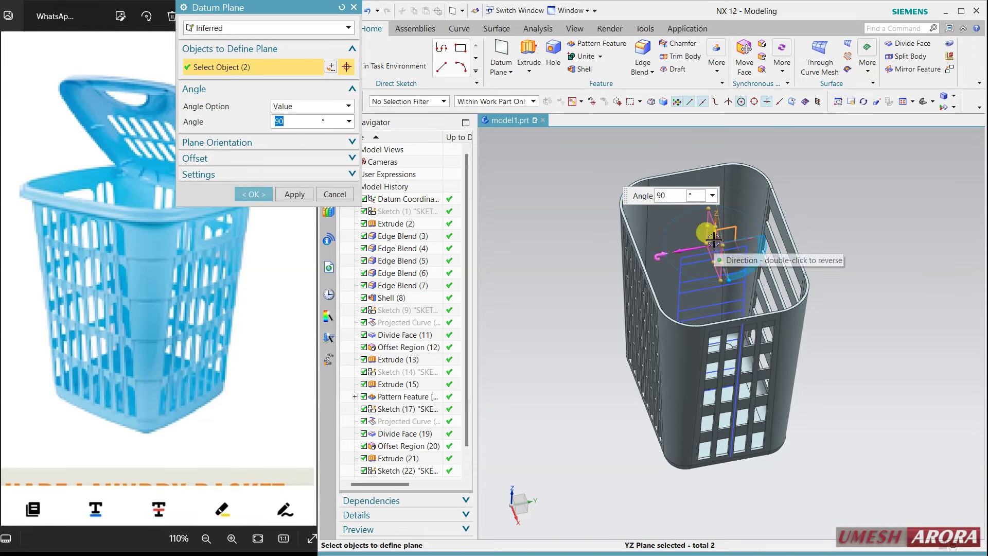
type("45")
key("Return")
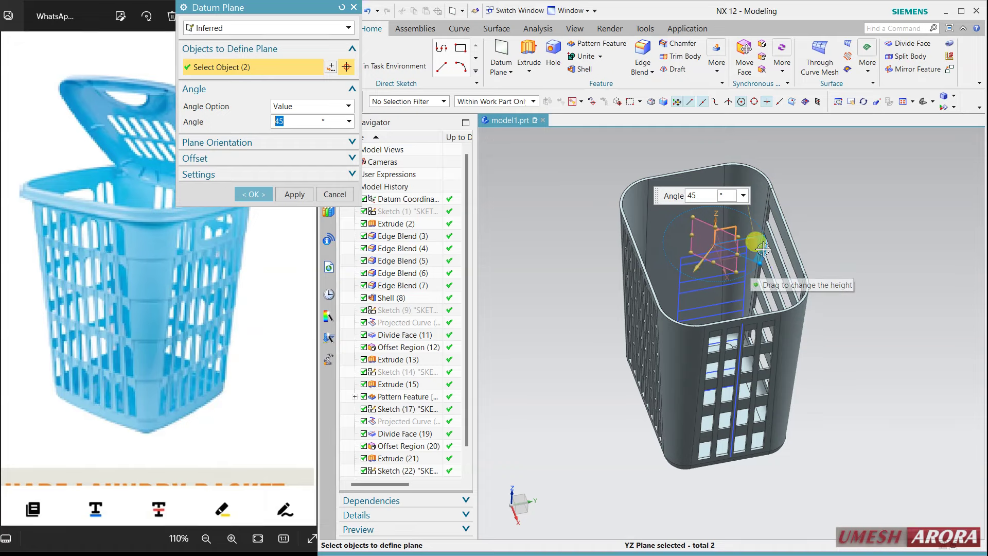
left_click_drag(740, 254, 857, 311)
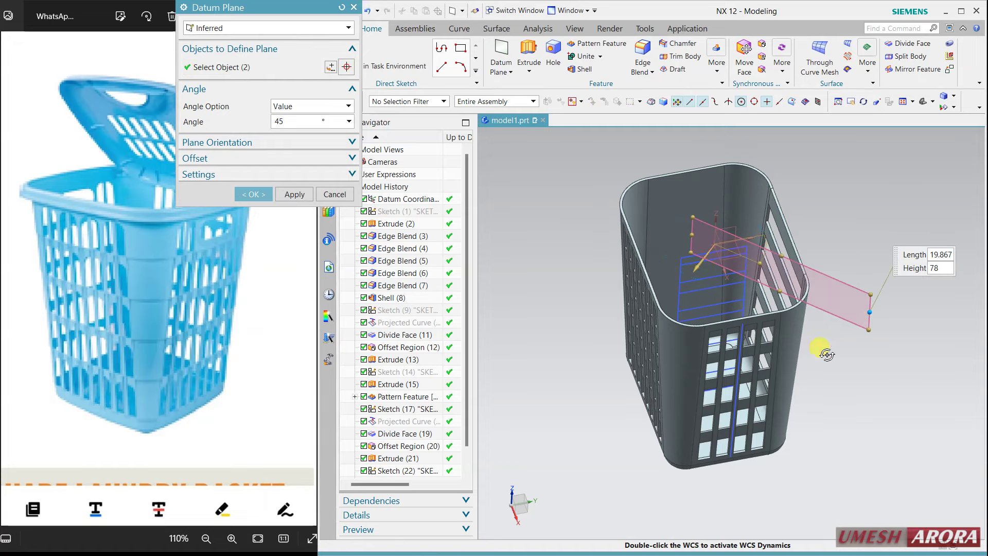
middle_click_drag(820, 341, 827, 370)
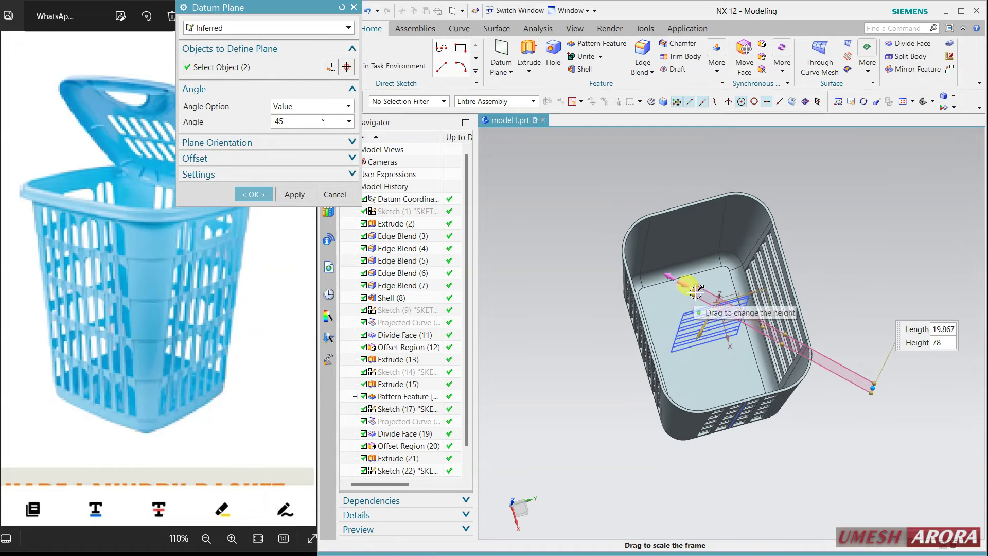
left_click_drag(671, 282, 586, 230)
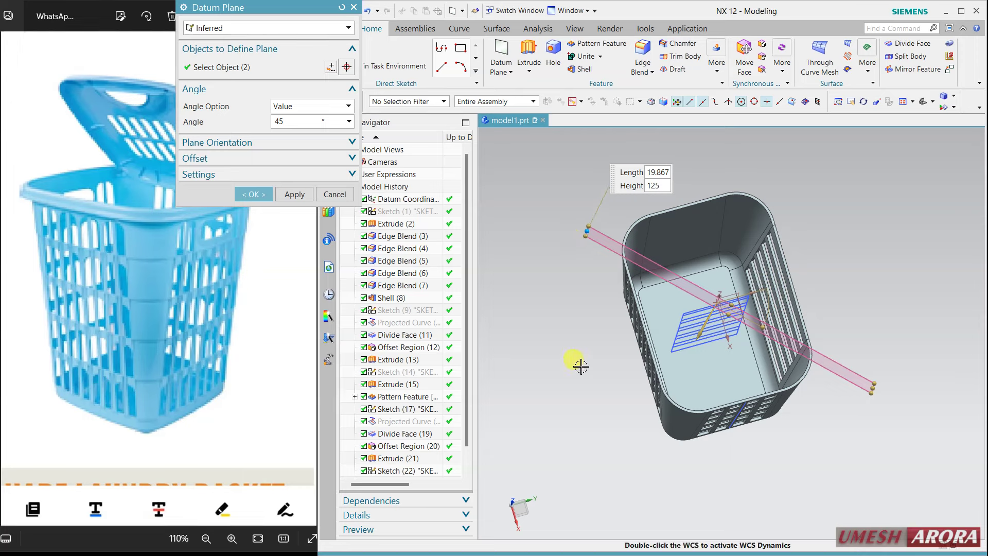
left_click(334, 194)
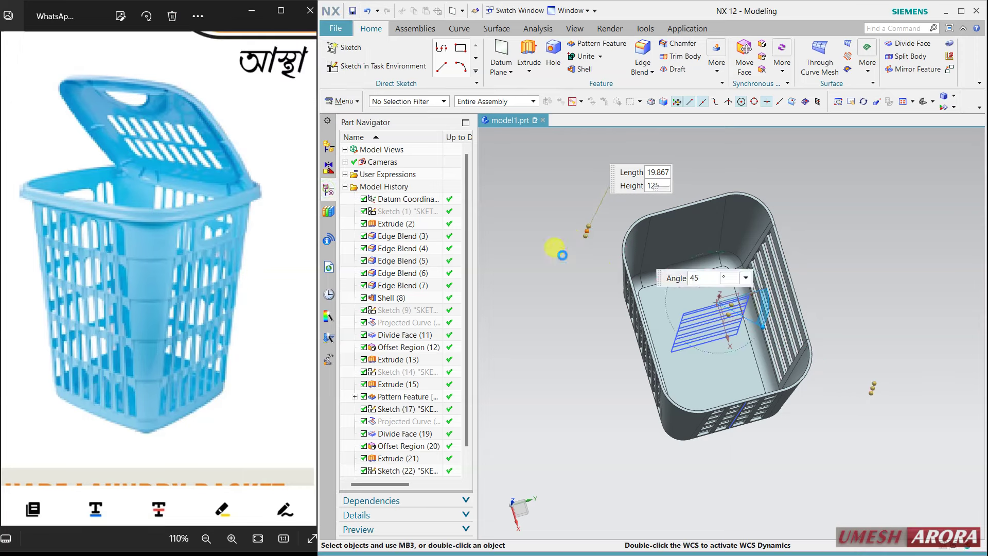
middle_click_drag(837, 284, 823, 287)
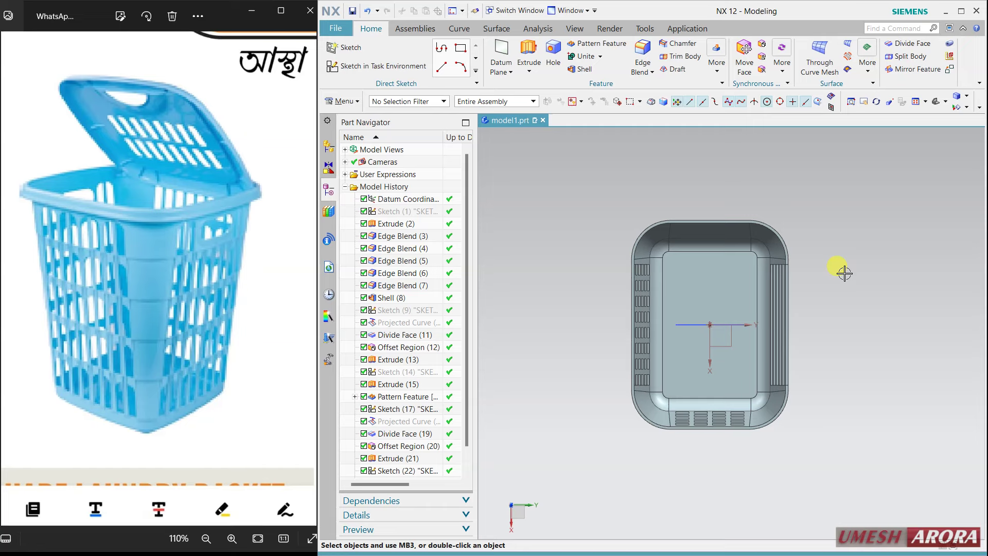
mouse_move(821, 258)
middle_mouse_down()
mouse_move(815, 214)
mouse_move(869, 220)
mouse_move(849, 192)
mouse_move(873, 216)
mouse_move(833, 208)
middle_mouse_up()
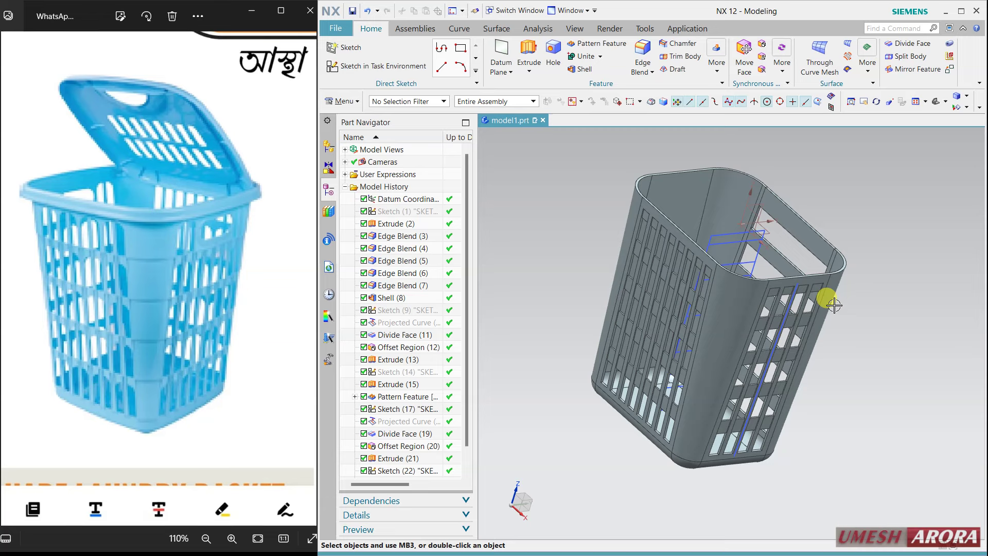
middle_click_drag(768, 298, 761, 277)
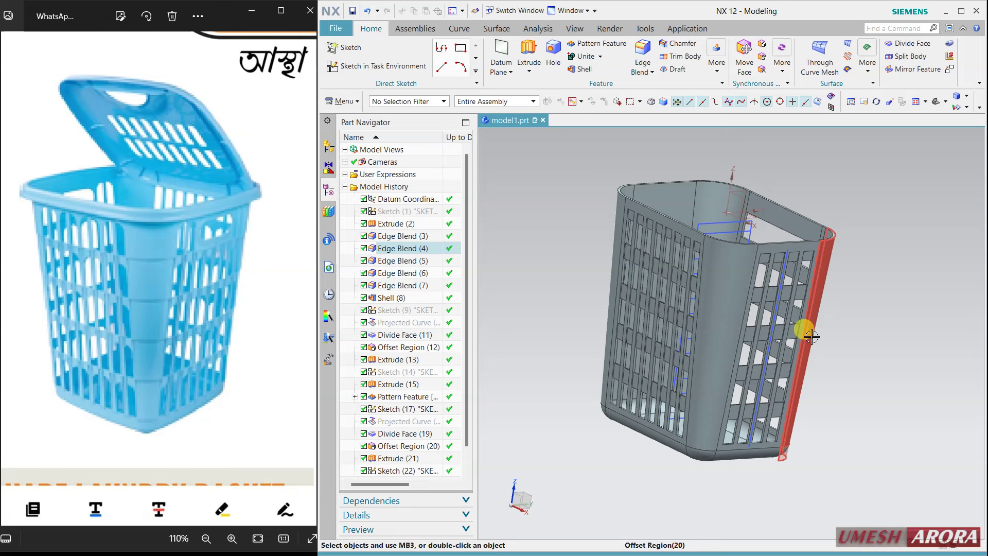
mouse_move(816, 370)
middle_mouse_down()
mouse_move(817, 452)
mouse_move(813, 439)
mouse_move(840, 422)
mouse_move(833, 388)
mouse_move(857, 388)
mouse_move(820, 399)
mouse_move(843, 414)
mouse_move(839, 424)
middle_mouse_up()
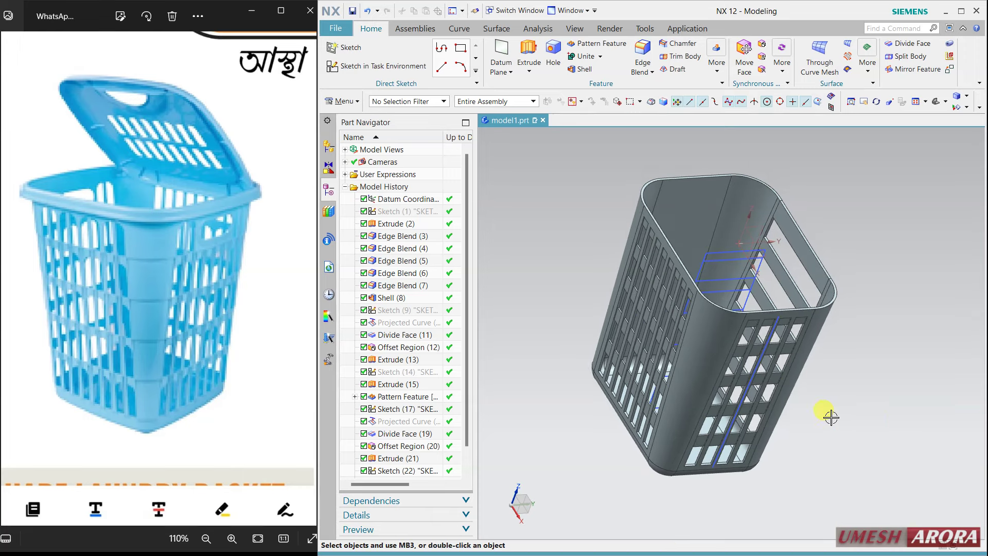
- Trim the basket body at the first datum plane, removing half of it
left_click(680, 56)
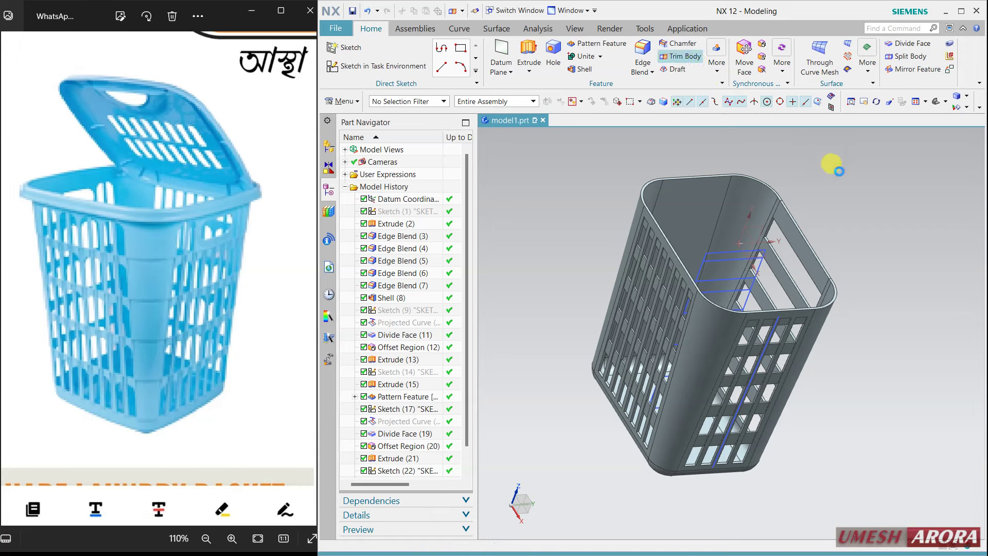
left_click(709, 310)
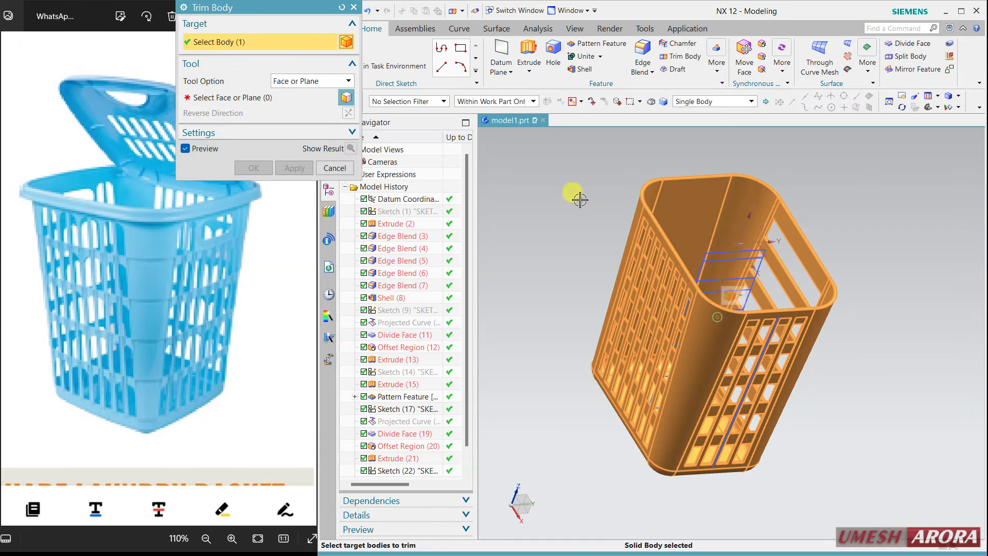
left_click(229, 102)
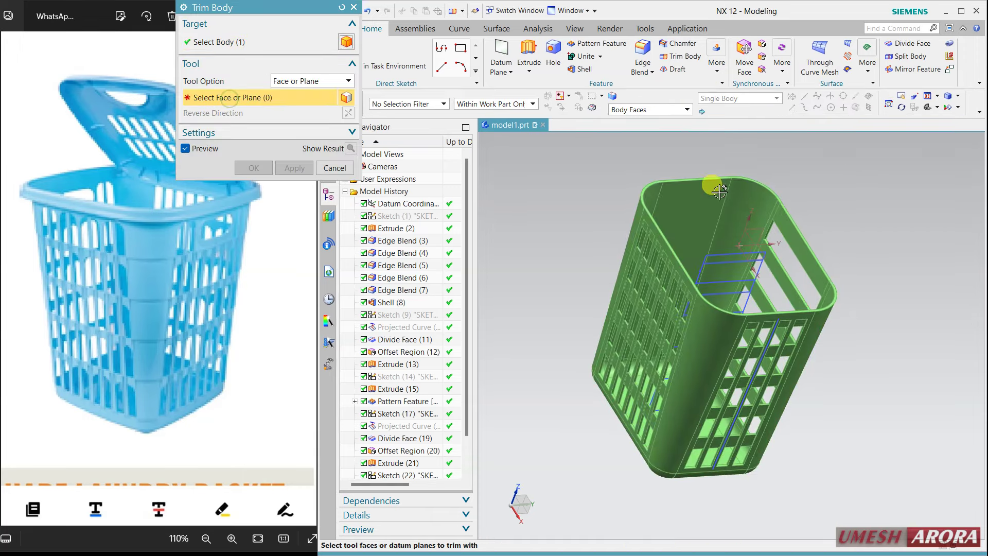
left_click(750, 236)
left_click(294, 168)
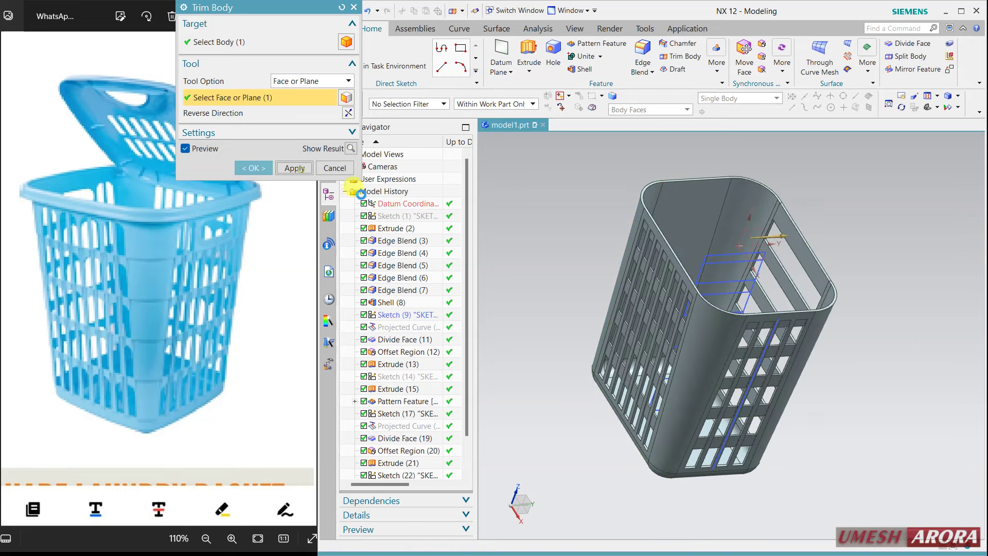
- Trim the remaining half at the other datum plane with reversed direction, leaving one quarter
left_click(620, 280)
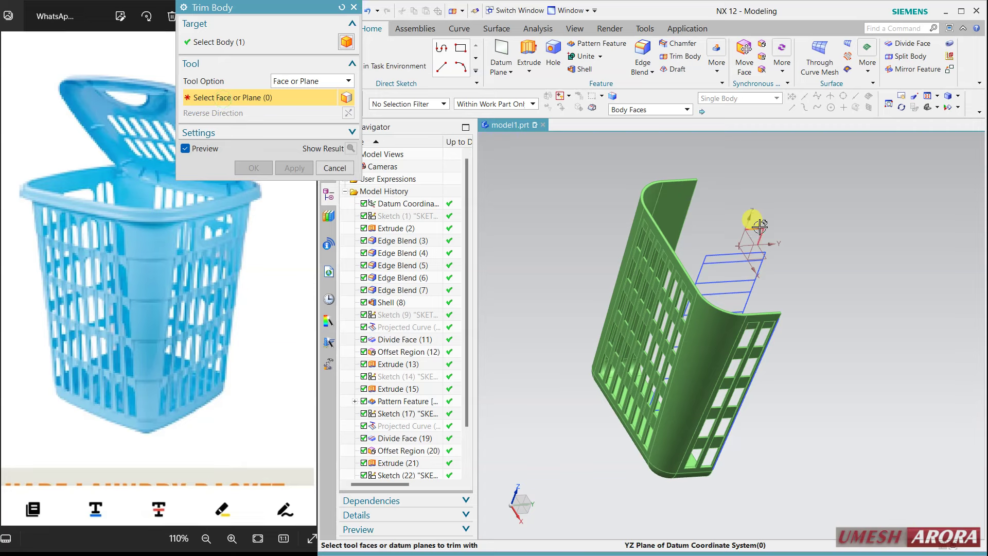
left_click(747, 216)
left_click(349, 114)
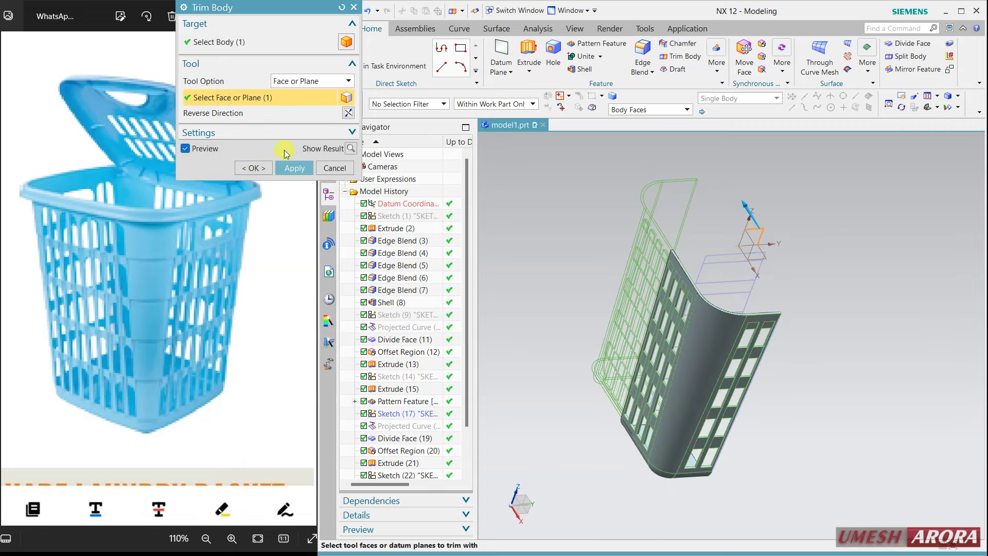
left_click(266, 168)
mouse_move(822, 267)
middle_mouse_down()
mouse_move(816, 234)
mouse_move(834, 253)
mouse_move(830, 218)
middle_mouse_up()
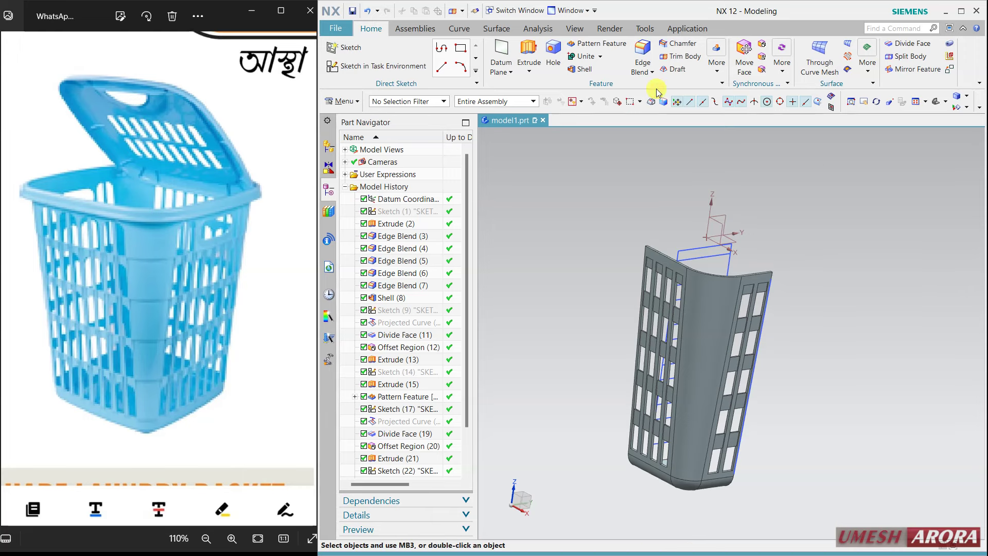
- Mirror the quarter body across the YZ datum plane with Mirror Geometry
left_click(721, 72)
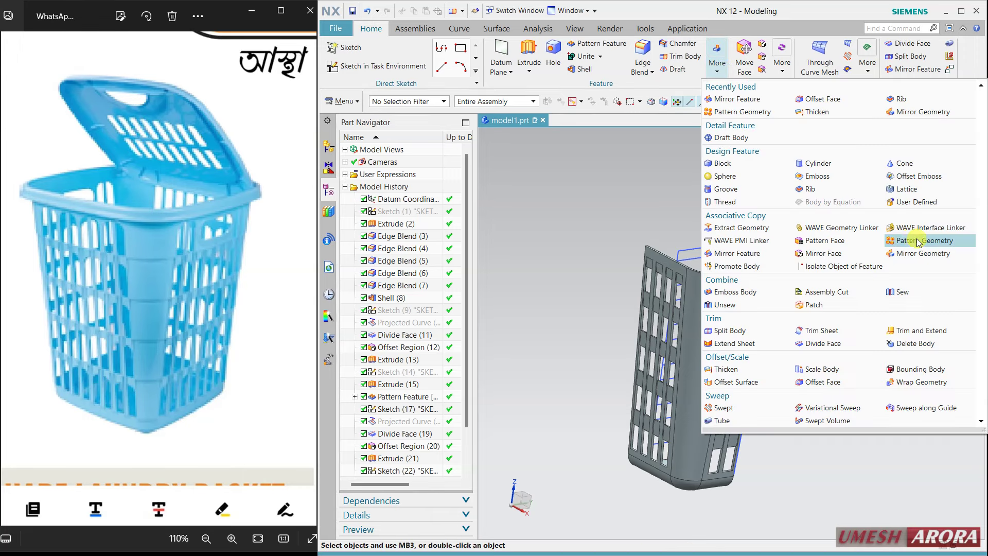
left_click(923, 255)
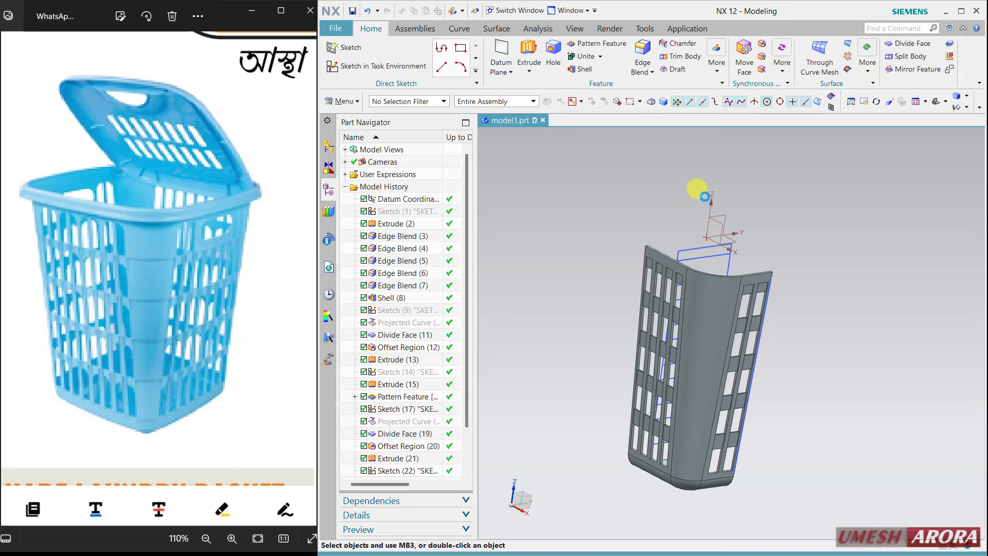
left_click(680, 314)
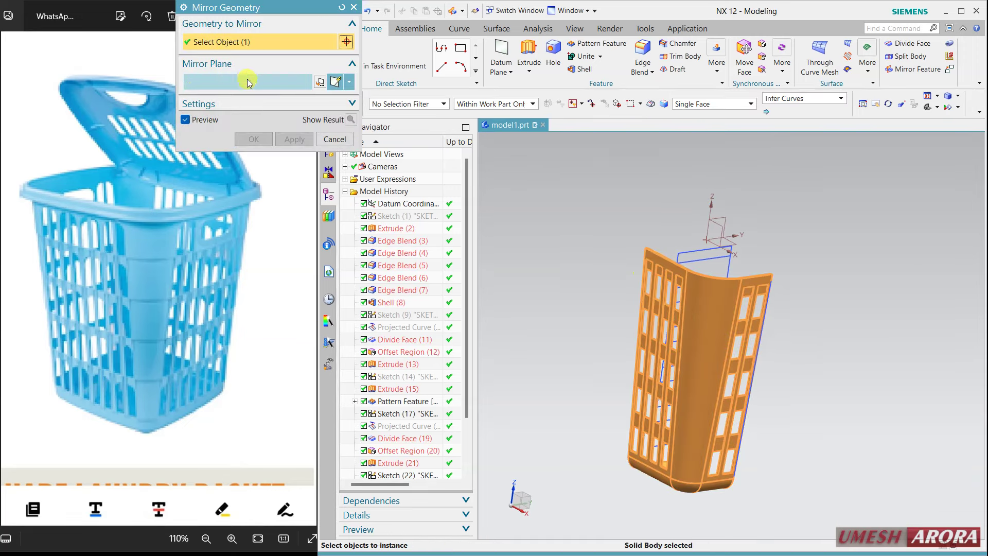
left_click(737, 204)
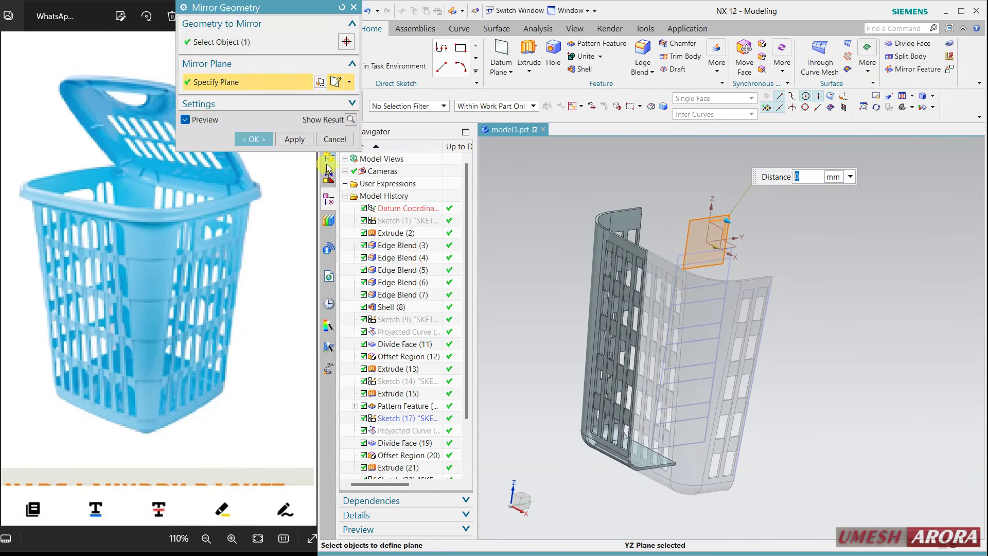
left_click(291, 140)
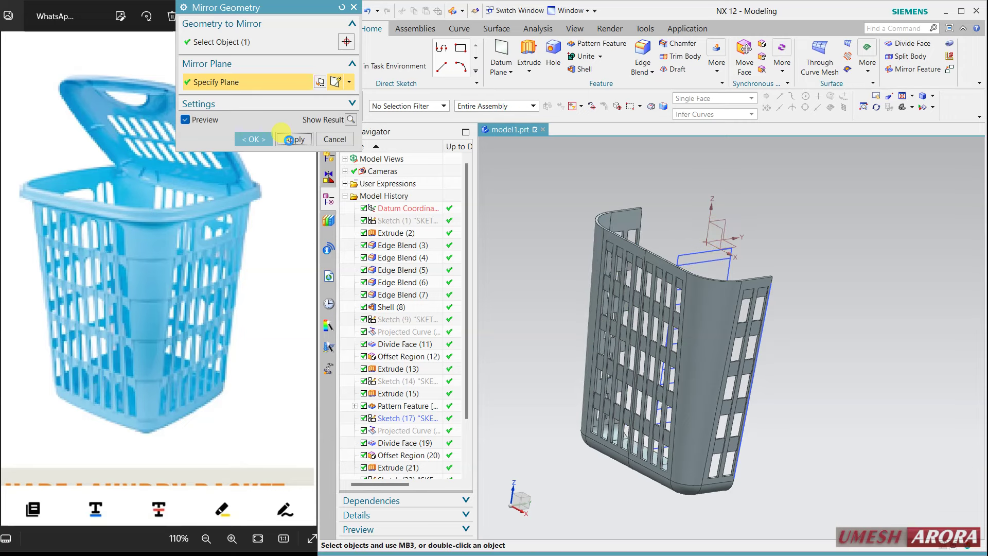
- Mirror both quarter bodies across the XZ datum plane to complete the basket
left_click(587, 221)
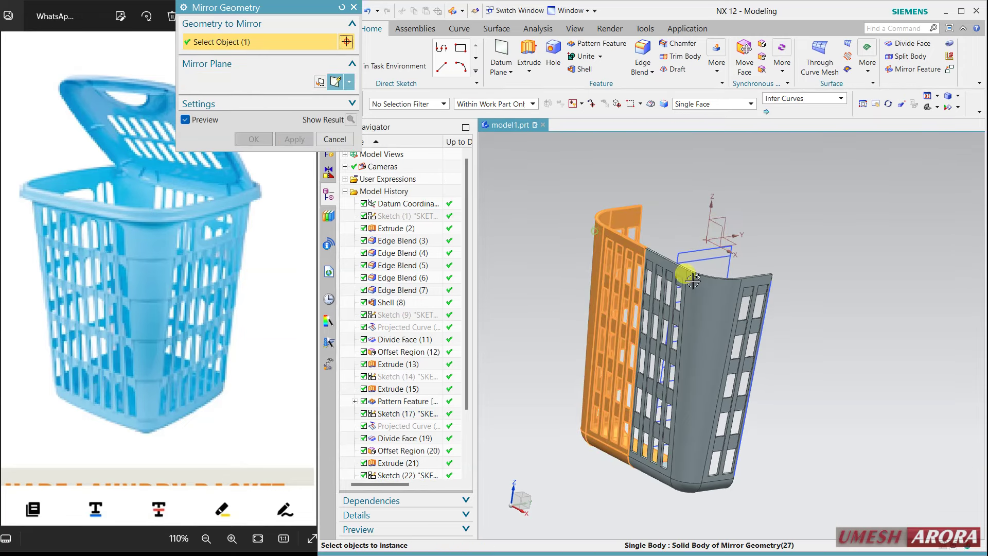
left_click(669, 270)
left_click(257, 83)
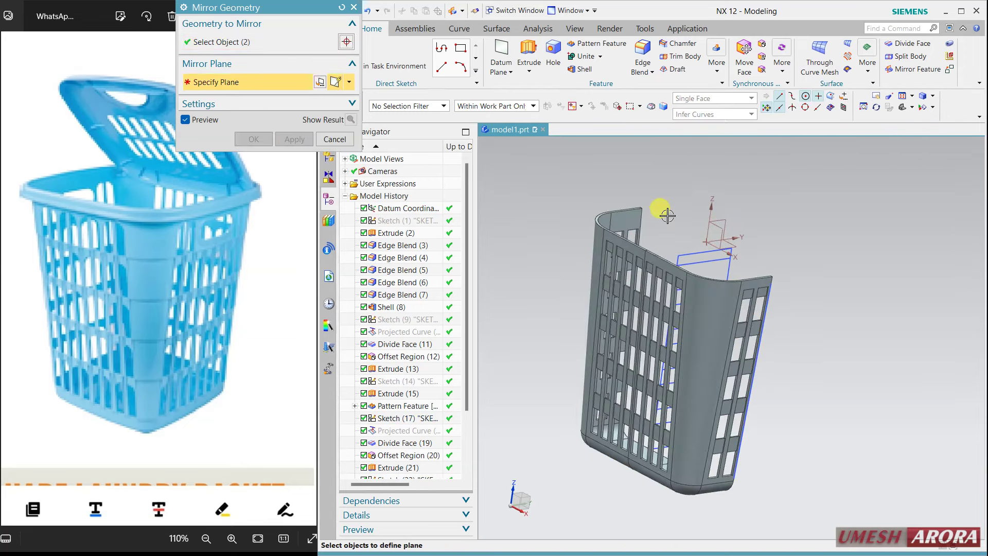
left_click(708, 227)
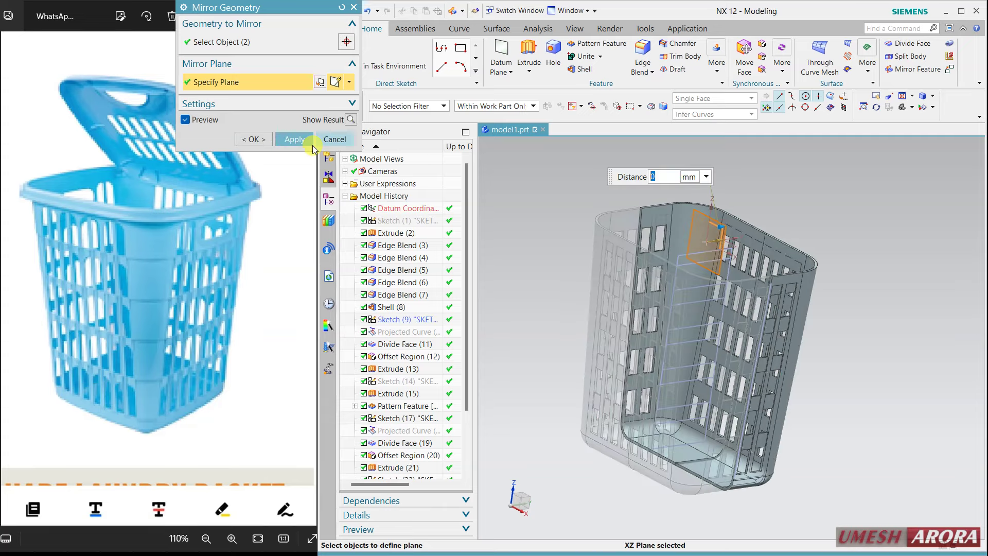
left_click(268, 144)
mouse_move(580, 309)
middle_mouse_down()
mouse_move(888, 350)
mouse_move(858, 395)
mouse_move(820, 412)
mouse_move(812, 445)
mouse_move(860, 350)
mouse_move(833, 342)
mouse_move(823, 357)
mouse_move(821, 319)
middle_mouse_up()
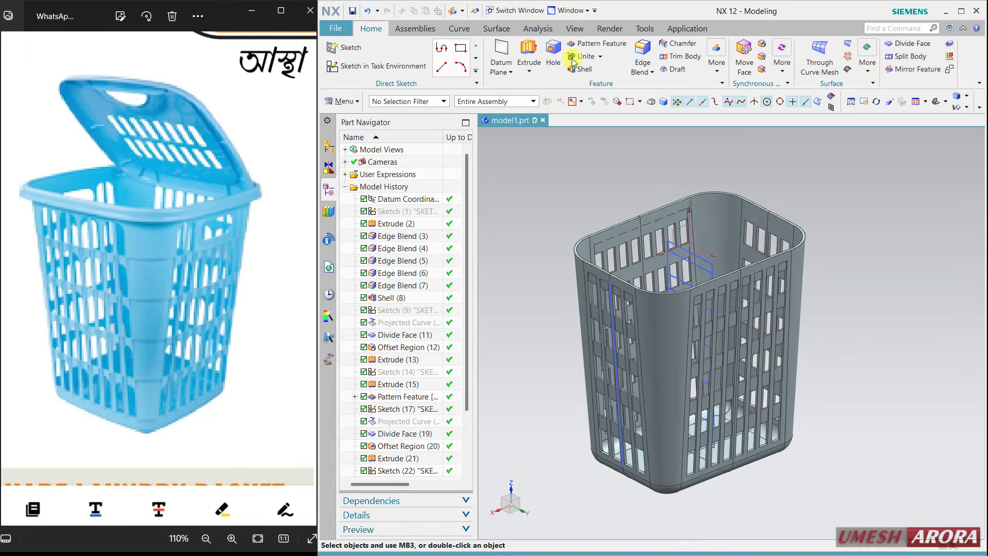
- Unite the basket target with the other three bodies into one solid
left_click(712, 221)
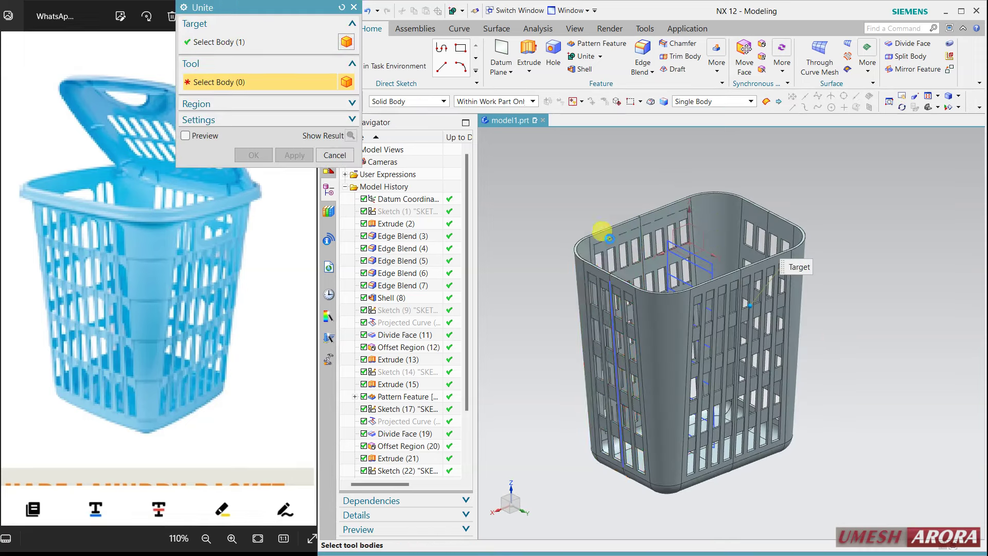
left_click(648, 229)
left_click(663, 307)
left_click(772, 283)
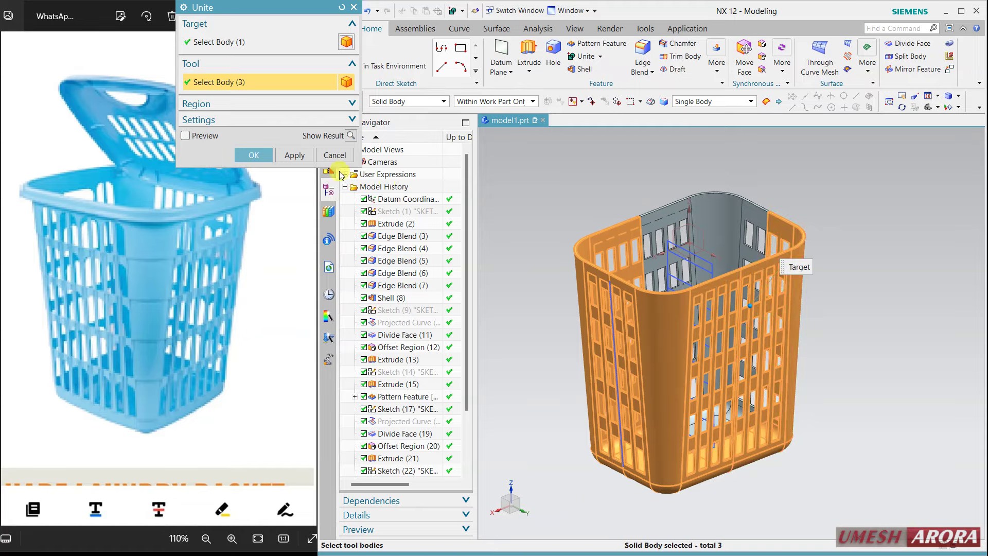
left_click(268, 162)
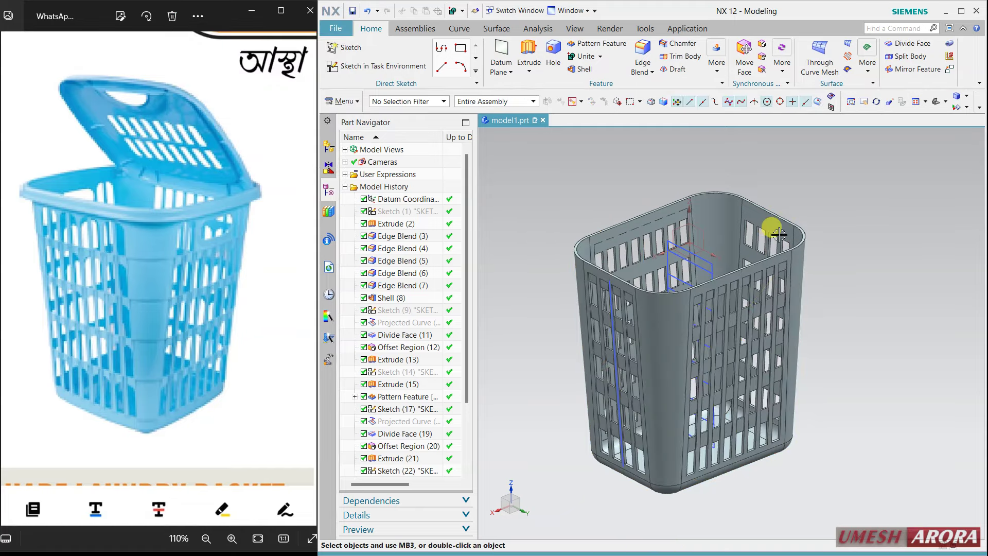
mouse_move(771, 221)
middle_mouse_down()
mouse_move(745, 194)
mouse_move(788, 240)
mouse_move(647, 276)
middle_mouse_up()
- Hide Sketch (17) and the Sketch (22) line, then orbit to check the basket
left_click(669, 260)
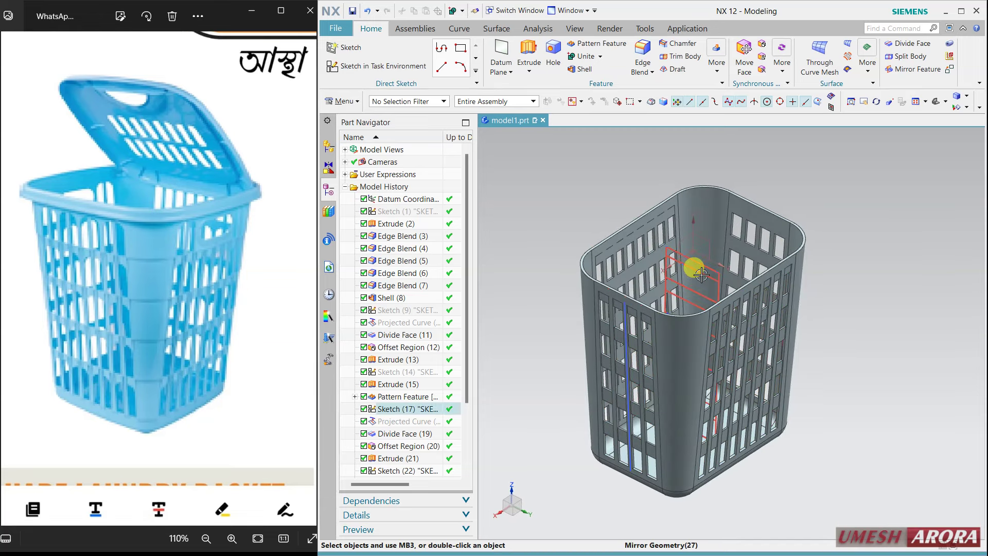
left_click(698, 291)
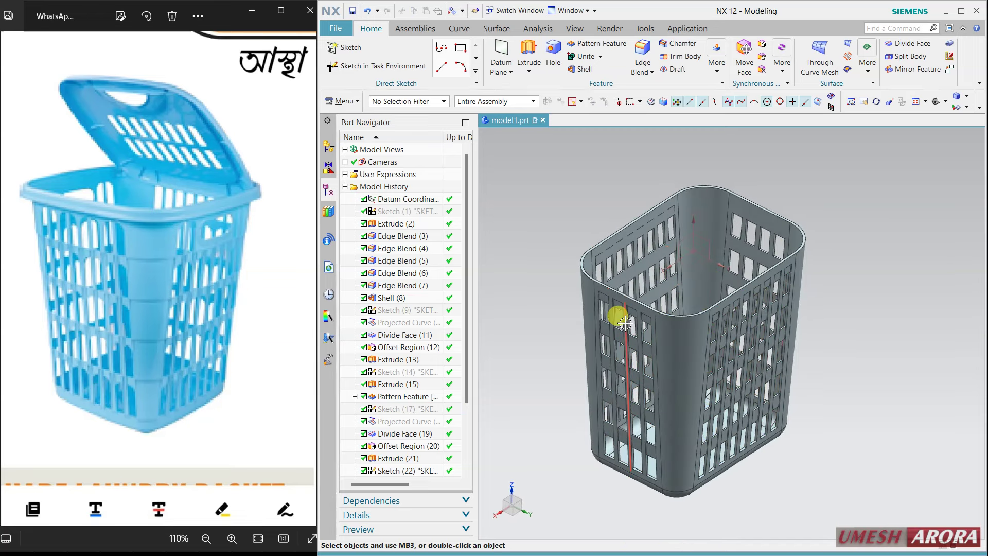
left_click(625, 322)
key("ctrl+b")
mouse_move(624, 360)
middle_mouse_down()
mouse_move(757, 381)
mouse_move(662, 391)
mouse_move(596, 375)
mouse_move(545, 388)
mouse_move(566, 386)
mouse_move(567, 400)
mouse_move(503, 396)
mouse_move(491, 371)
middle_mouse_up()
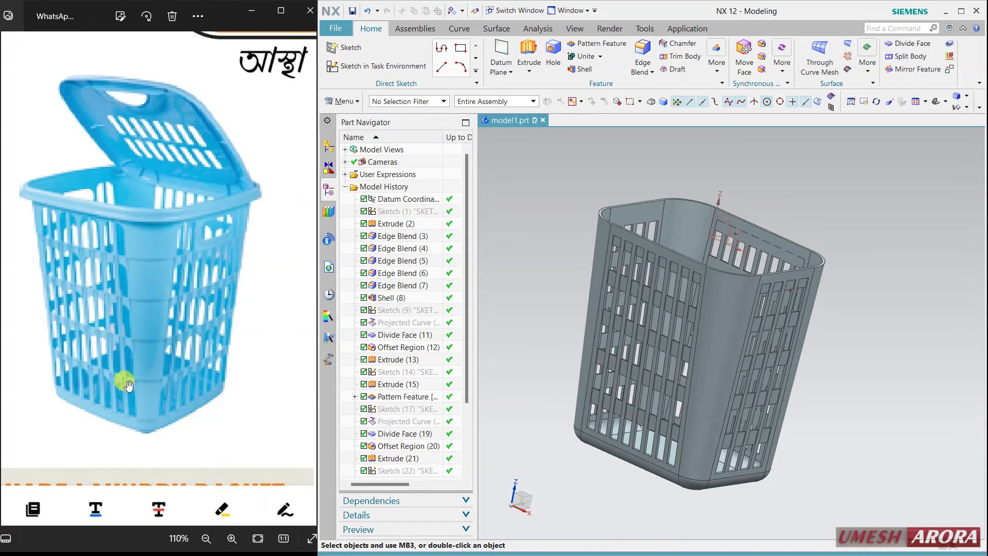
mouse_move(748, 262)
middle_mouse_down()
mouse_move(750, 250)
mouse_move(752, 259)
middle_mouse_up()
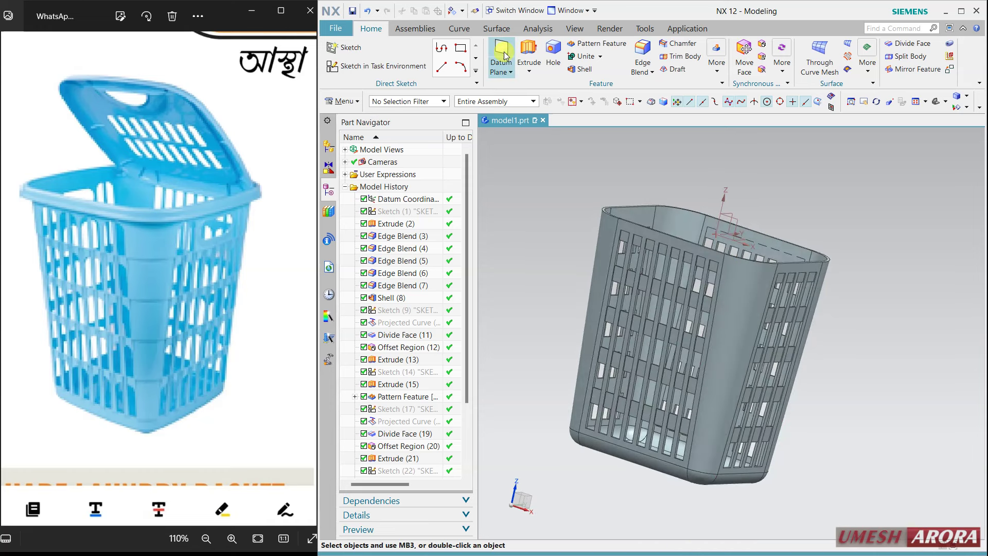
- Create a datum plane parallel to XY through a rib edge, then begin a new sketch
scroll(582, 211, "up", 2)
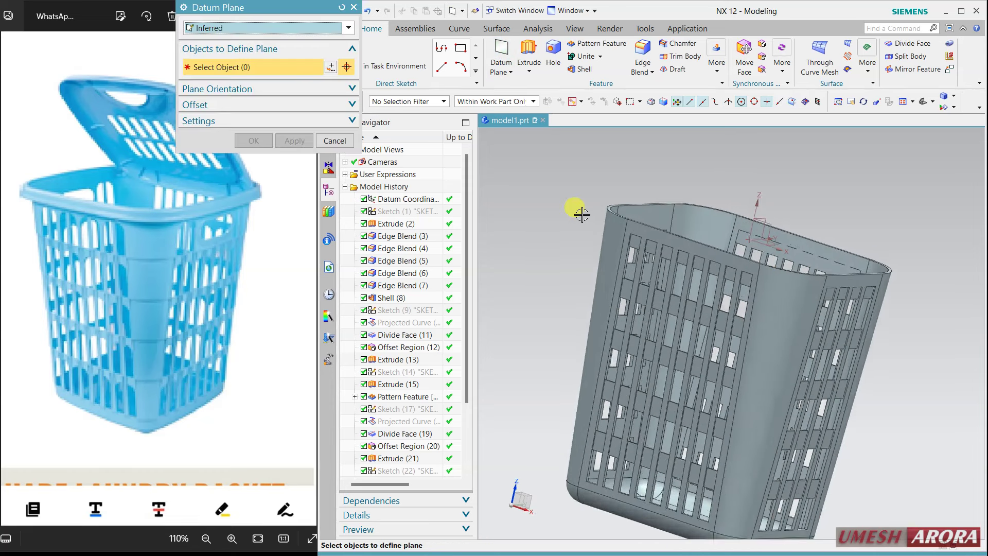
scroll(636, 197, "up", 2)
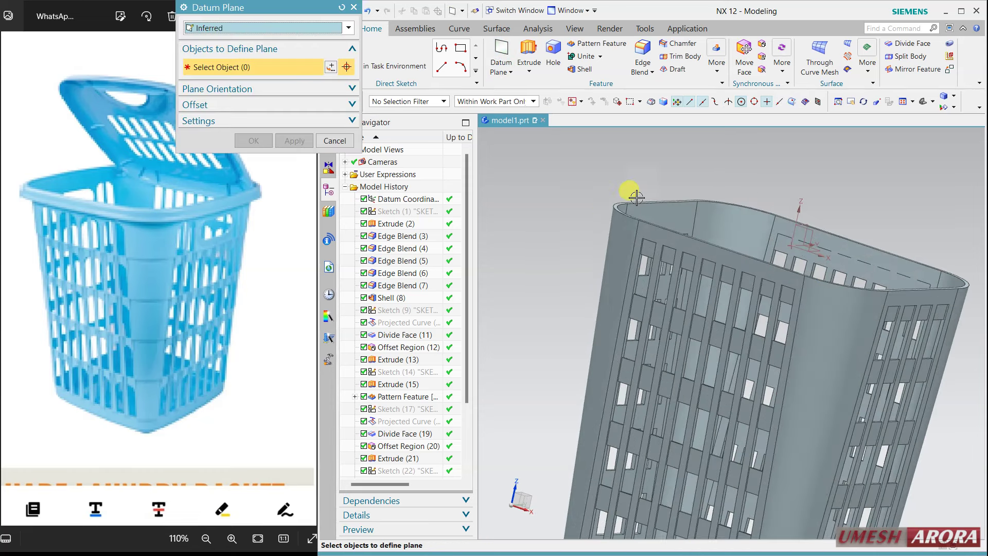
left_click(818, 250)
scroll(629, 302, "up", 2)
scroll(632, 289, "up", 2)
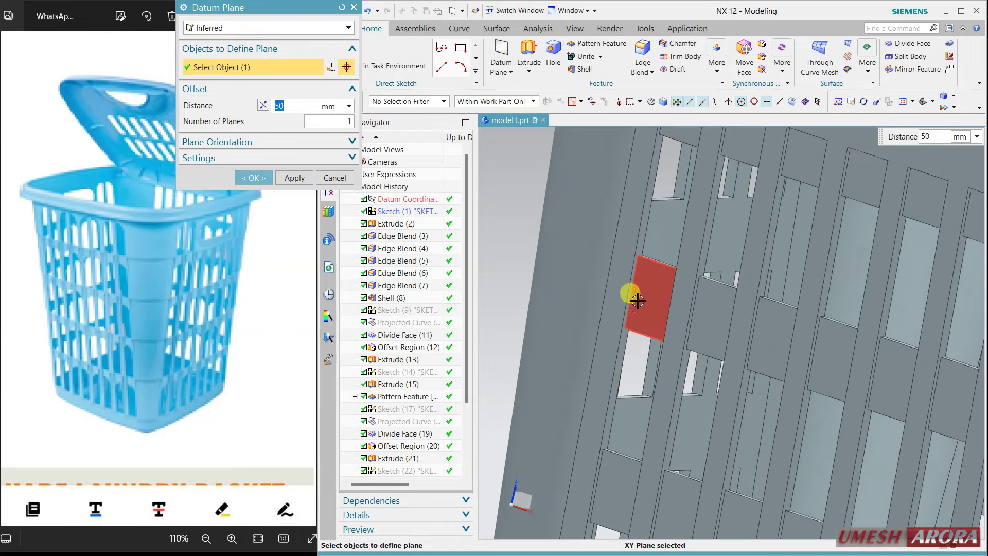
left_click(624, 282)
scroll(591, 293, "down", 3)
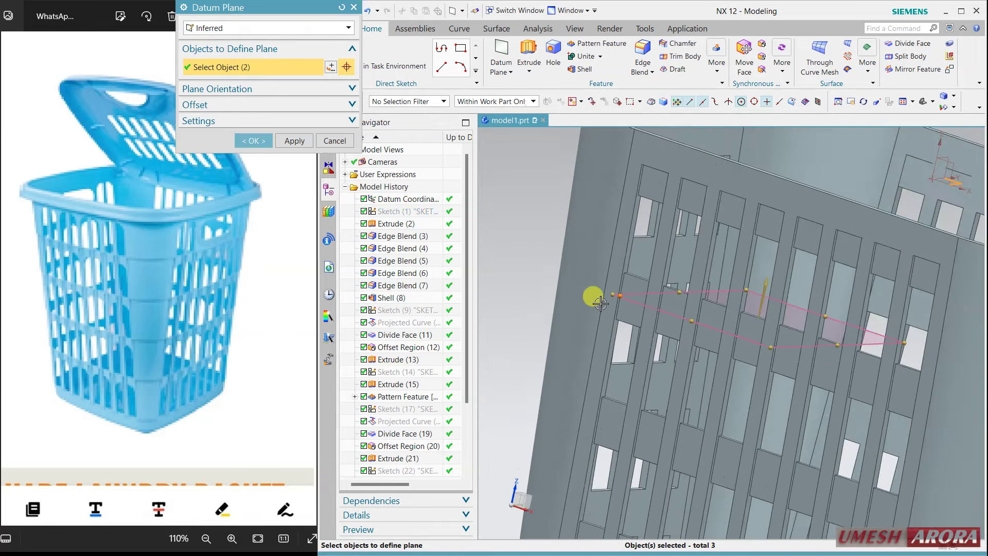
scroll(600, 304, "down", 3)
scroll(600, 303, "down", 2)
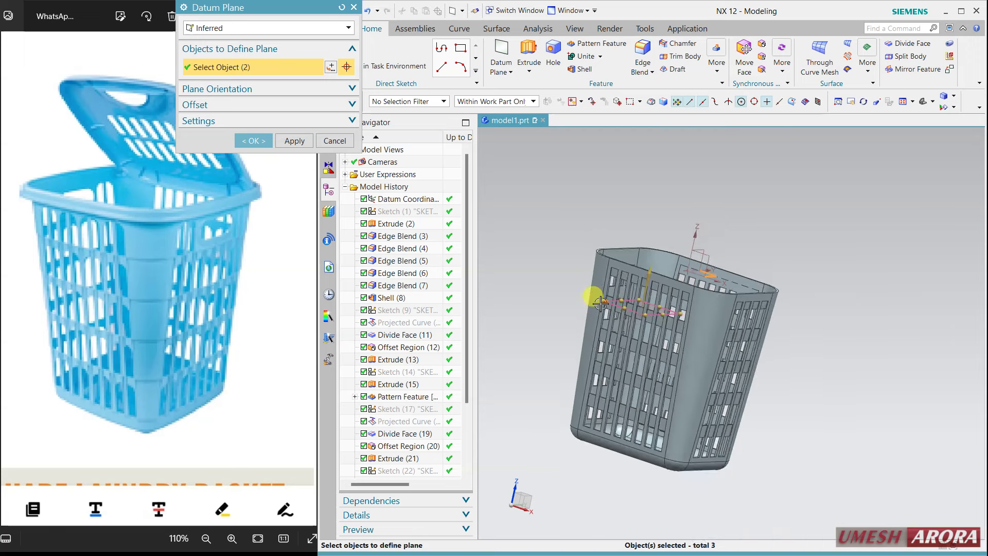
left_click(302, 142)
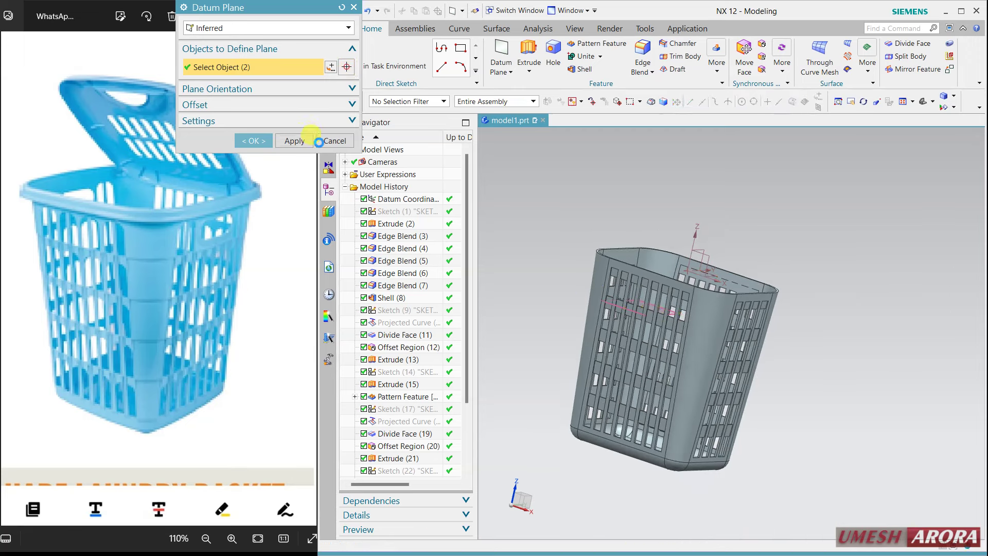
left_click(329, 141)
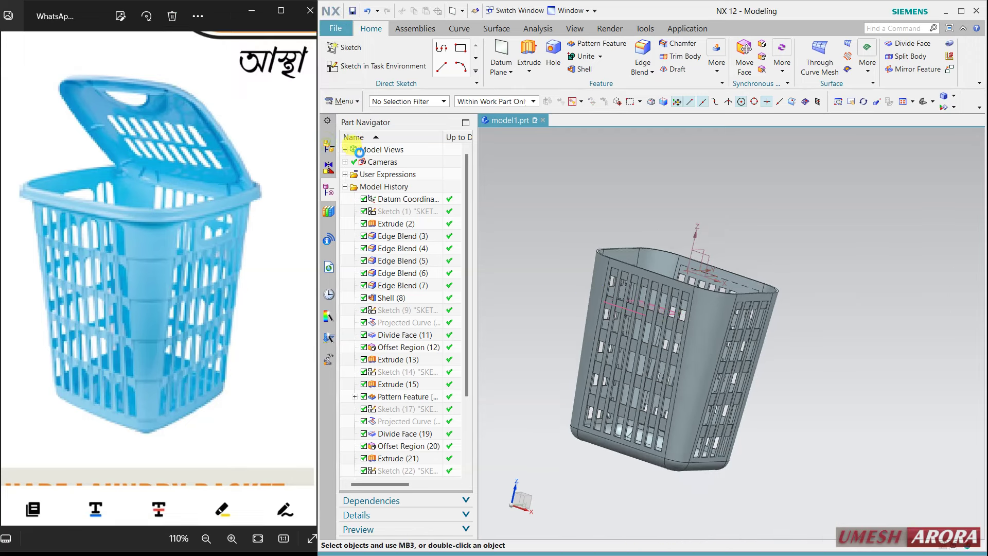
left_click(357, 75)
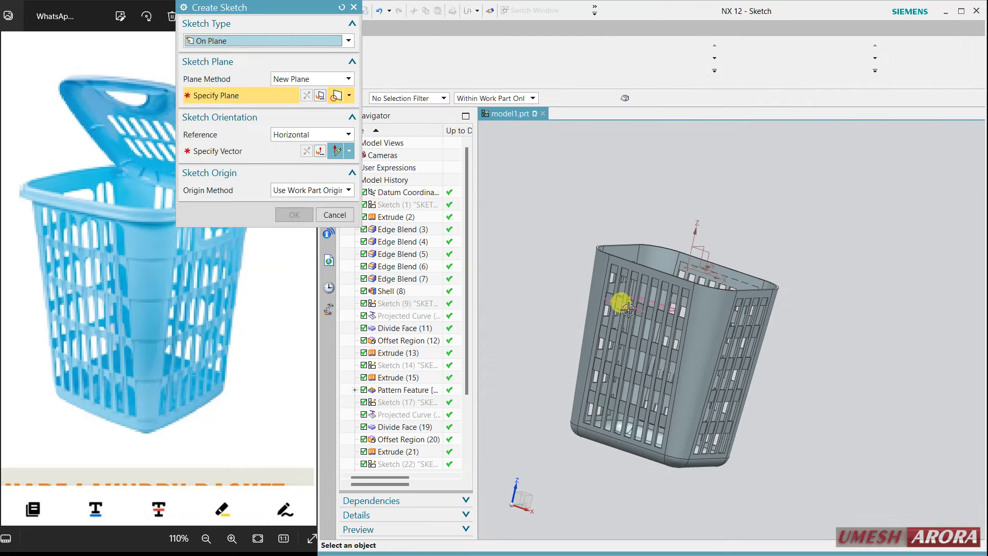
- Place the new sketch on the datum plane, oriented from a model edge
left_click(629, 306)
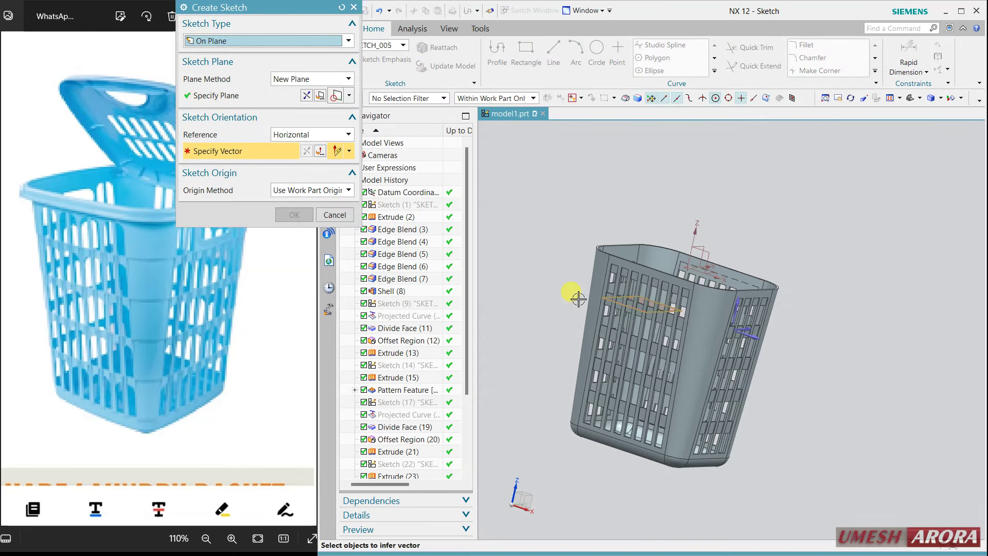
left_click(750, 339)
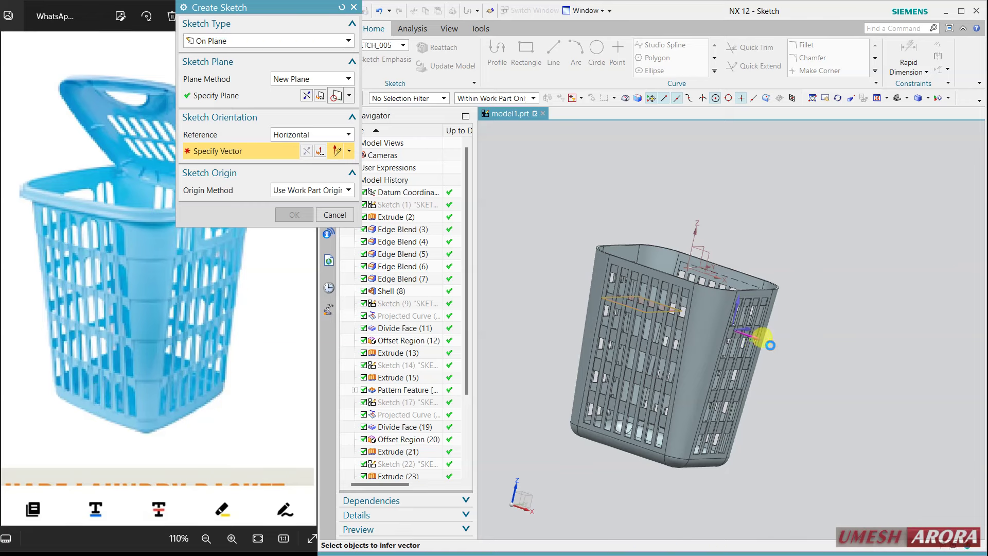
middle_click(820, 370)
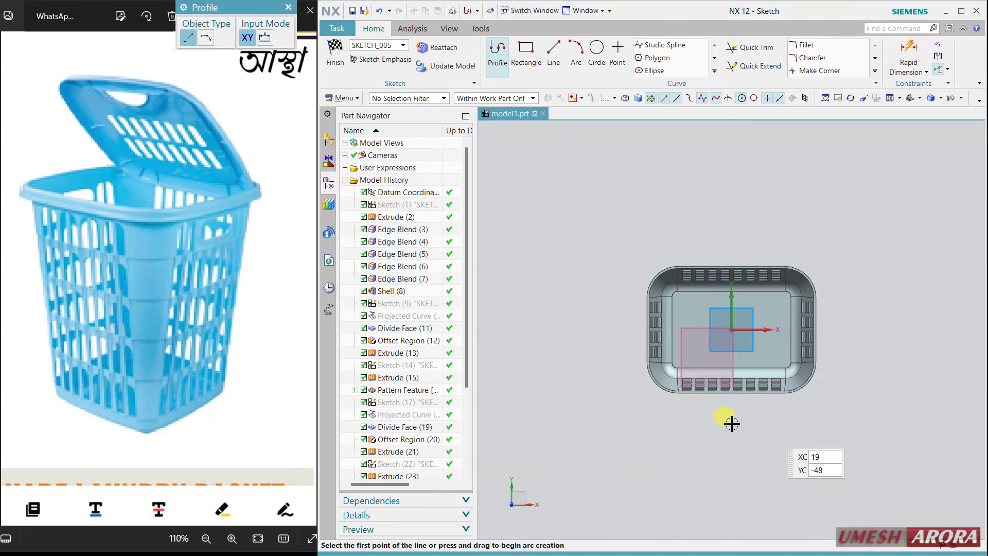
key("Escape")
- Start an Intersection Curve and try selecting the basket's connected side faces
left_click(714, 75)
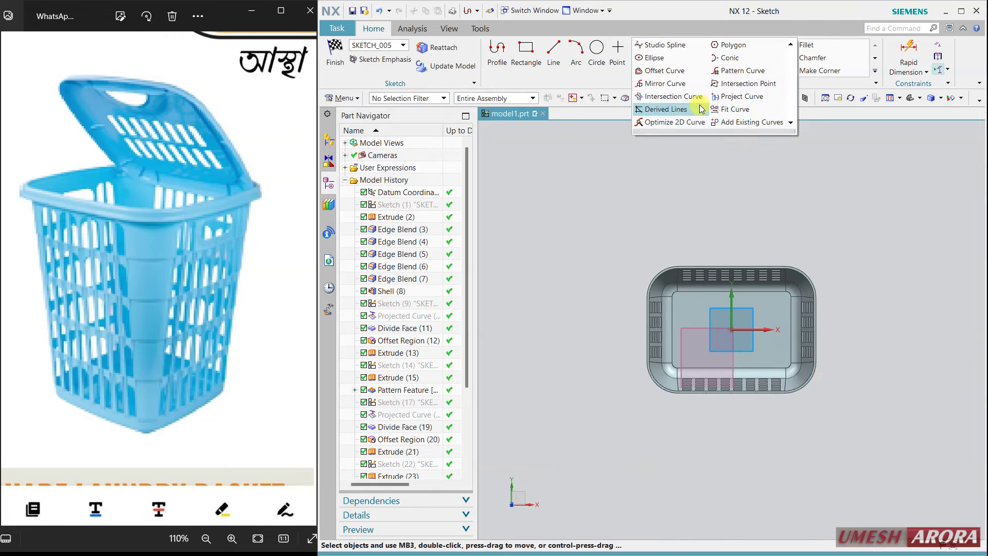
left_click(675, 97)
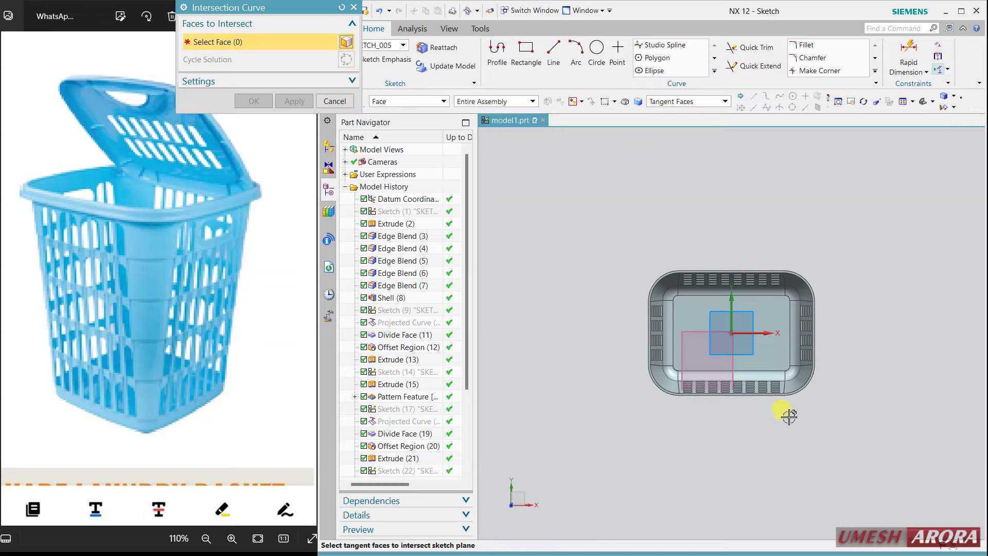
middle_click_drag(783, 410, 768, 352)
left_click(771, 350)
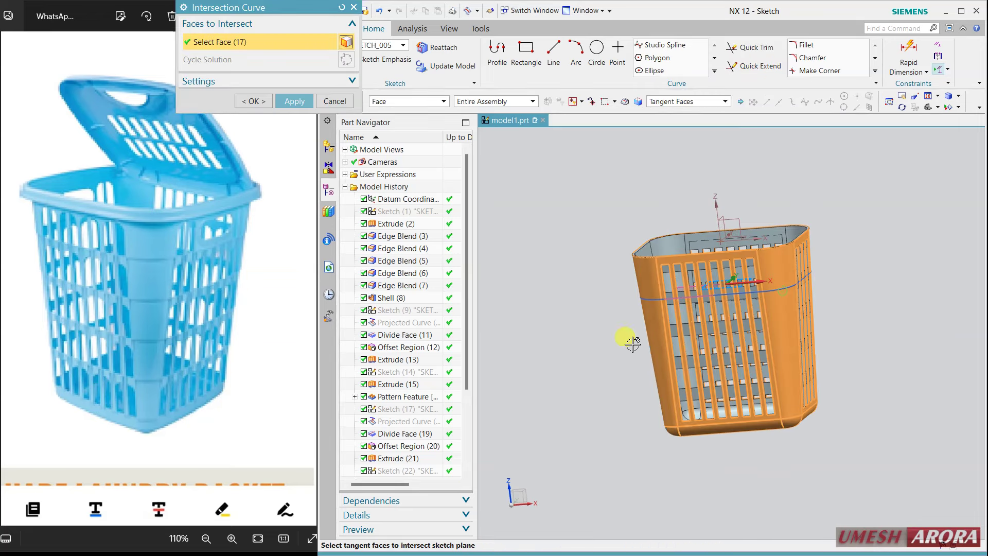
middle_click_drag(573, 352, 612, 358)
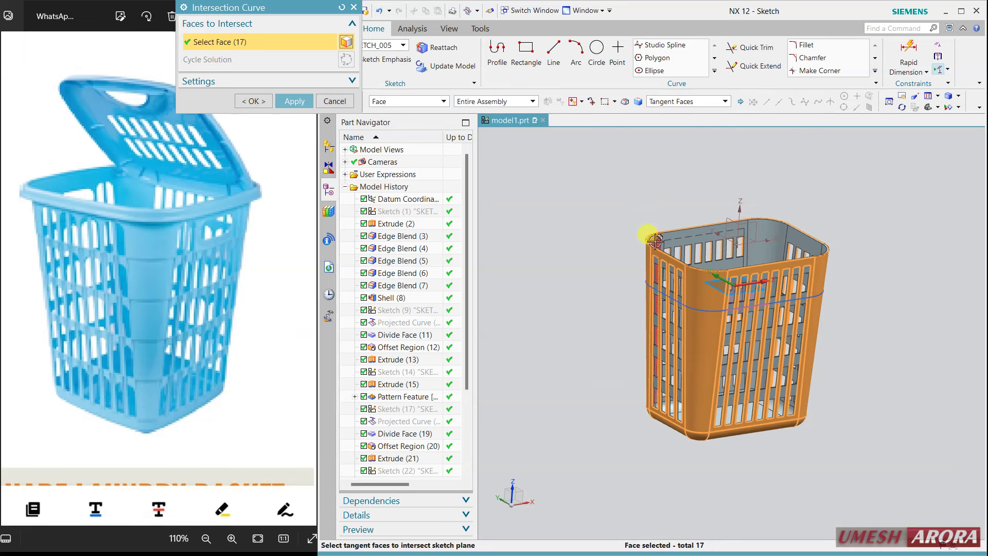
left_click(342, 9)
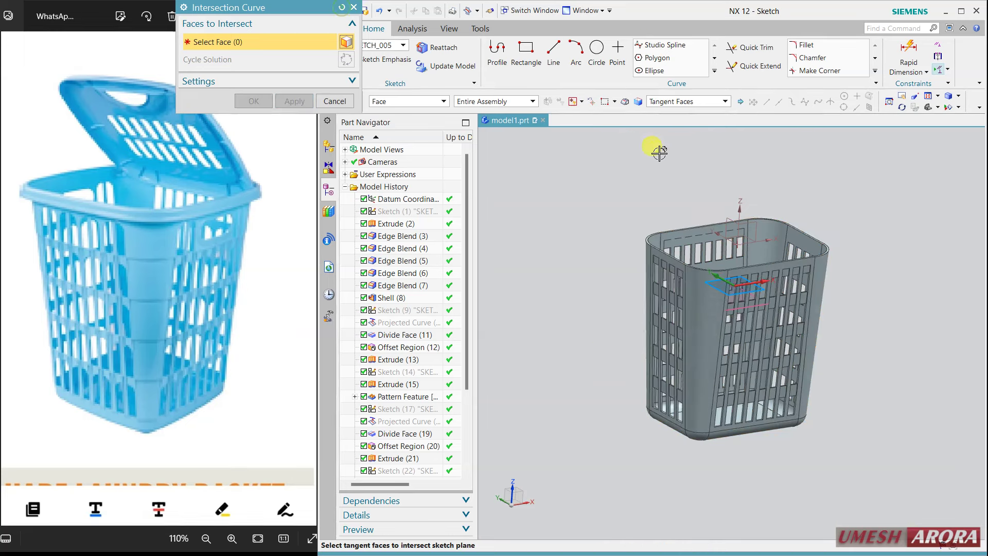
- Switch to single-face selection and create an intersection curve on a side wall face
left_click(681, 105)
left_click(667, 115)
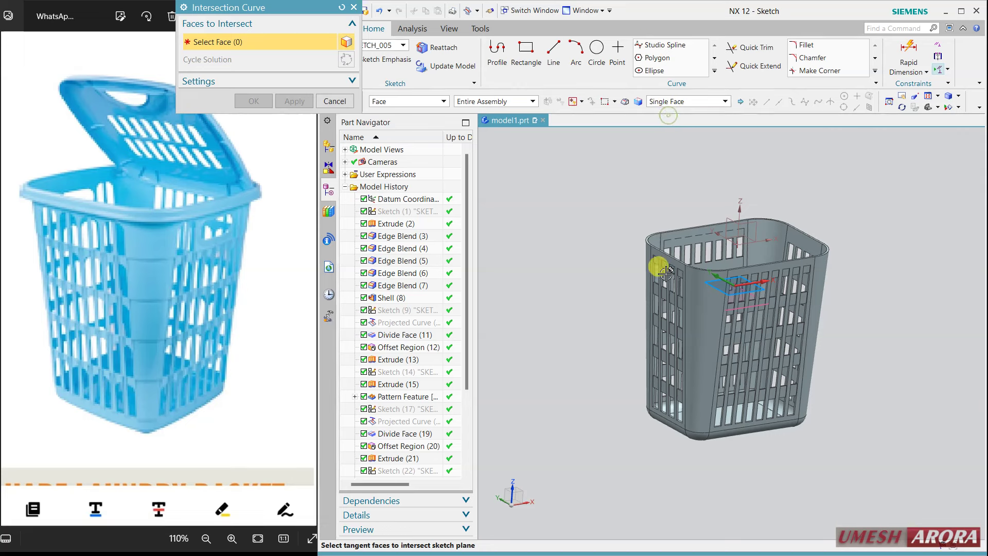
left_click(692, 299)
middle_click_drag(842, 360, 782, 316)
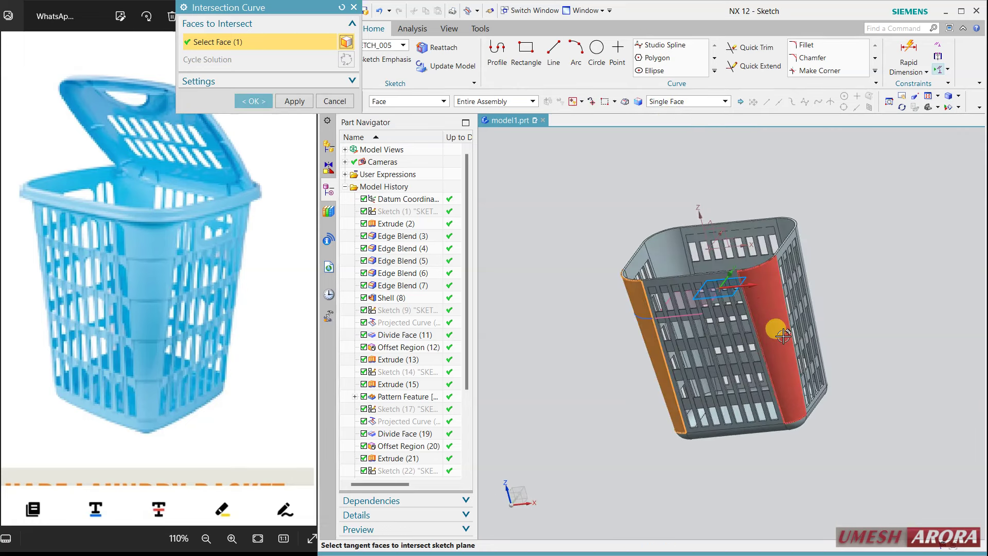
left_click(783, 318)
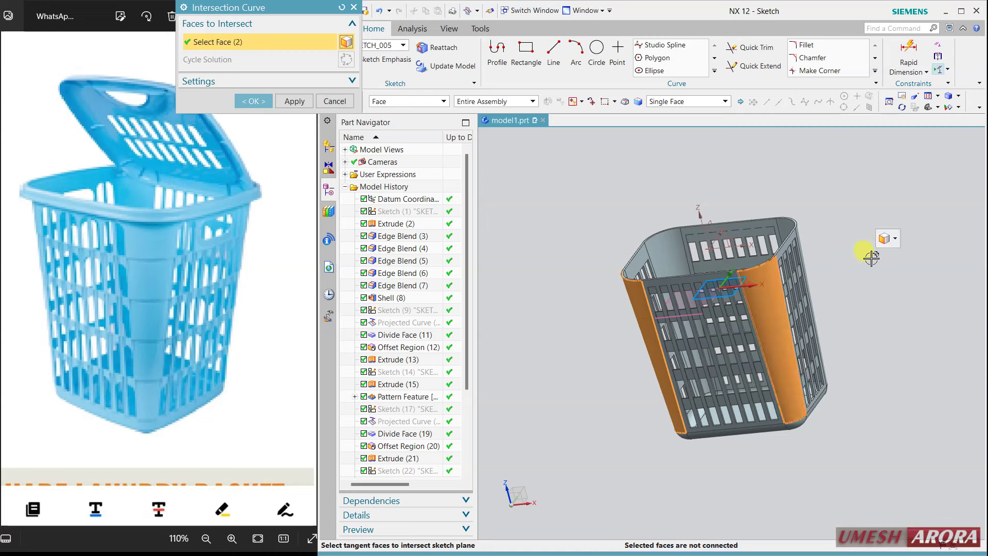
left_click(772, 316, "shift")
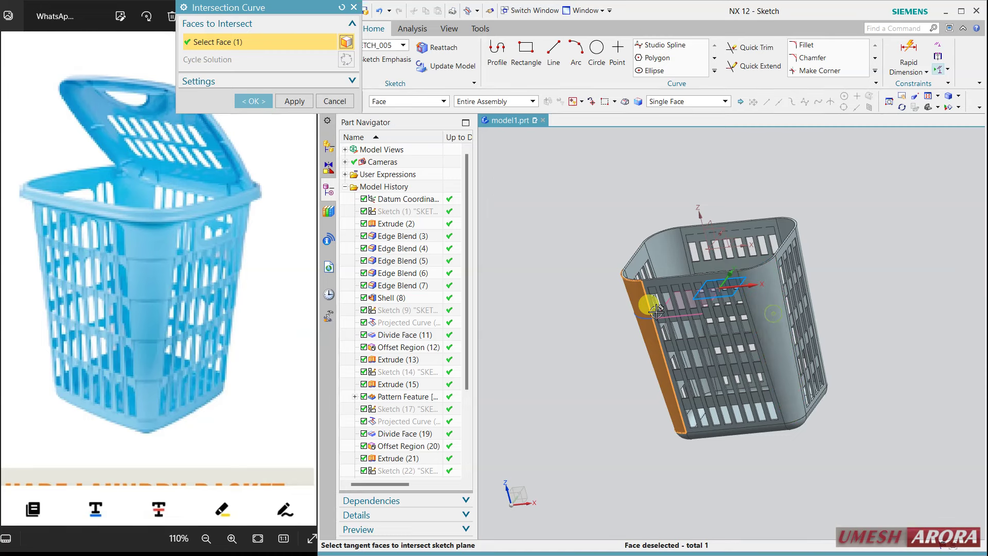
left_click(295, 100)
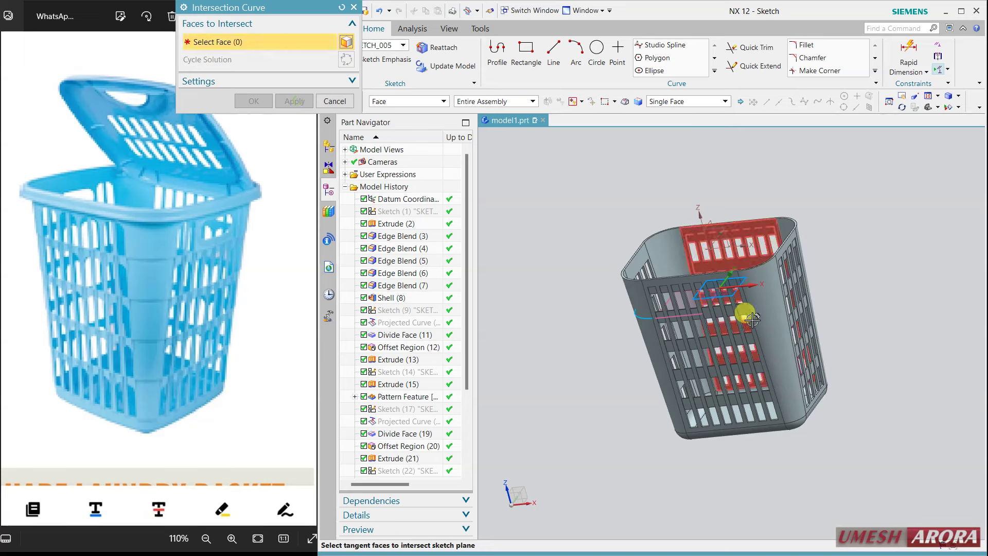
- Create an intersection curve on the right rounded corner and select other corner faces
left_click(764, 305)
left_click(291, 101)
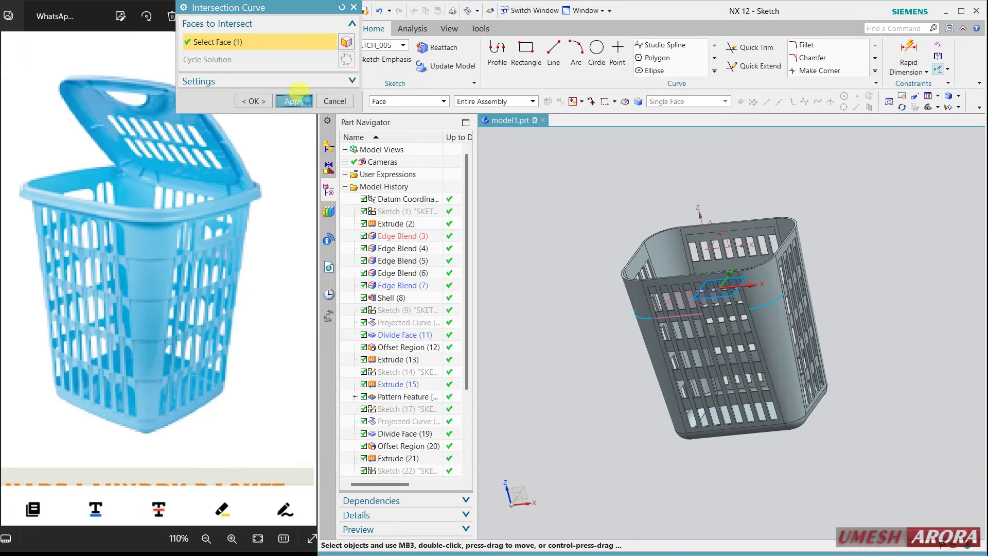
middle_click_drag(919, 276, 807, 311)
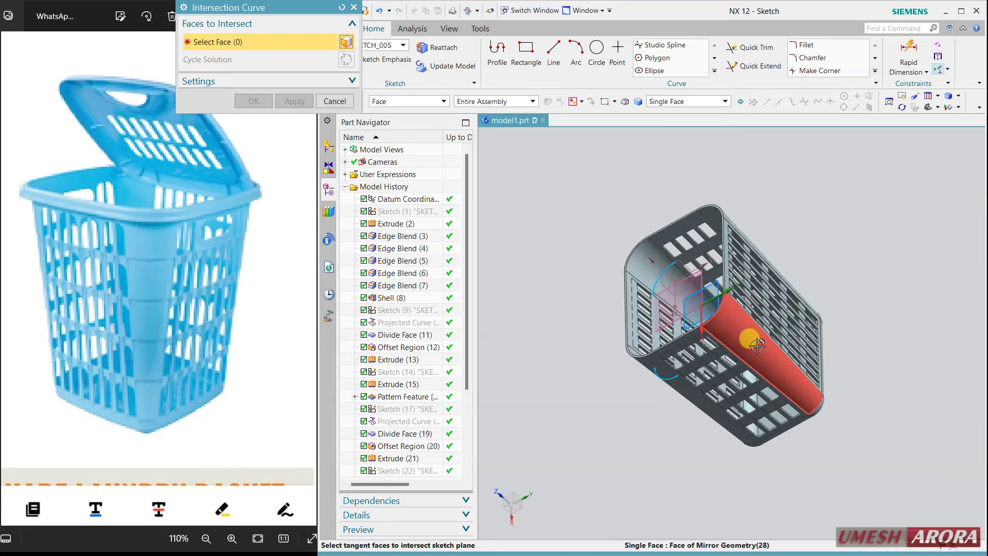
left_click(793, 304)
middle_click_drag(816, 226, 790, 282)
left_click(779, 306)
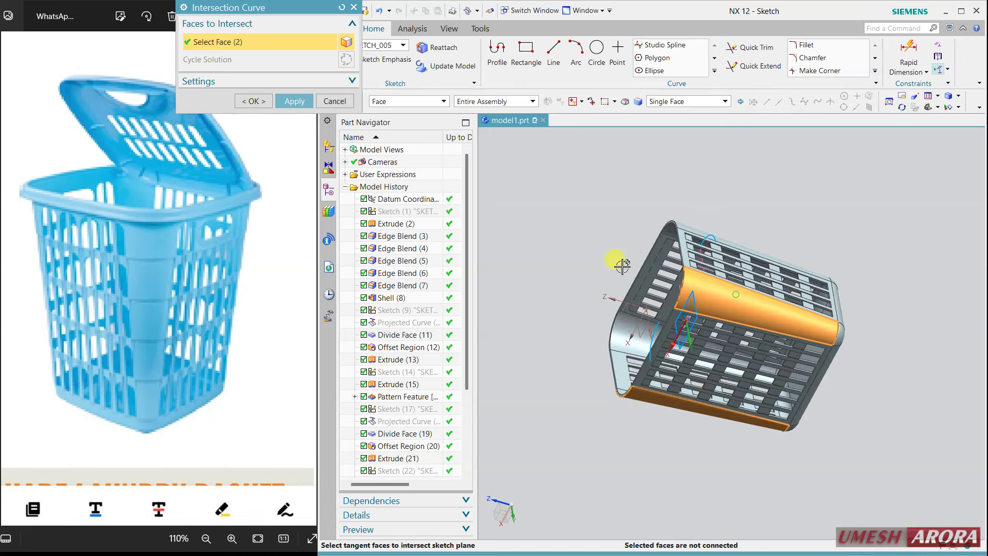
- Create curves on the chosen faces, excluding the top face, and finish the sketch
middle_click_drag(559, 264, 589, 227)
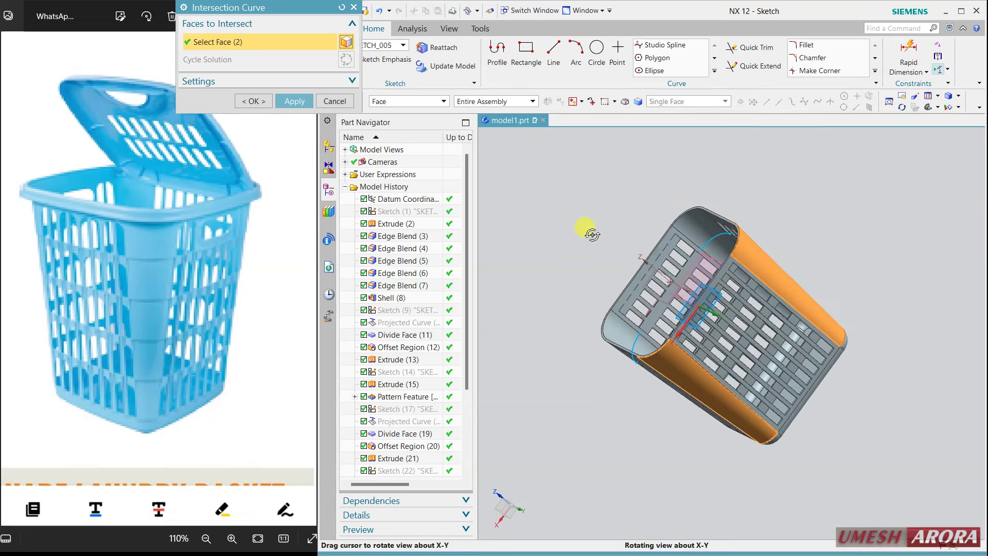
left_click(765, 270, "shift")
left_click(294, 101)
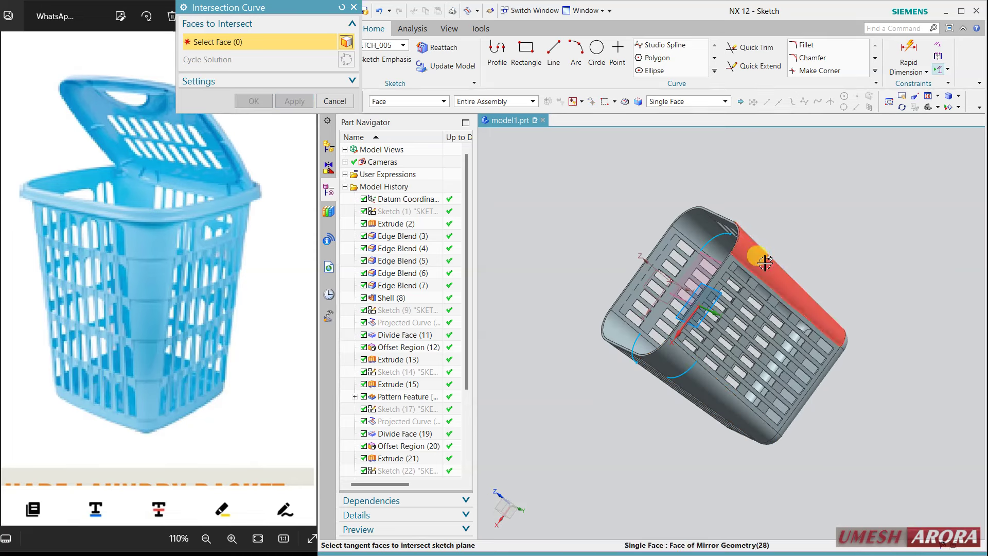
left_click(335, 102)
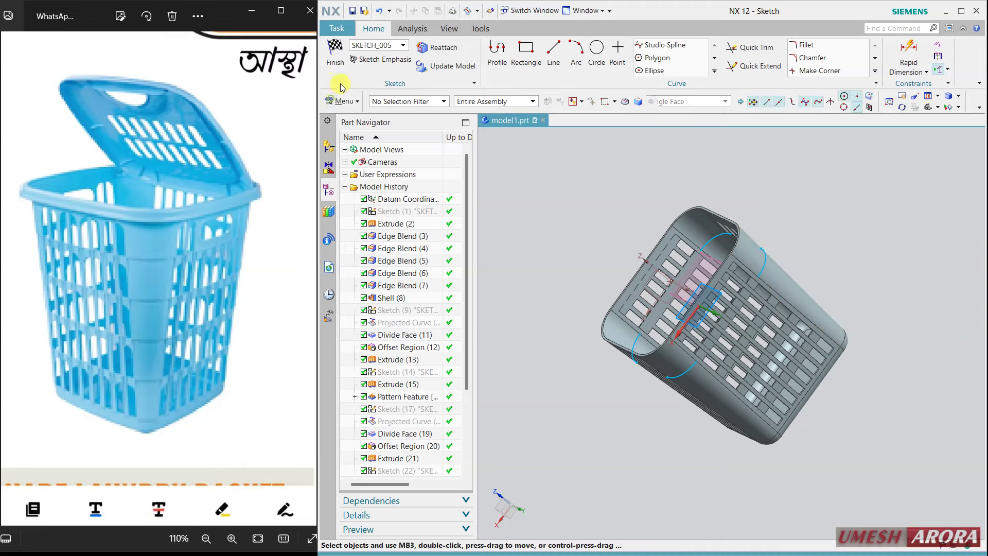
key("ctrl+alt+r")
key("Home")
- Preview a tube along the left wall curve
key("ctrl+q")
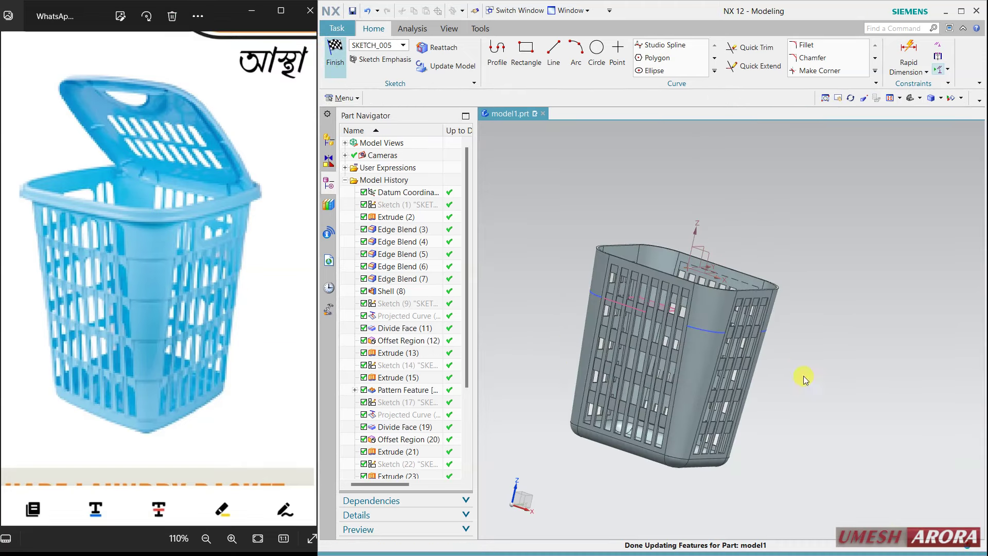
middle_click_drag(801, 375, 770, 377)
scroll(654, 411, "up", 2)
scroll(663, 360, "up", 5)
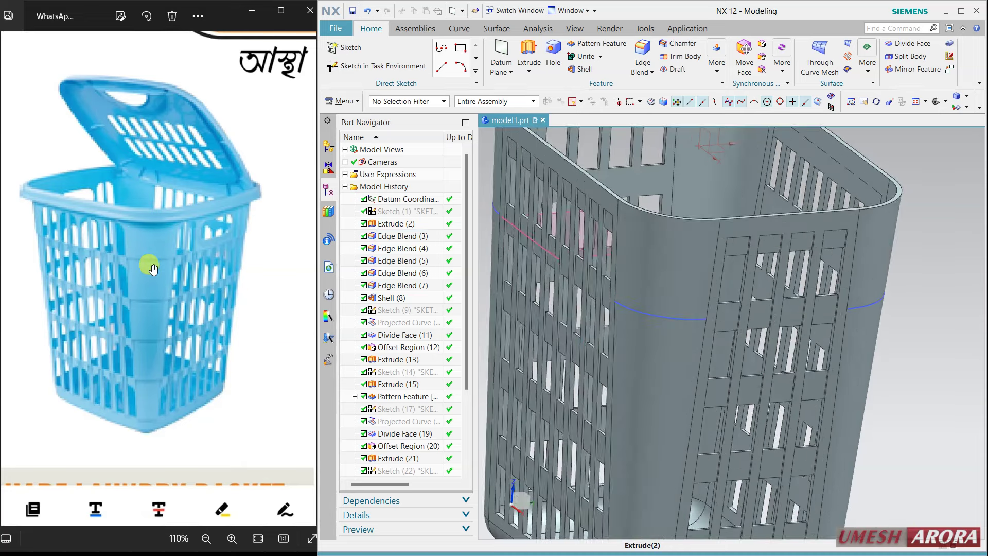
mouse_move(787, 322)
middle_mouse_down()
mouse_move(761, 300)
mouse_move(771, 314)
mouse_move(823, 309)
middle_mouse_up()
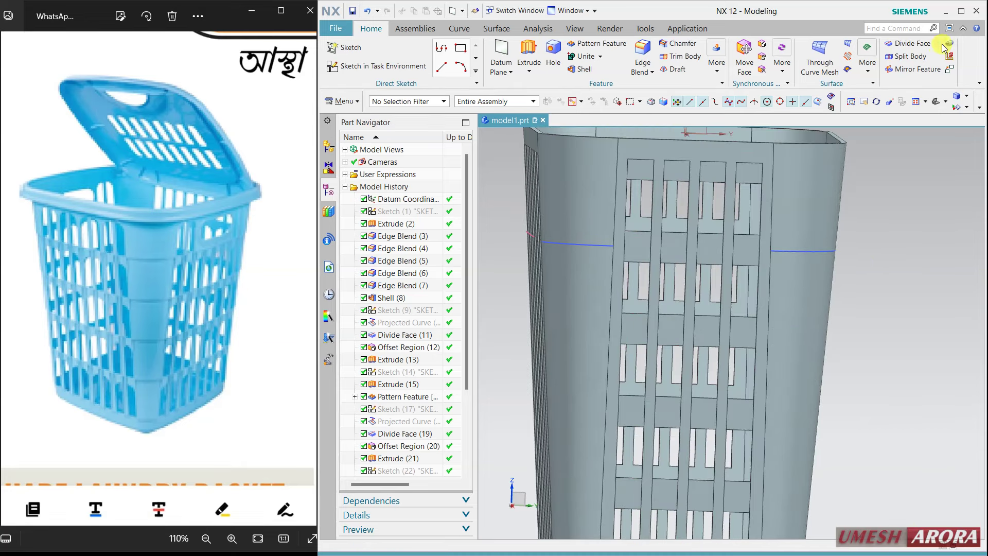
left_click(586, 246)
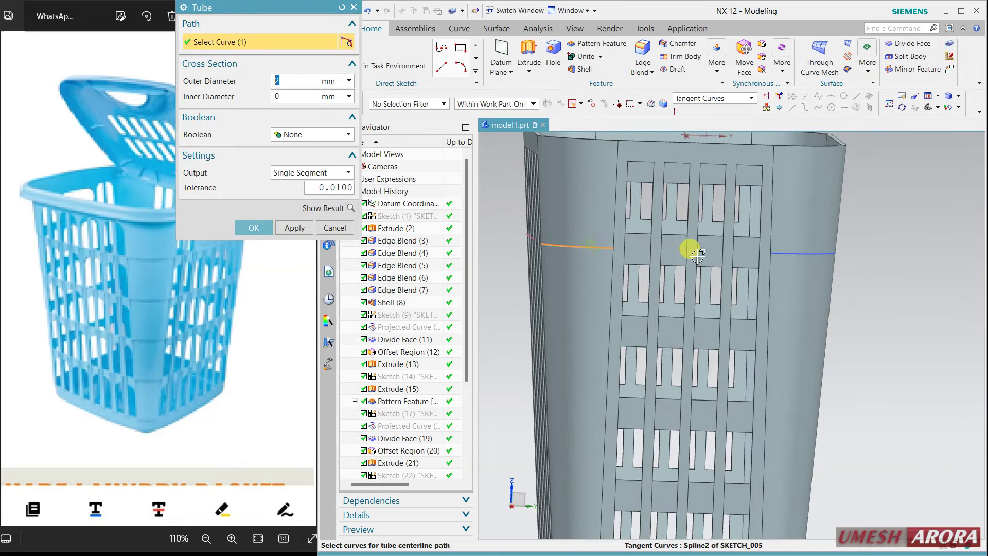
left_click(350, 207)
mouse_move(692, 278)
middle_mouse_down()
mouse_move(731, 291)
mouse_move(798, 287)
middle_mouse_up()
left_click(352, 207)
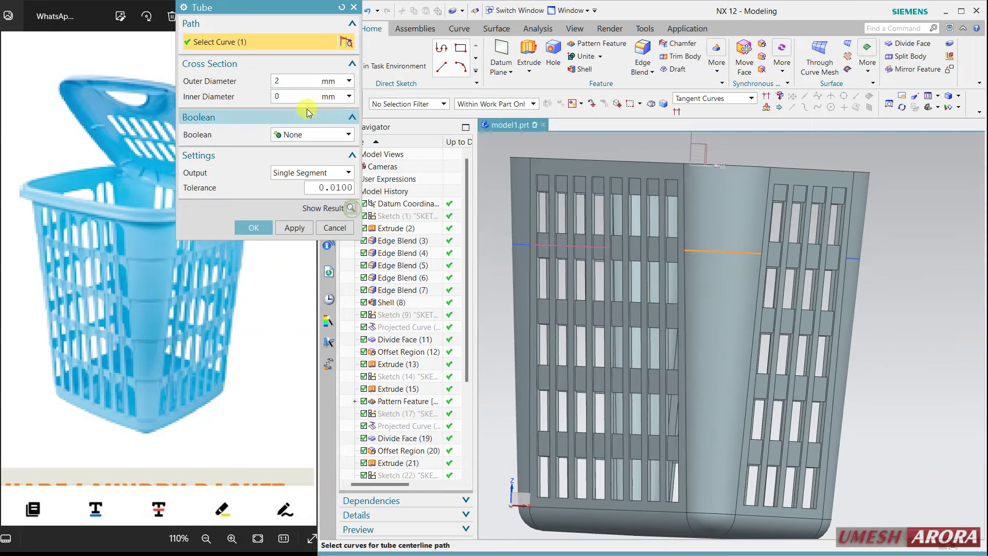
- Set the tube outer diameter to 1 mm and inspect the preview
left_click(305, 80)
type("1")
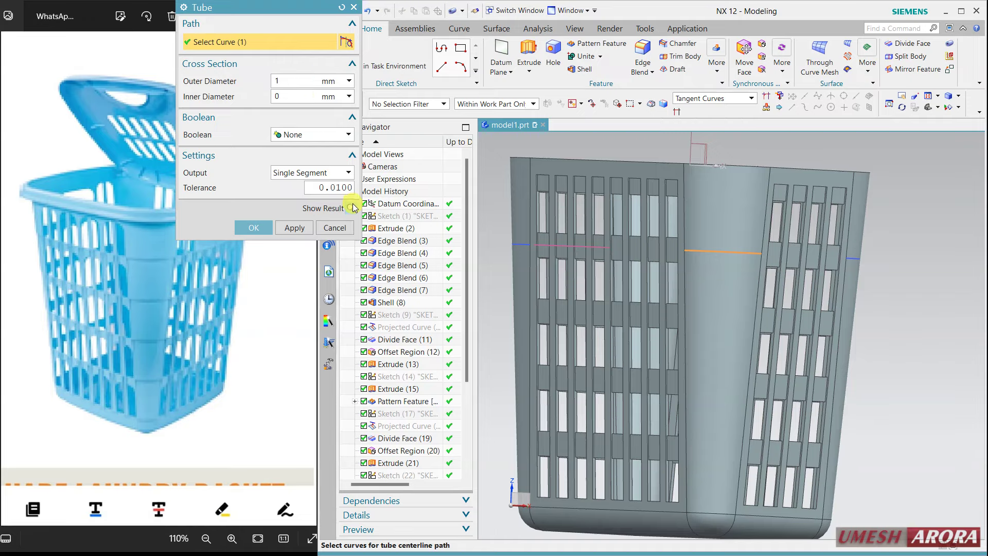
left_click(352, 208)
middle_click_drag(766, 305, 717, 308)
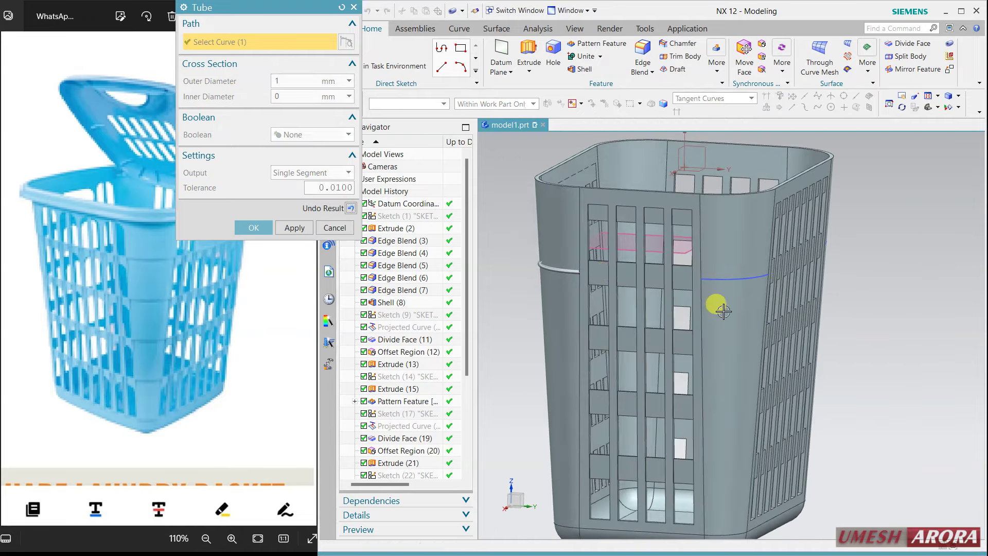
scroll(571, 267, "up", 3)
scroll(570, 266, "up", 3)
scroll(570, 267, "down", 2)
scroll(578, 294, "down", 3)
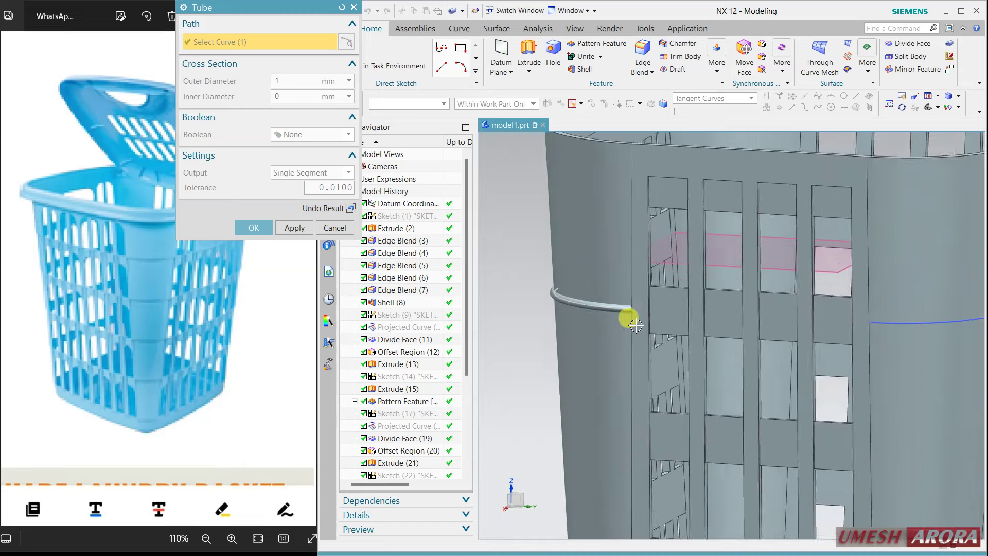
scroll(628, 320, "down", 2)
left_click(350, 208)
- Set Boolean to Unite and create tube ribs on the left wall and next curve
left_click(327, 134)
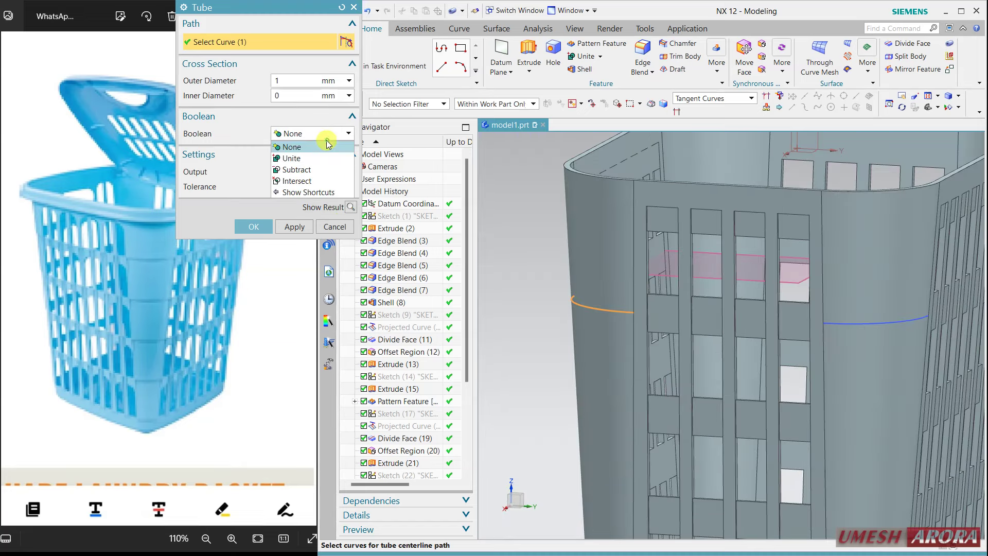
left_click(308, 163)
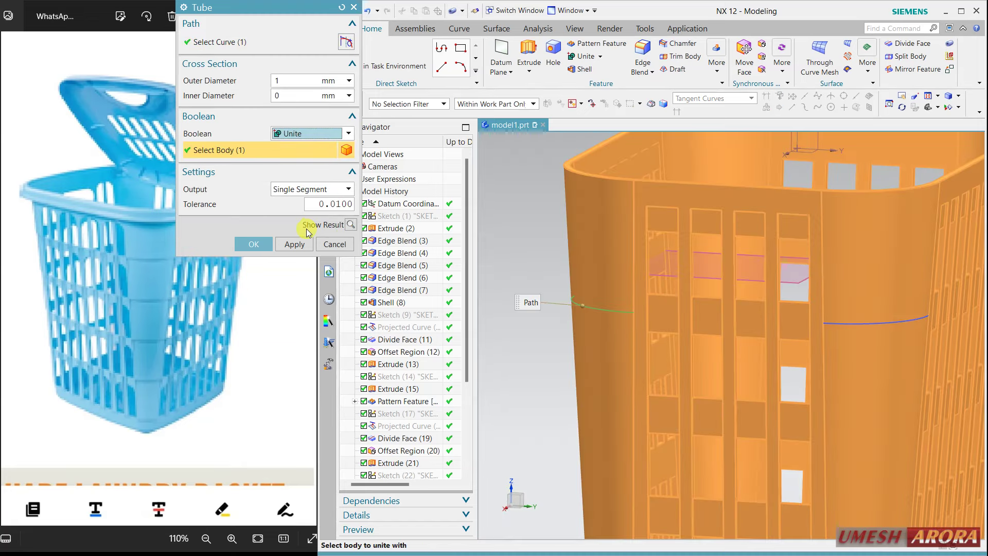
left_click(294, 244)
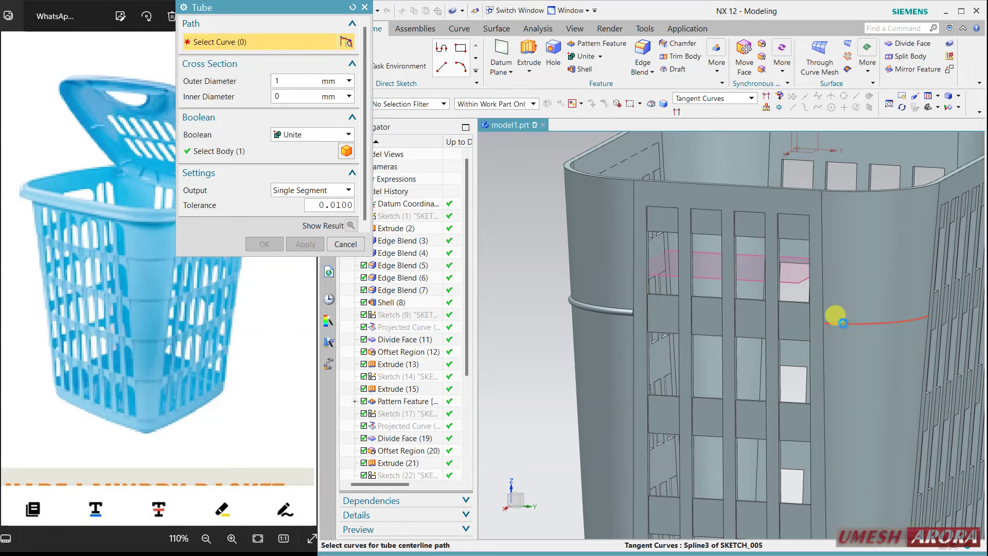
left_click(842, 322)
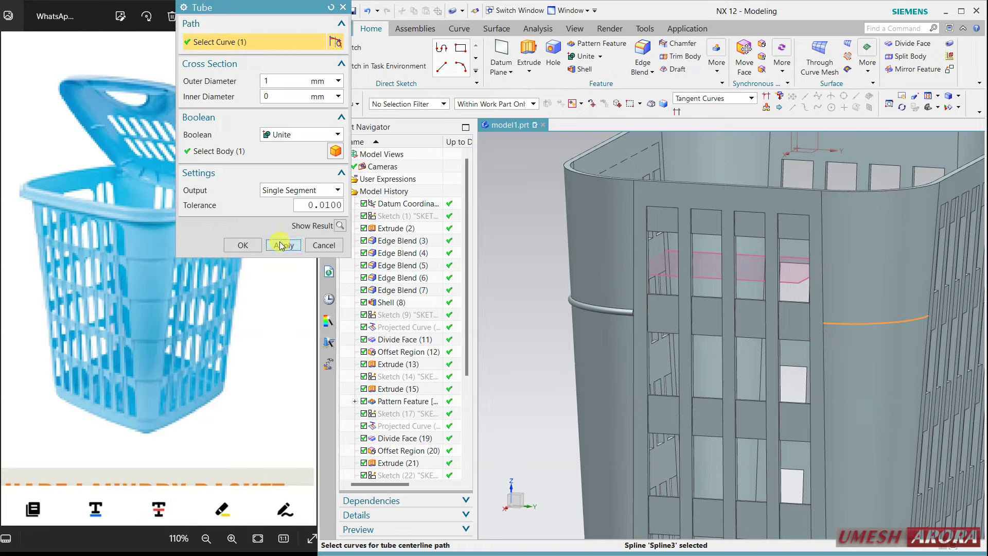
left_click(282, 246)
- Add united 1 mm tube ribs along the remaining wall curves, then close Tube
scroll(805, 373, "down", 3)
mouse_move(803, 370)
middle_mouse_down()
mouse_move(757, 365)
mouse_move(841, 332)
middle_mouse_up()
left_click(828, 338)
middle_click(937, 320)
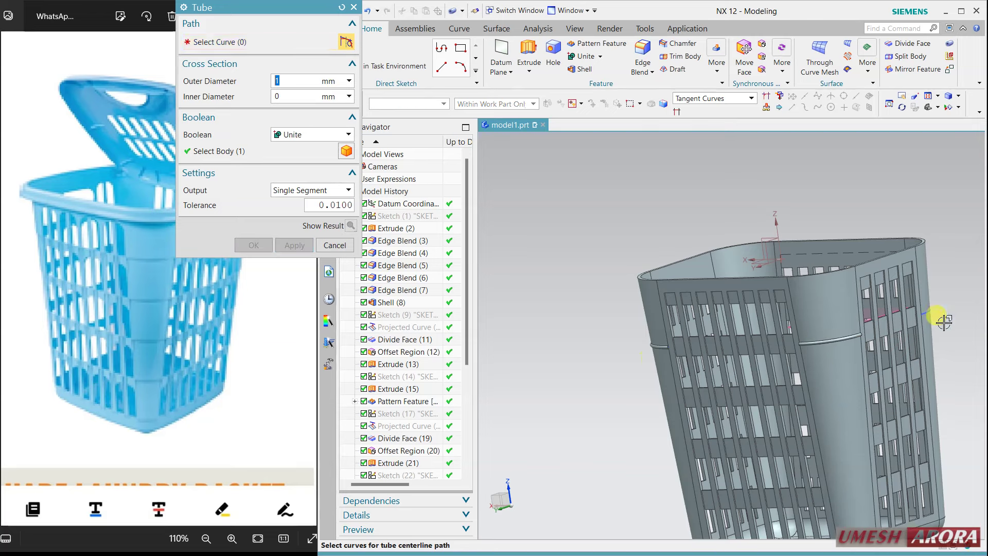
left_click(931, 311)
middle_click(638, 391)
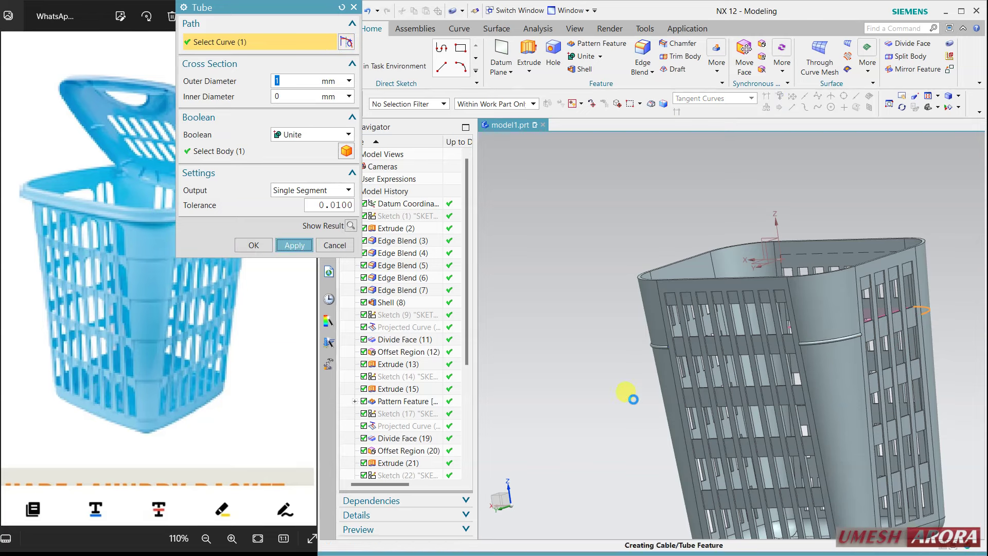
mouse_move(652, 397)
middle_mouse_down()
mouse_move(693, 384)
mouse_move(668, 324)
middle_mouse_up()
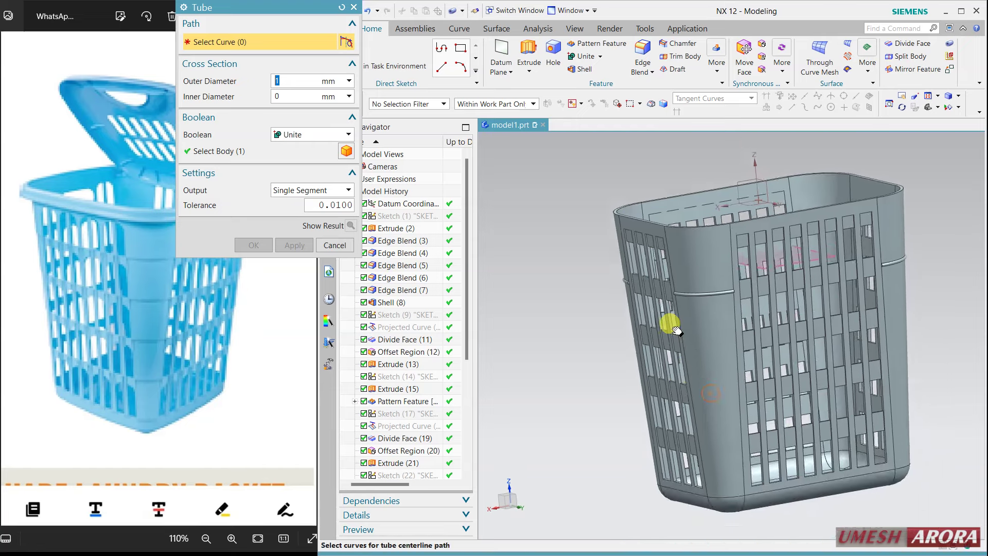
middle_click_drag(673, 419, 721, 417)
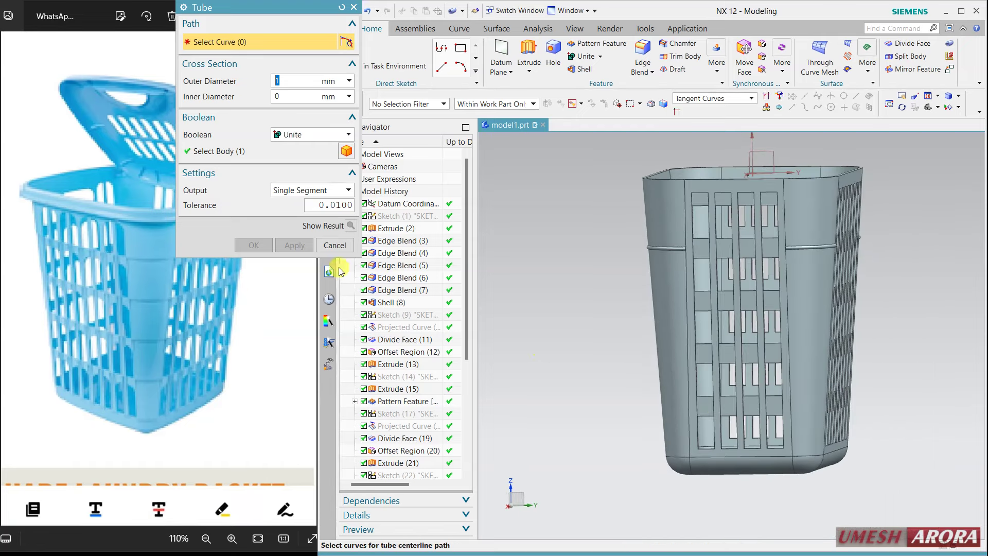
left_click(338, 249)
mouse_move(591, 276)
middle_mouse_down()
mouse_move(633, 258)
mouse_move(677, 275)
mouse_move(640, 261)
mouse_move(613, 289)
mouse_move(638, 264)
mouse_move(648, 330)
middle_mouse_up()
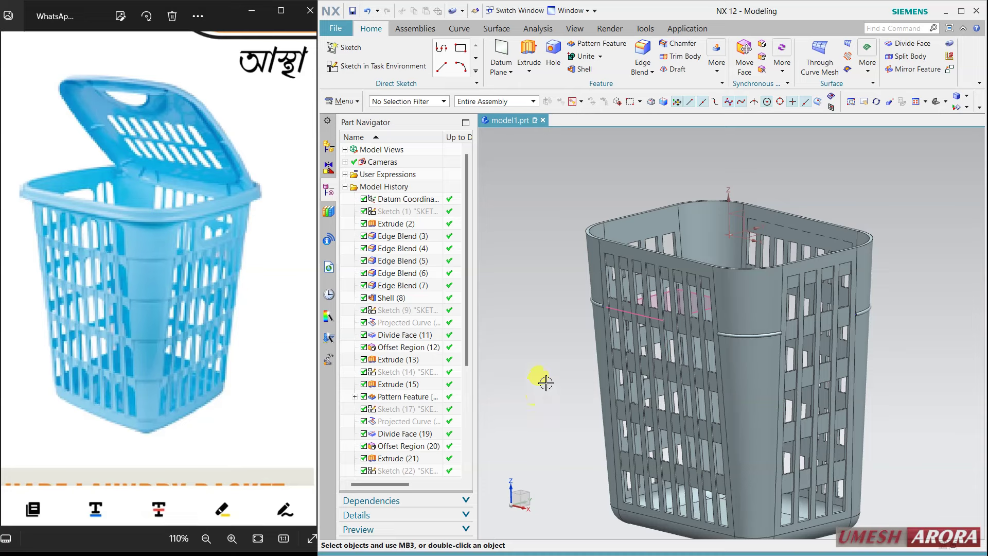
middle_click_drag(579, 394, 666, 374)
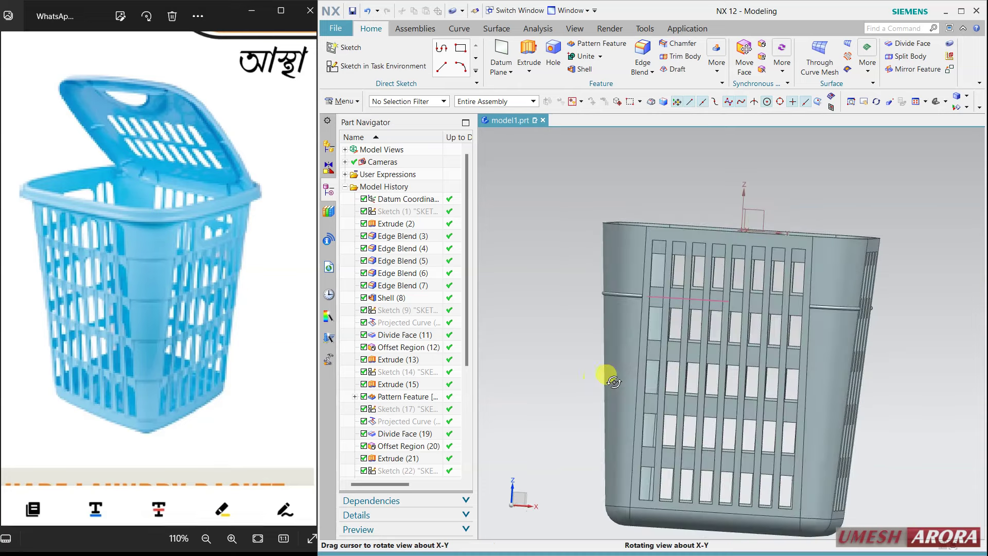
- Create a new sketch on the XZ datum plane with its horizontal direction reversed
left_click(353, 67)
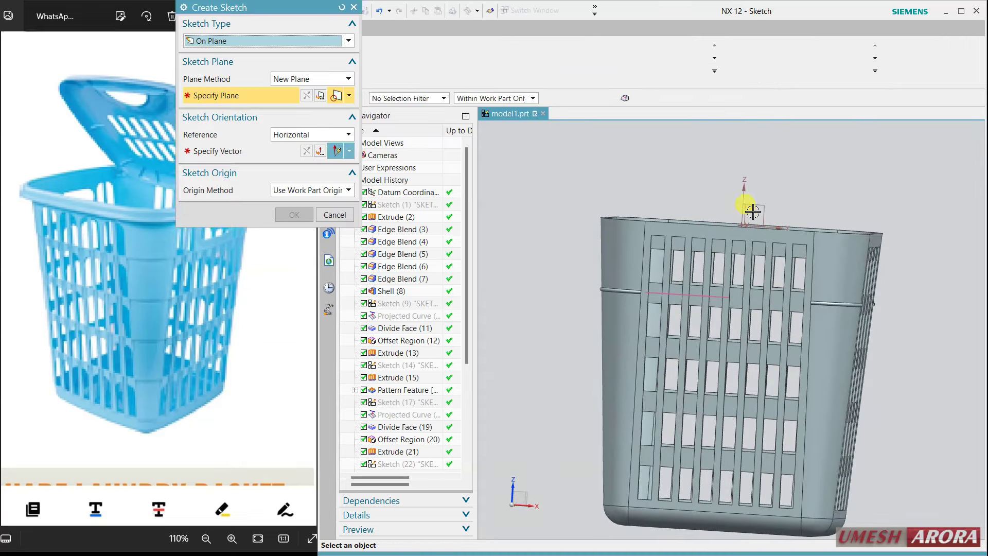
left_click(761, 208)
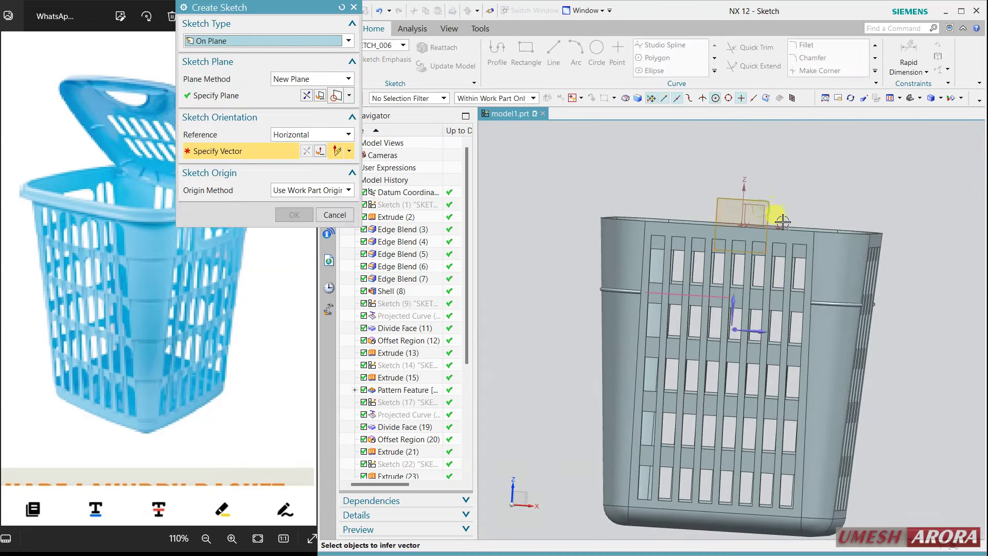
left_click(761, 331)
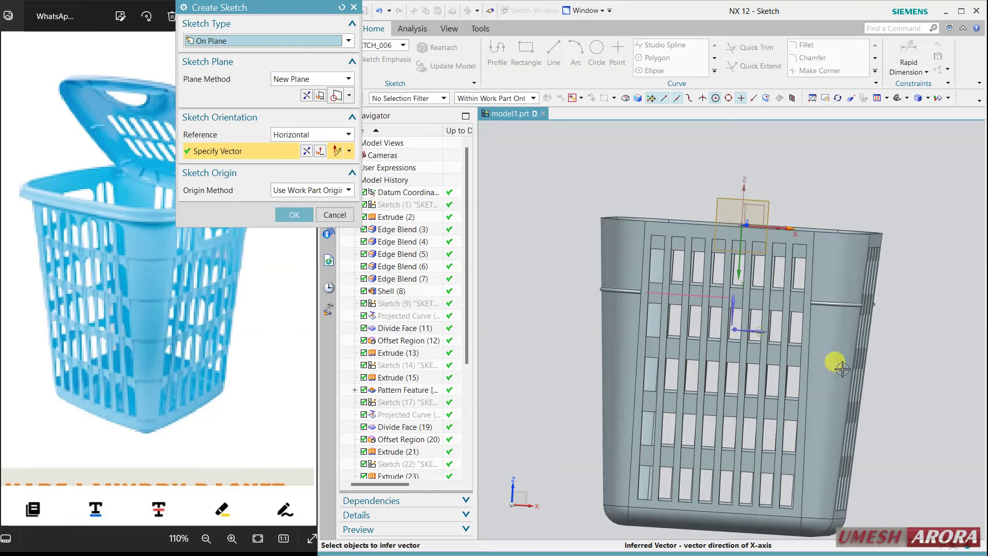
left_click(306, 151)
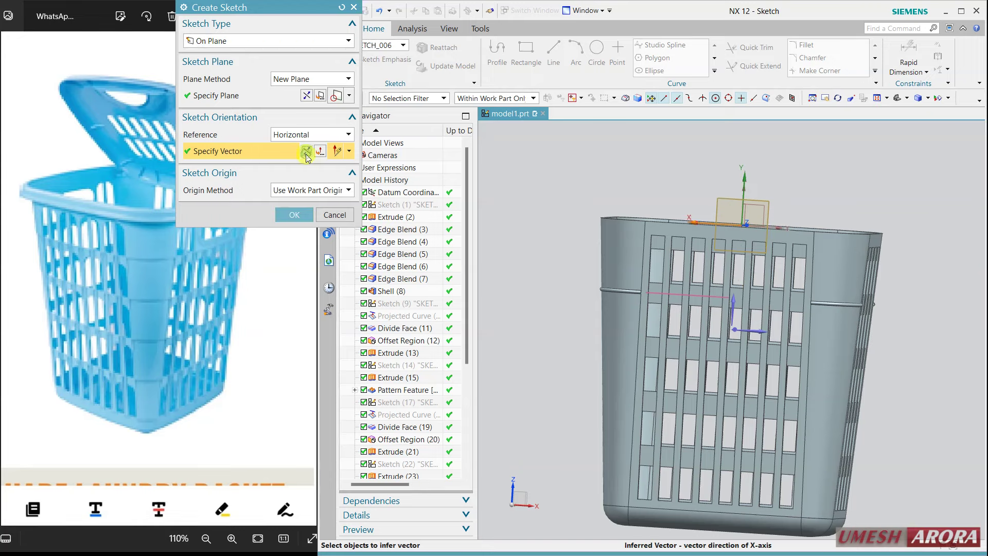
middle_click(633, 166)
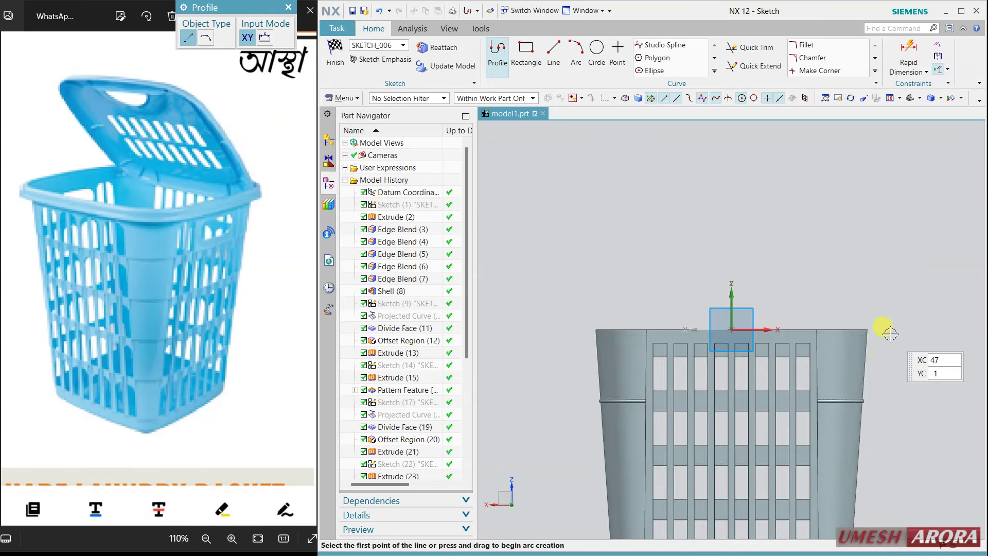
scroll(890, 334, "up", 3)
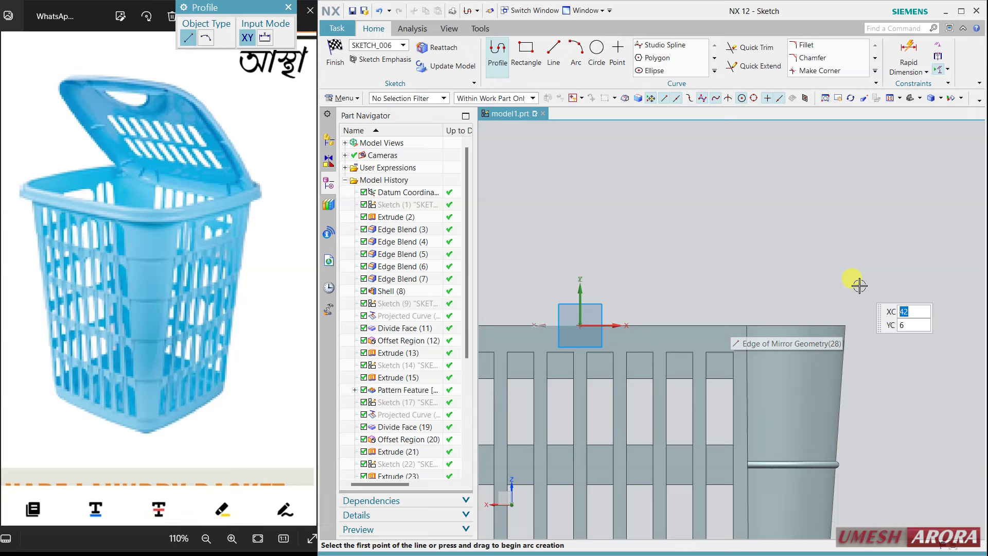
- Draw the stepped lip lines from the wall's top corner: 5.5 horizontal, short drop, 2.5, then 33
left_click(845, 325)
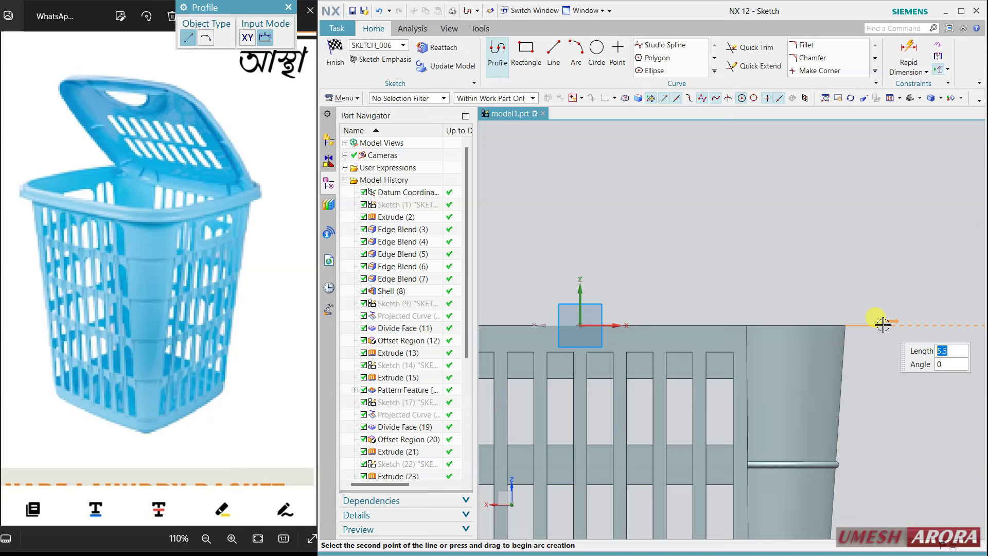
left_click(882, 325)
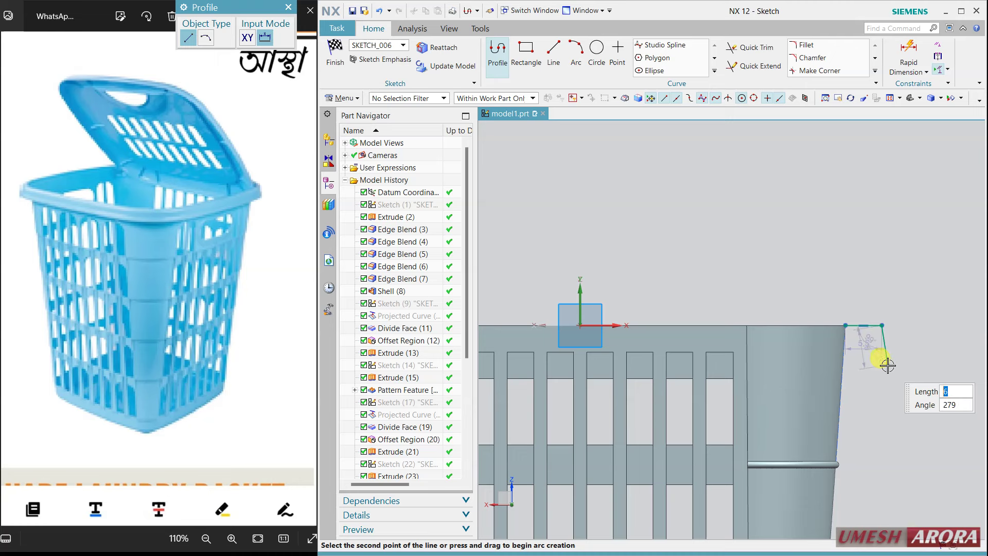
left_click(887, 364)
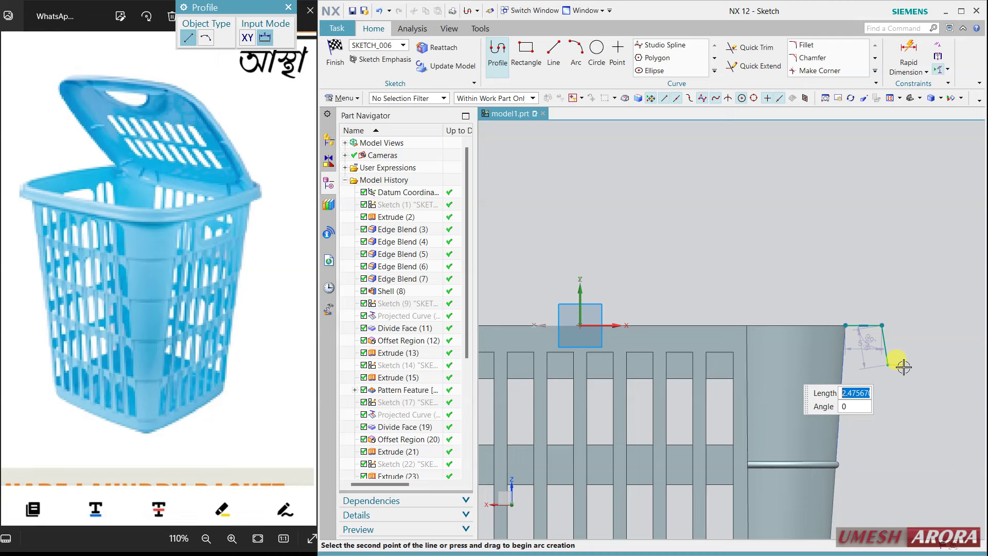
type("2.5")
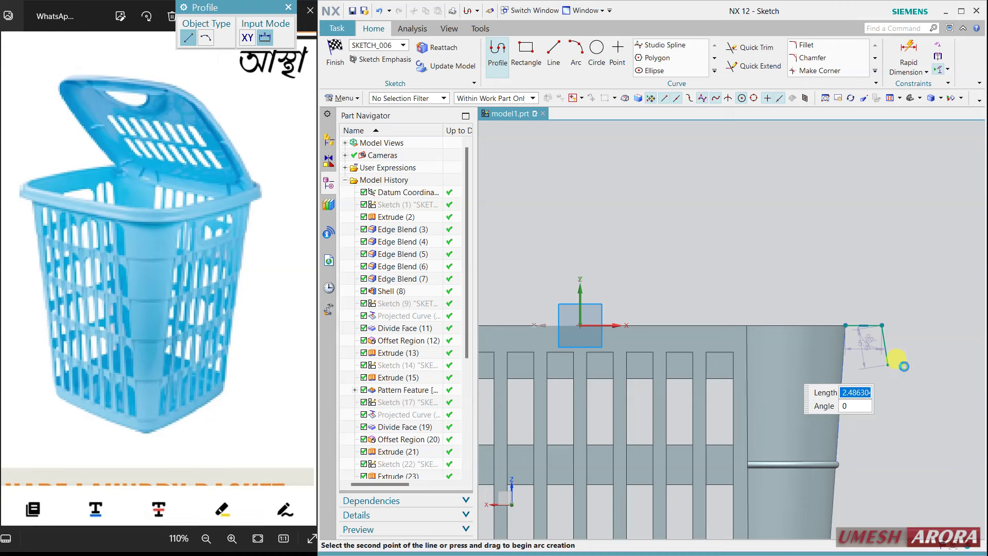
left_click(904, 366)
type("33")
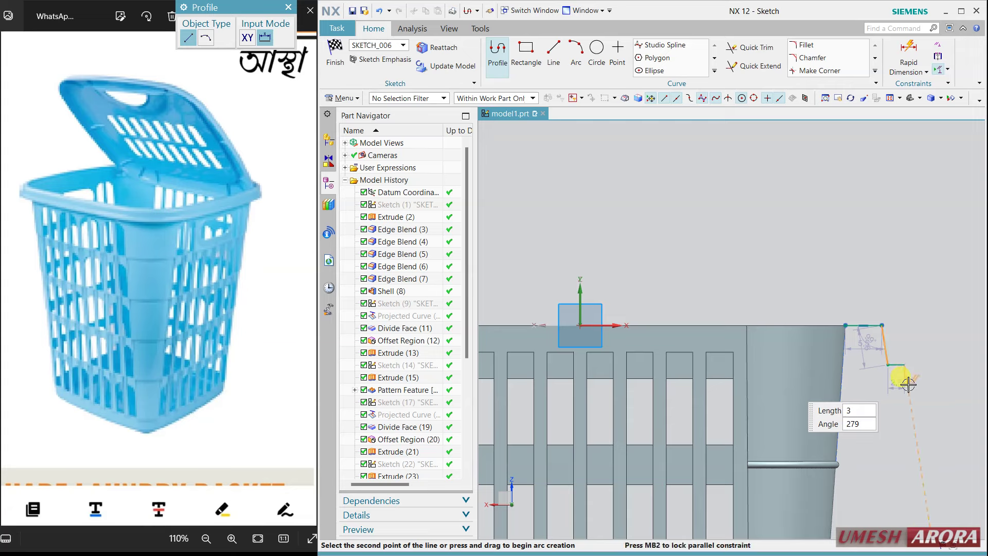
key("Return")
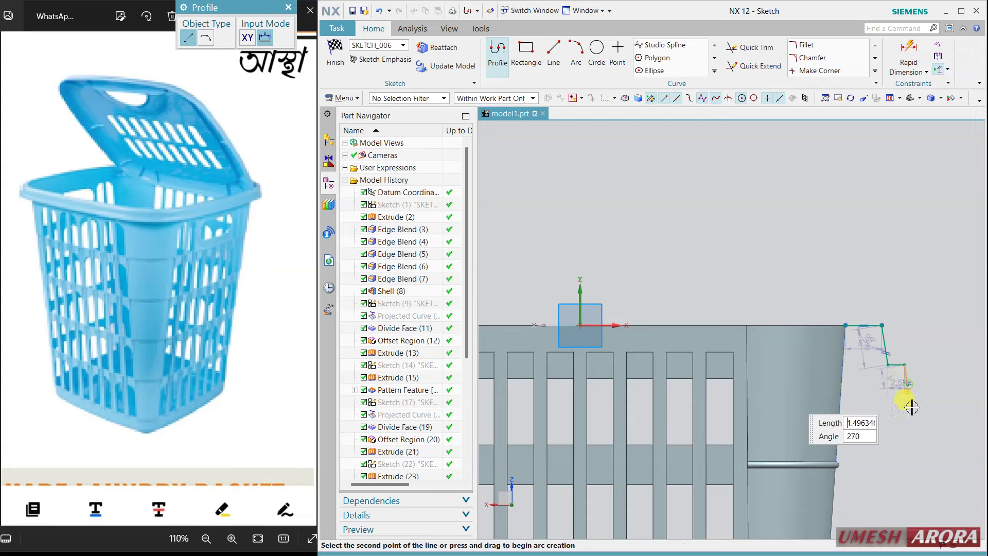
key("Escape")
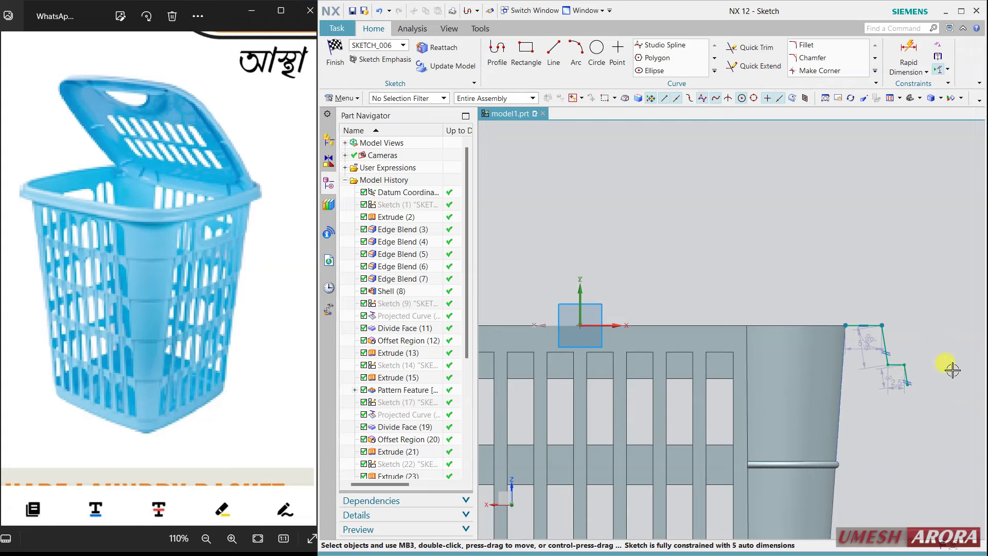
scroll(952, 370, "down", 3)
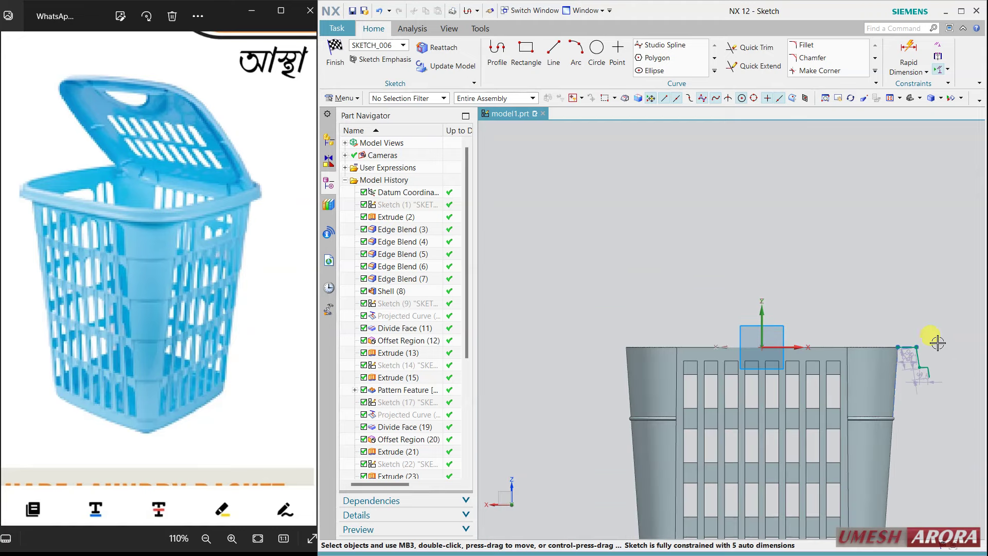
scroll(926, 334, "up", 2)
scroll(799, 304, "up", 2)
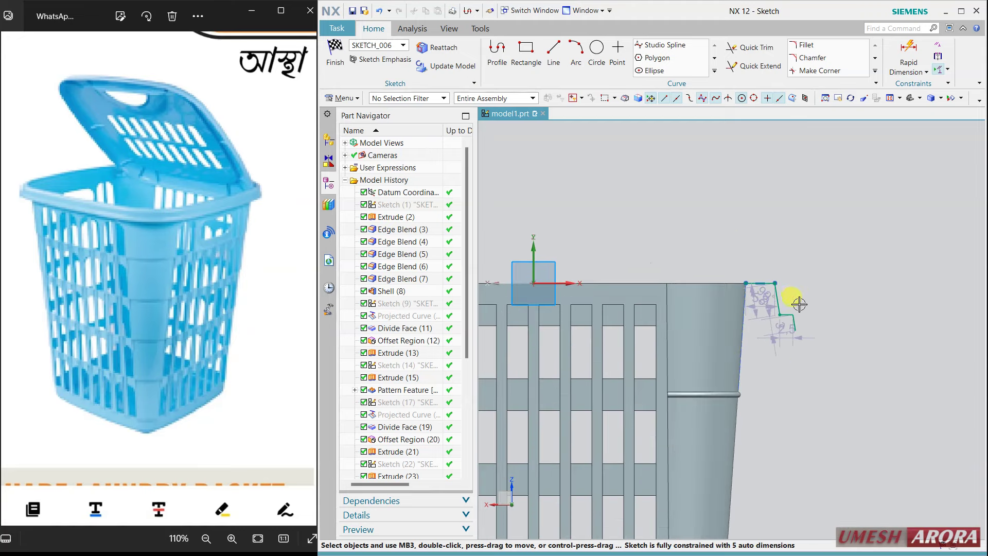
scroll(799, 304, "up", 2)
scroll(789, 297, "down", 2)
scroll(790, 297, "down", 2)
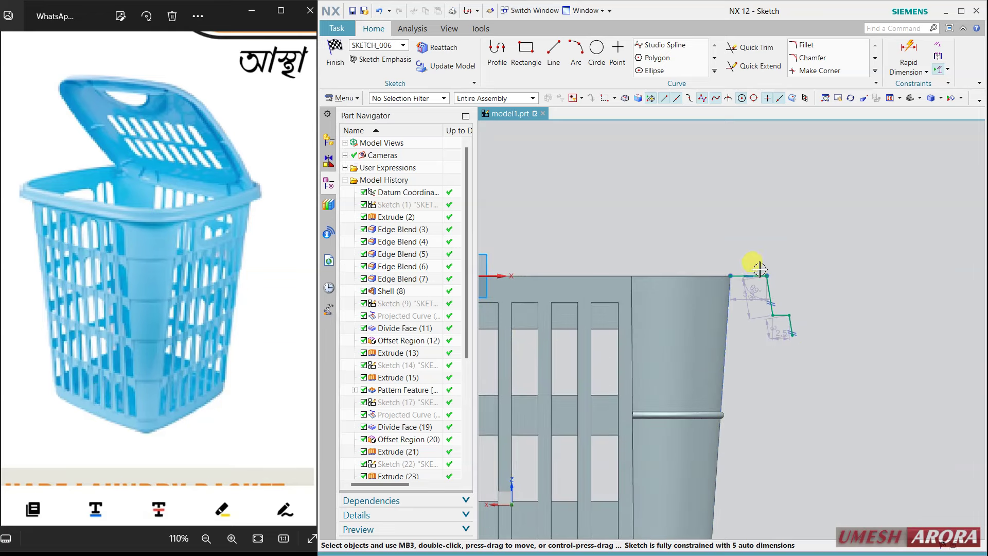
- Shift the upper line's end left, raise the lower horizontal segment, and move the slanted corner
left_click_drag(767, 274, 756, 274)
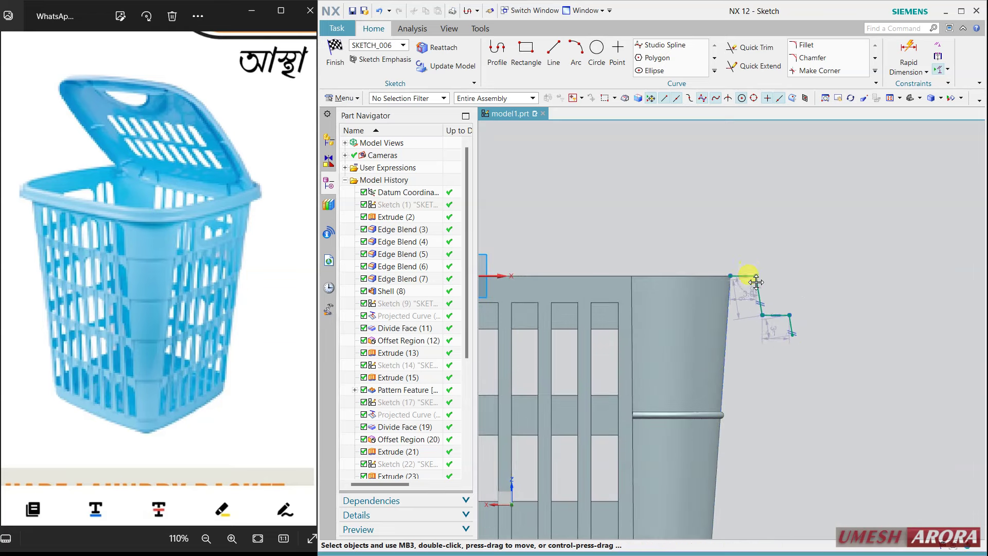
left_click_drag(774, 315, 775, 302)
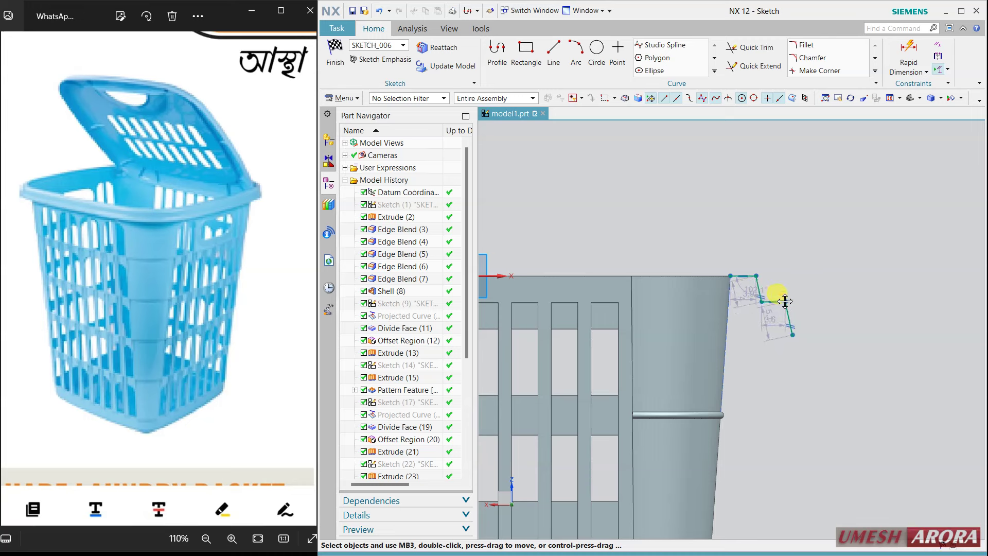
scroll(799, 340, "up", 2)
left_click_drag(793, 333, 790, 322)
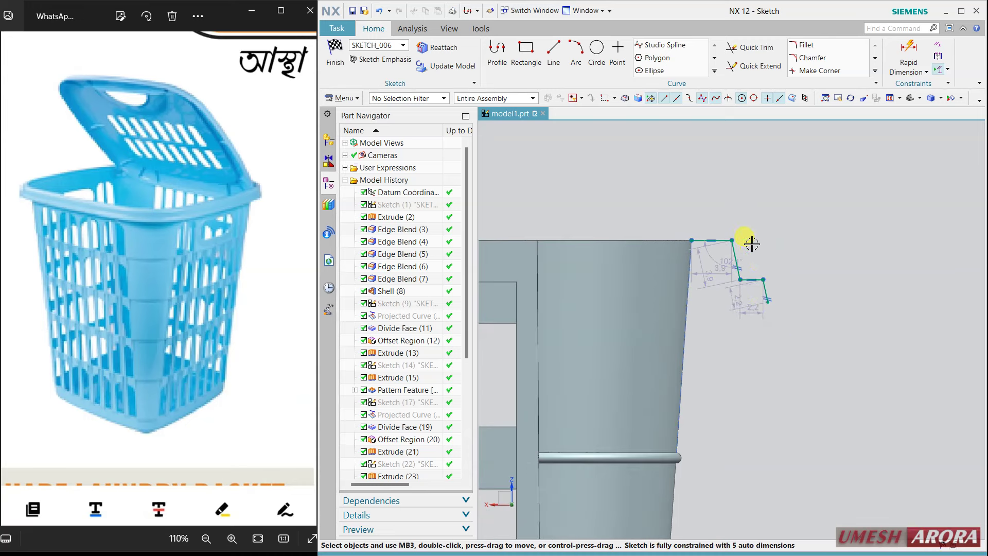
- Adjust the remaining profile corners and restore the short step between the slanted lines
left_click_drag(733, 240, 727, 240)
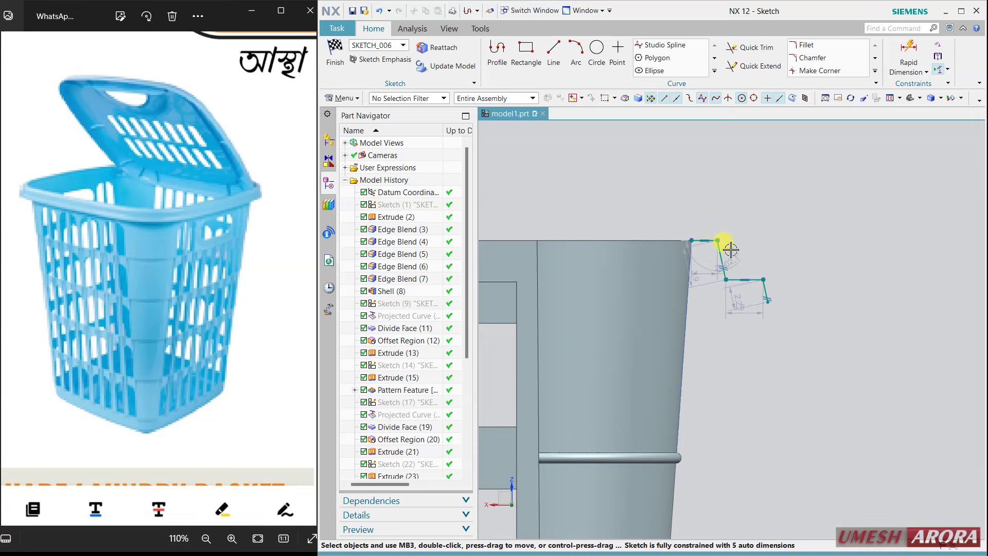
left_click_drag(759, 277, 754, 279)
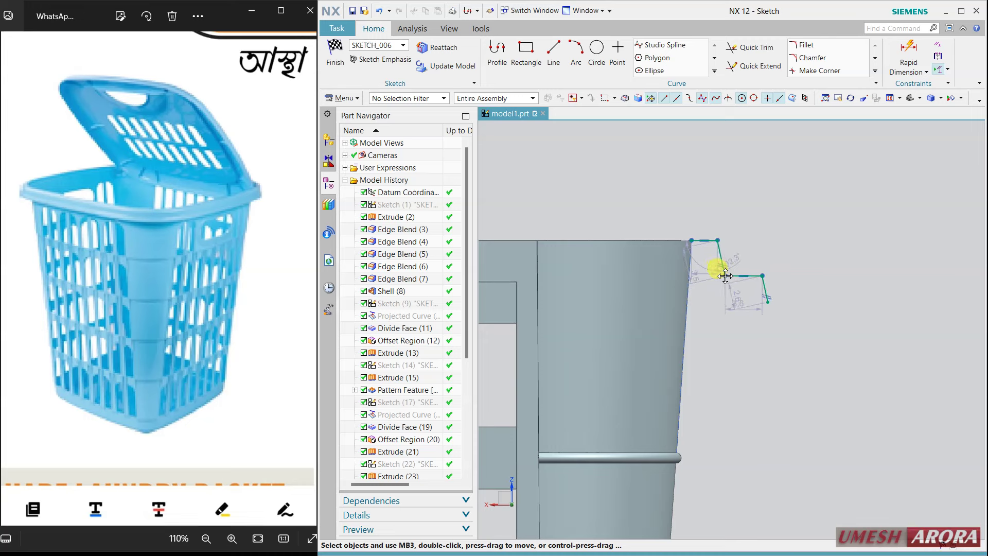
left_click_drag(725, 276, 754, 277)
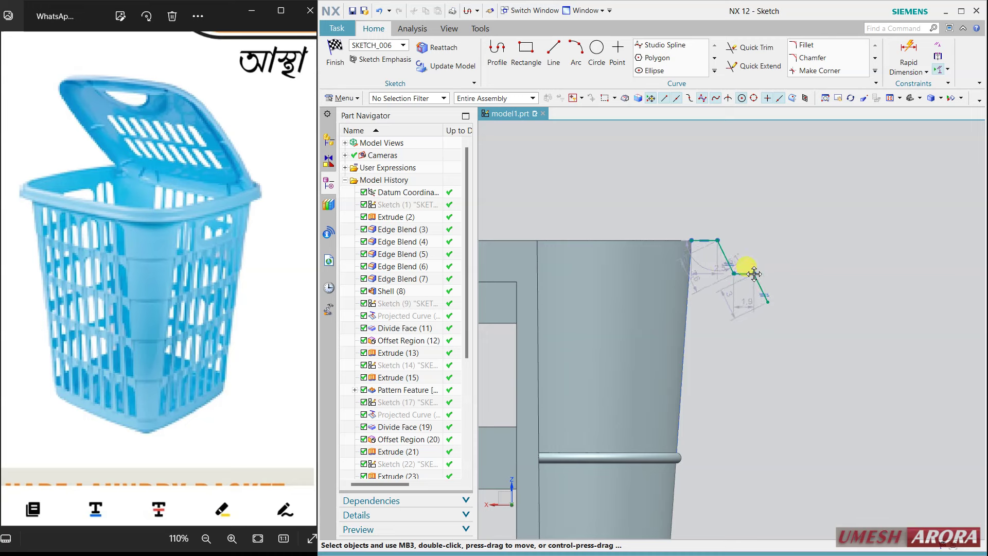
left_click_drag(745, 269, 728, 269)
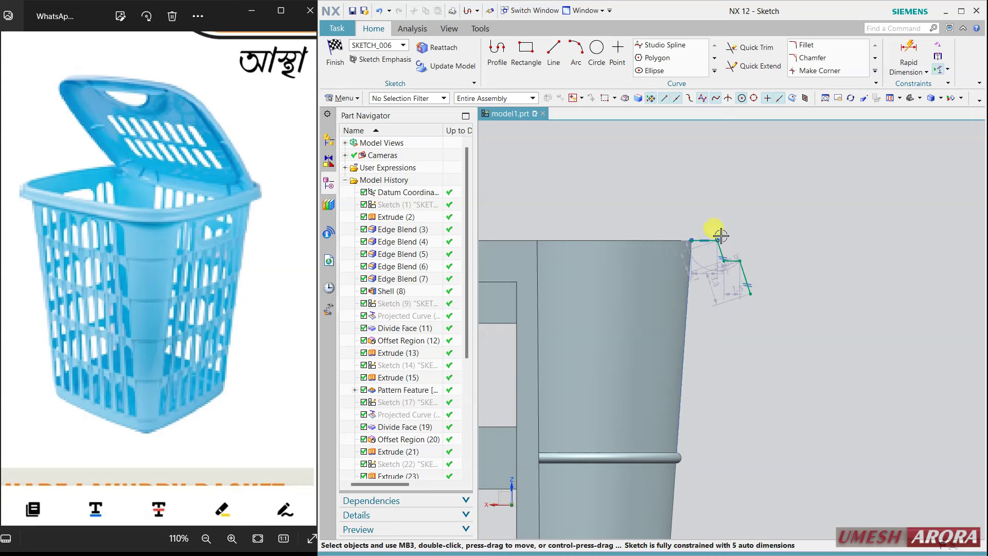
scroll(717, 229, "down", 1)
scroll(772, 216, "down", 1)
scroll(802, 237, "down", 1)
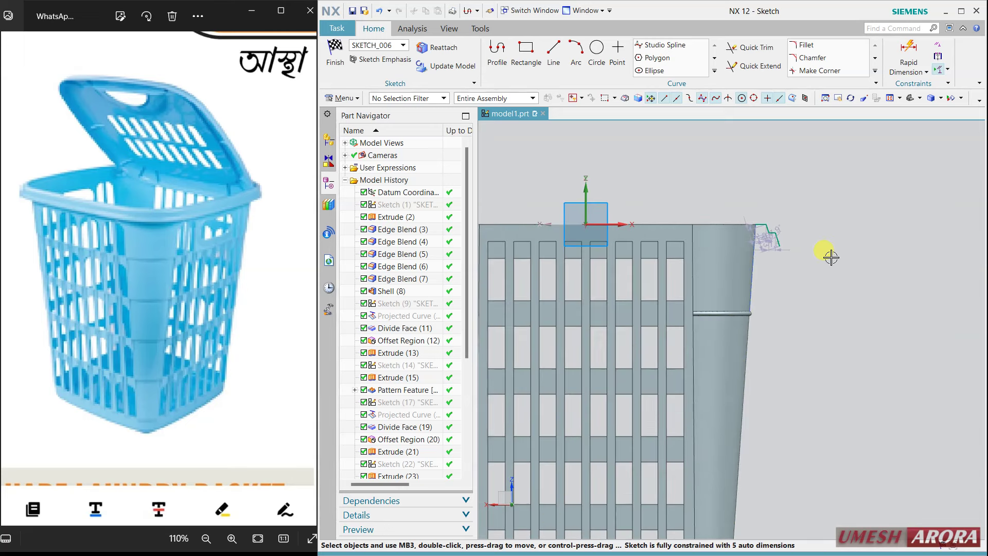
scroll(834, 253, "down", 3)
scroll(841, 245, "up", 1)
scroll(848, 246, "up", 3)
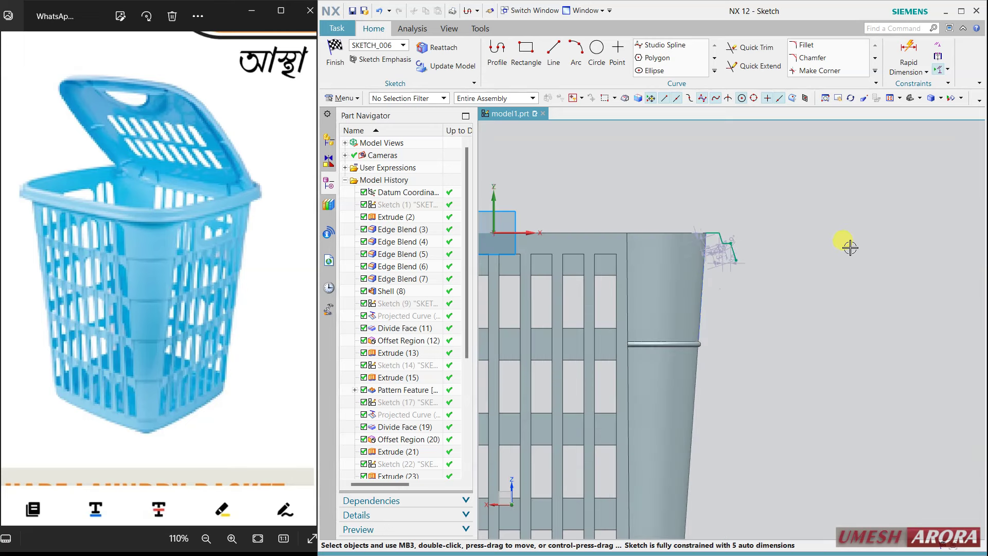
scroll(750, 223, "up", 2)
scroll(750, 223, "up", 2)
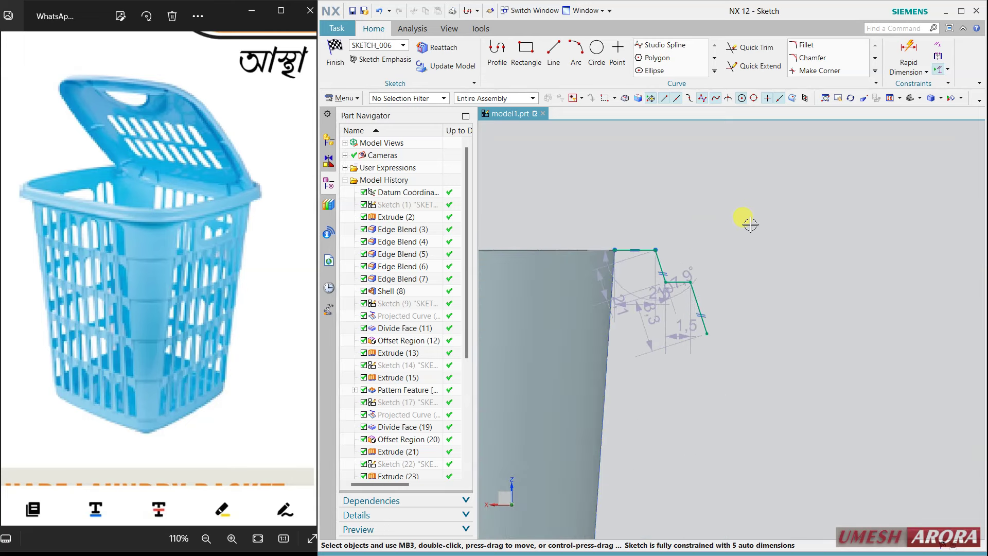
- Finish the sketch and sweep the rim profile along the top edge chain using Connected Curves
left_click(333, 61)
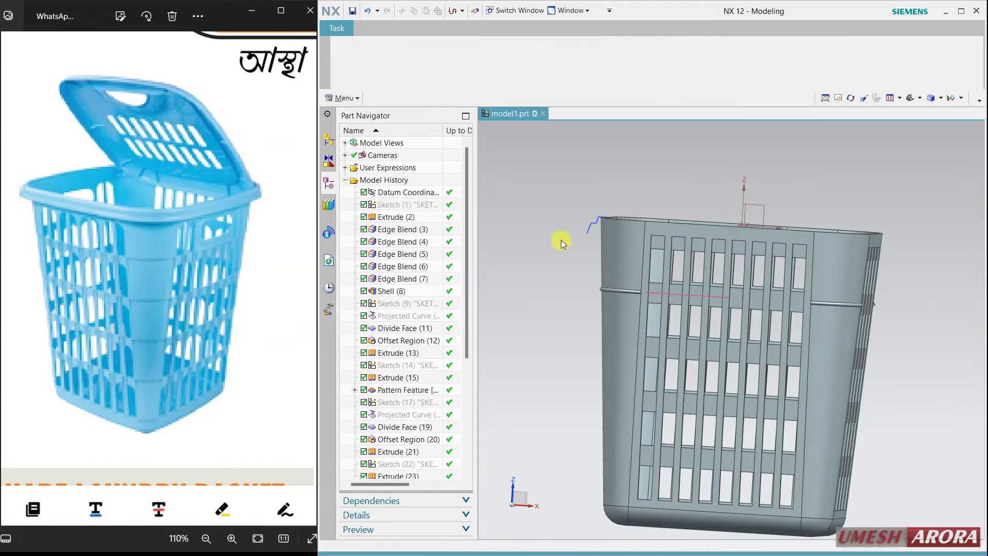
middle_click_drag(557, 240, 620, 170)
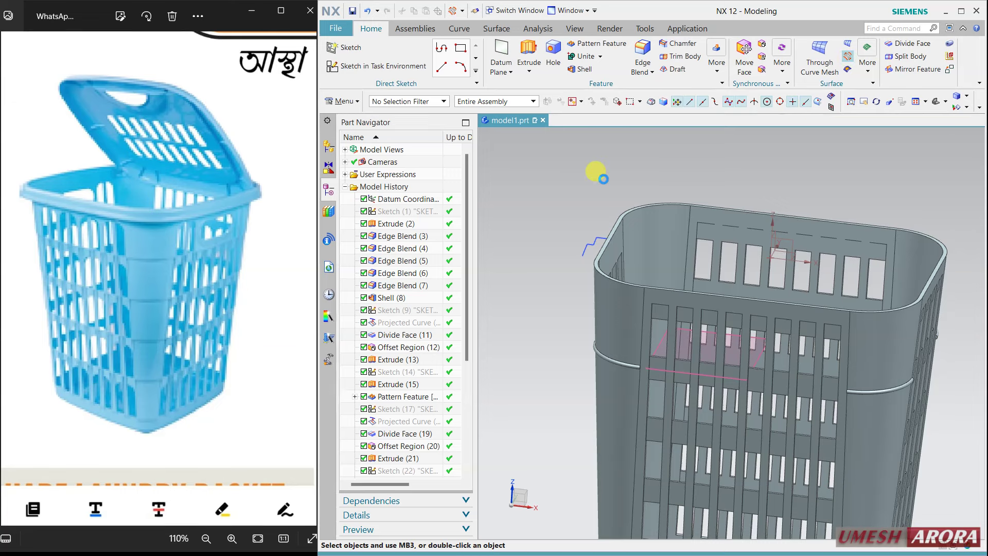
key("ctrl+shift+s")
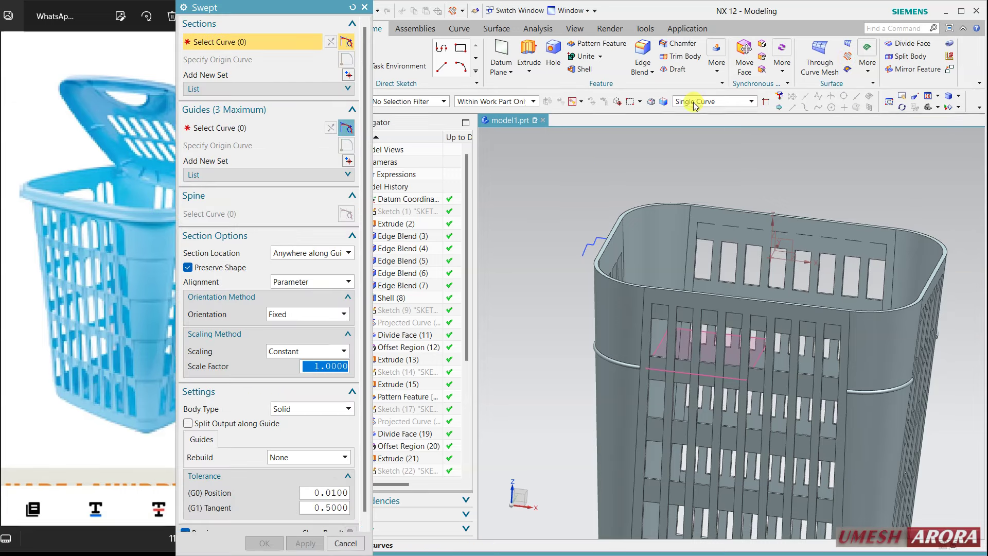
left_click(695, 105)
left_click(689, 128)
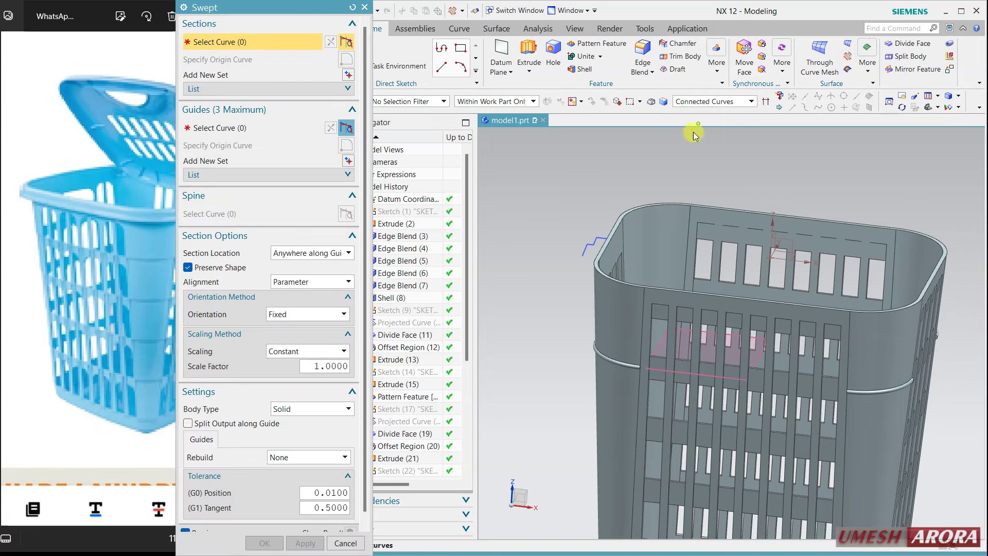
left_click(593, 225)
left_click(260, 129)
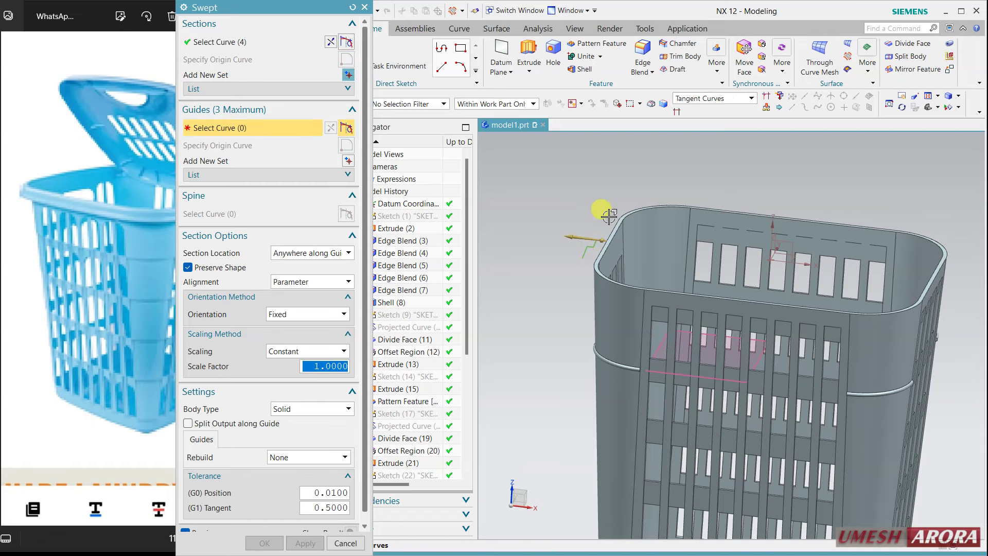
left_click(592, 210)
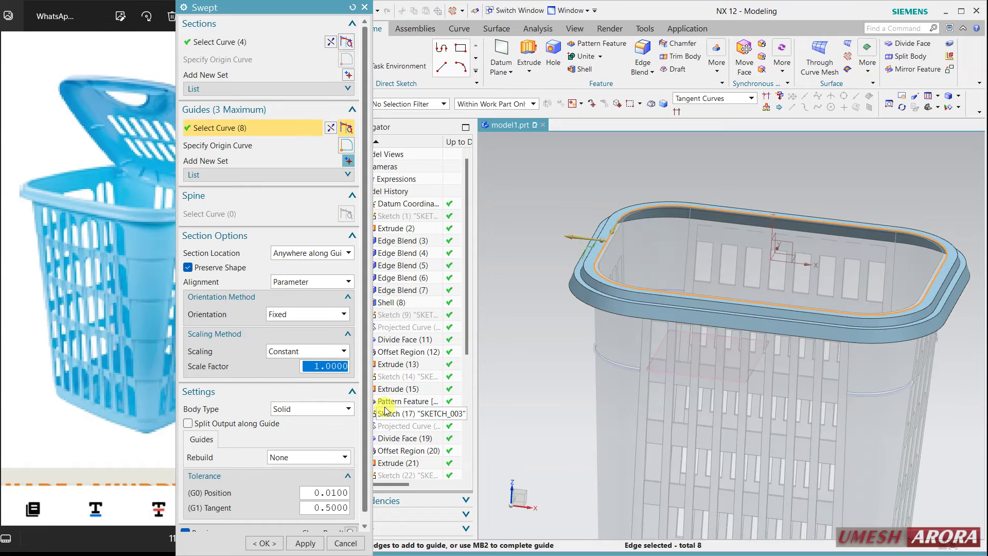
left_click(264, 543)
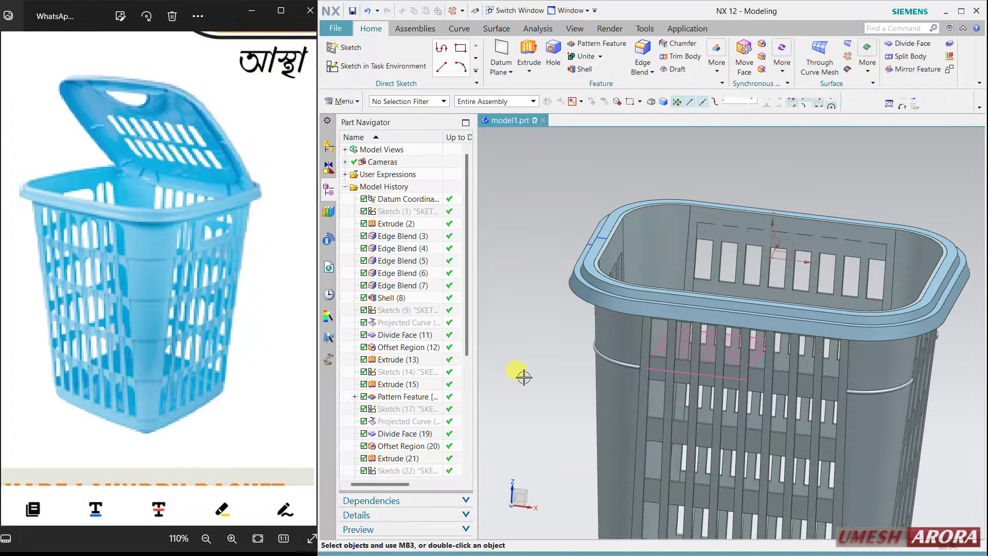
mouse_move(514, 370)
middle_mouse_down()
mouse_move(542, 337)
mouse_move(502, 366)
mouse_move(572, 342)
mouse_move(609, 360)
mouse_move(655, 346)
mouse_move(646, 369)
mouse_move(587, 350)
mouse_move(577, 335)
mouse_move(787, 304)
mouse_move(856, 263)
middle_mouse_up()
- Round the rim's top inner edge with a 2 mm edge blend
scroll(735, 158, "up", 5)
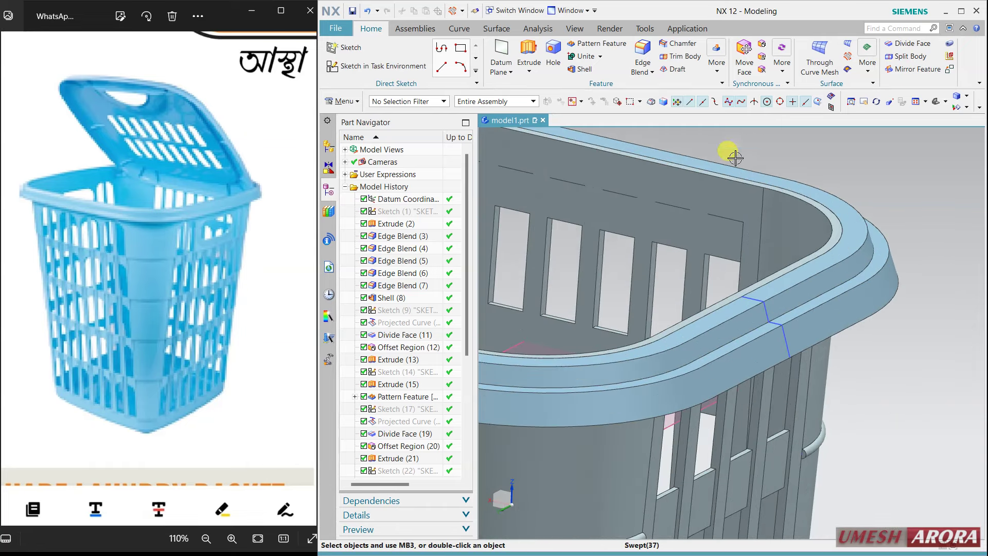
left_click(645, 47)
left_click(875, 265)
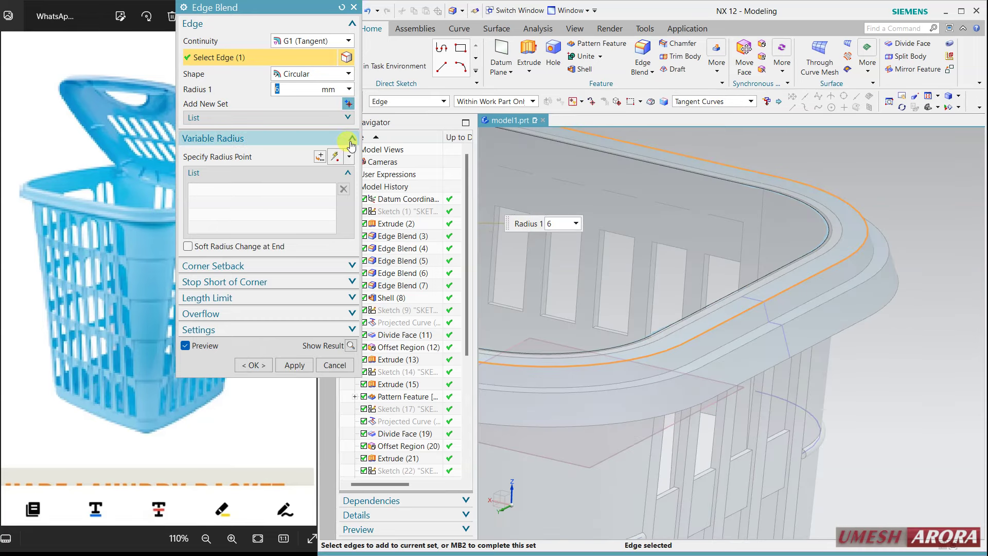
type("2")
key("Return")
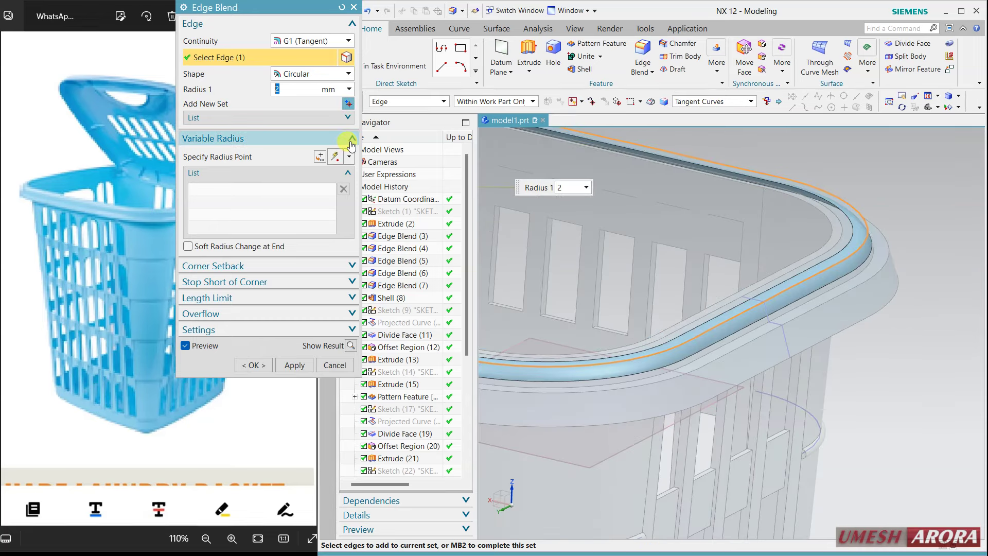
left_click(294, 365)
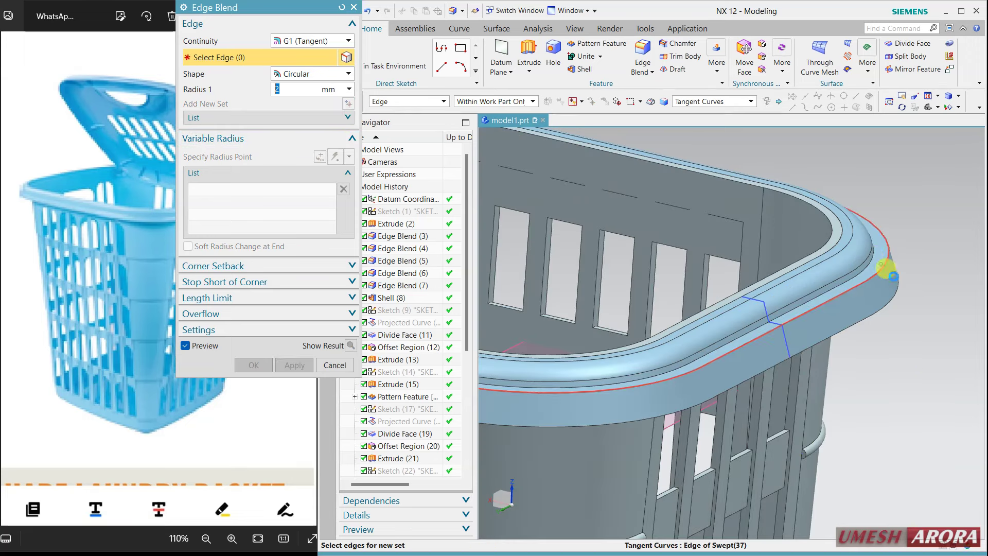
- Blend two more rim edges at 2 mm and close Edge Blend
left_click(886, 268)
left_click(294, 365)
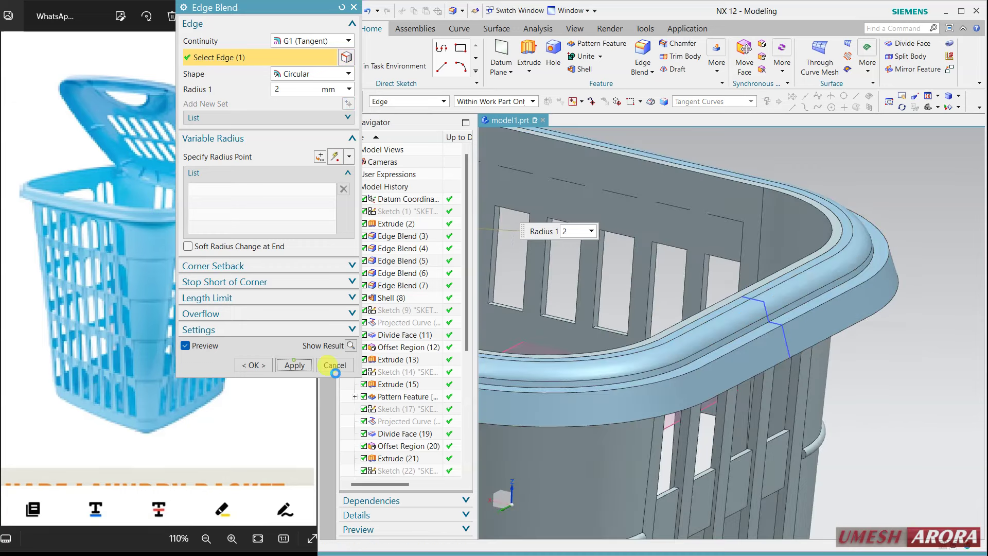
scroll(754, 325, "up", 2)
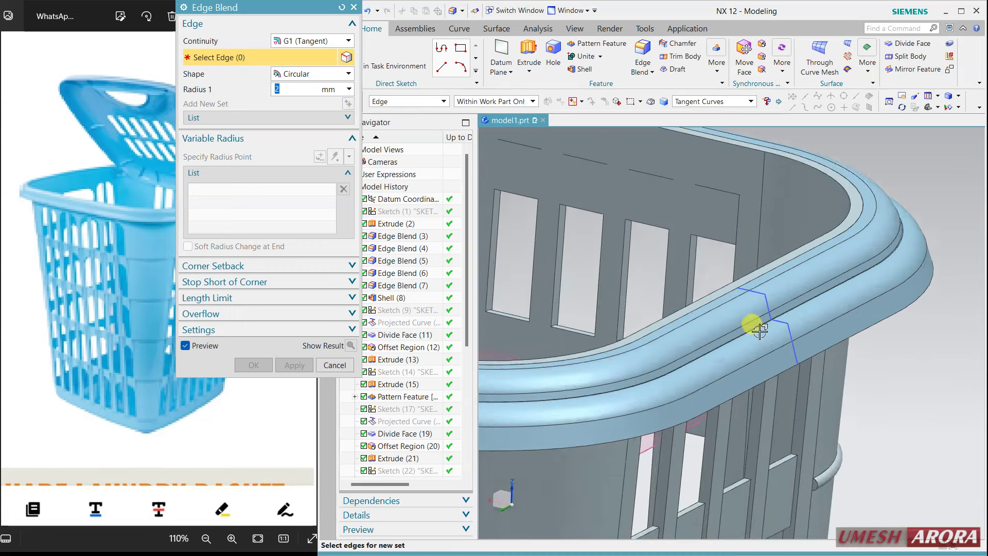
scroll(780, 295, "up", 3)
left_click(789, 298)
scroll(810, 324, "down", 2)
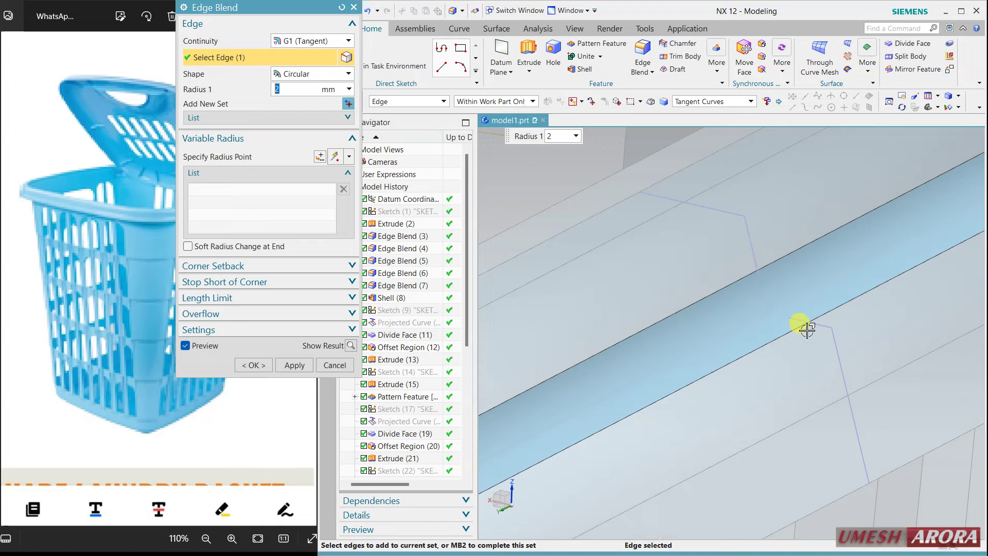
scroll(805, 326, "down", 2)
scroll(805, 328, "down", 2)
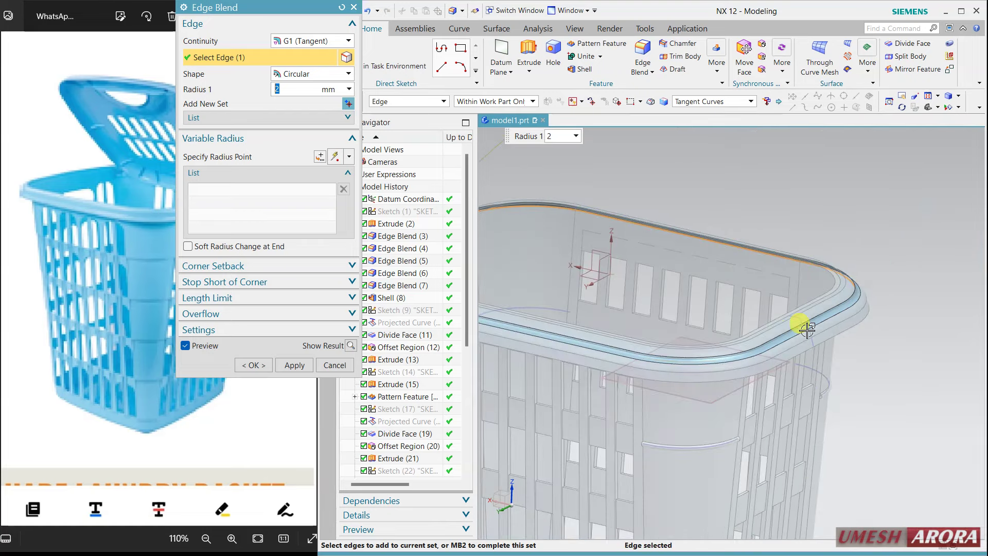
left_click(264, 365)
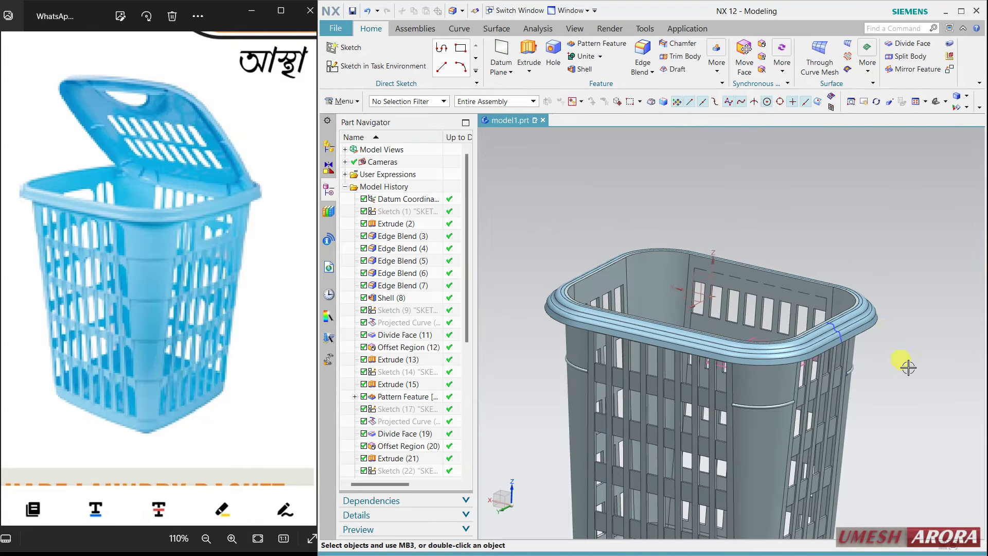
- Edit Sketch (36), drag a line end point left, and finish, triggering the Edge Blend(40) failure
middle_click_drag(908, 367, 897, 354)
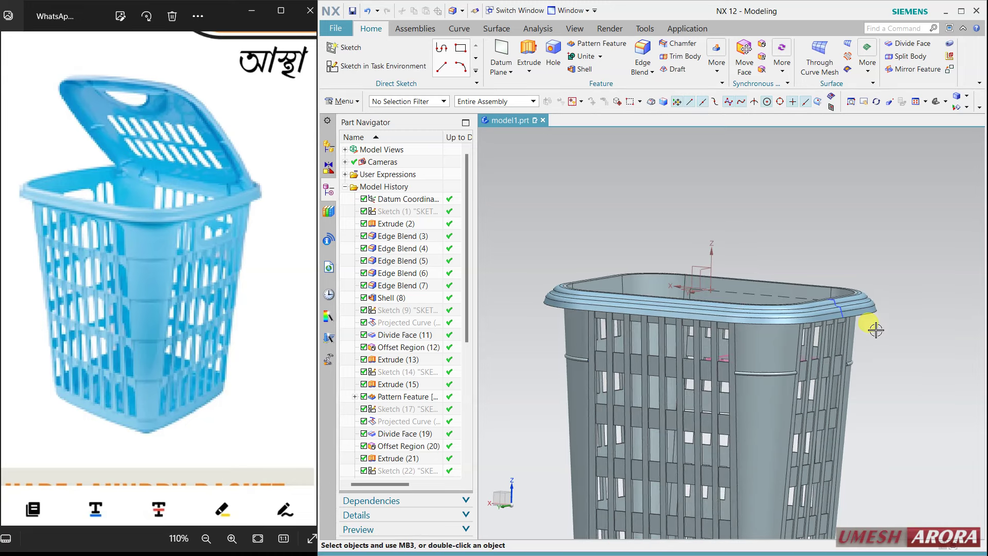
scroll(870, 325, "up", 2)
double_click(825, 309)
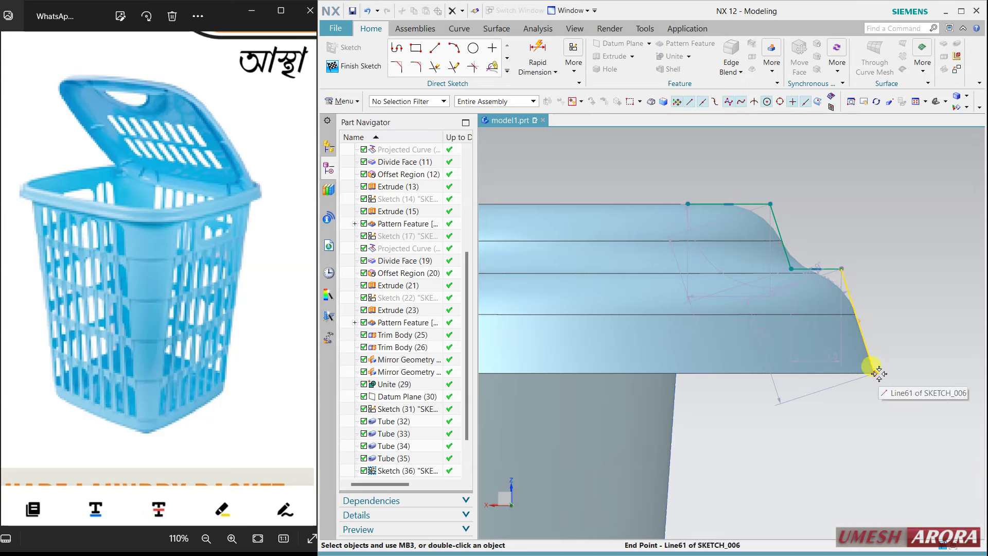
left_click_drag(874, 376, 858, 375)
left_click(709, 348)
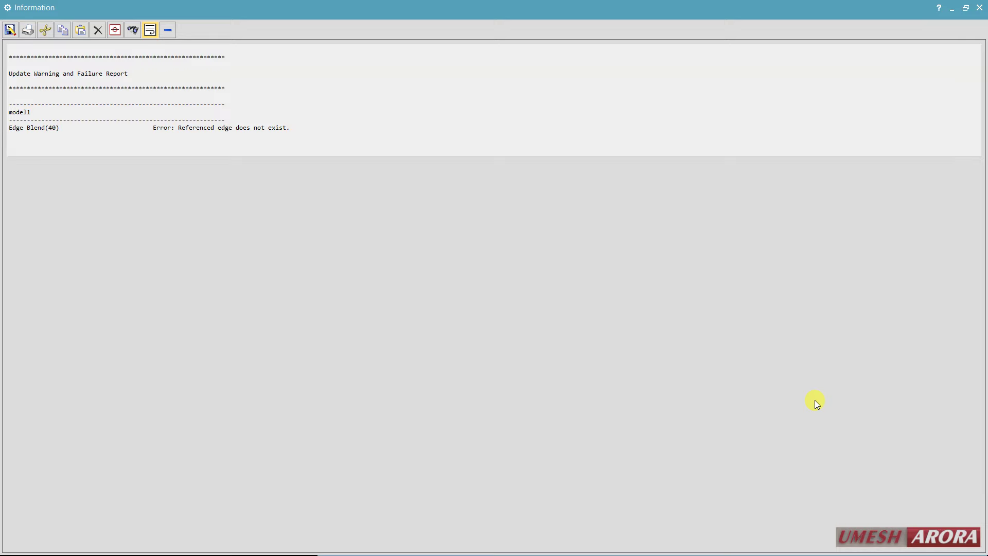
- Close the failure report, open Edge Blend (40) for editing, then cancel it
left_click(979, 8)
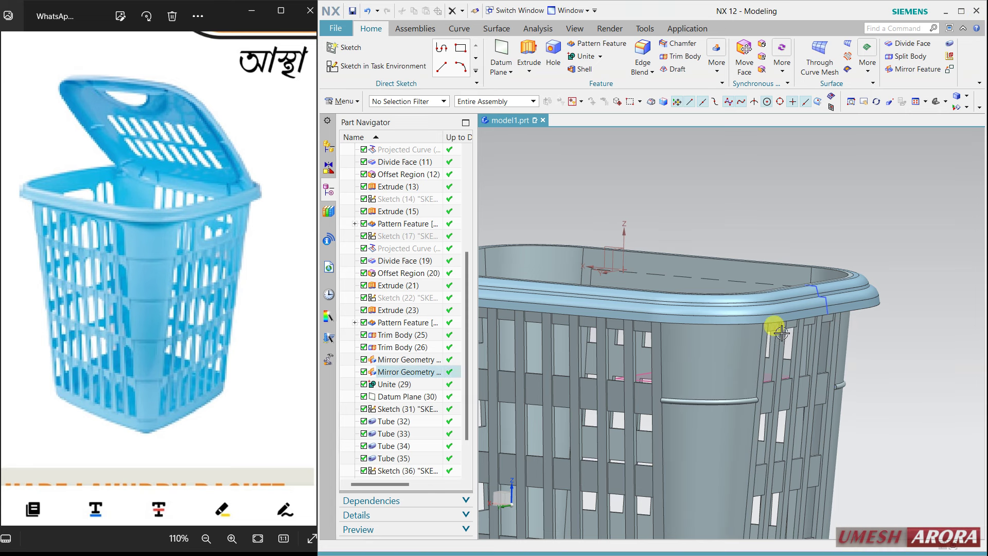
middle_click_drag(884, 280, 874, 282)
scroll(466, 414, "down", 2)
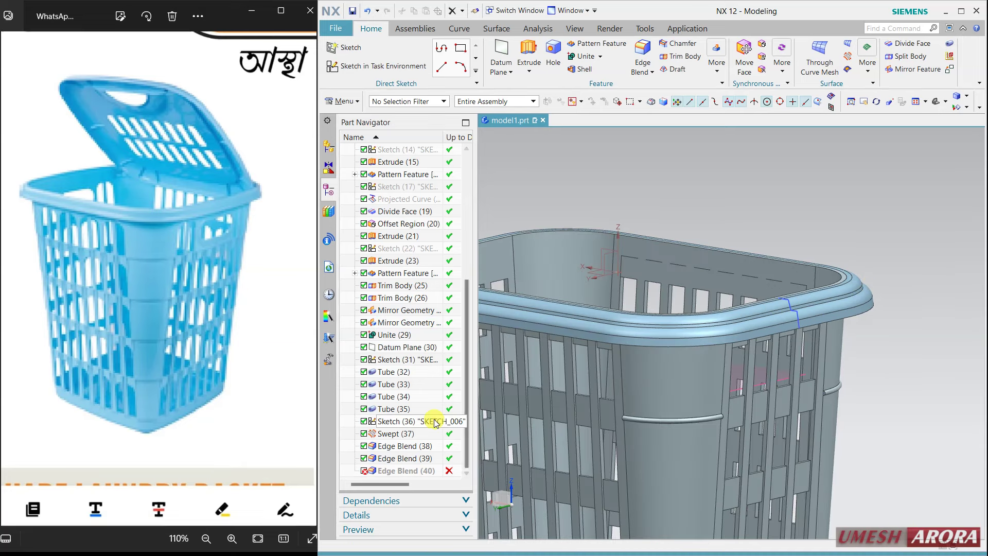
left_click(401, 470)
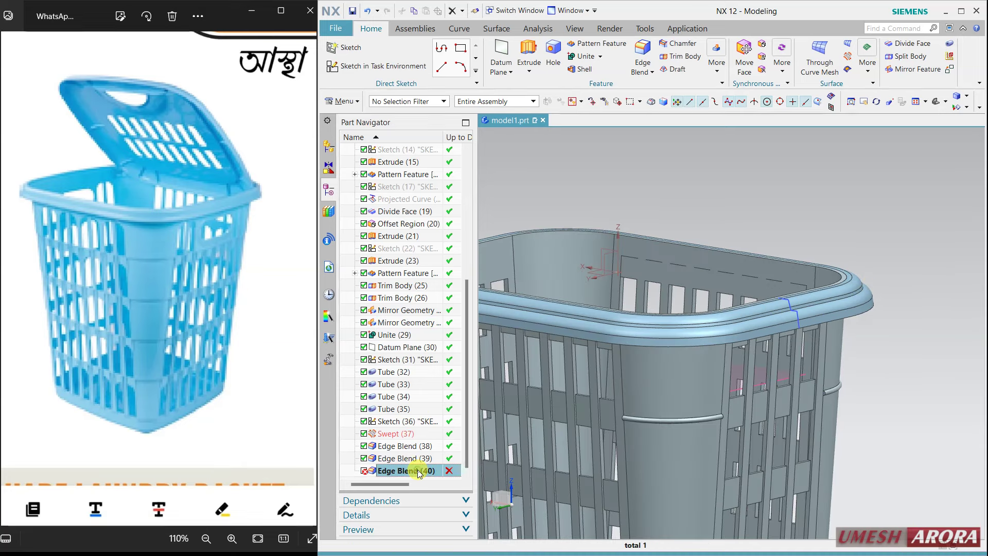
left_click(873, 358)
scroll(816, 304, "up", 5)
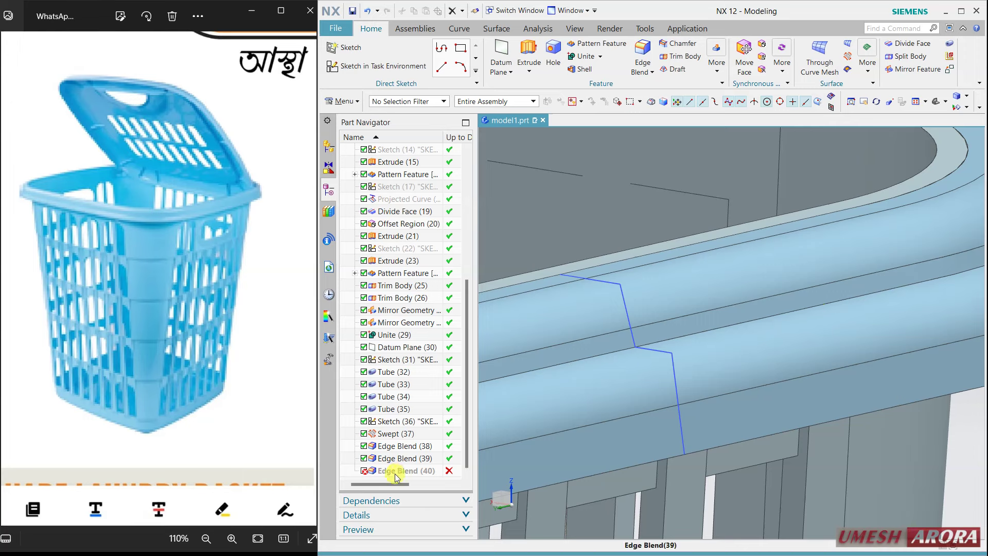
double_click(394, 471)
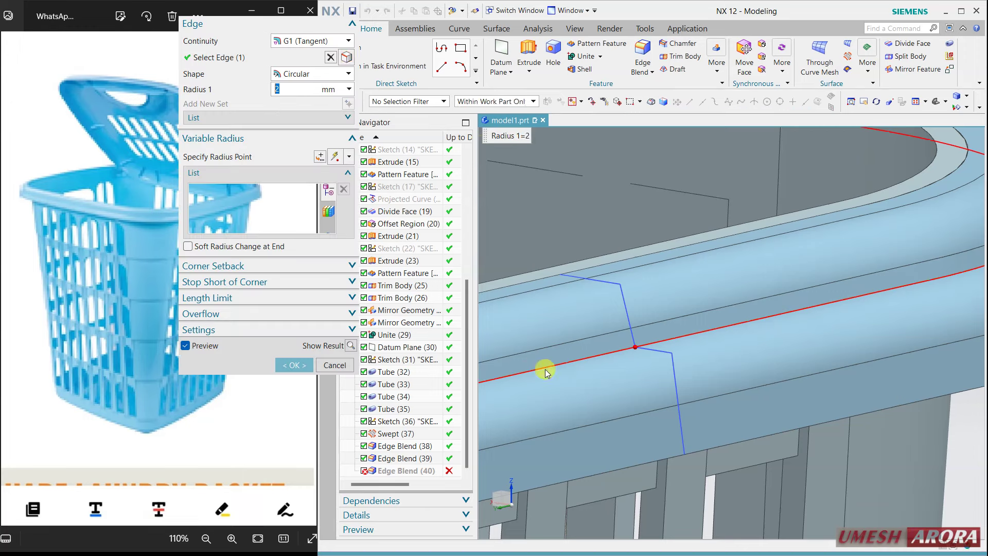
left_click(539, 369)
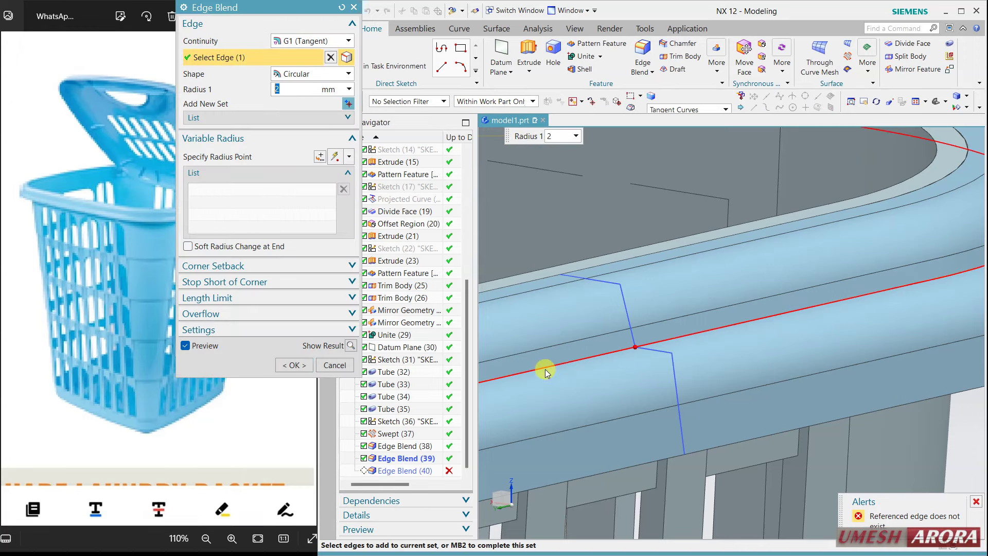
left_click(566, 354, "shift")
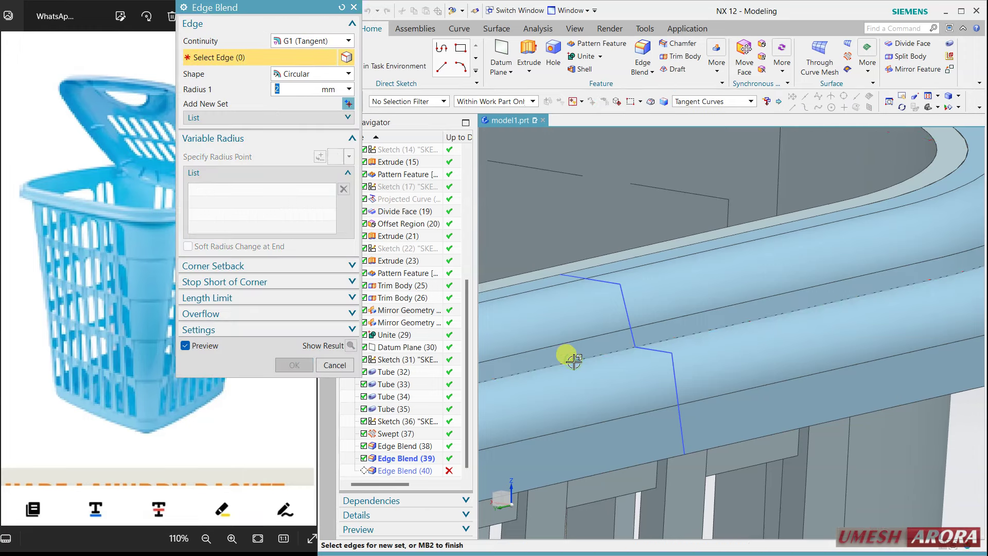
left_click(335, 366)
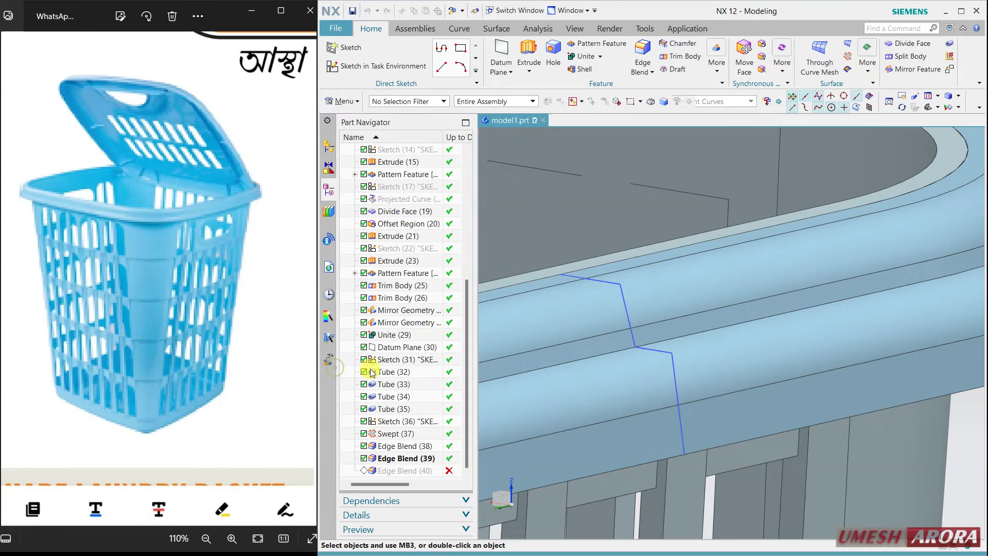
- Delete Edge Blend (40) from the Part Navigator and reopen the existing rim blend
right_click(431, 476)
left_click(448, 411)
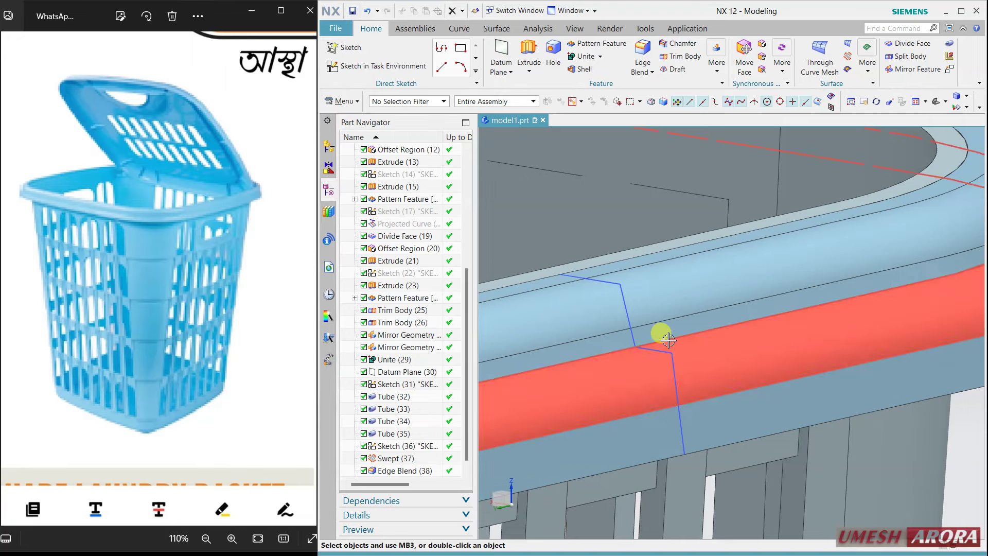
middle_click_drag(723, 369, 840, 416)
left_click(808, 327)
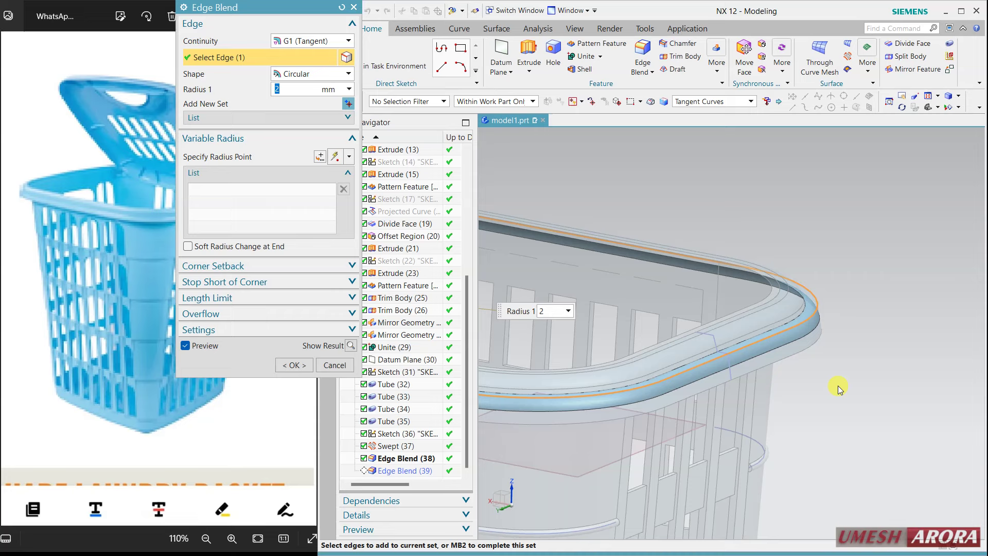
type("1.5")
- Reduce Edge Blend (39) radius to 1.5 mm and accept
key("Return")
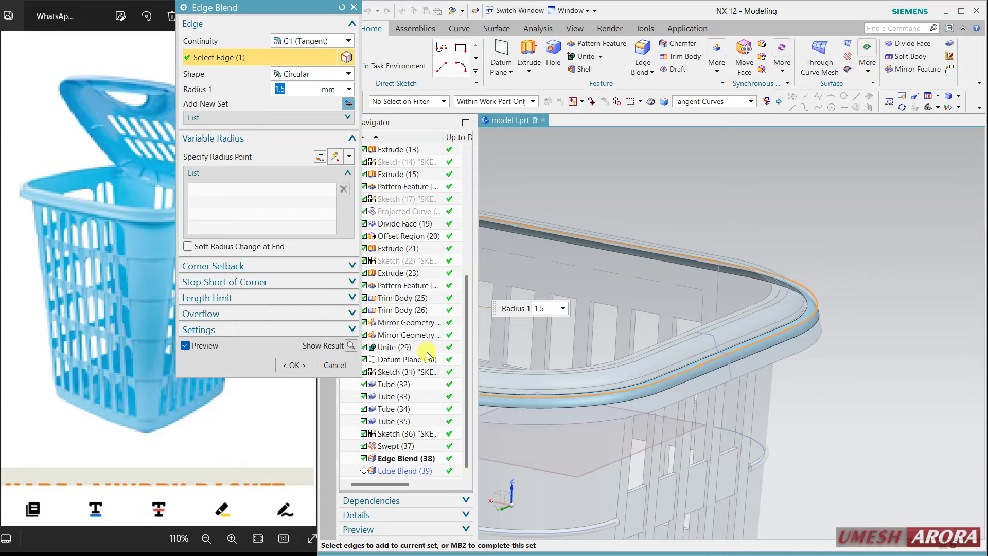
left_click(294, 365)
scroll(689, 360, "down", 3)
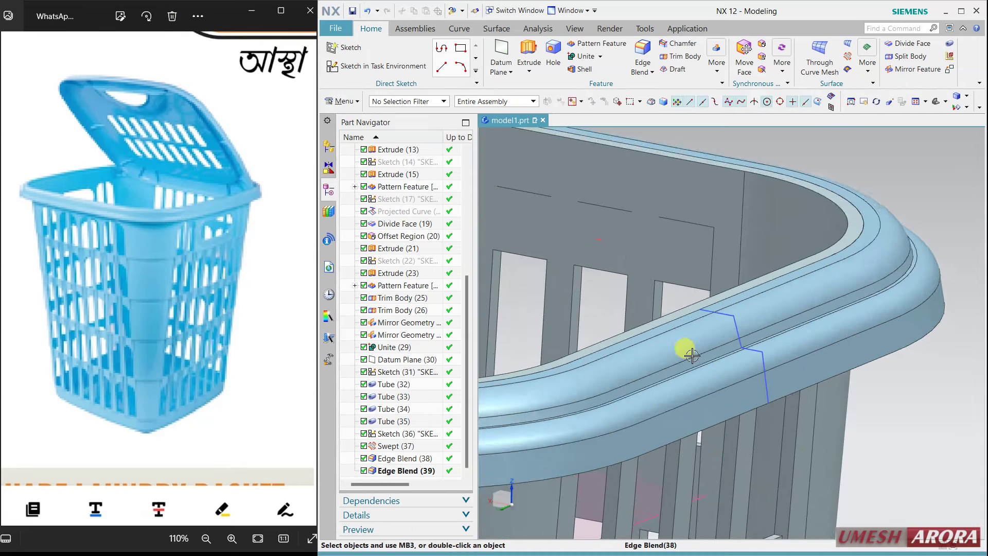
scroll(738, 313, "down", 2)
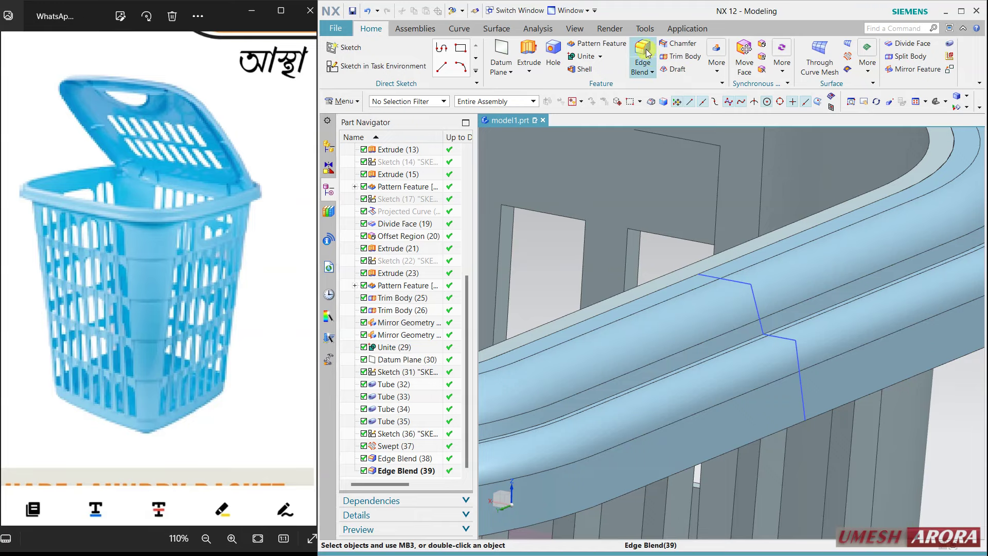
- Add a 2 mm edge blend to another rim edge
left_click(701, 356)
scroll(701, 307, "up", 5)
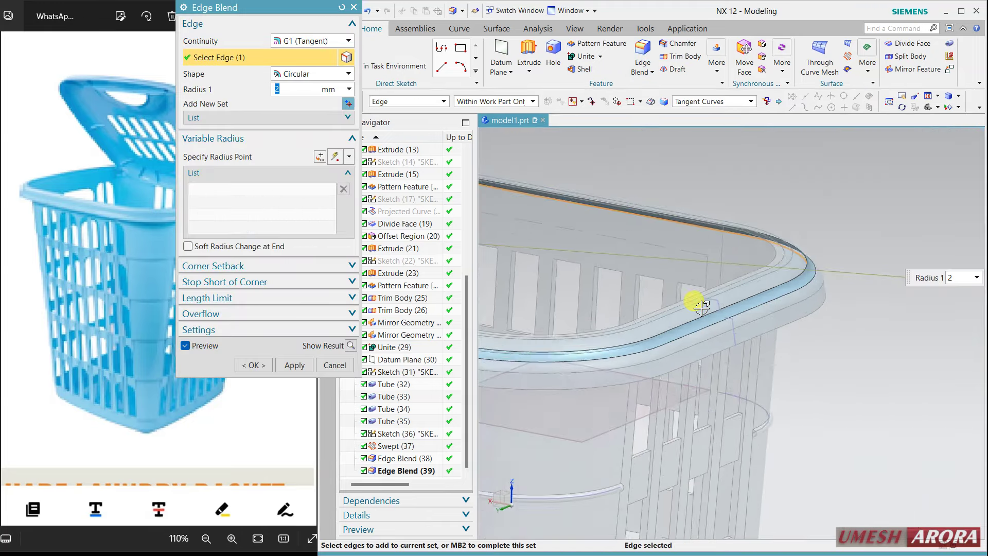
left_click(250, 365)
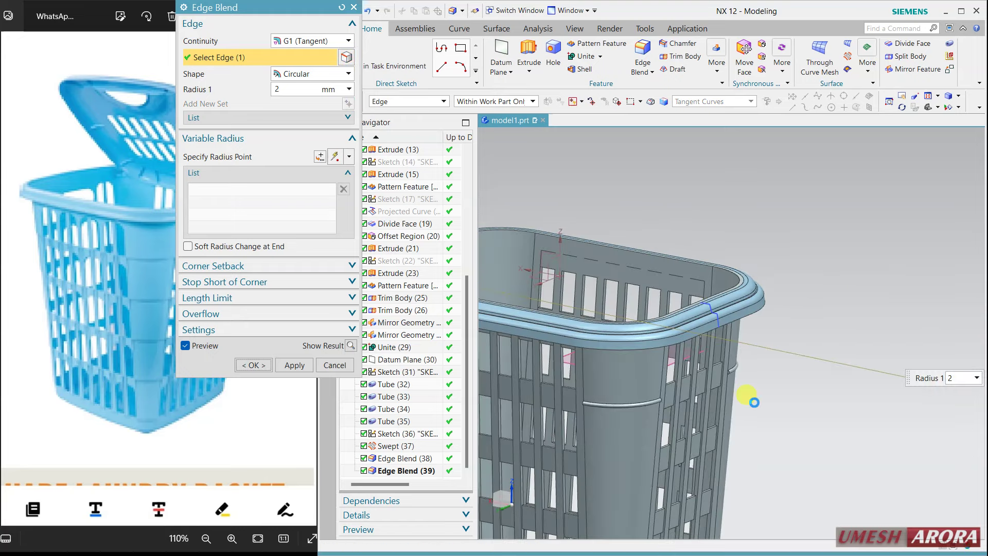
middle_click_drag(776, 364, 821, 348)
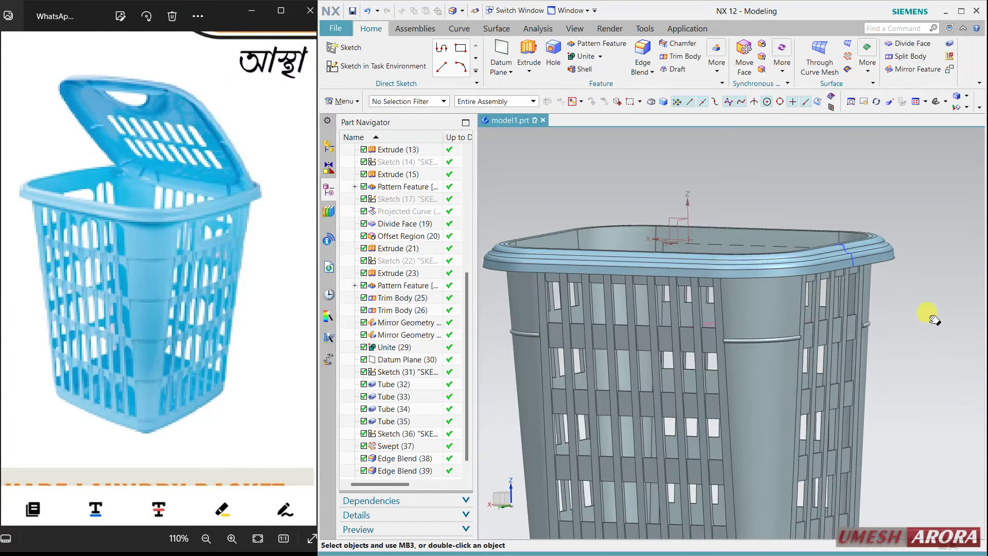
scroll(921, 317, "up", 3)
mouse_move(908, 316)
middle_mouse_down()
mouse_move(898, 331)
mouse_move(867, 319)
mouse_move(840, 288)
mouse_move(813, 282)
middle_mouse_up()
scroll(836, 289, "down", 3)
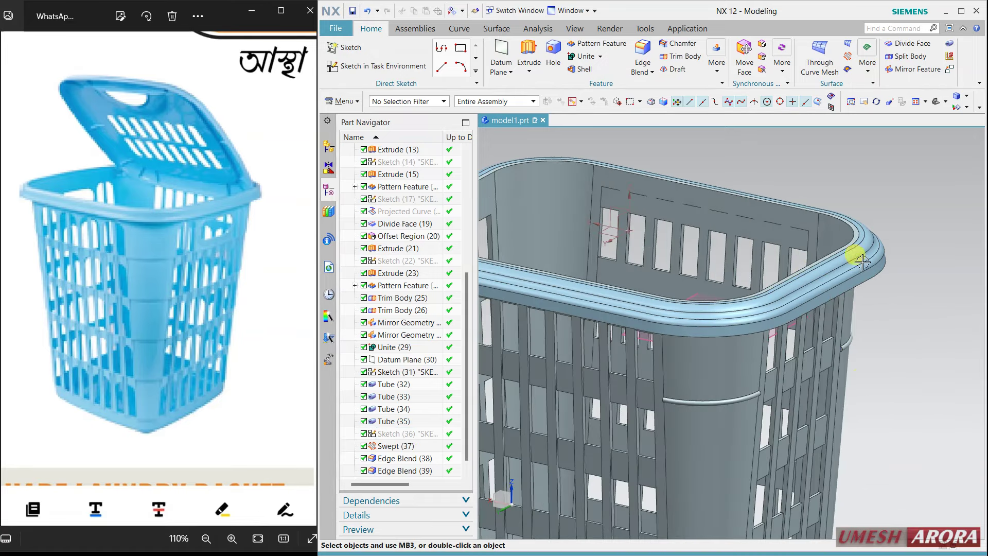
- Thicken the blended rim faces with offsets 1 and 0 mm, creating Thicken (42)
left_click(715, 64)
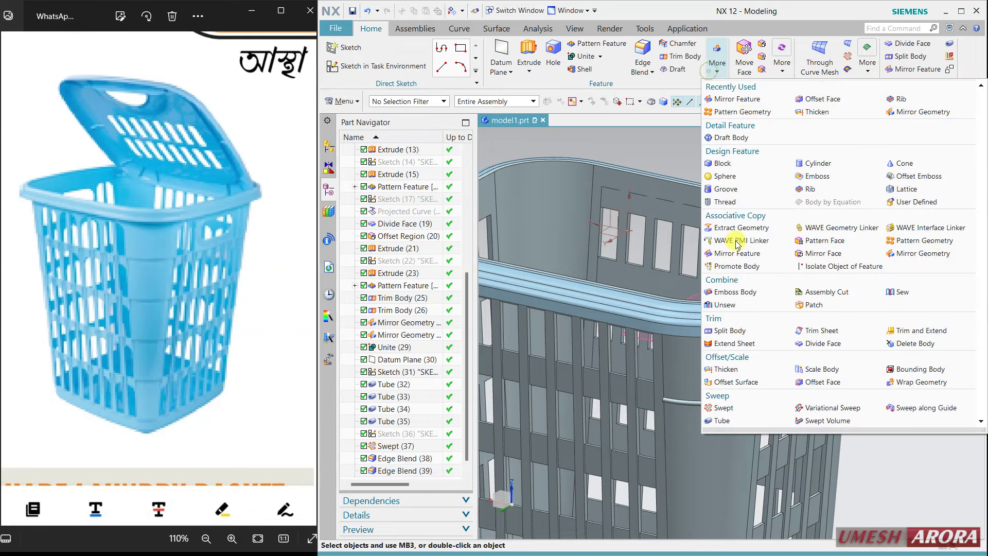
left_click(743, 370)
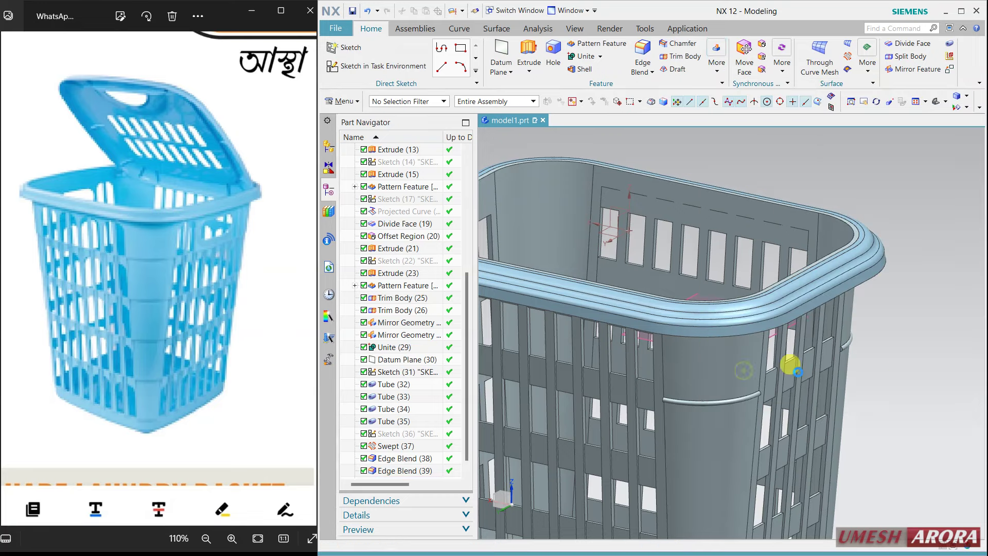
left_click(867, 262)
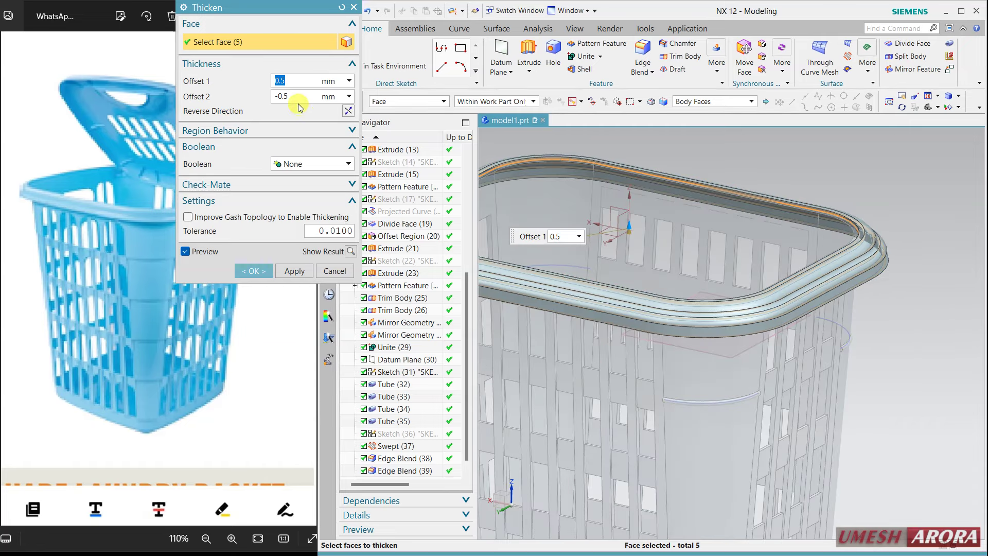
type("1")
left_click(295, 93)
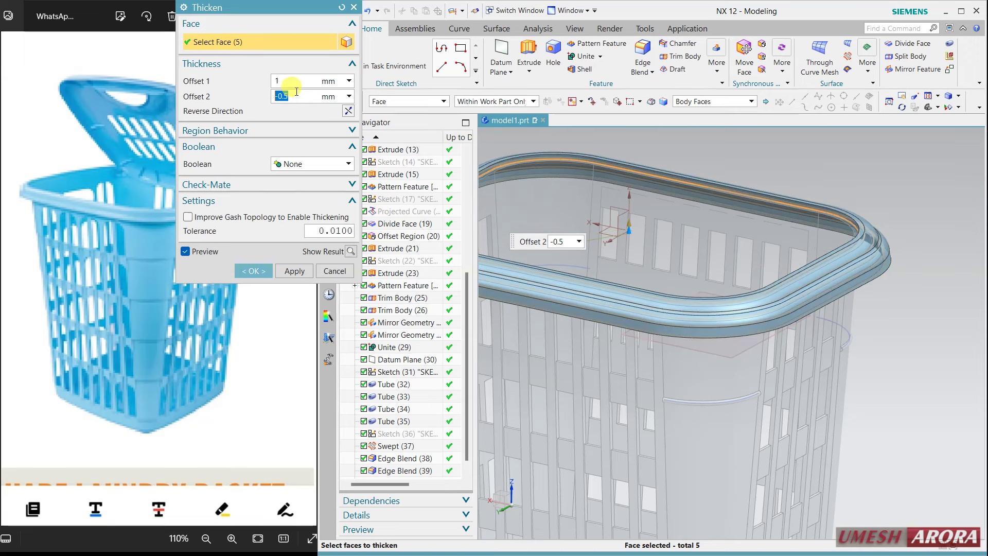
type("0")
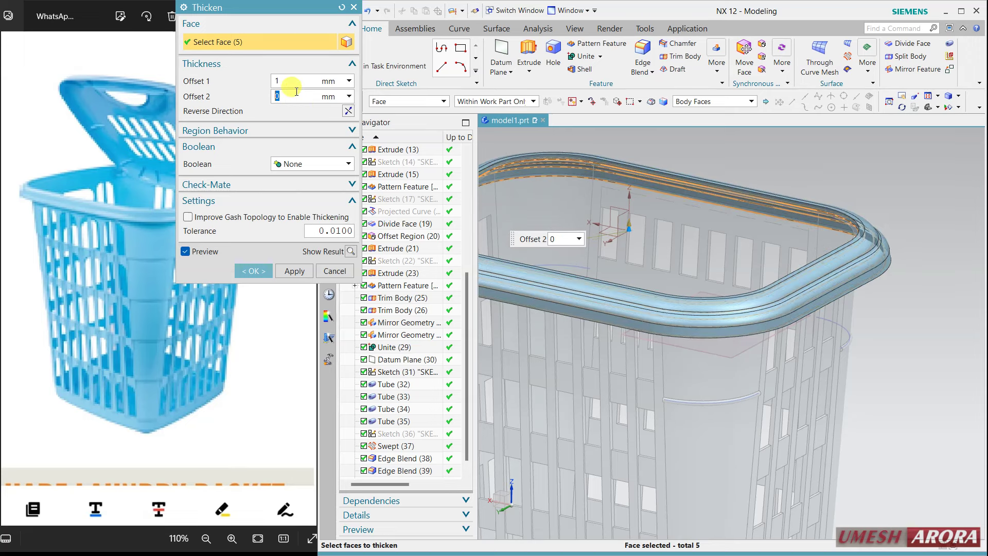
scroll(899, 228, "up", 3)
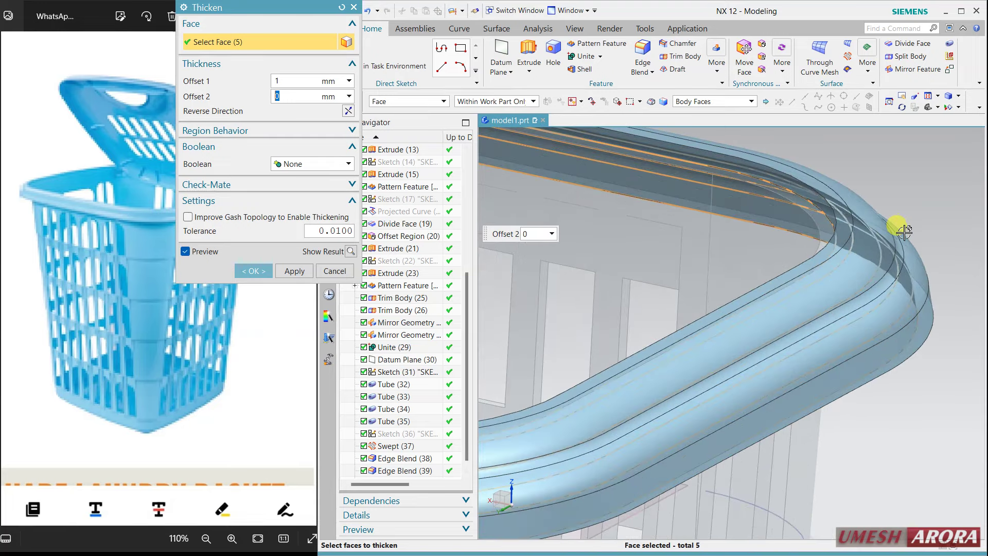
scroll(899, 229, "down", 2)
scroll(899, 229, "down", 3)
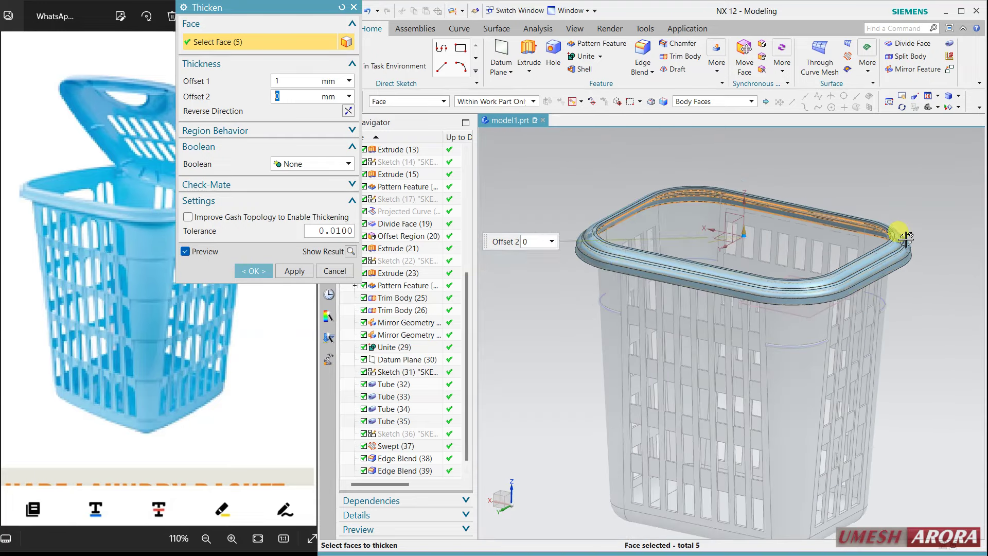
left_click(344, 251)
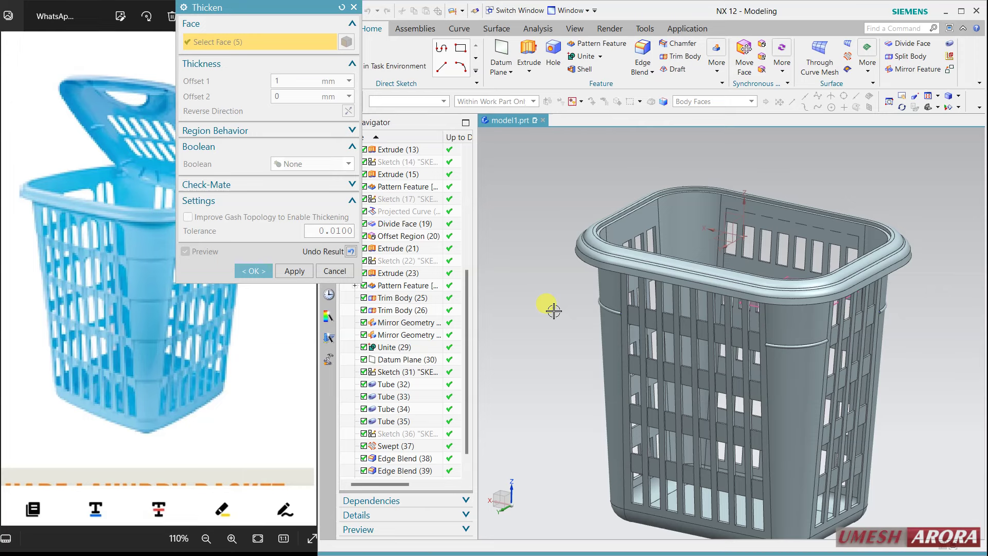
left_click(351, 251)
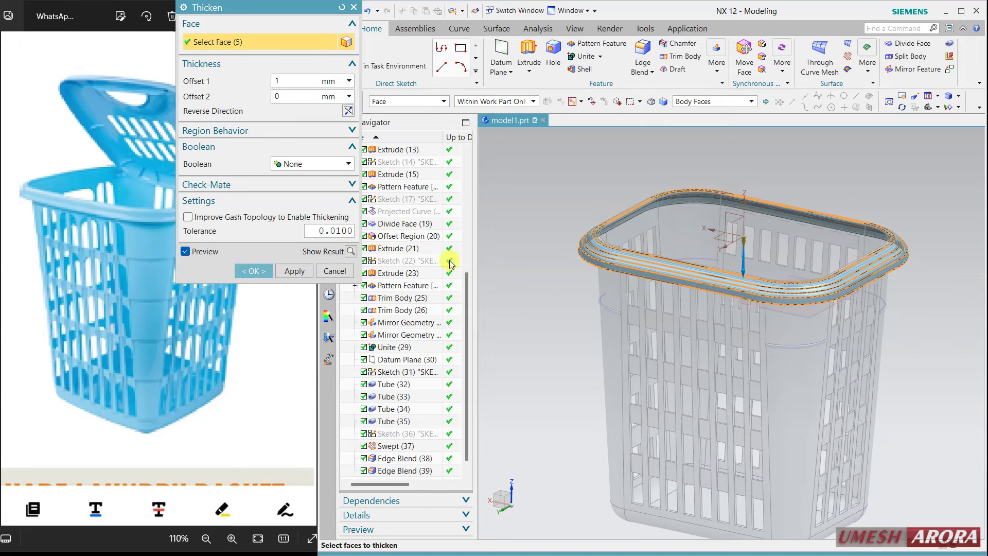
left_click(271, 271)
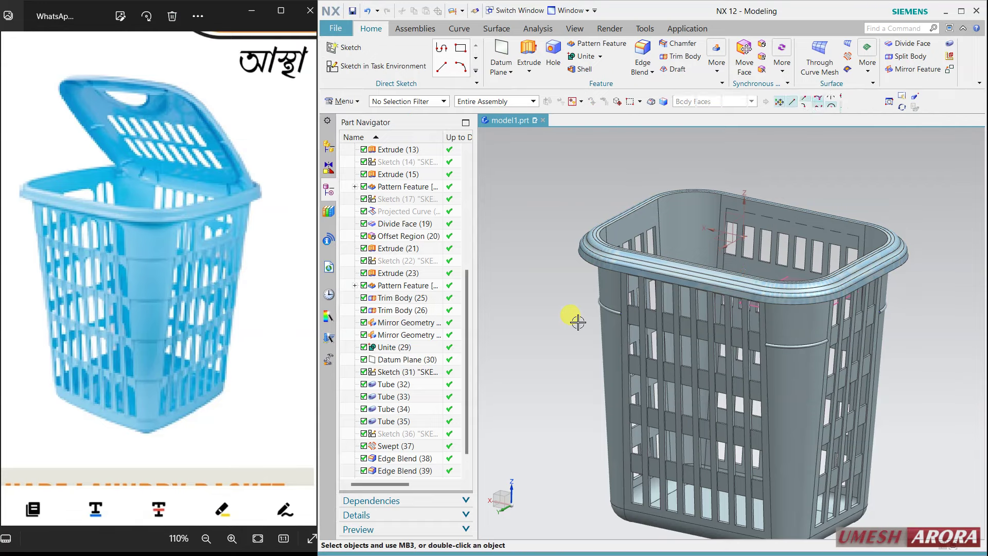
left_click(581, 261)
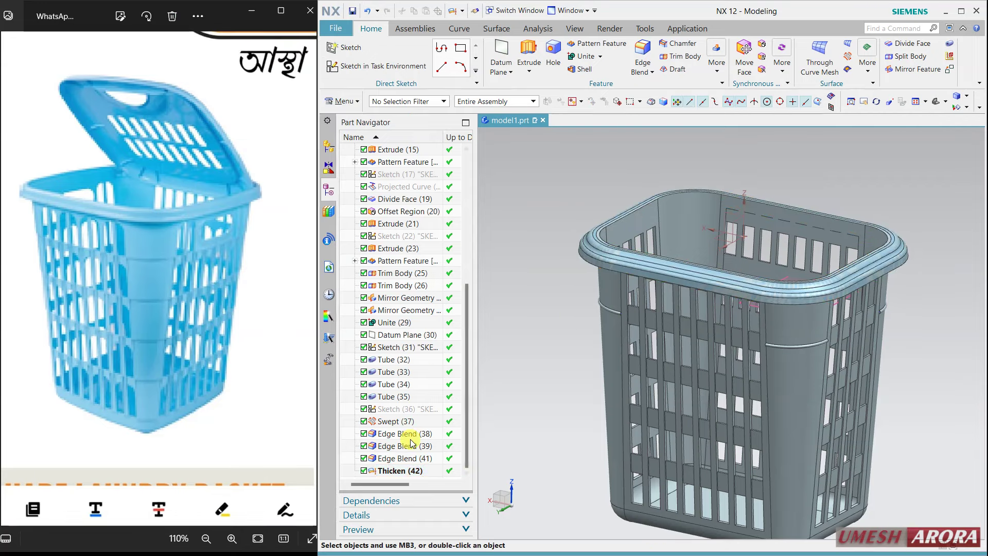
- Hide Edge Blend (41) so the rim's blend and swept surfaces disappear
left_click(410, 459)
right_click(410, 458)
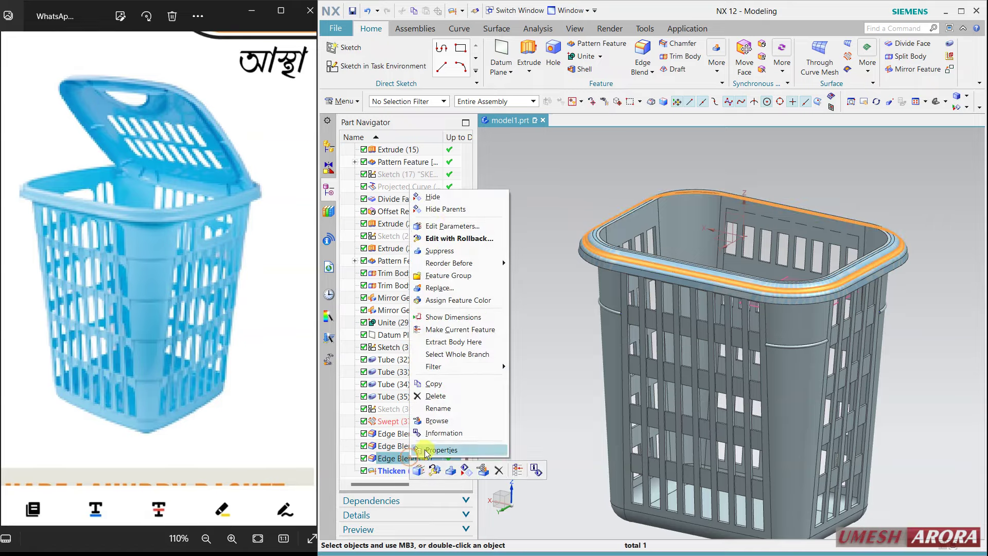
left_click(451, 200)
scroll(620, 221, "up", 3)
scroll(565, 316, "up", 2)
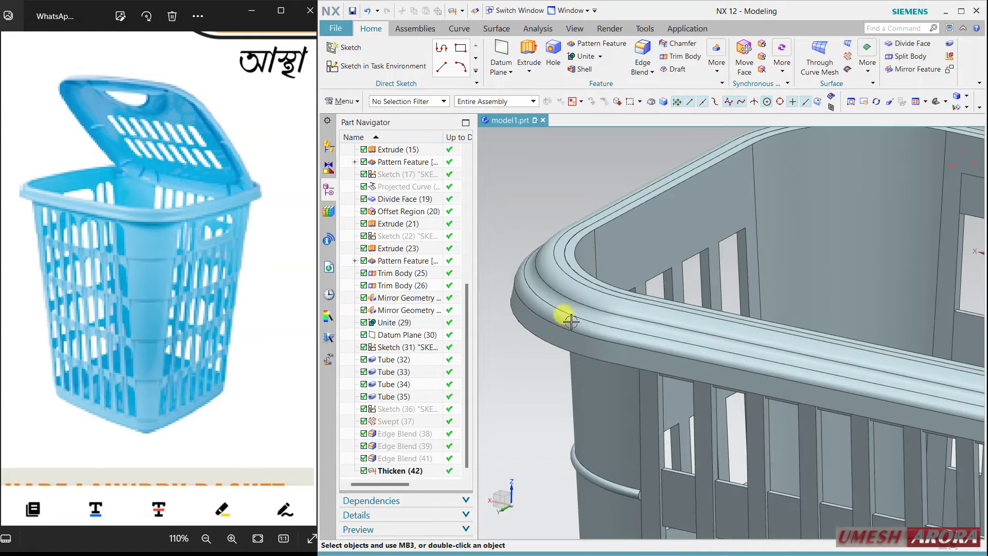
mouse_move(564, 315)
middle_mouse_down()
mouse_move(564, 341)
mouse_move(586, 333)
mouse_move(600, 304)
mouse_move(589, 302)
mouse_move(591, 378)
middle_mouse_up()
scroll(591, 378, "down", 3)
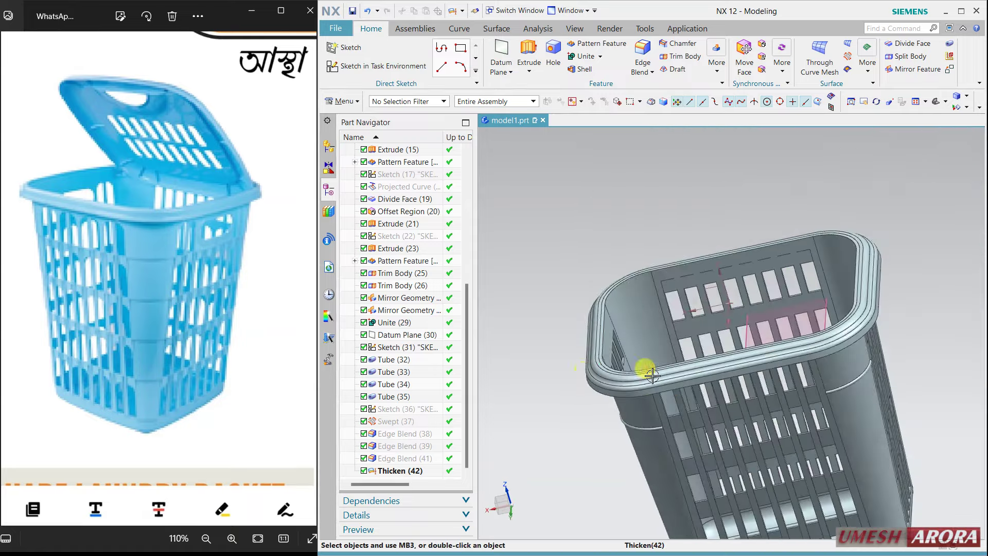
mouse_move(639, 368)
middle_mouse_down()
mouse_move(841, 374)
mouse_move(780, 326)
middle_mouse_up()
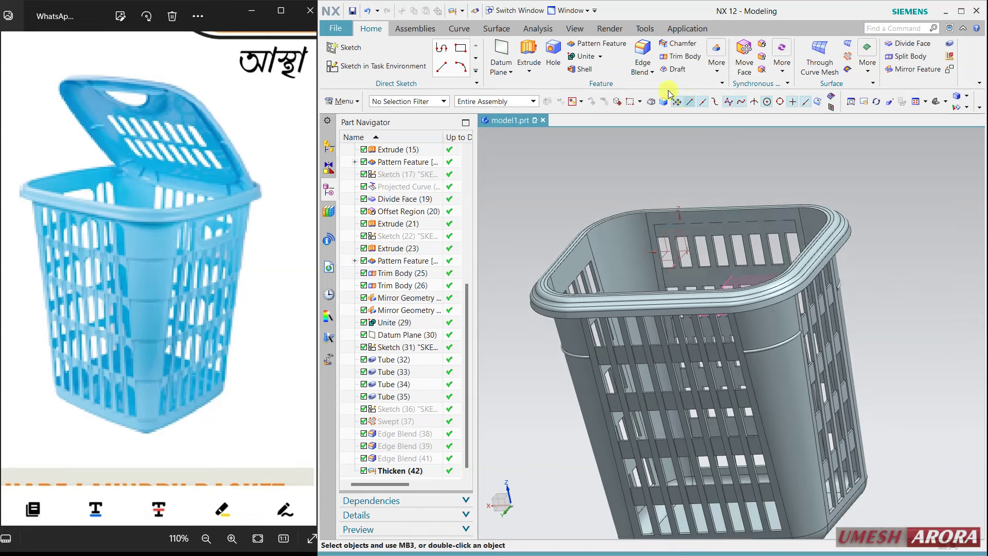
- Try uniting the thickened rim with the basket body, then dismiss the error and cancel
left_click(584, 56)
left_click(745, 342)
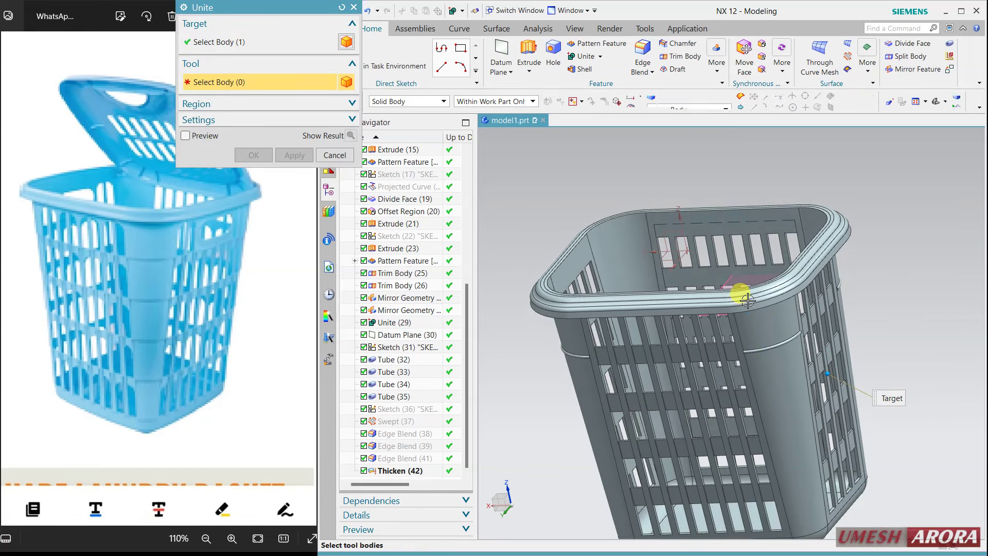
left_click(747, 300)
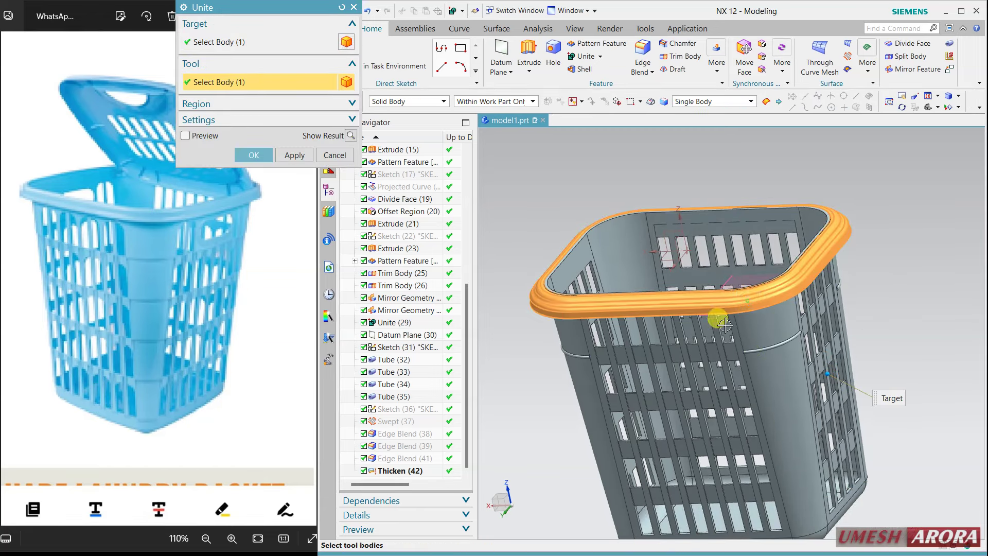
left_click(302, 160)
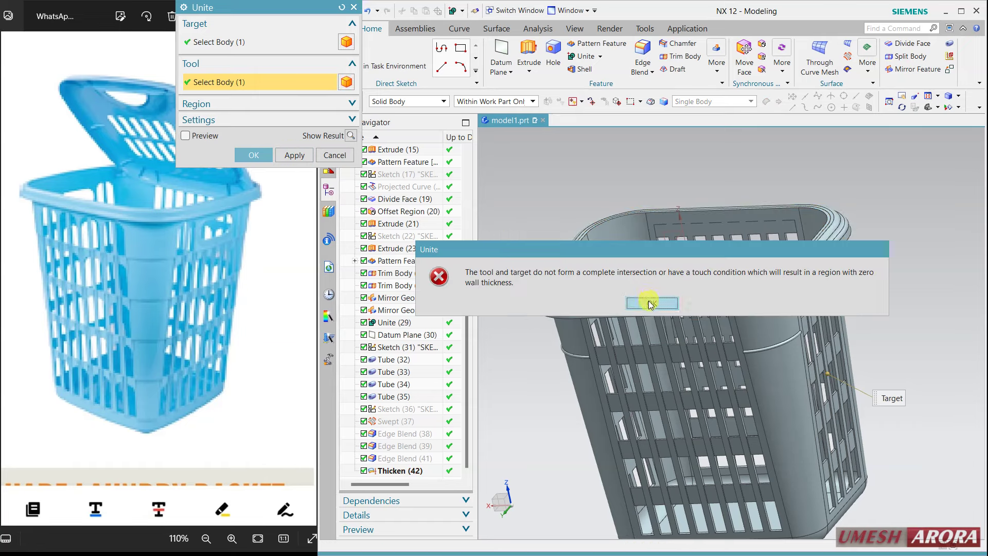
left_click(633, 301)
left_click(503, 263)
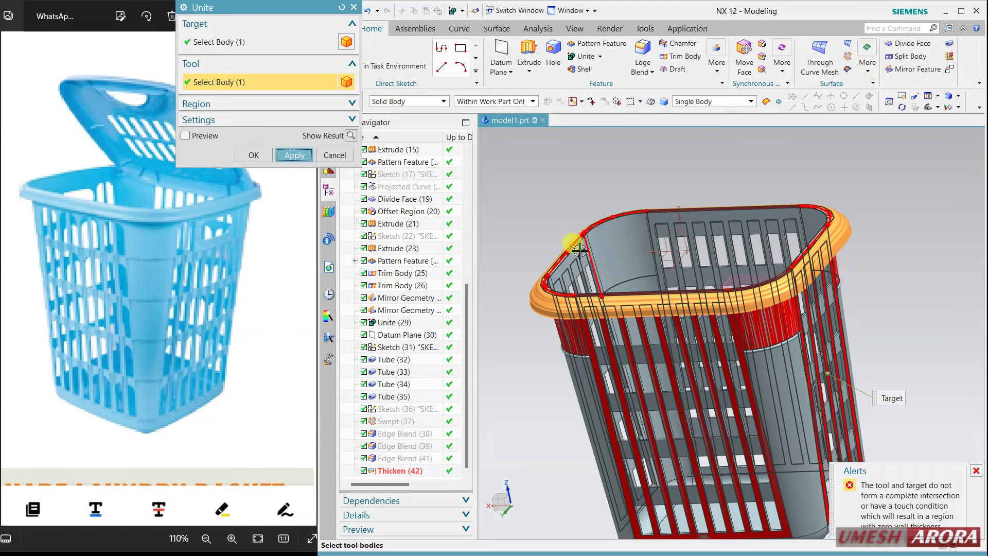
left_click(343, 157)
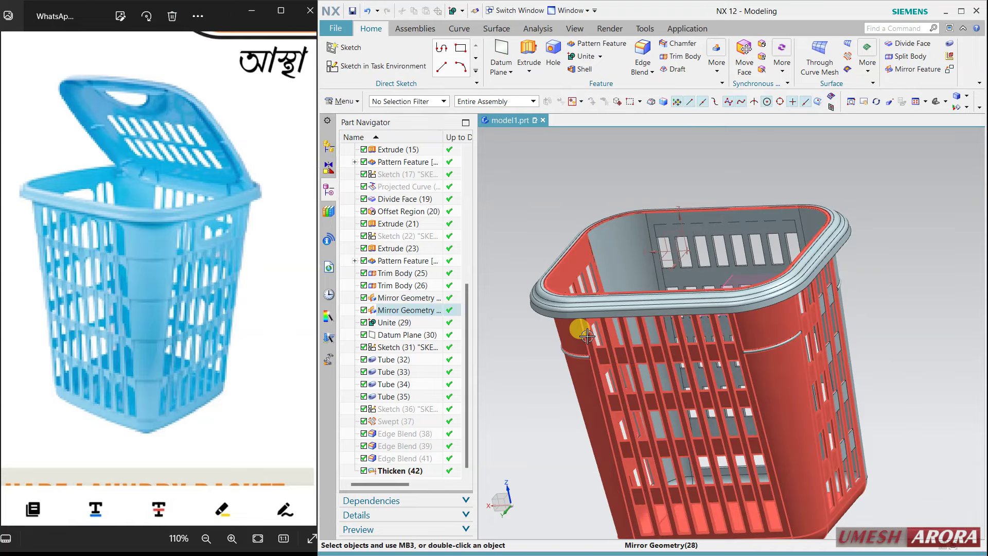
- Hide the basket body so only the thickened rim remains
left_click(587, 336)
left_click(591, 352)
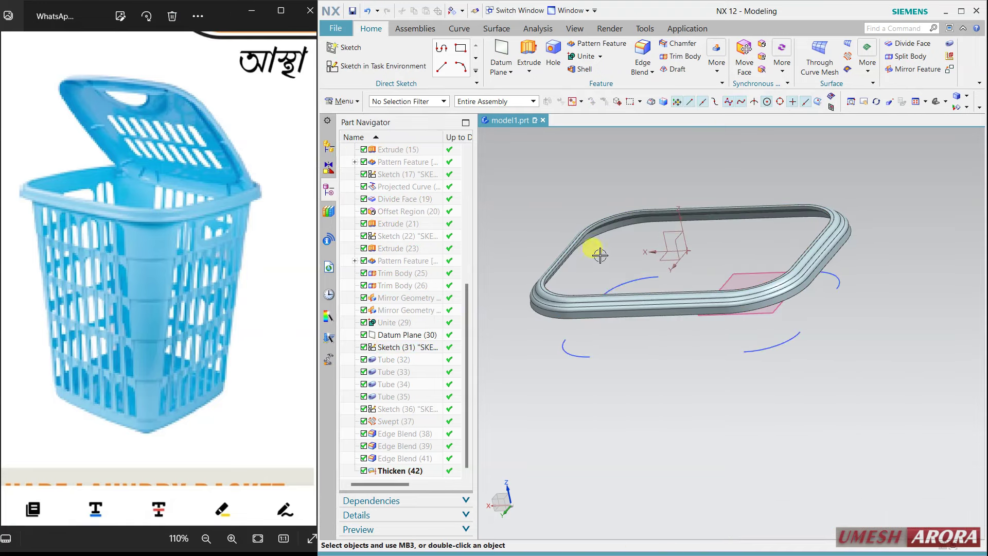
scroll(600, 244, "up", 3)
middle_click_drag(609, 227, 594, 238)
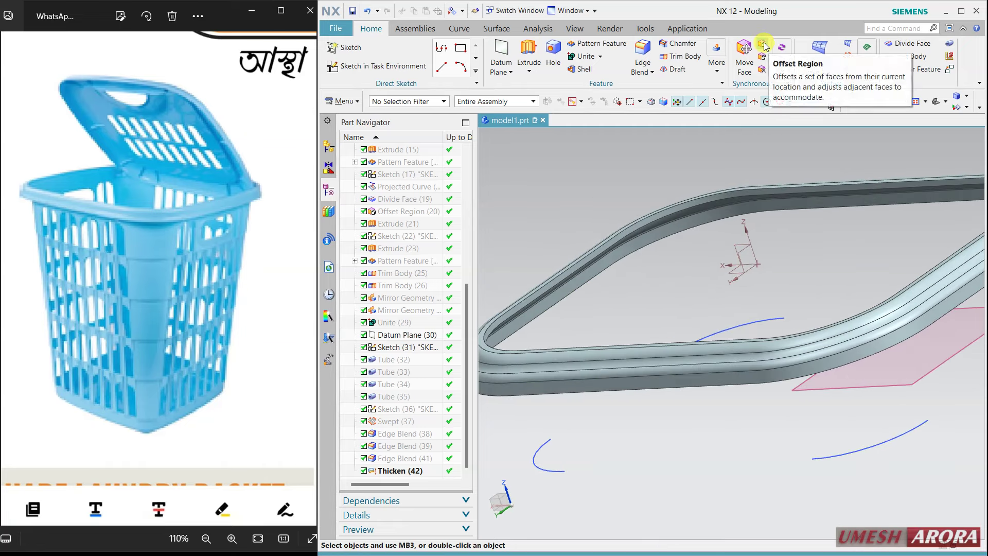
- Offset a rim face by 0.5 mm with Offset Region, then show hidden objects again
left_click(762, 57)
scroll(645, 225, "up", 1)
scroll(643, 221, "up", 1)
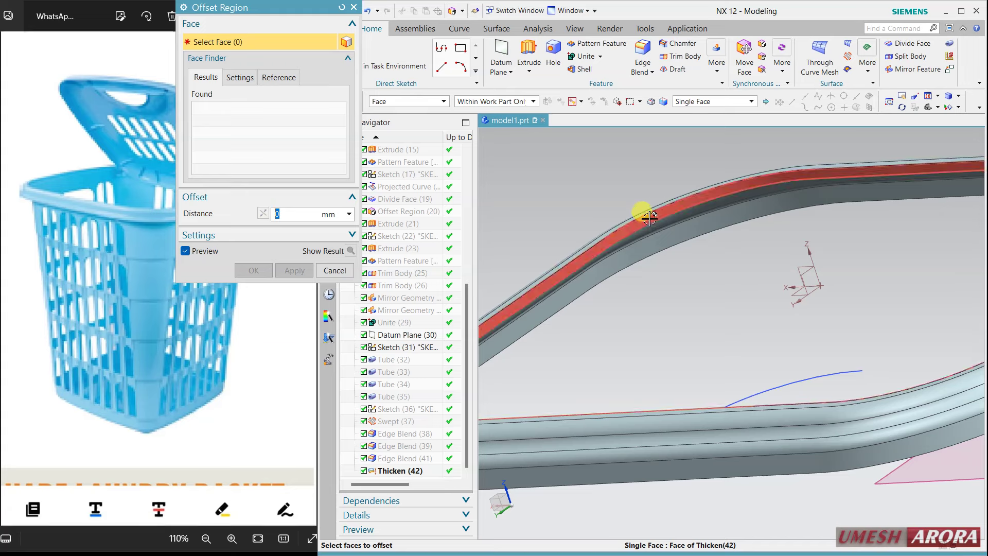
left_click(642, 215)
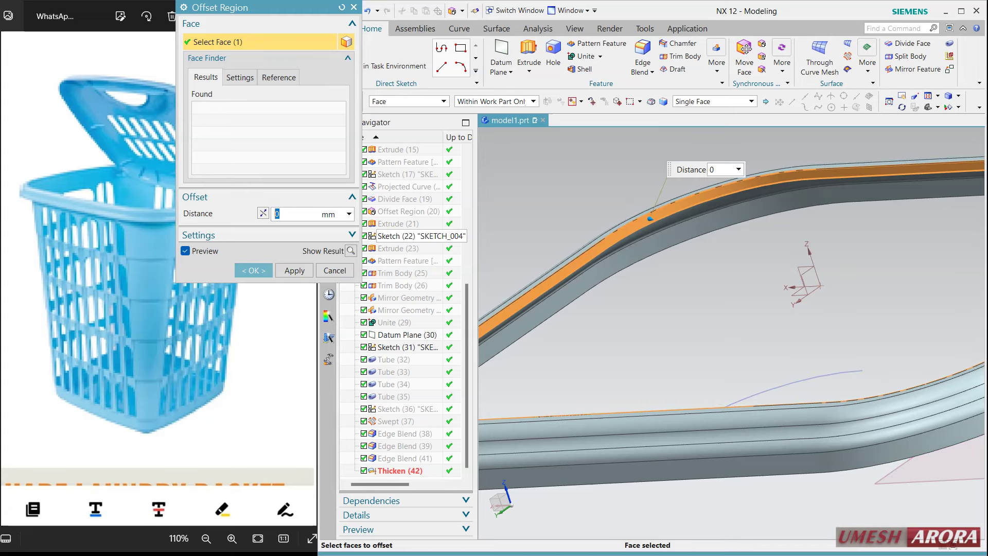
type(".5")
key("Return")
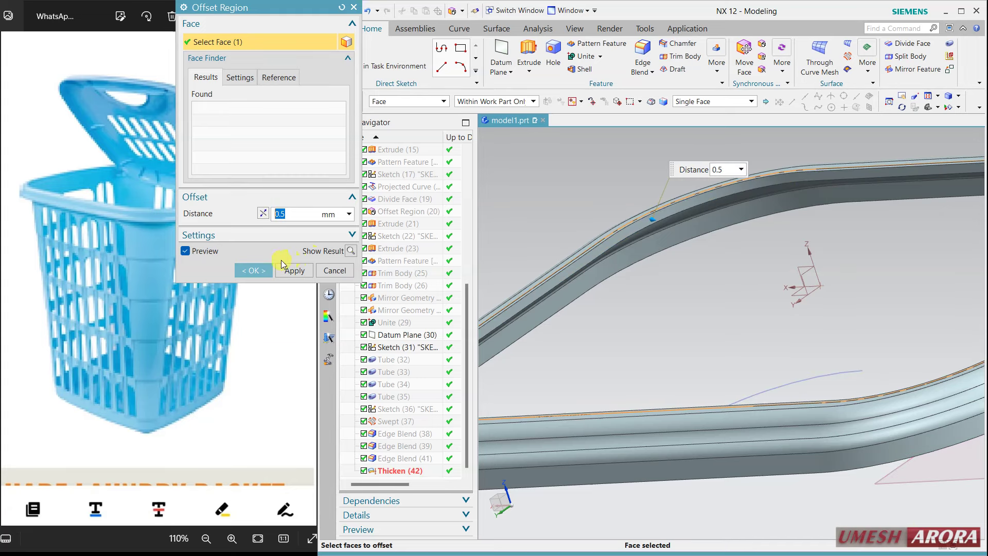
left_click(257, 269)
scroll(633, 298, "down", 3)
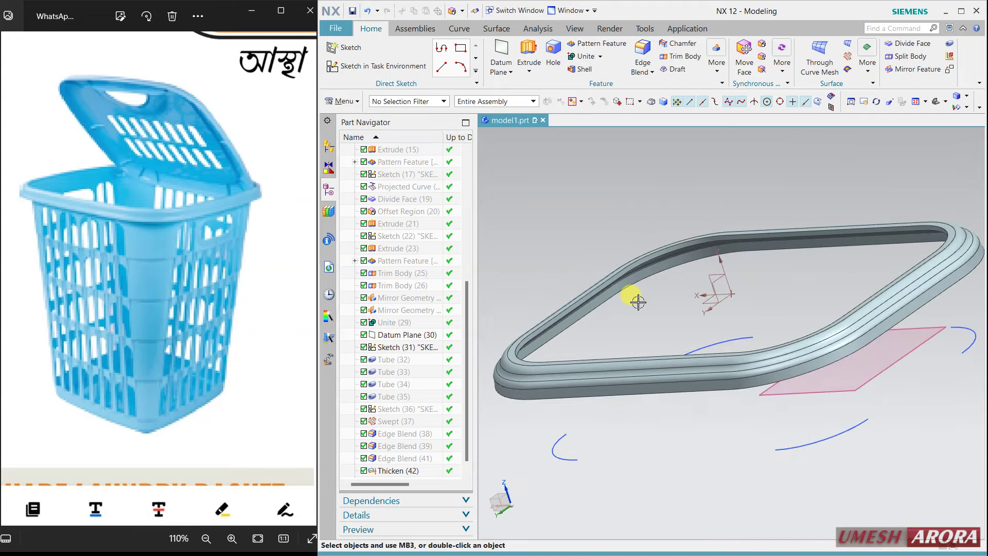
key("ctrl+shift+k")
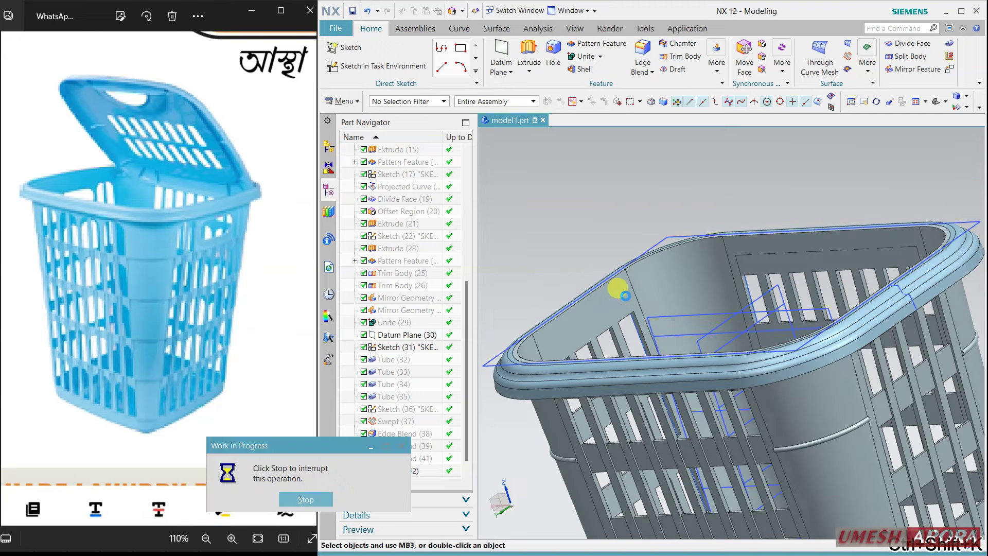
- Show the hidden basket body again so it is visible alongside the rim
left_click(622, 291)
middle_click(597, 231)
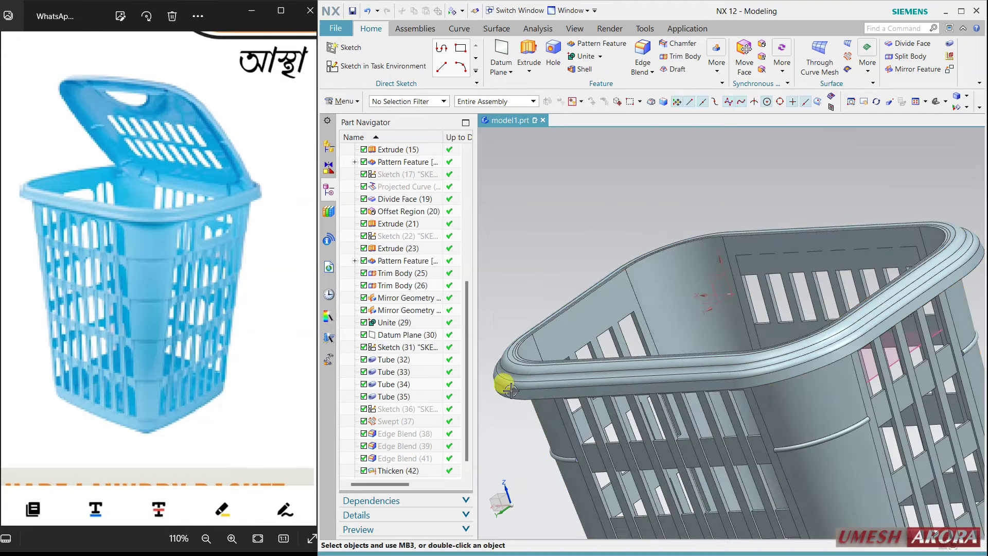
scroll(511, 391, "up", 2)
scroll(511, 315, "up", 1)
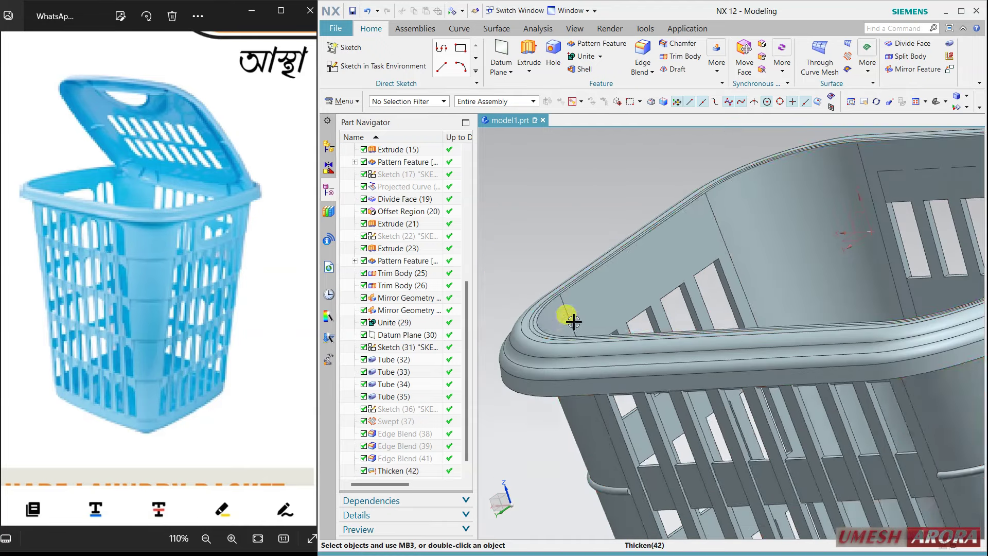
scroll(574, 322, "down", 3)
- Unite the thickened rim as tool with the basket body as target, then inspect the joint
left_click(578, 55)
left_click(745, 404)
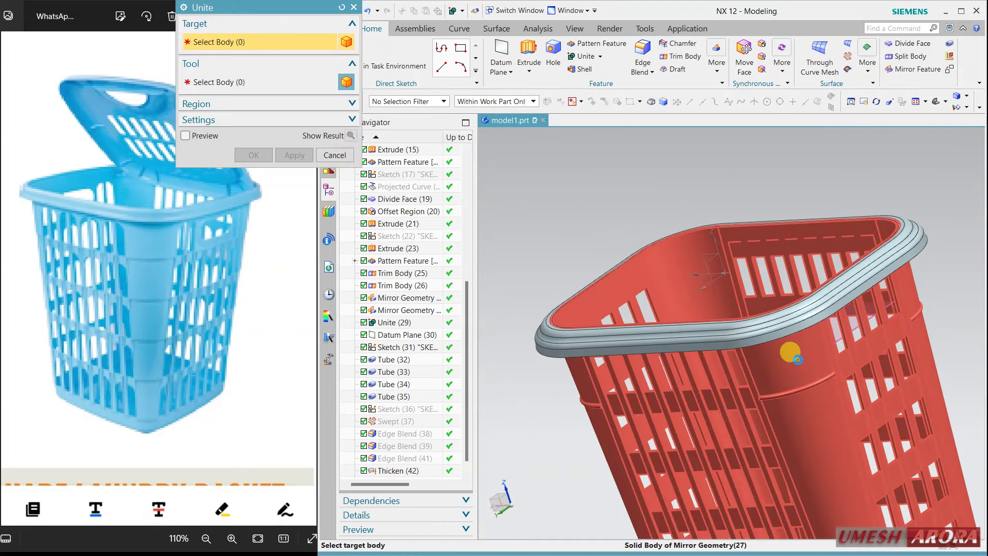
left_click(774, 326)
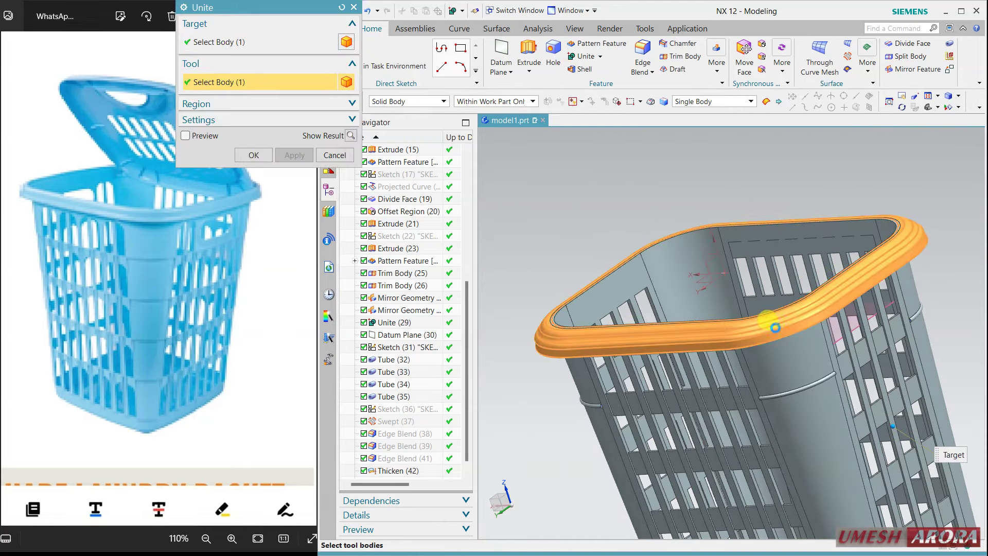
left_click(254, 156)
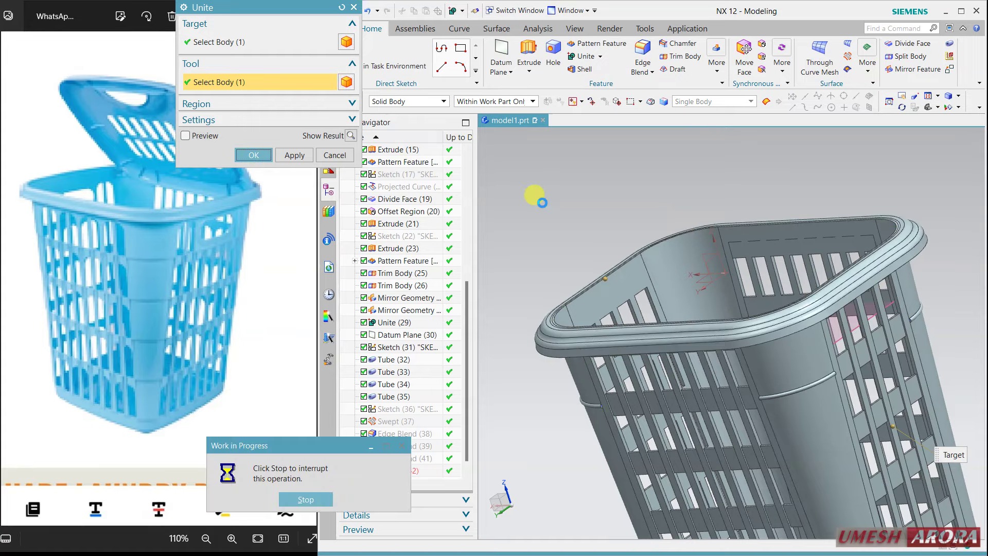
mouse_move(551, 240)
middle_mouse_down()
mouse_move(603, 268)
mouse_move(584, 242)
mouse_move(590, 221)
mouse_move(640, 287)
mouse_move(568, 300)
mouse_move(602, 291)
mouse_move(555, 287)
mouse_move(571, 308)
middle_mouse_up()
scroll(720, 350, "down", 3)
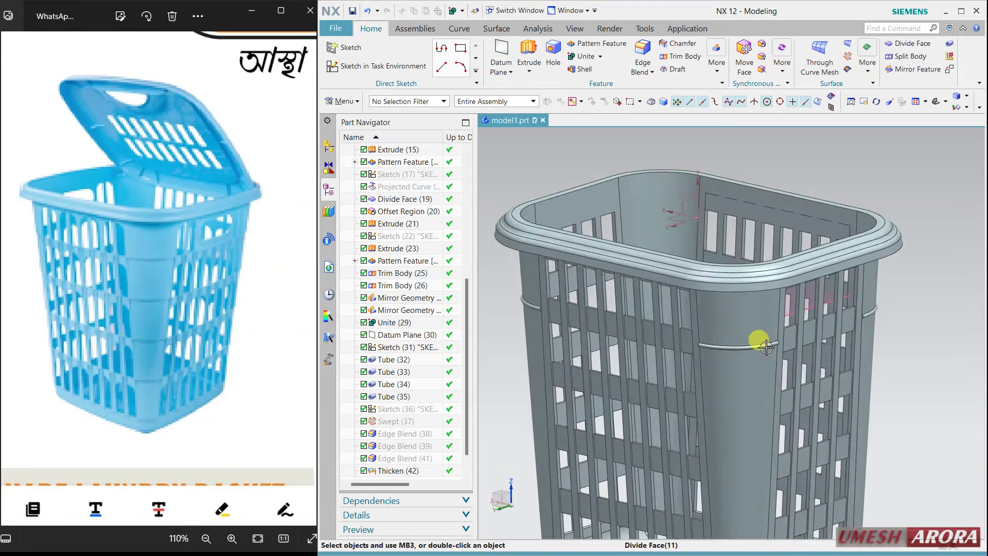
left_click(413, 361)
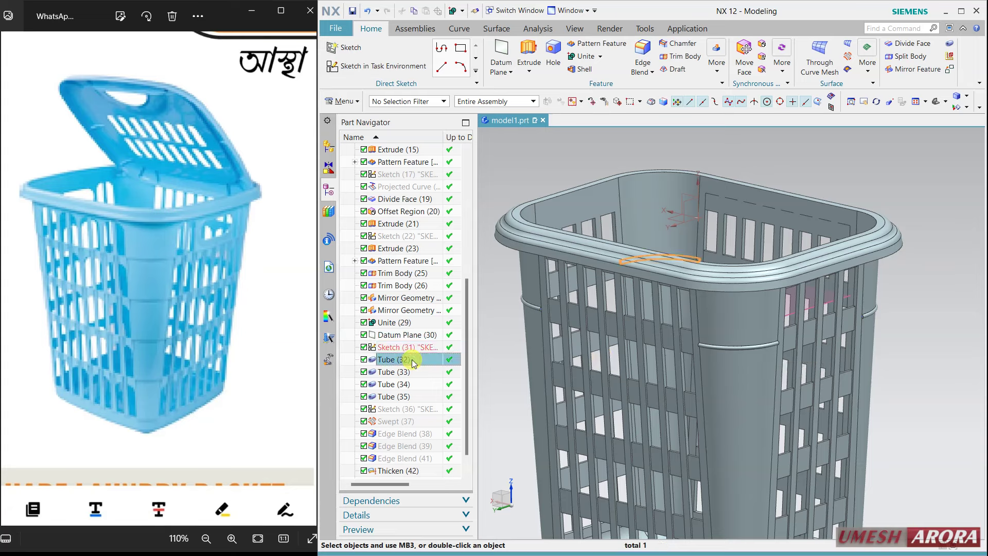
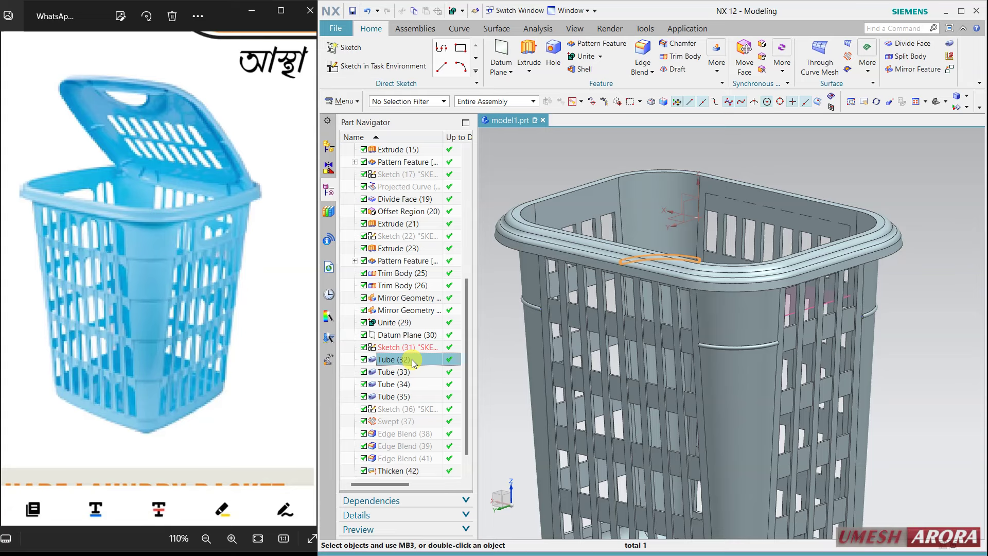
- Delete the four Tube features (32)–(35), leaving only their guide curves on the basket
left_click(391, 397)
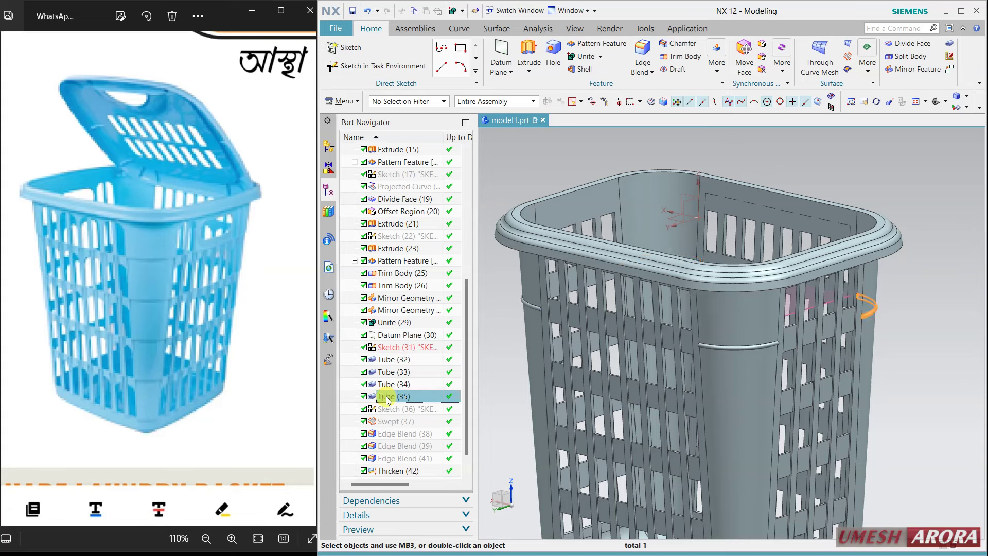
left_click(391, 384, "ctrl")
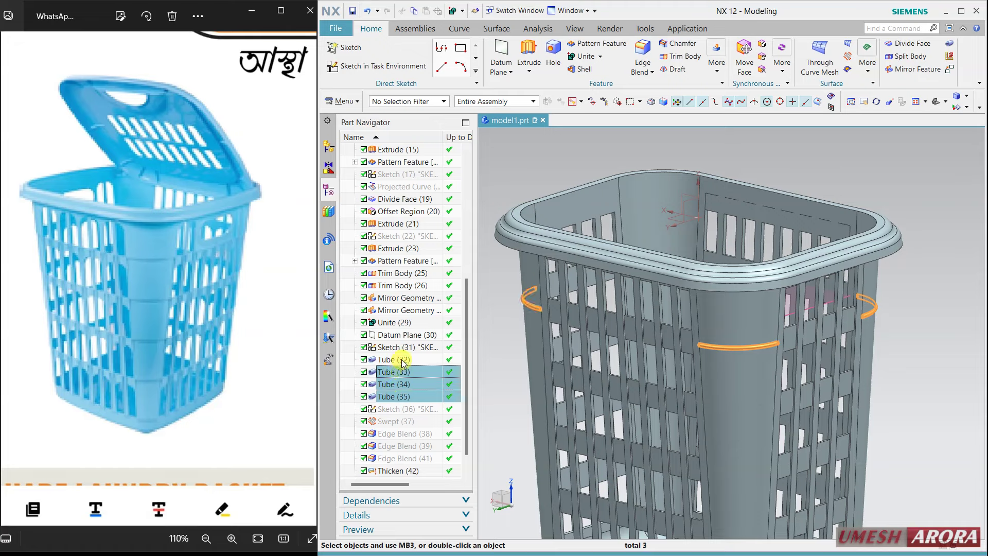
left_click(389, 359, "ctrl")
right_click(400, 359)
left_click(426, 321)
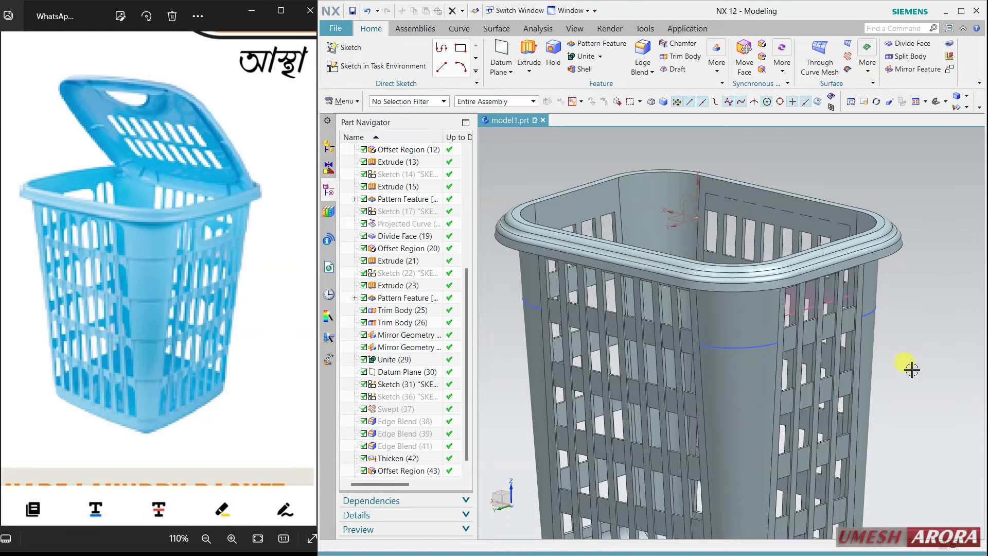
middle_click_drag(911, 368, 906, 360)
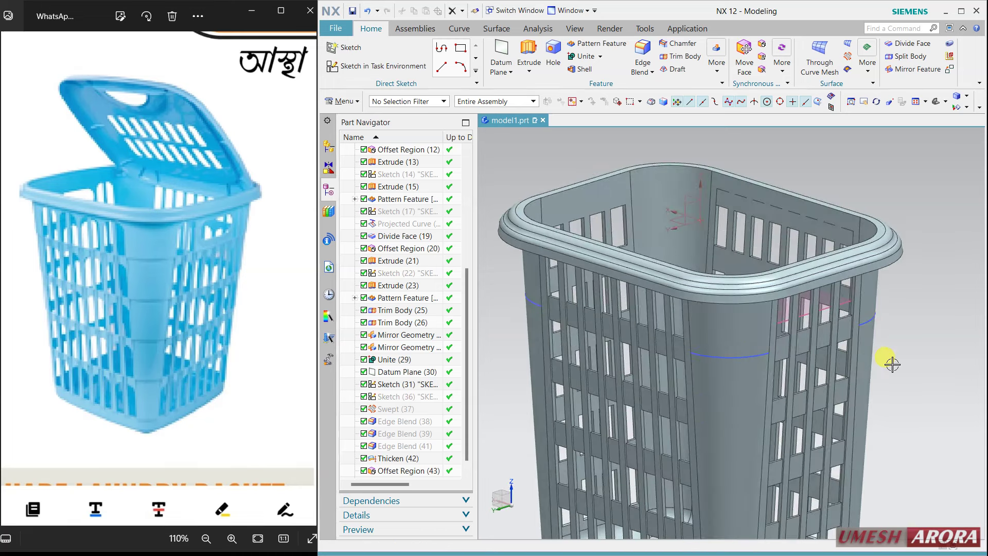
- Create Datum Plane (45) on the guide spline at arc length 0 and select it
left_click(501, 52)
scroll(730, 360, "up", 2)
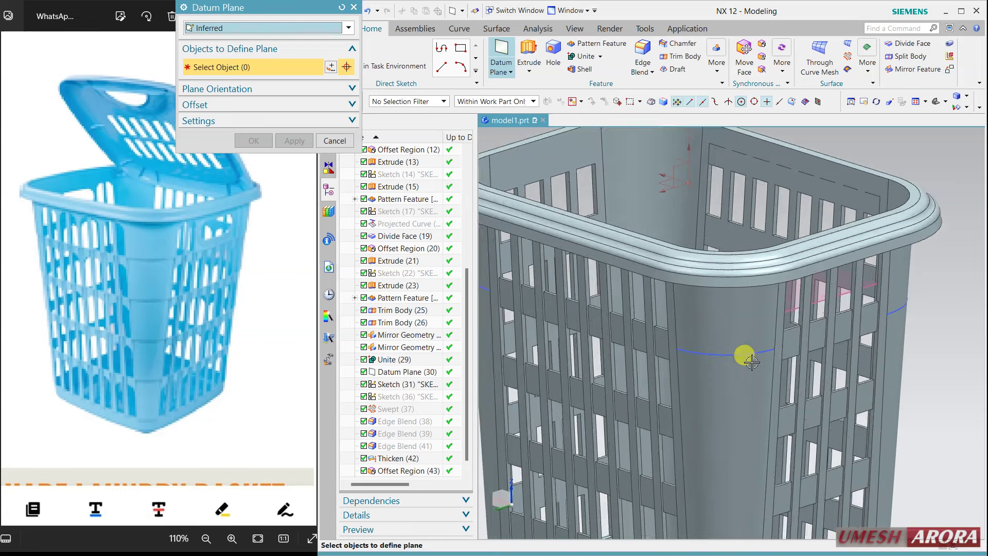
left_click(774, 343)
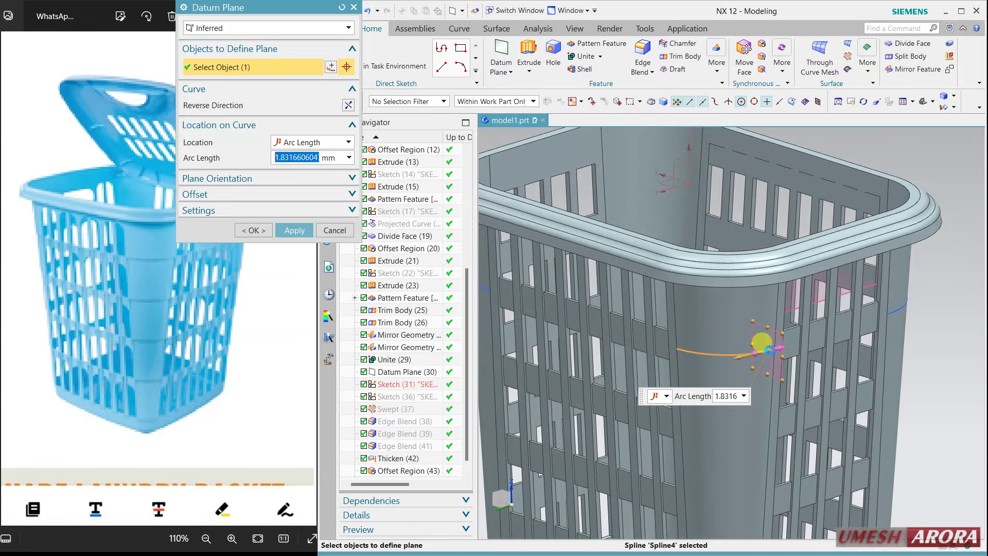
left_click_drag(762, 343, 804, 338)
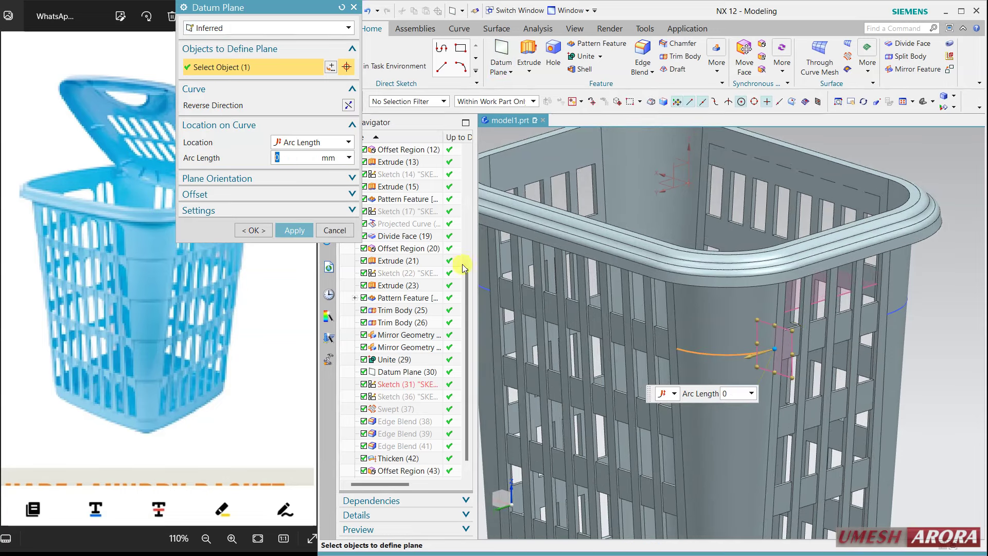
left_click(254, 230)
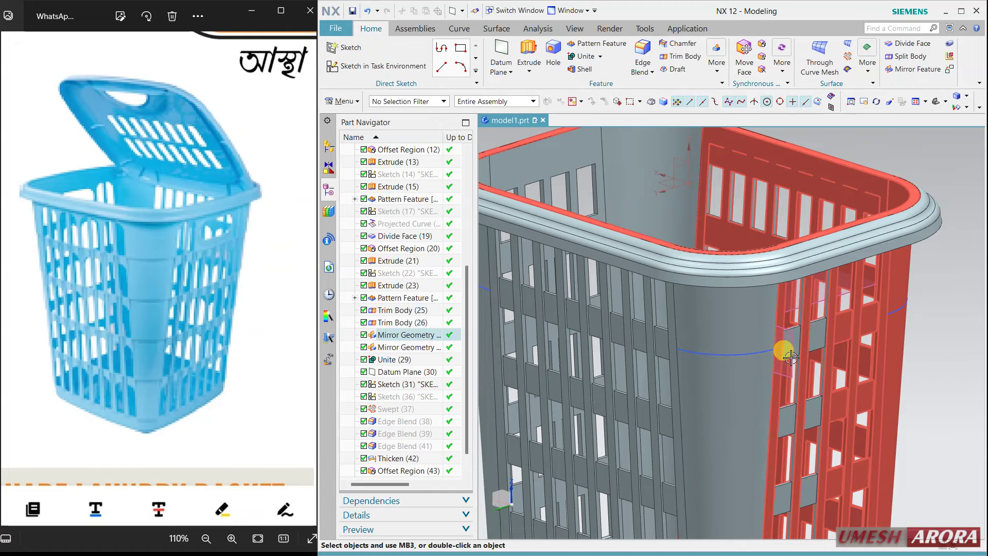
left_click(834, 319)
left_click(366, 10)
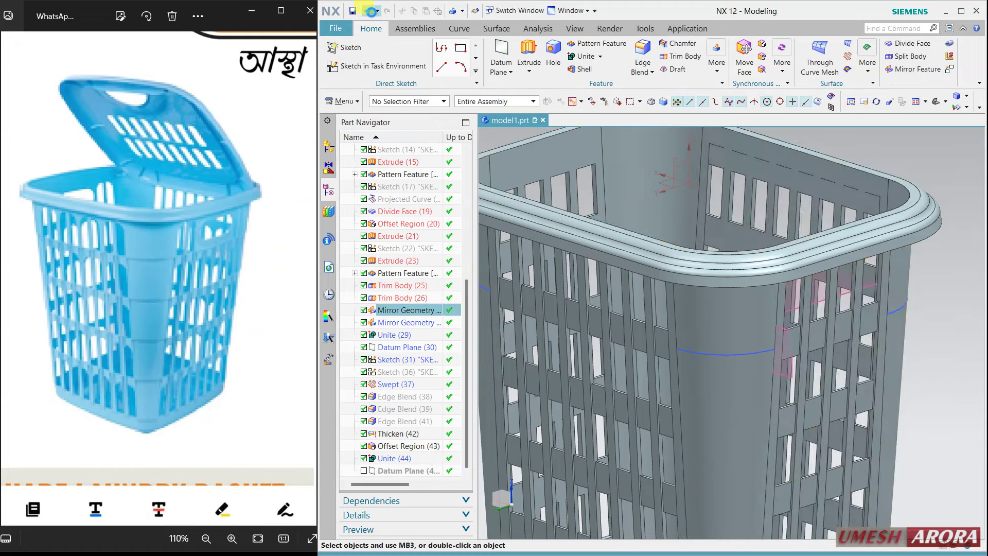
left_click(780, 341)
- Start a sketch on the datum plane with its horizontal reference from the basket face, reversed
key("s")
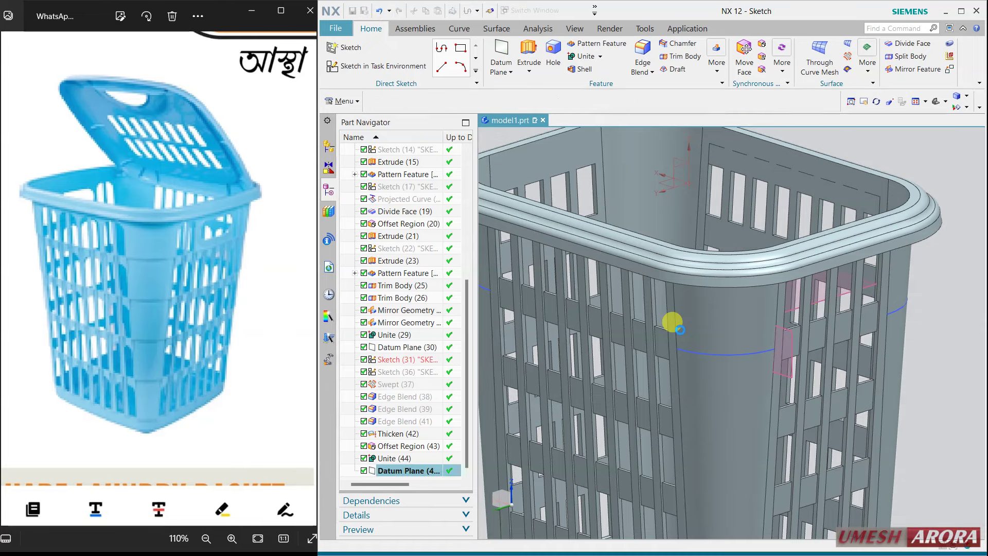
left_click(258, 152)
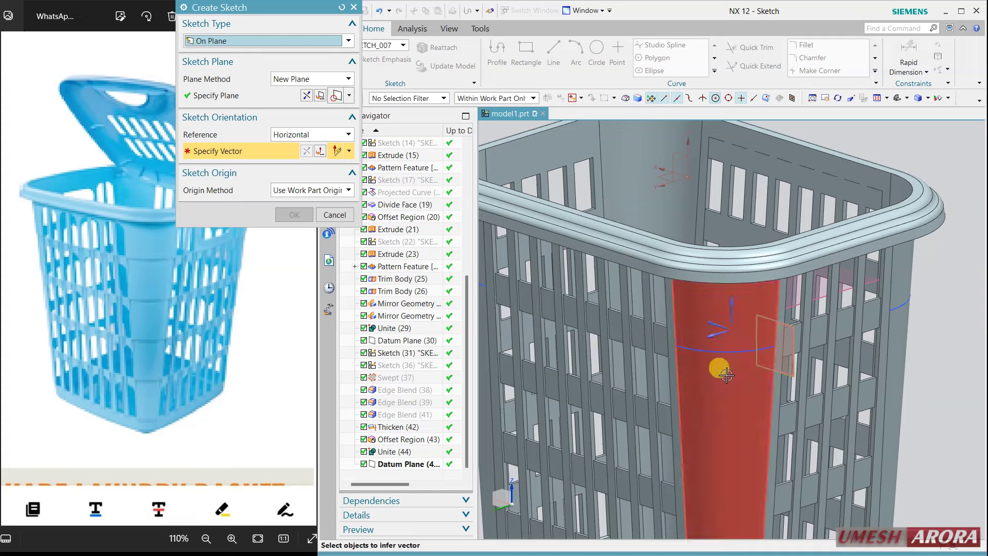
left_click(699, 316)
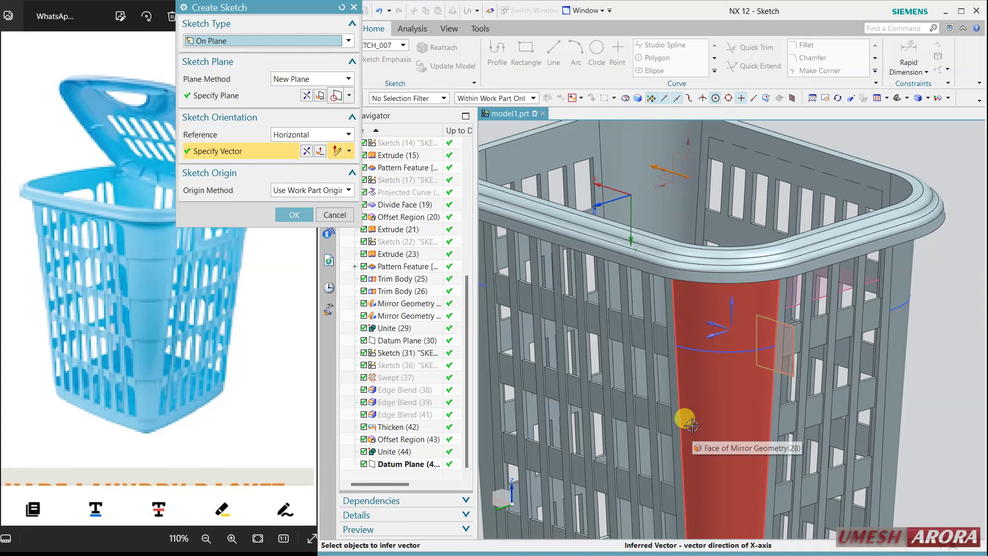
scroll(692, 425, "down", 2)
left_click(305, 151)
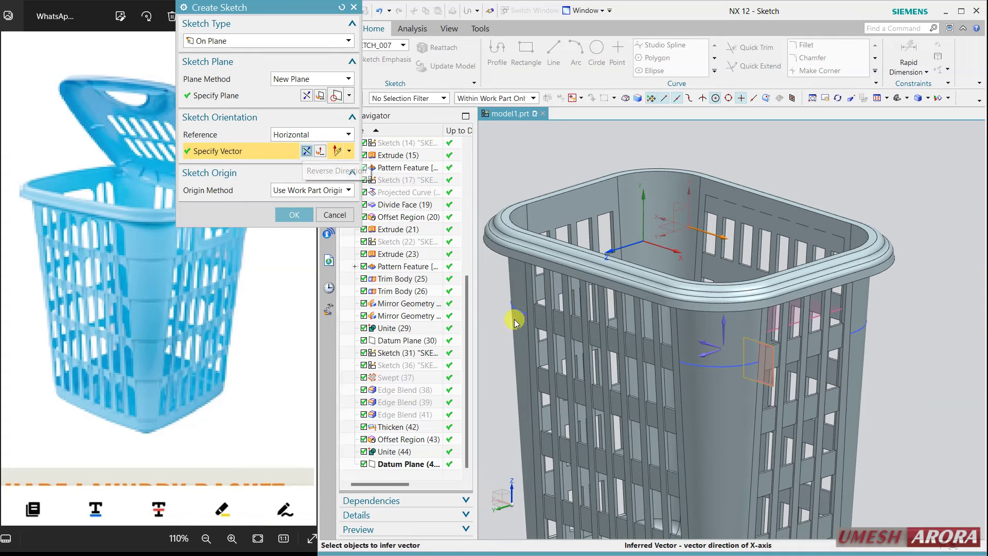
middle_click(545, 170)
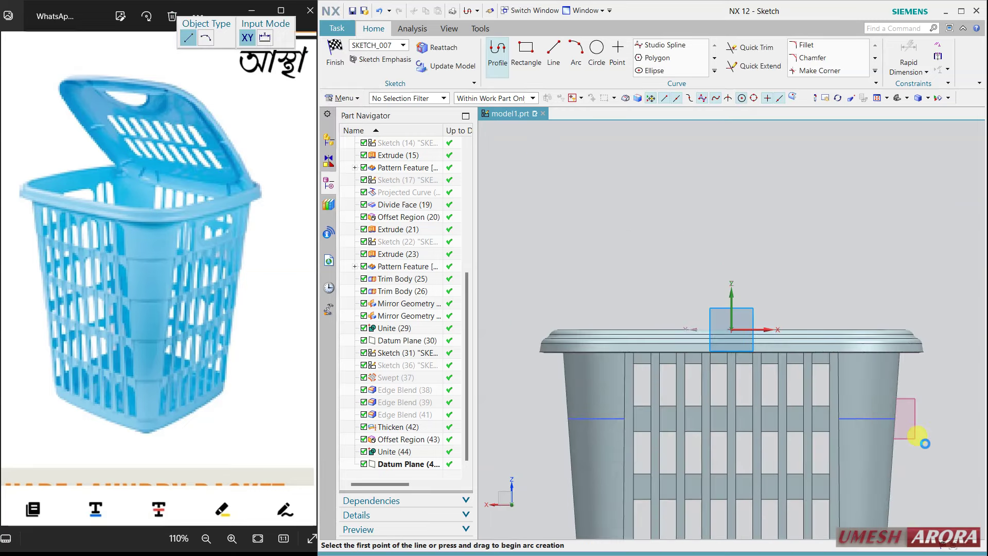
- Draw the four-sided rib profile on the slanted basket edge, locking the 86° angle
scroll(925, 444, "up", 4)
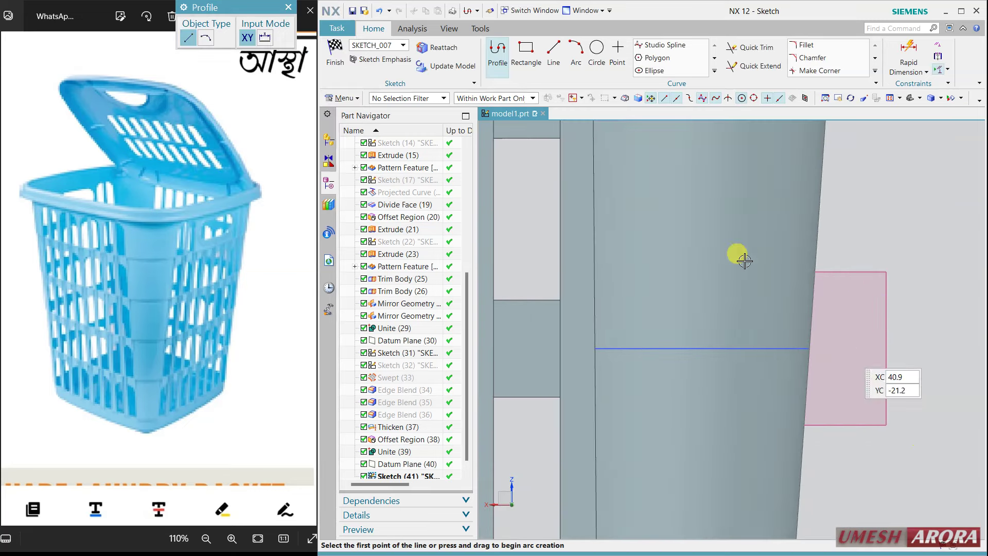
left_click(811, 320)
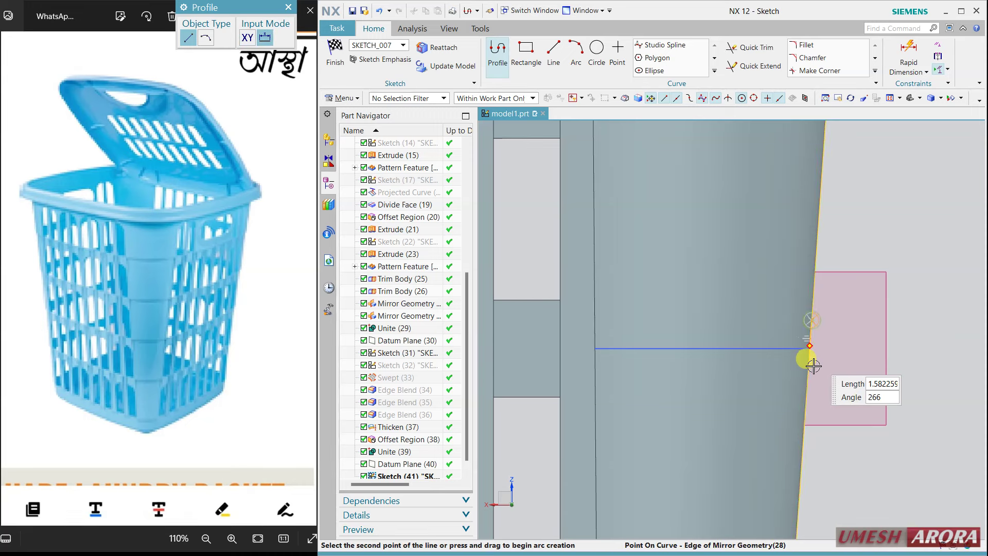
left_click(807, 394)
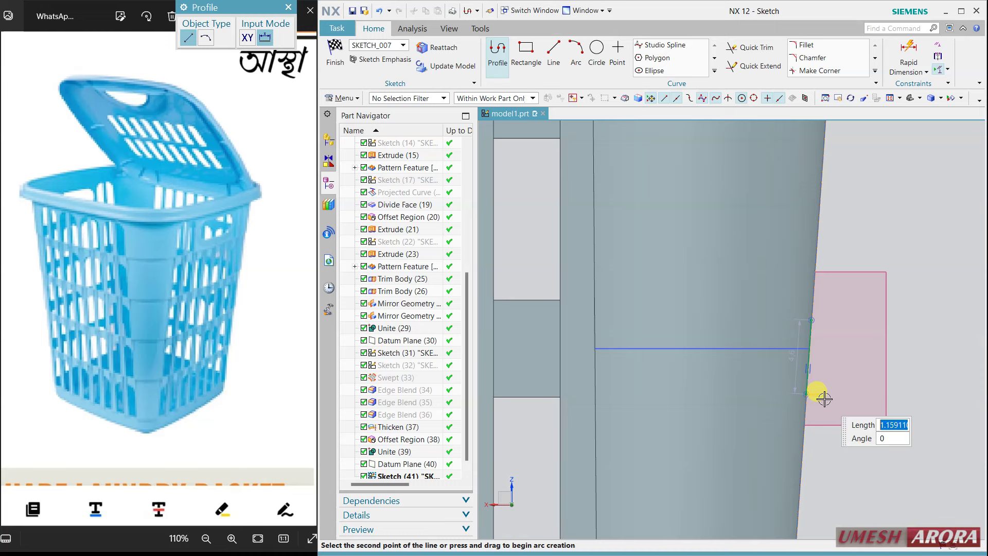
left_click(823, 394)
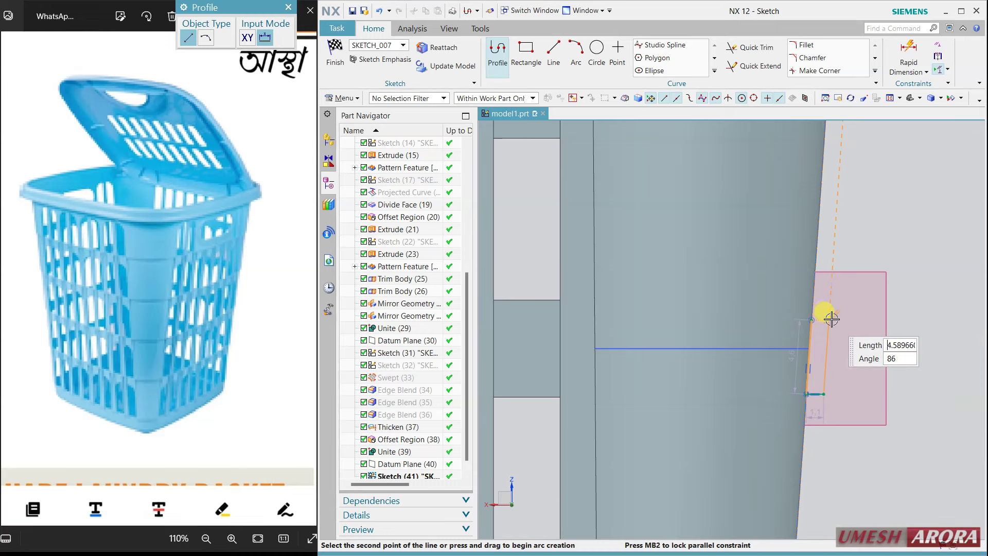
key("Tab")
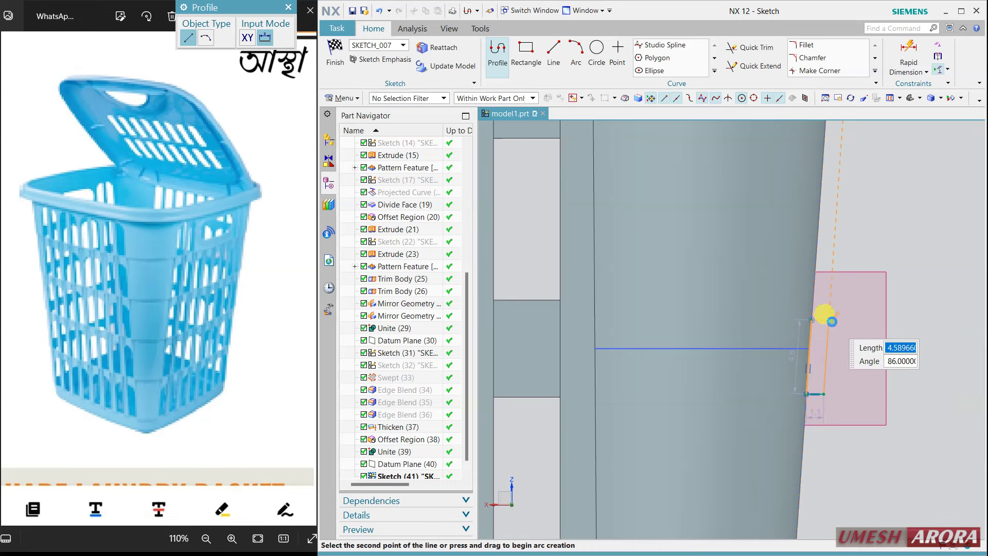
left_click(831, 321)
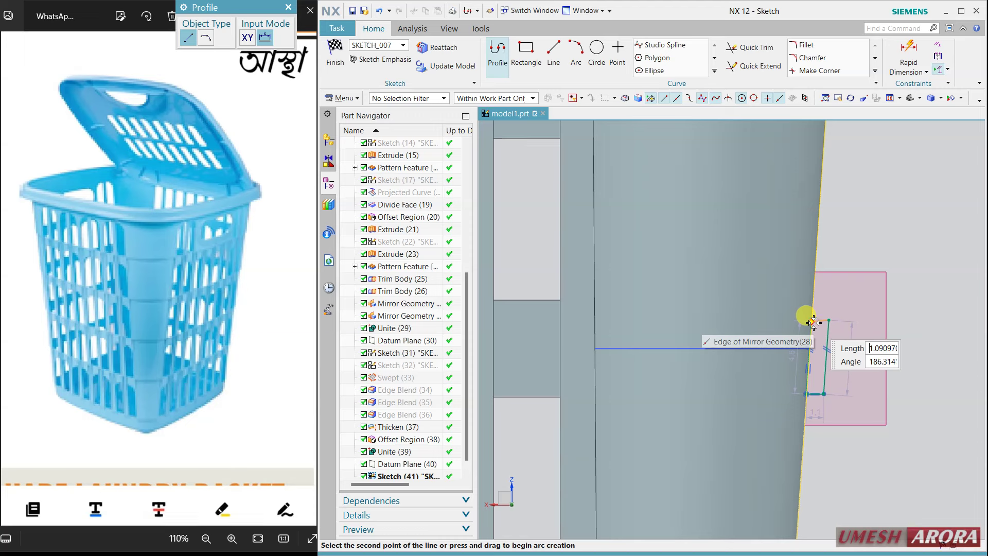
key("Escape")
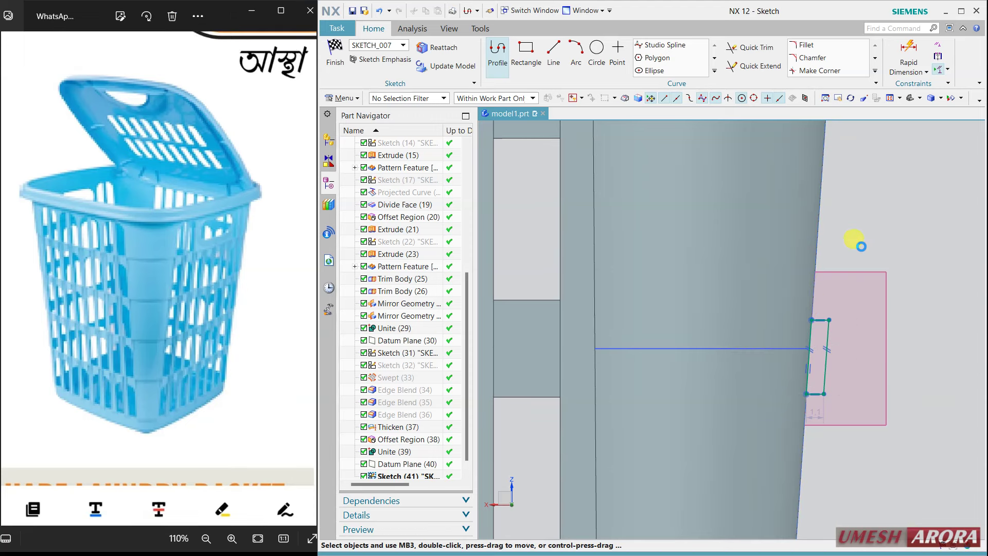
key("Escape")
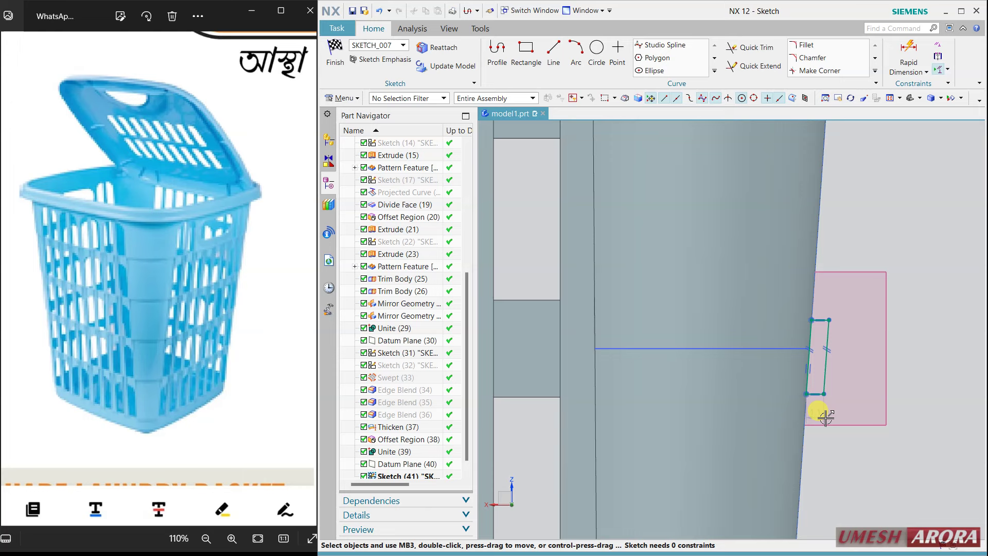
- Set the profile's bottom width to 0.5 mm and finish the sketch
double_click(820, 412)
type("0.5")
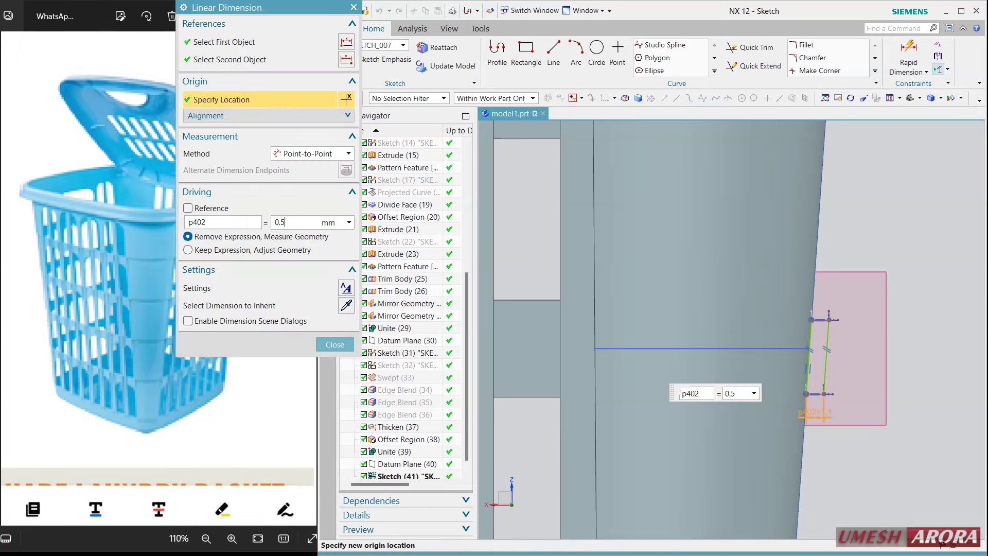
key("Return")
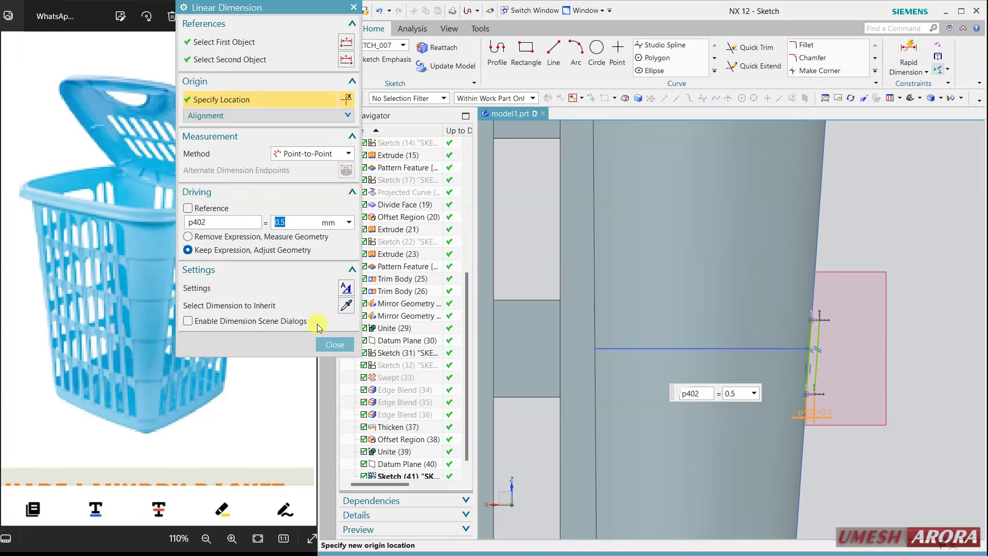
left_click(325, 342)
scroll(894, 462, "up", 1)
scroll(894, 462, "up", 1)
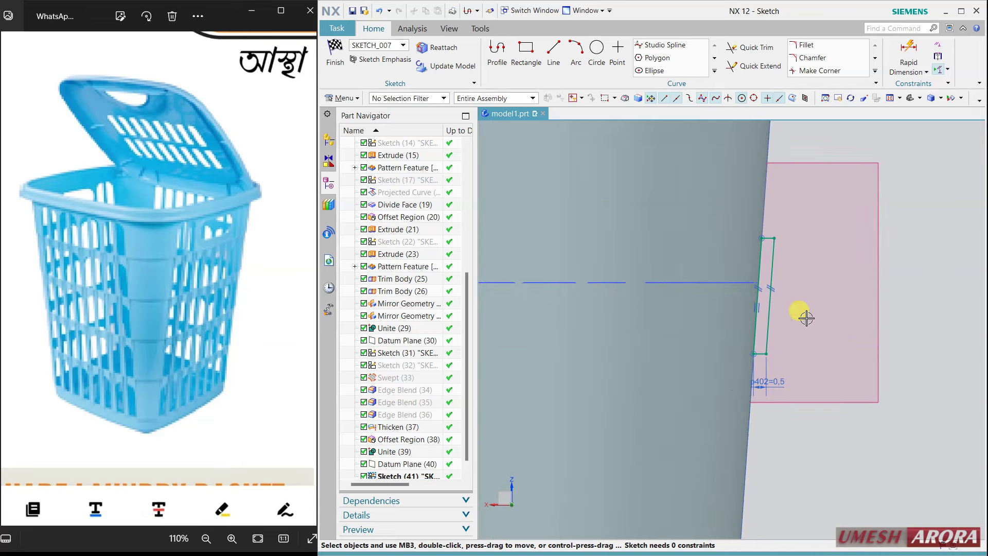
scroll(878, 377, "down", 3)
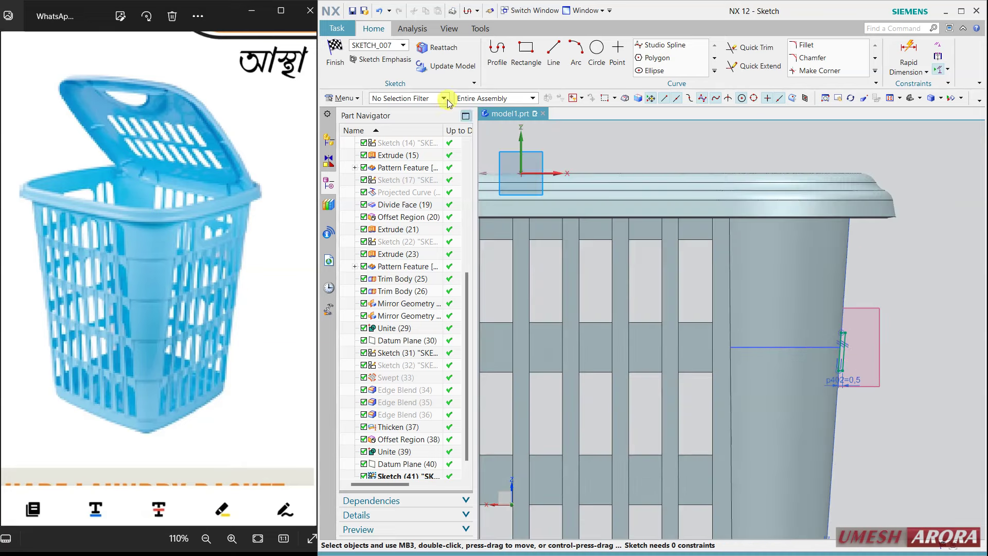
left_click(335, 67)
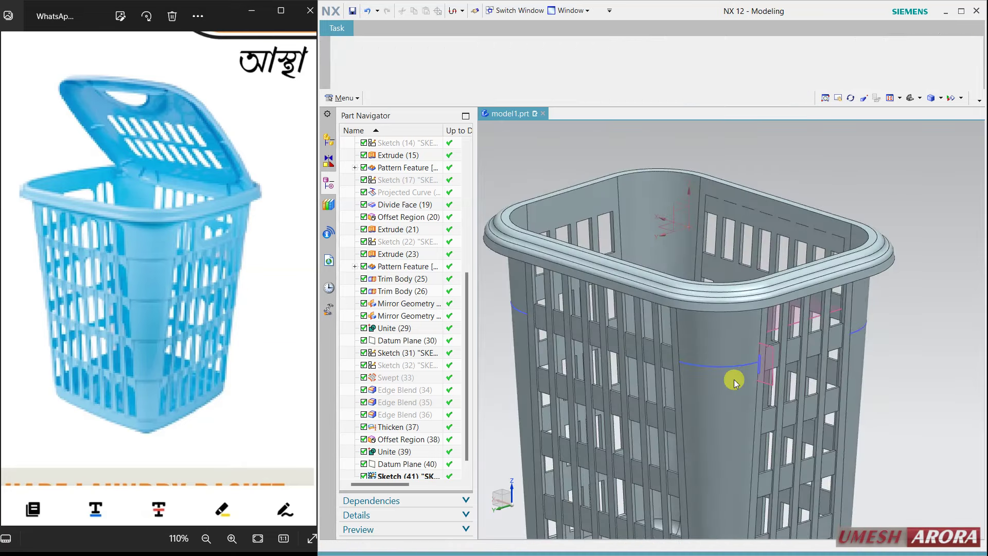
- Sweep the short vertical line along the single-curve spline guide to form the rib band
scroll(738, 364, "up", 3)
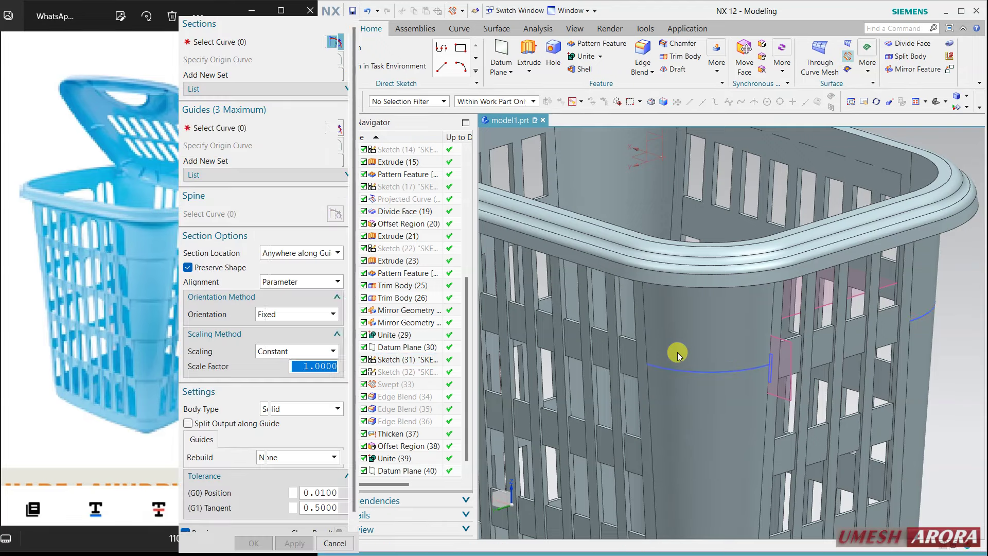
scroll(770, 367, "up", 2)
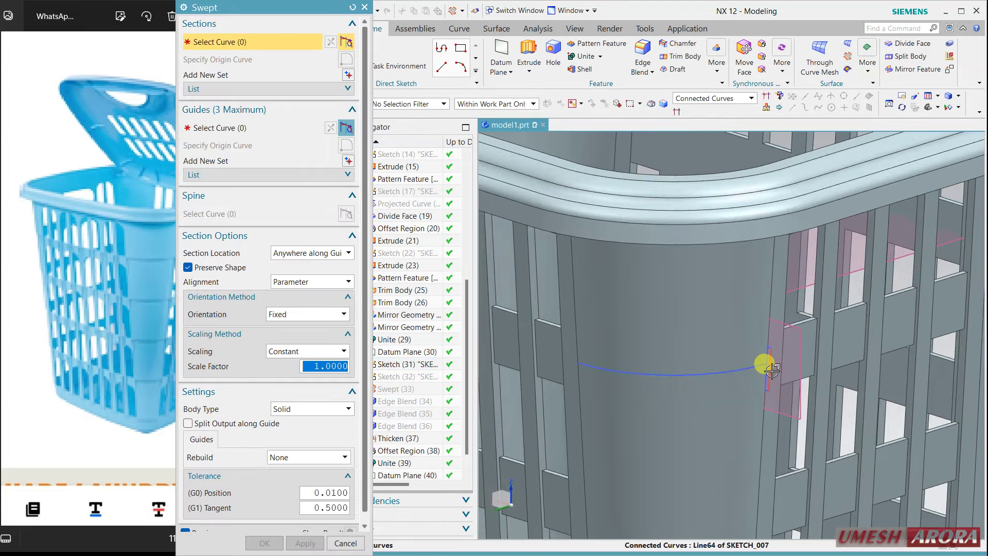
left_click(770, 367)
middle_click(596, 368)
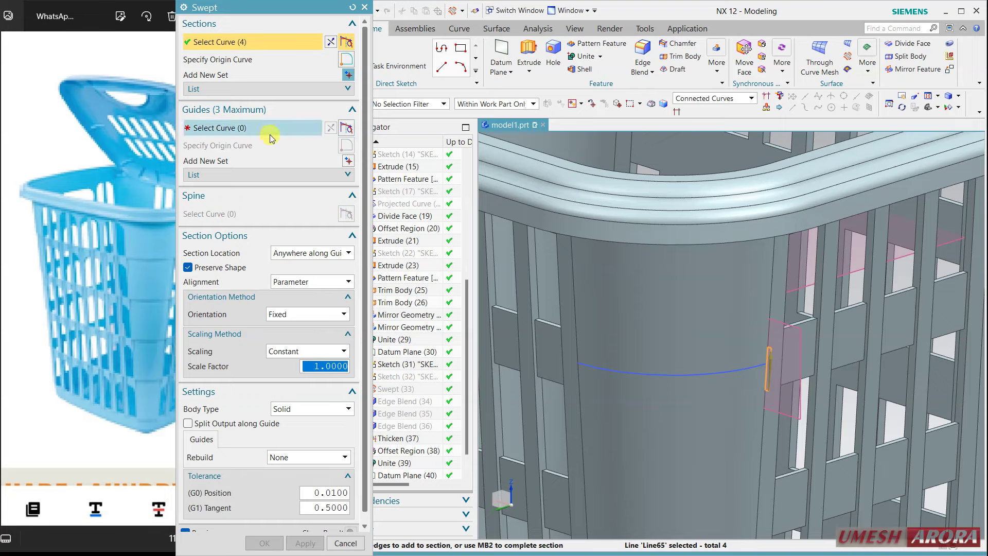
scroll(801, 398, "up", 2)
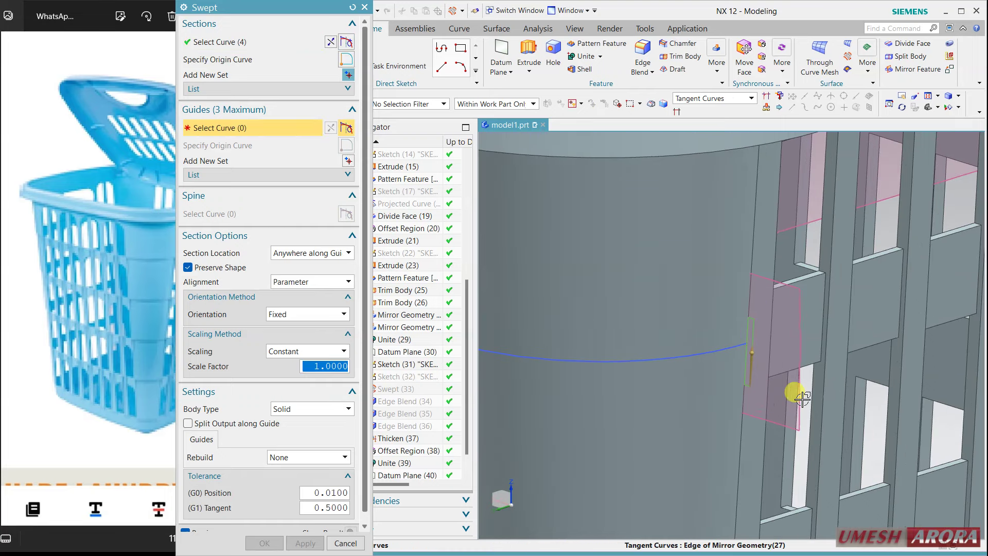
left_click(711, 98)
left_click(712, 345)
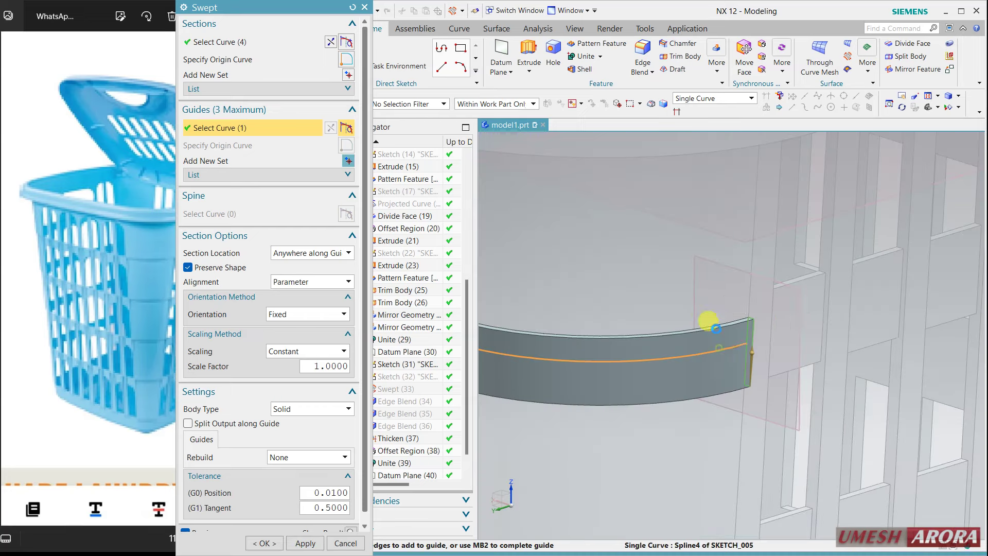
scroll(899, 311, "down", 2)
scroll(335, 443, "down", 1)
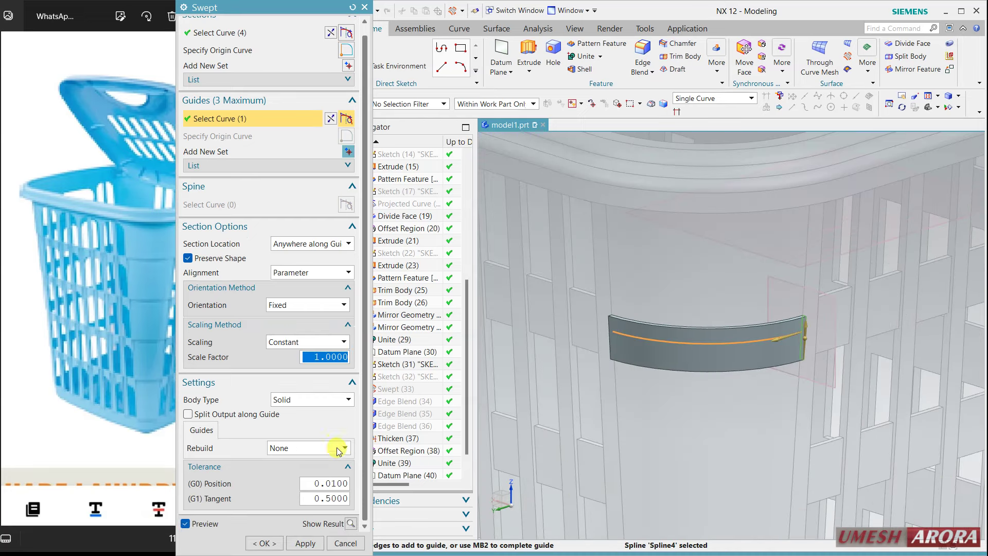
left_click(350, 524)
mouse_move(676, 430)
middle_mouse_down()
mouse_move(690, 399)
mouse_move(739, 392)
mouse_move(517, 433)
middle_mouse_up()
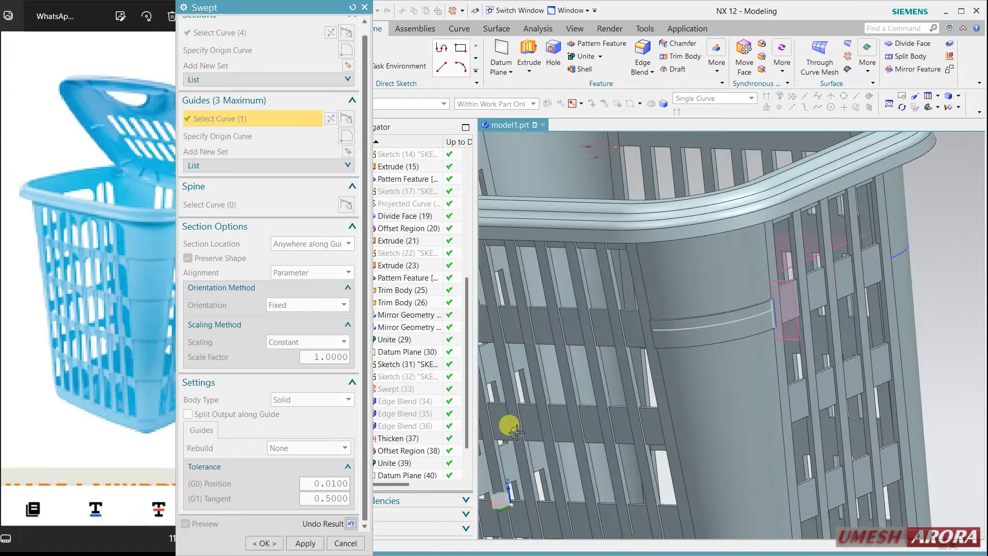
left_click(278, 547)
- Try uniting the swept band (tool) with the basket (target), which fails with an intersection warning
scroll(715, 324, "down", 3)
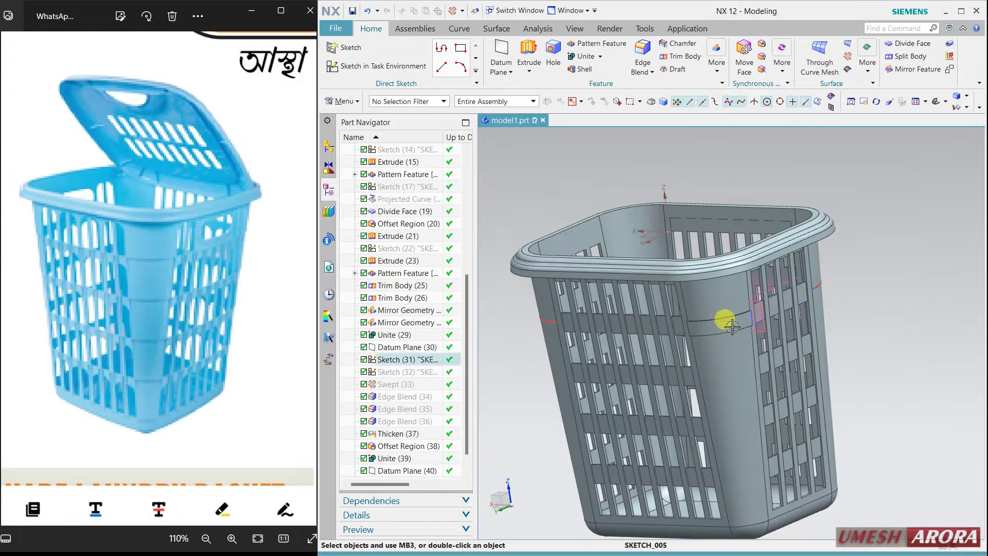
mouse_move(720, 322)
middle_mouse_down()
mouse_move(765, 327)
mouse_move(728, 322)
middle_mouse_up()
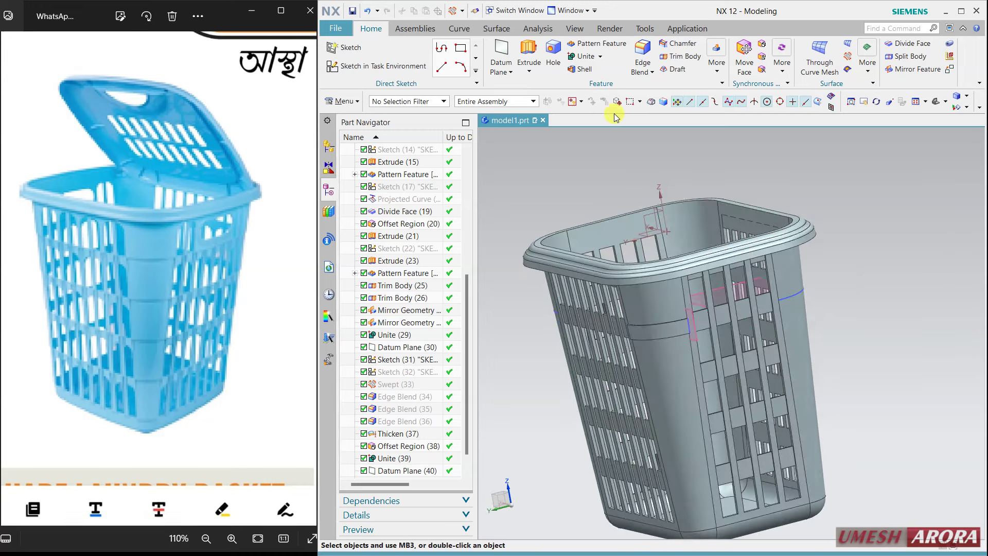
left_click(585, 55)
left_click(662, 288)
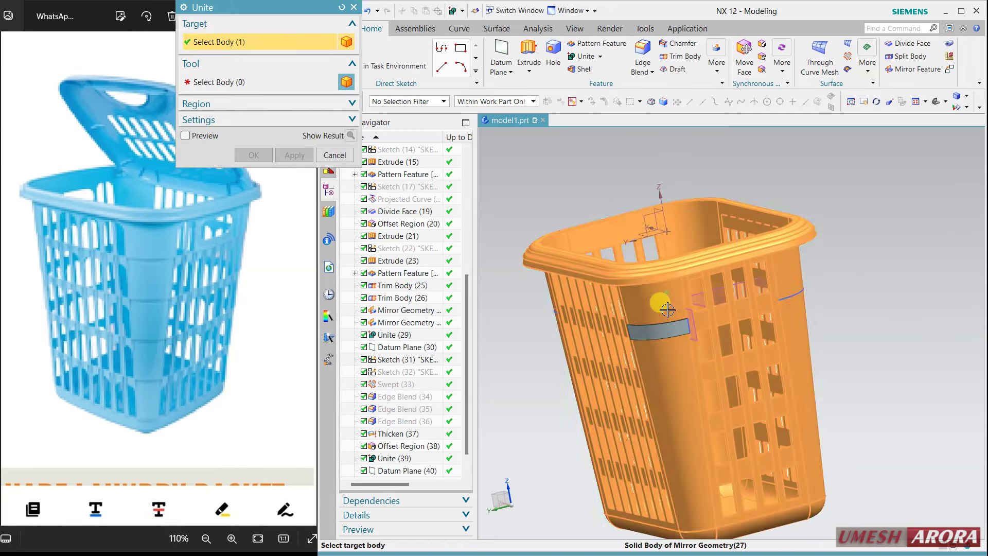
left_click(667, 328)
left_click(288, 156)
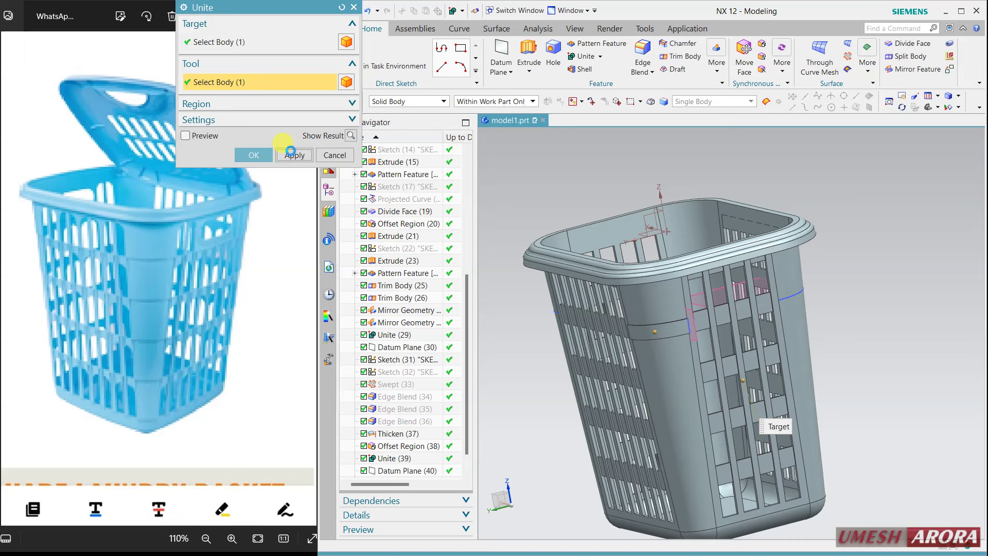
left_click(290, 152)
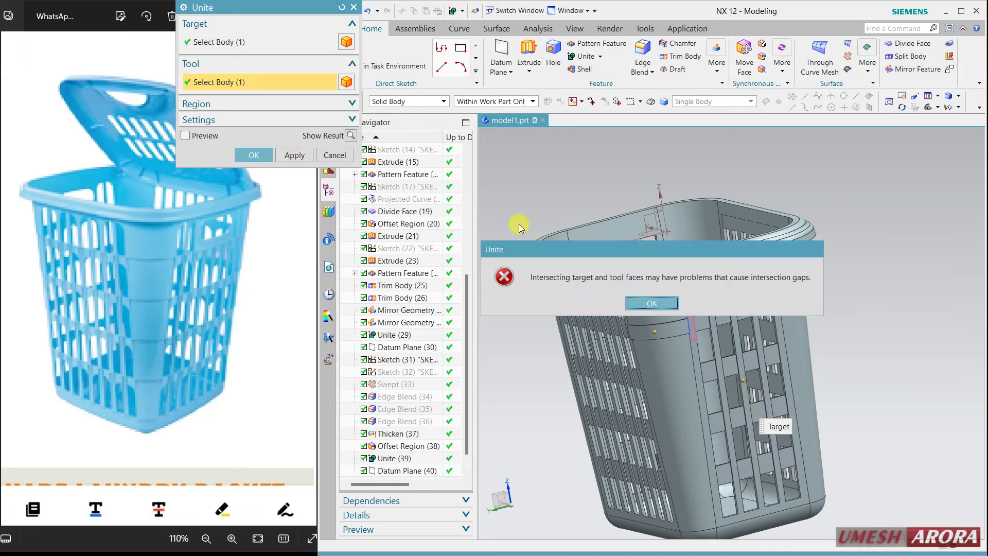
left_click(653, 305)
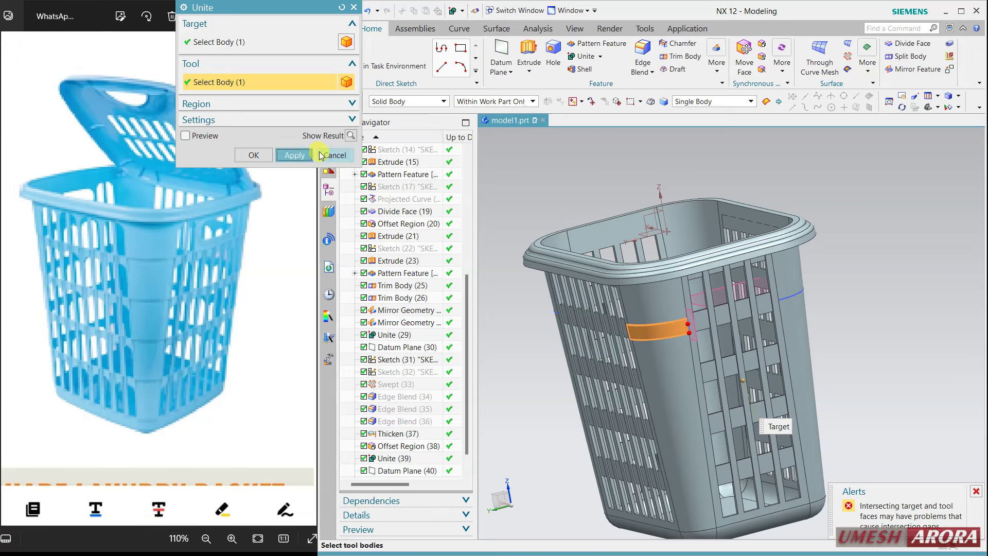
- Cancel the union and hide the basket body with Ctrl+B
left_click(336, 154)
left_click(658, 375)
key("ctrl+b")
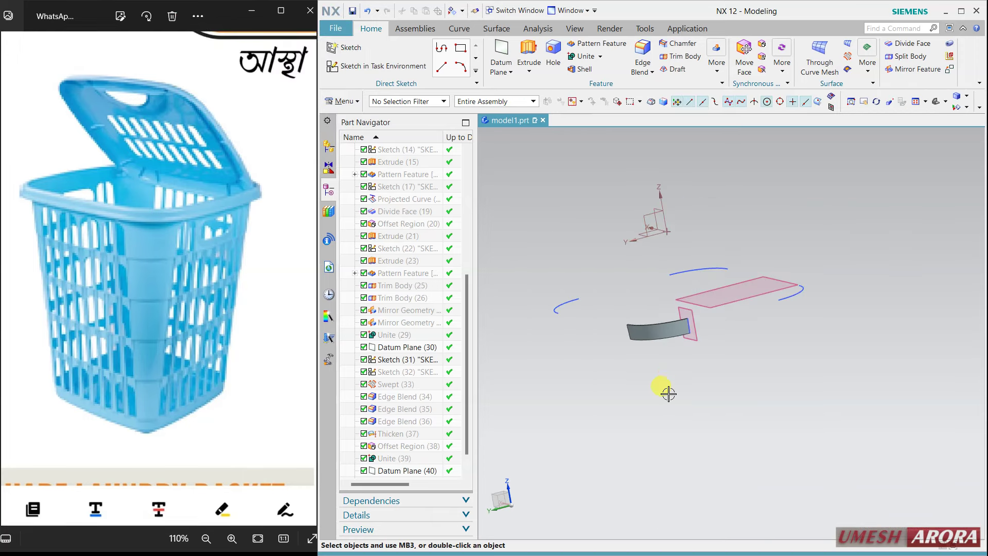
- Offset the band's curved face region by 0.5 mm
middle_click_drag(668, 393, 783, 346)
scroll(733, 254, "up", 3)
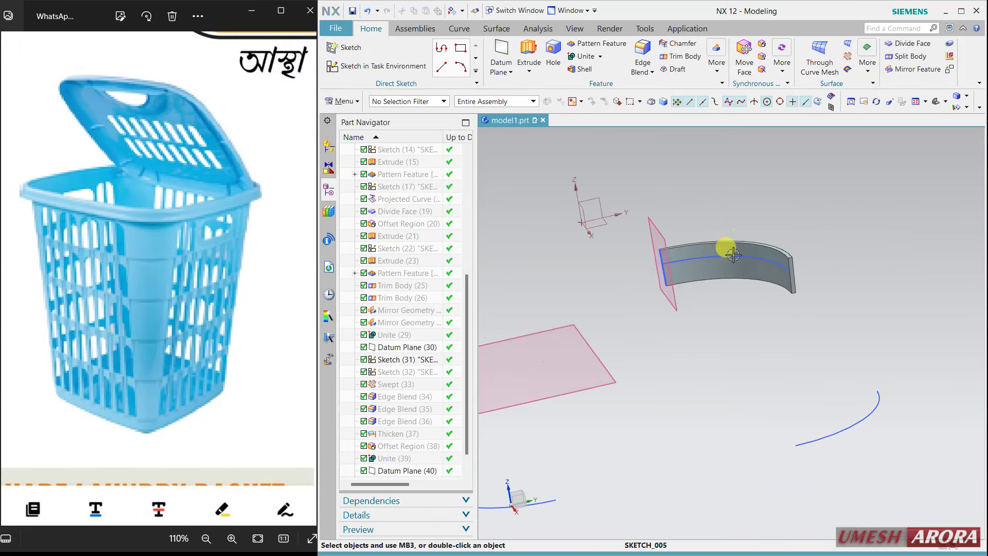
scroll(733, 254, "up", 3)
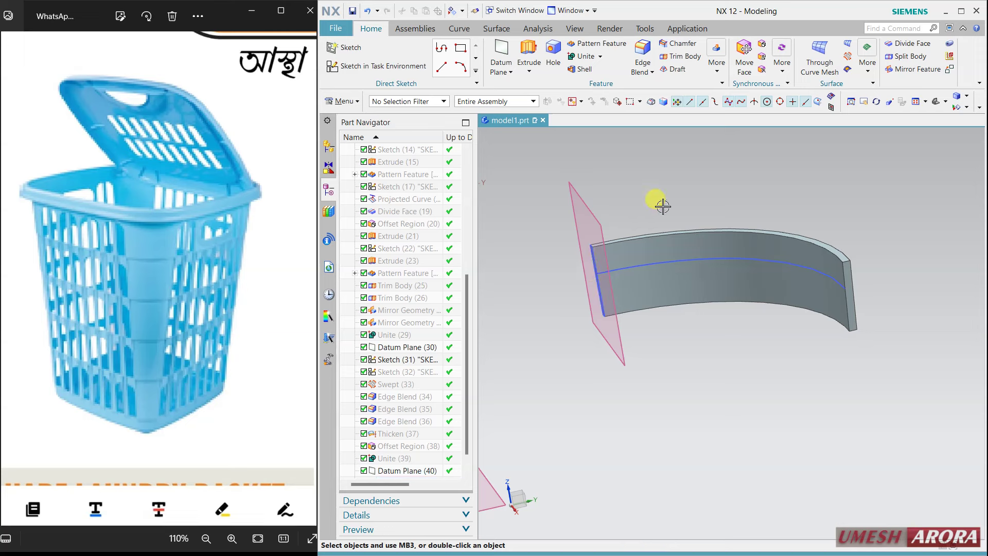
left_click(763, 44)
left_click(689, 283)
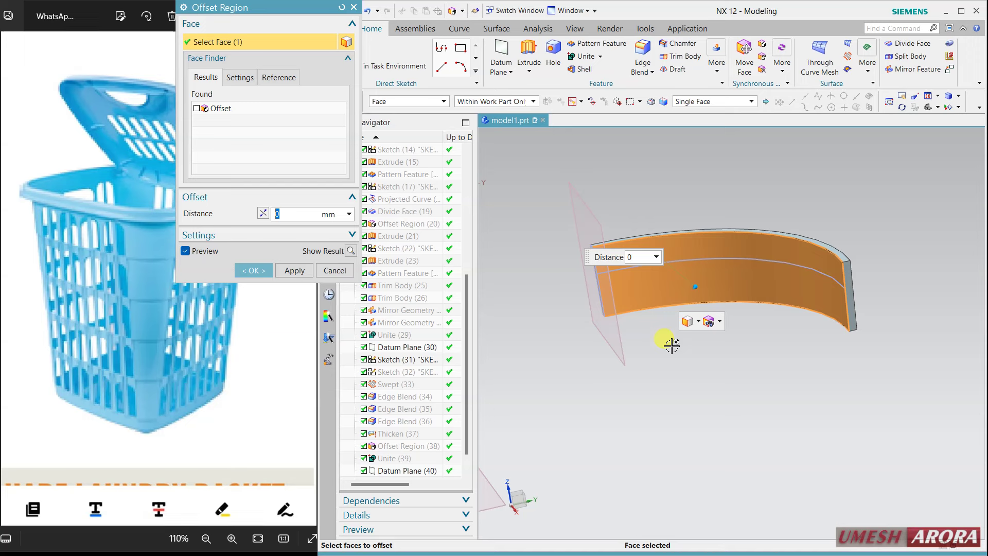
type("0.5")
key("Return")
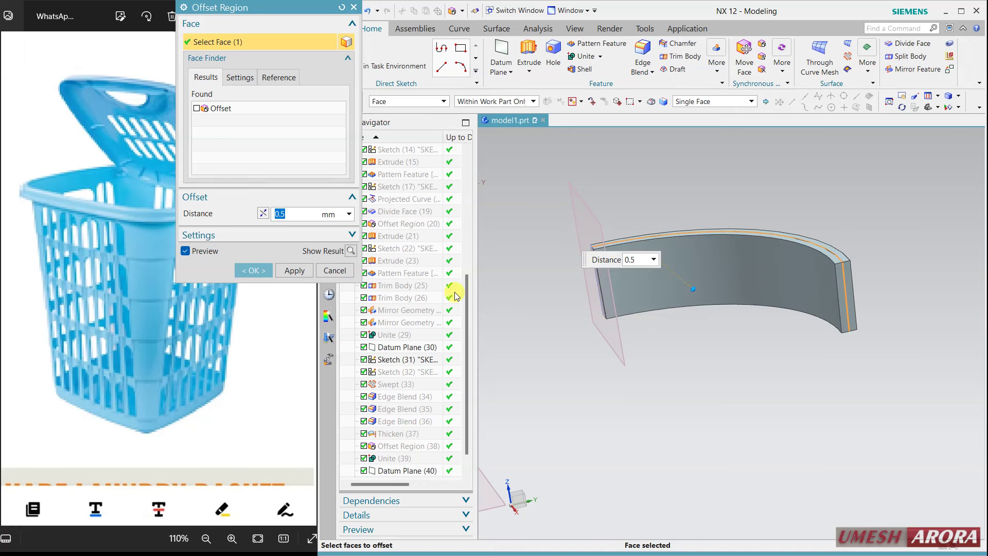
left_click(262, 269)
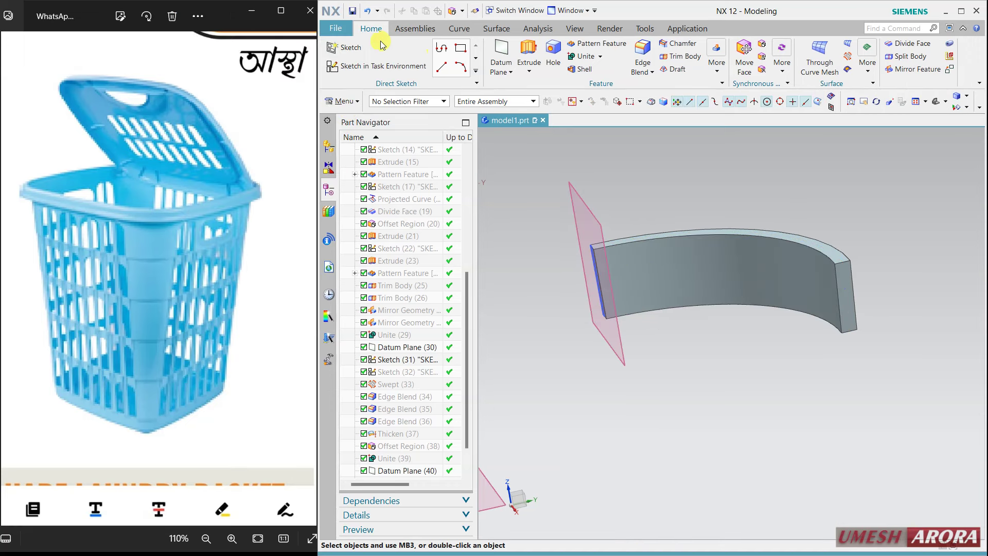
- Show the hidden basket body again with Ctrl+Shift+K
key("ctrl+shift+k")
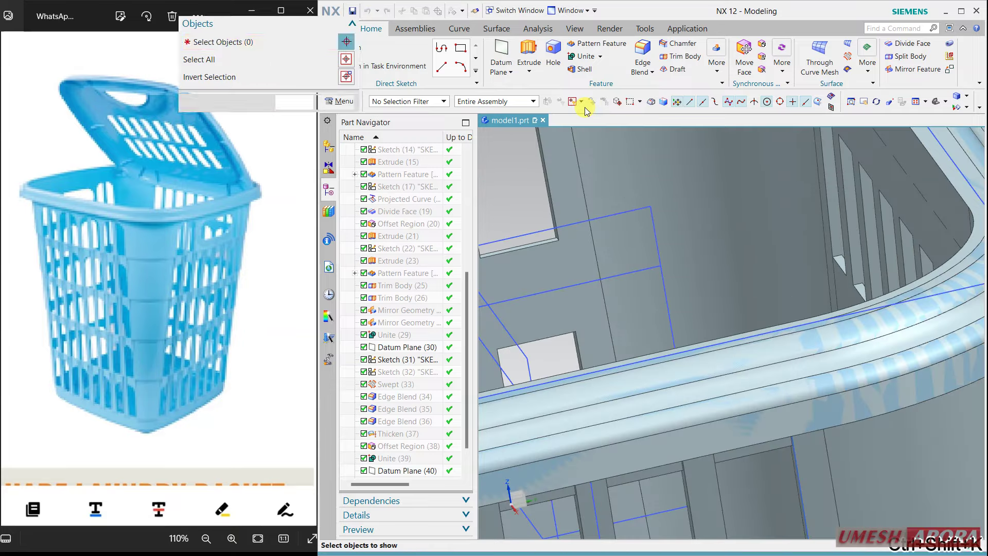
left_click(665, 193)
middle_click(673, 199)
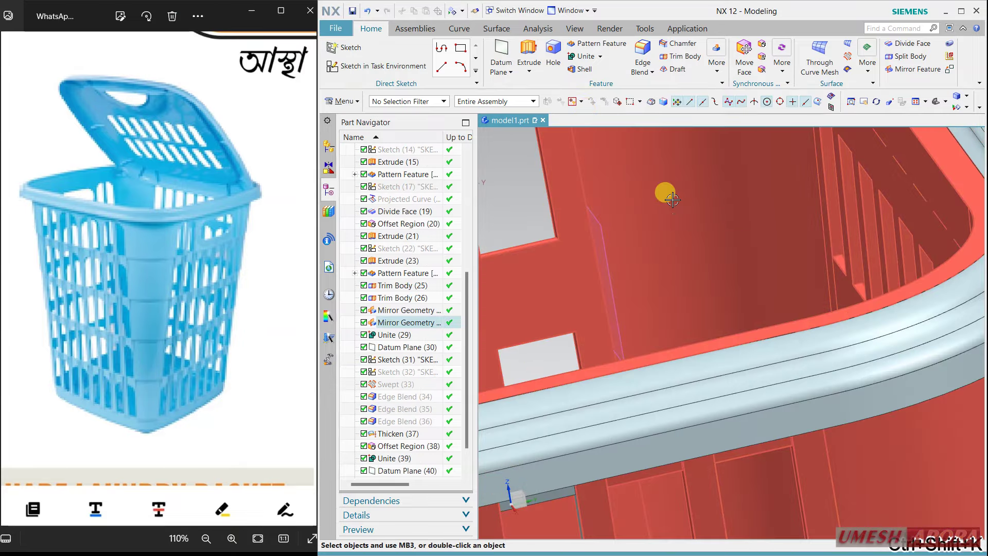
mouse_move(658, 194)
middle_mouse_down()
mouse_move(690, 214)
mouse_move(915, 276)
mouse_move(846, 320)
mouse_move(756, 327)
mouse_move(557, 127)
middle_mouse_up()
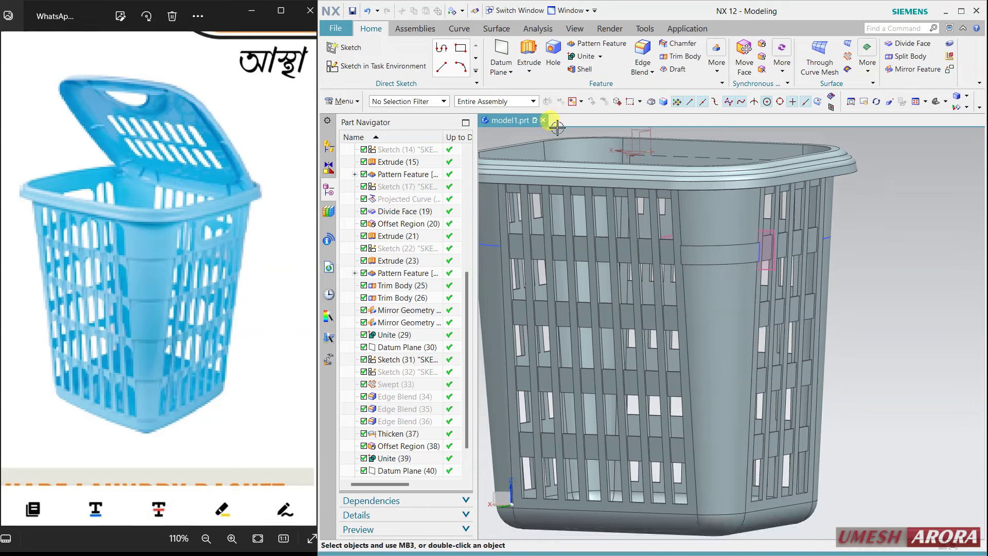
- Unite the band (tool) with the basket body (target) and inspect the merged result
left_click(580, 60)
left_click(786, 332)
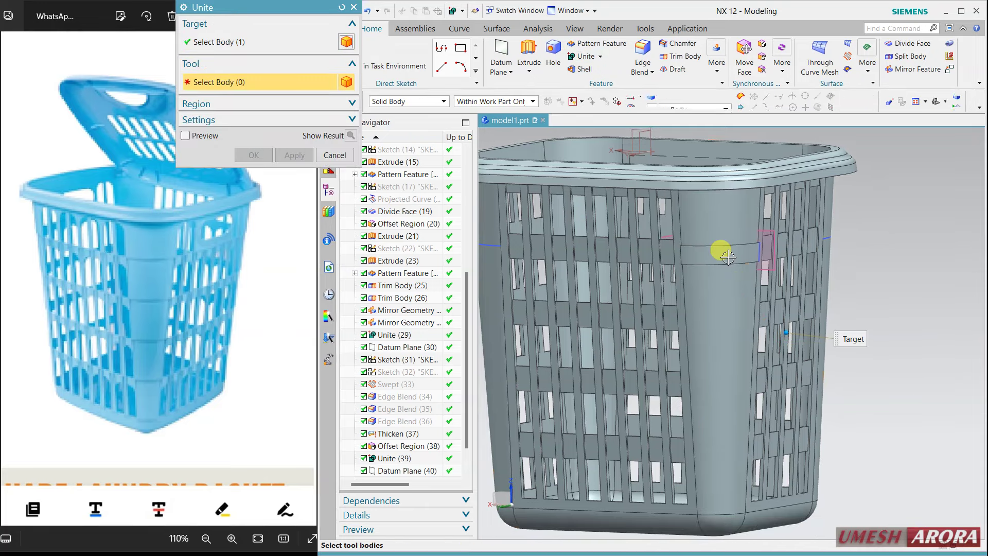
left_click(723, 252)
middle_click(874, 278)
mouse_move(871, 276)
middle_mouse_down()
mouse_move(816, 286)
mouse_move(800, 311)
mouse_move(798, 302)
mouse_move(840, 280)
mouse_move(868, 287)
mouse_move(860, 297)
mouse_move(831, 287)
mouse_move(786, 298)
middle_mouse_up()
scroll(854, 289, "down", 2)
scroll(854, 291, "down", 3)
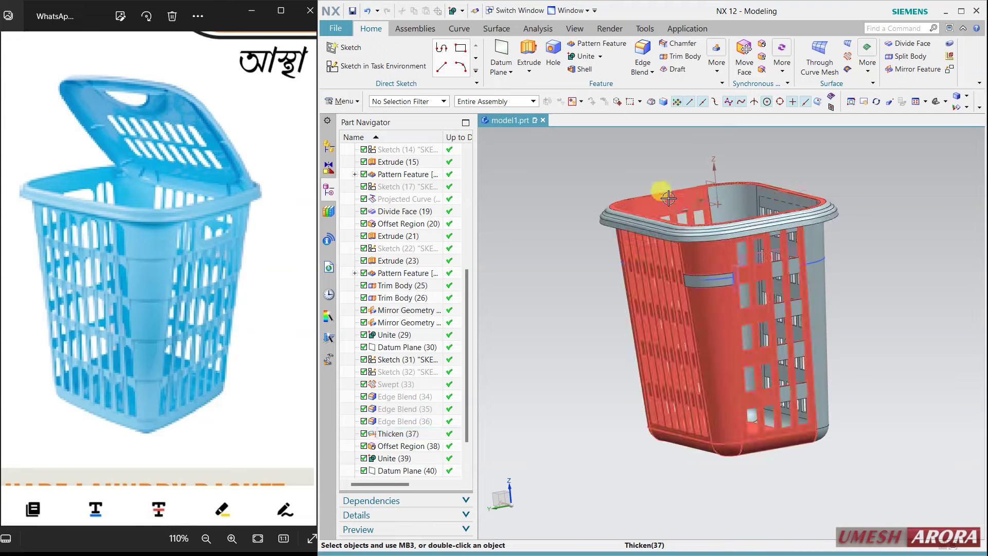
mouse_move(668, 198)
middle_mouse_down()
mouse_move(628, 265)
mouse_move(662, 258)
mouse_move(659, 277)
mouse_move(626, 273)
middle_mouse_up()
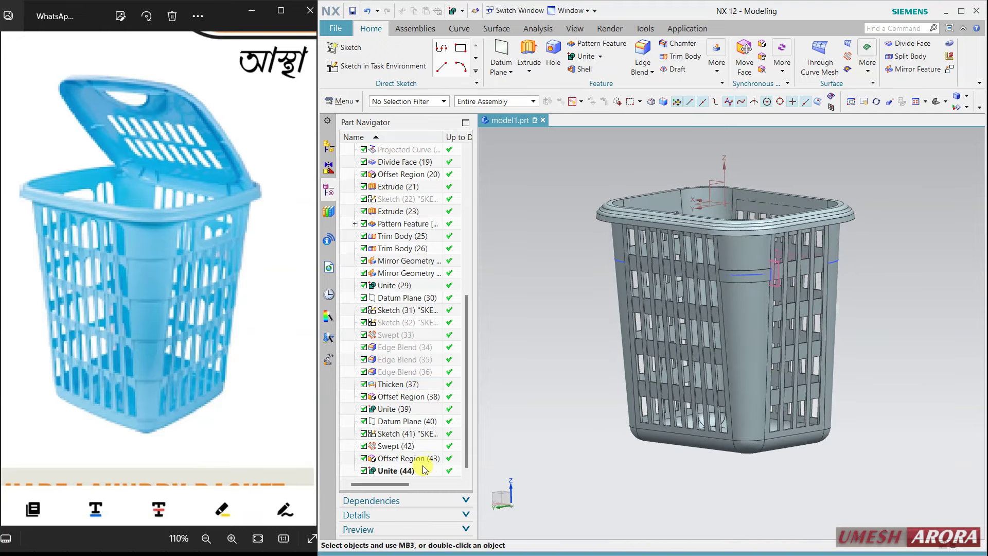
- Delete the Unite (44) feature from the Part Navigator
left_click(395, 471)
right_click(395, 472)
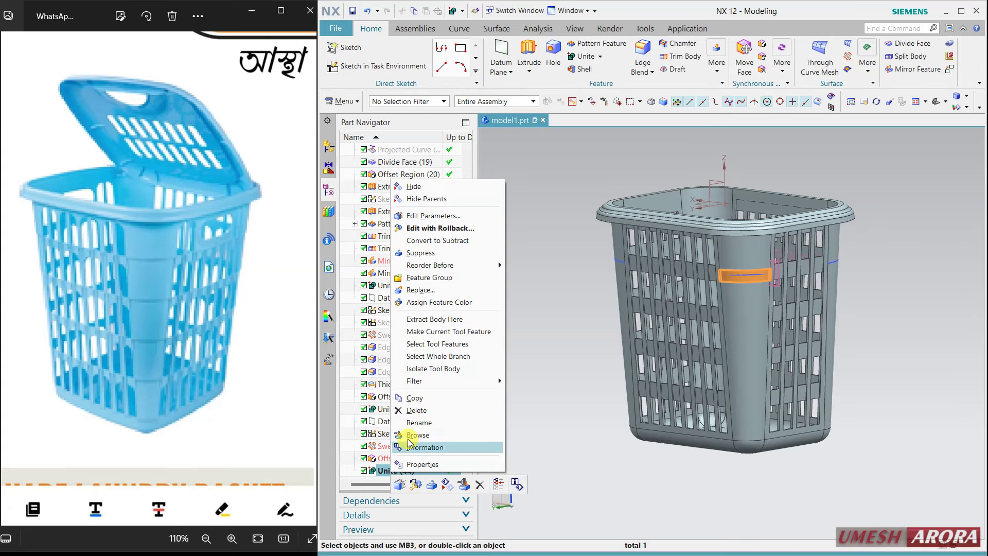
left_click(418, 411)
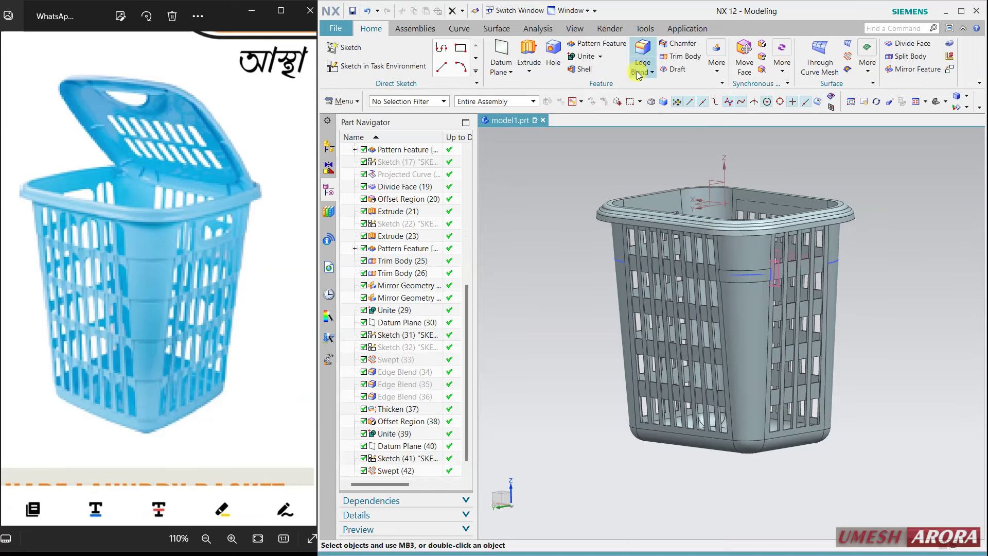
- Mirror Swept (42) and the Offset Region about the XZ datum plane
left_click(717, 65)
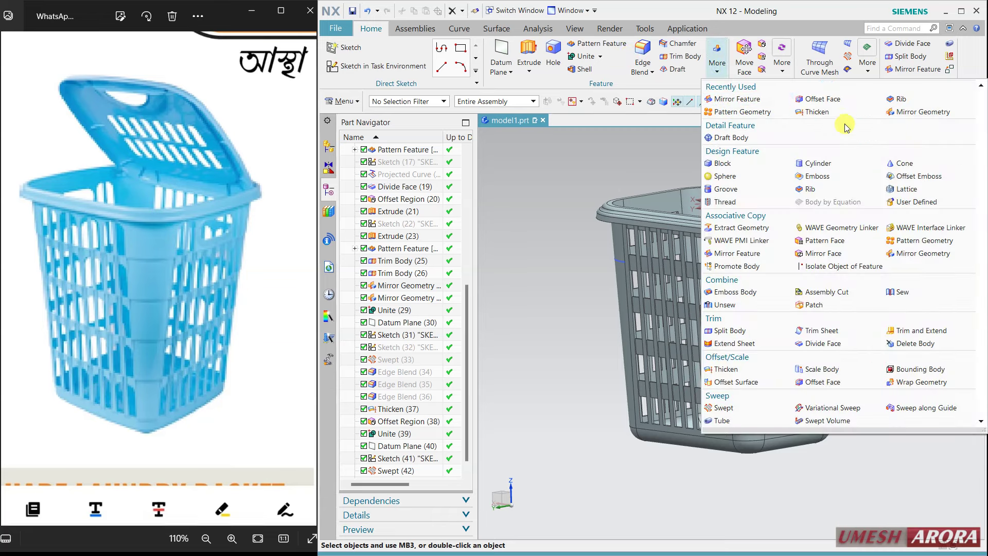
left_click(923, 70)
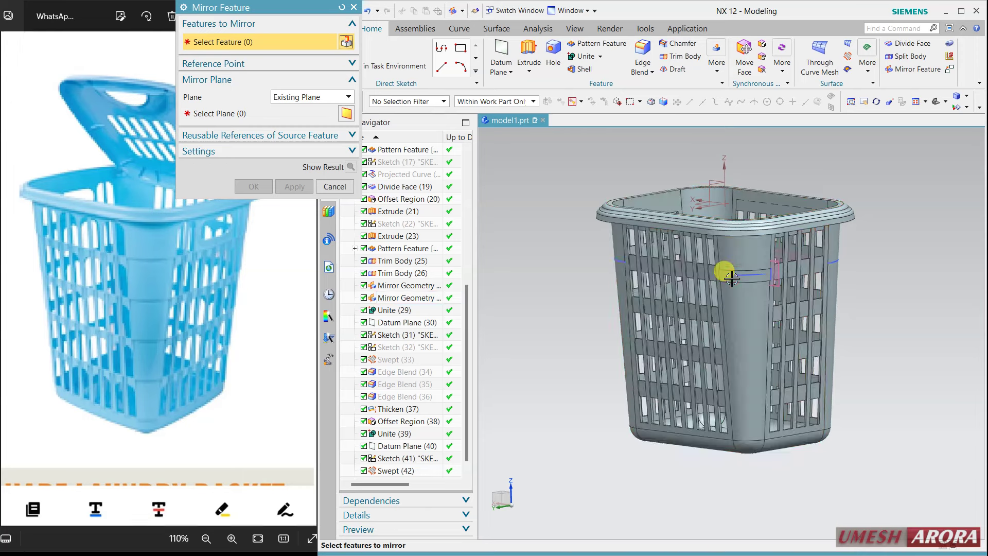
scroll(407, 462, "down", 1)
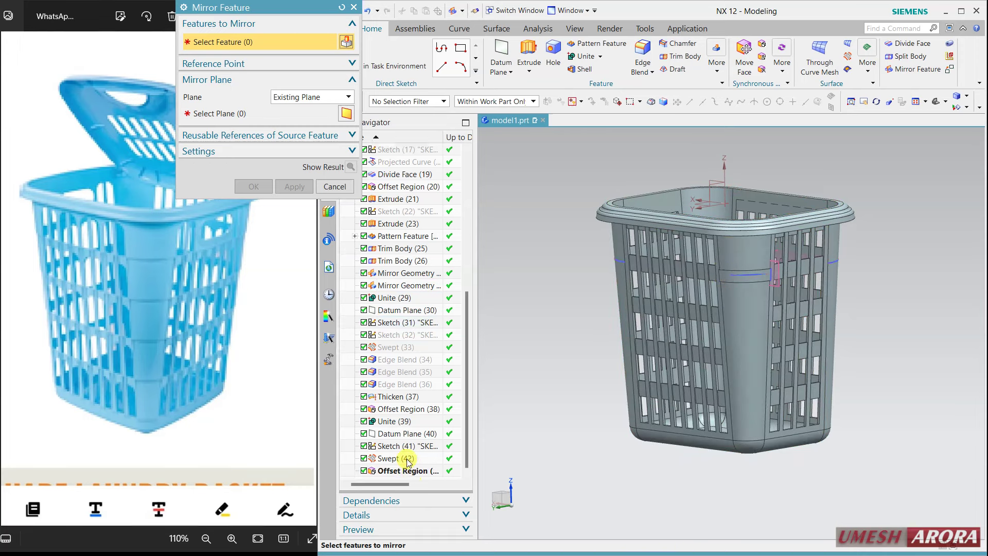
left_click(404, 457)
left_click(410, 472)
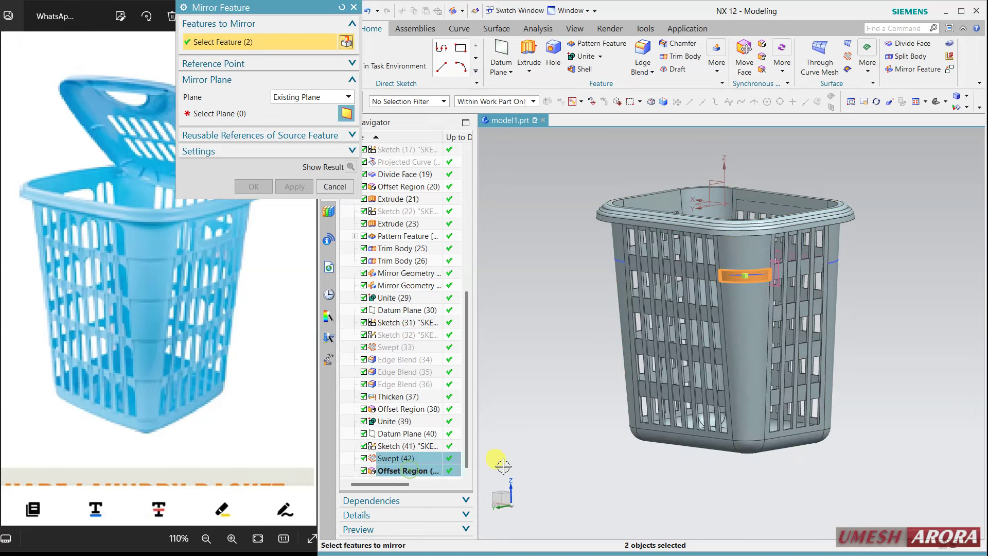
left_click(220, 114)
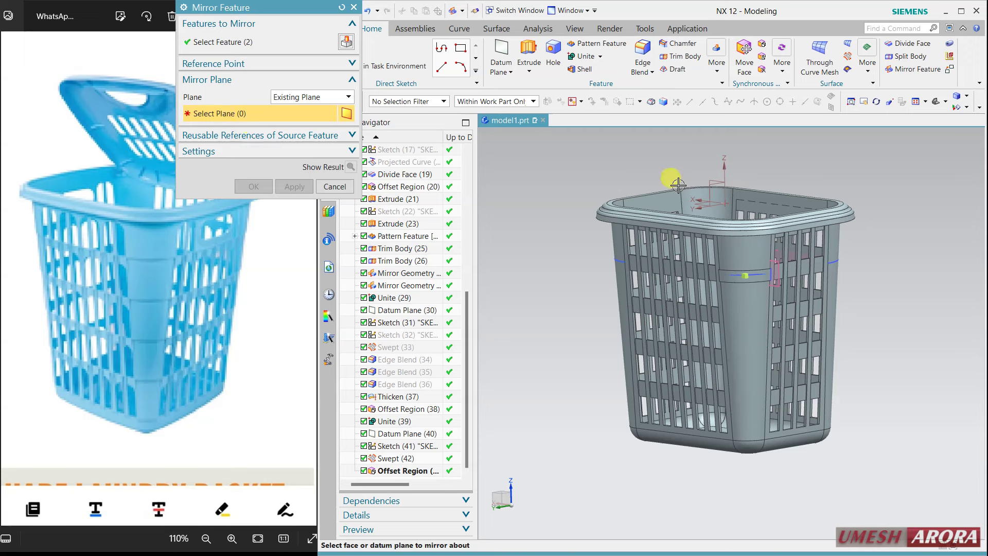
left_click(709, 175)
left_click(294, 186)
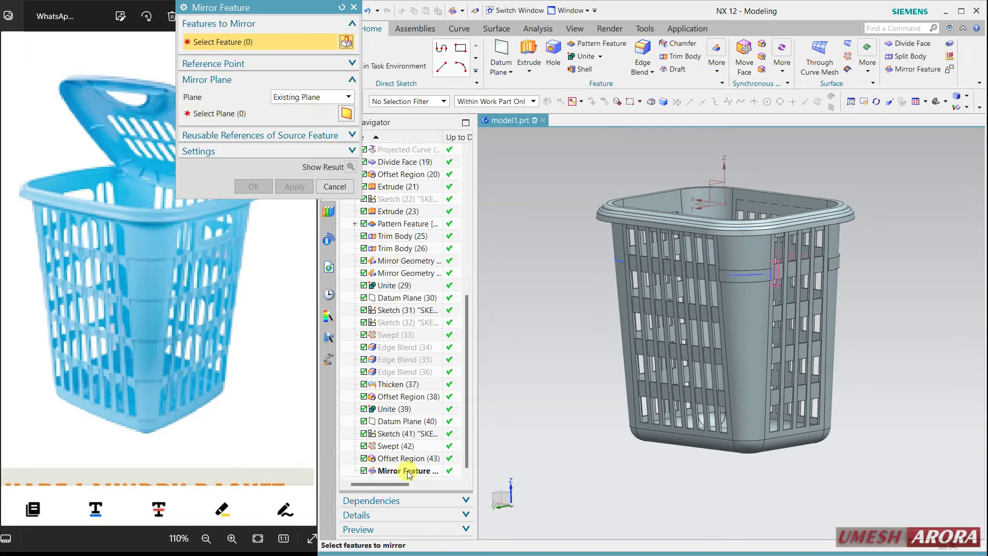
- Mirror Offset Region (43) and Swept (42) about the YZ datum plane for the remaining sides
left_click(397, 458)
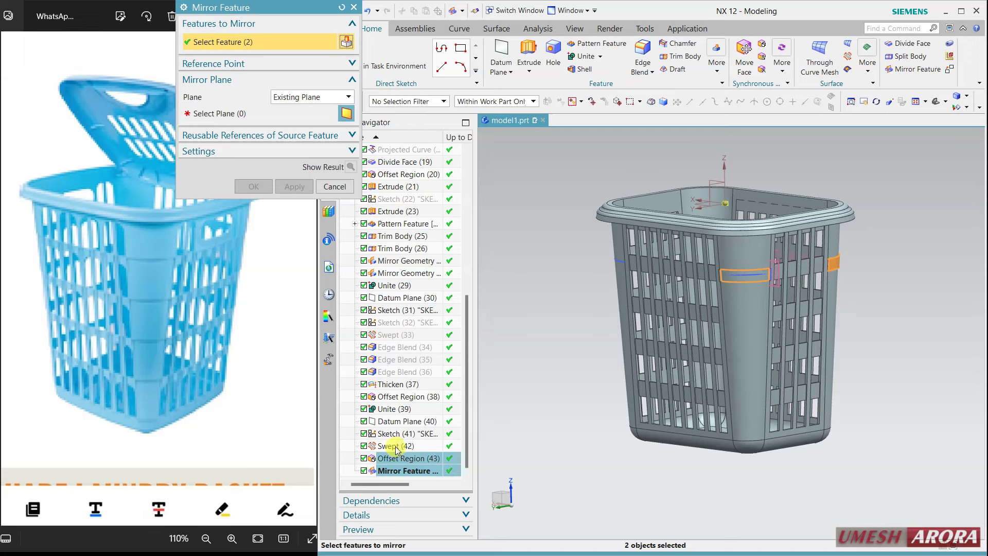
left_click(396, 447)
middle_click(296, 172)
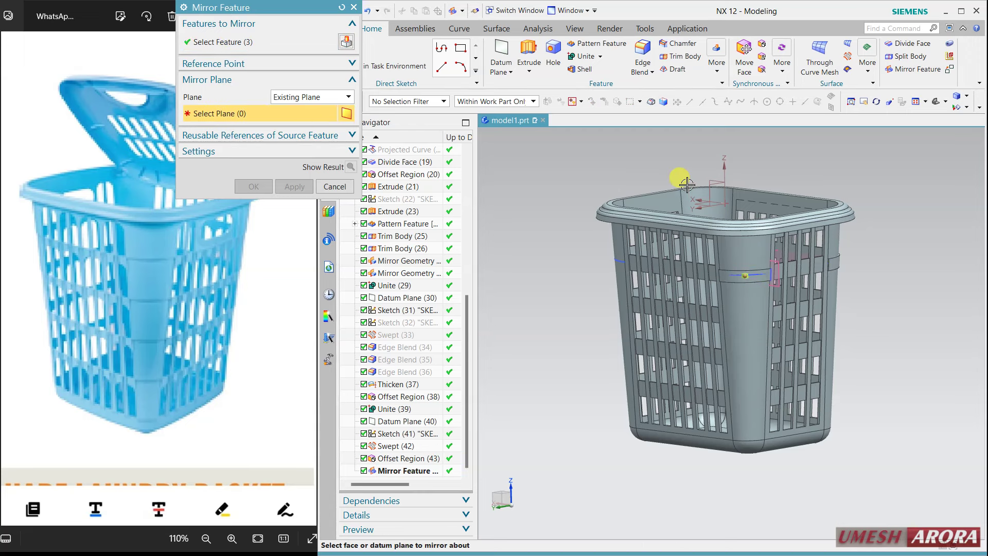
left_click(712, 184)
middle_click_drag(547, 322, 569, 335)
left_click(288, 186)
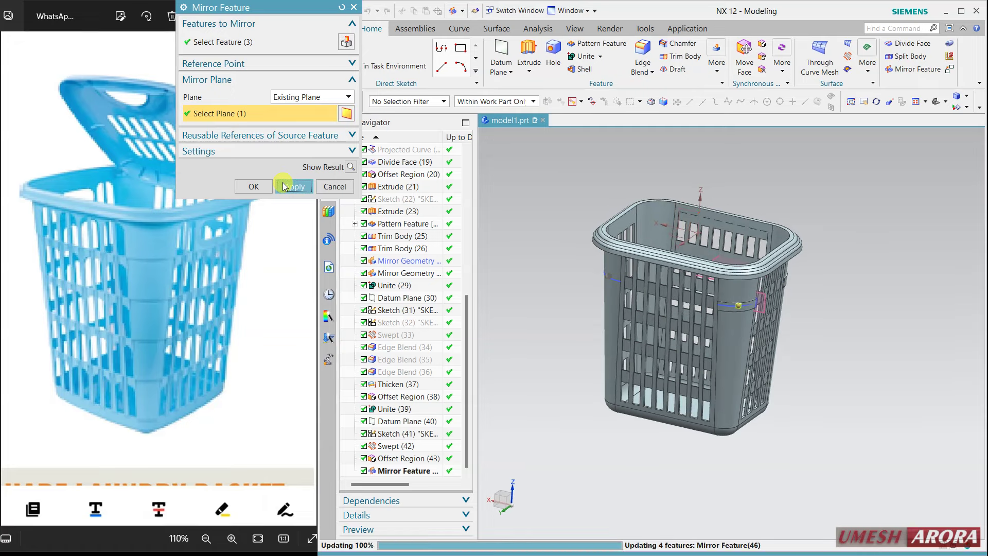
left_click(332, 187)
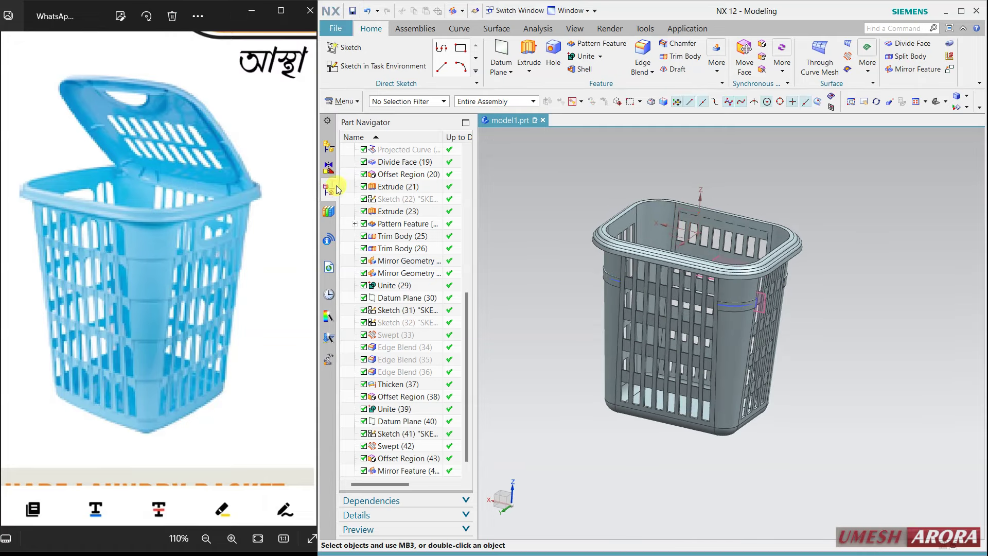
mouse_move(626, 381)
middle_mouse_down()
mouse_move(546, 390)
mouse_move(597, 384)
mouse_move(688, 328)
middle_mouse_up()
- Hide Sketch (31) and Datum Plane (30), then clear the selection
key("ctrl+b")
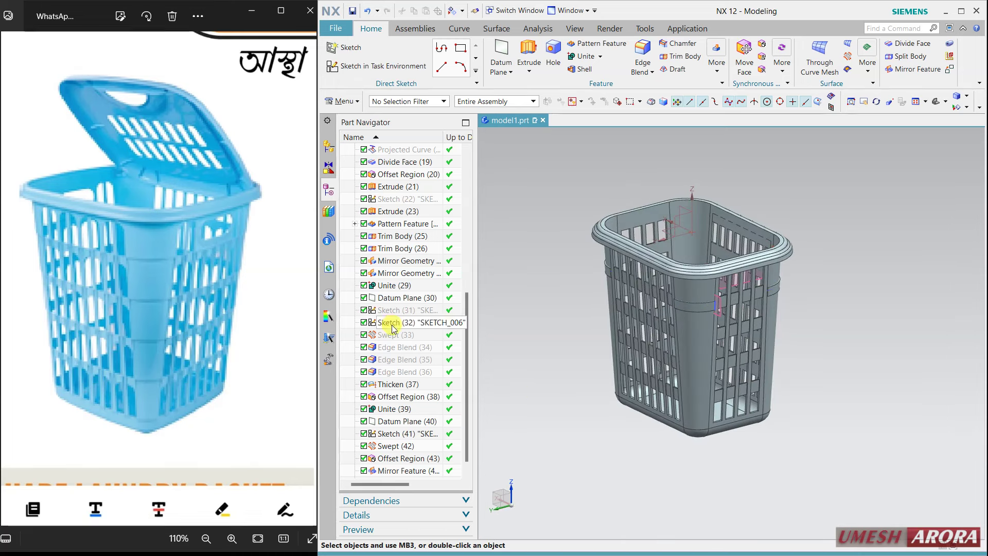
left_click(711, 285)
key("ctrl+b")
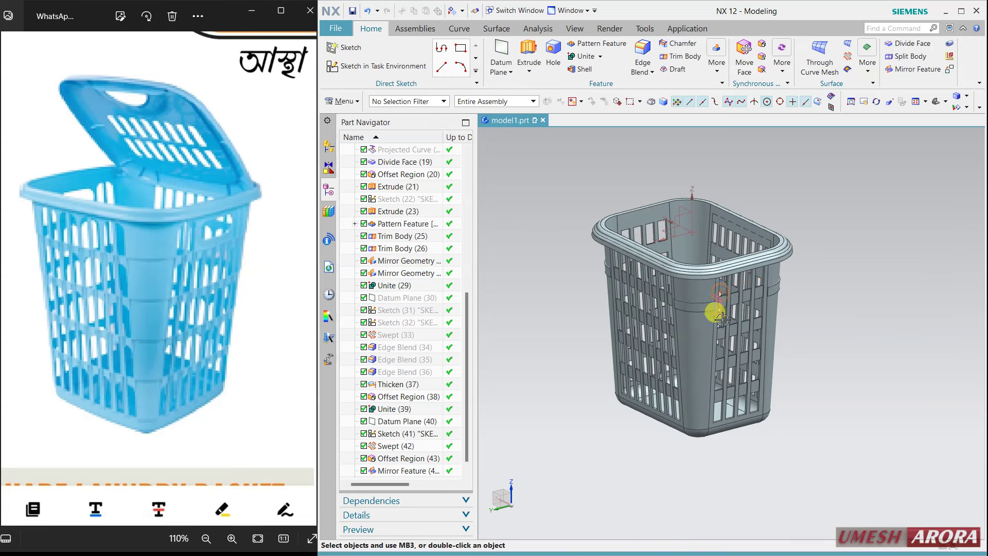
right_click(710, 346)
left_click(845, 278)
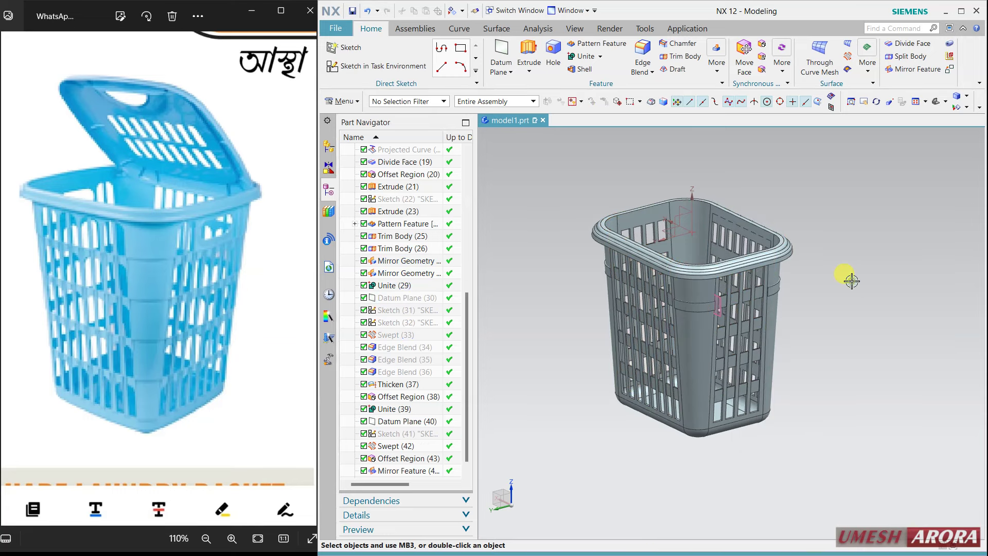
left_click(689, 318)
key("Escape")
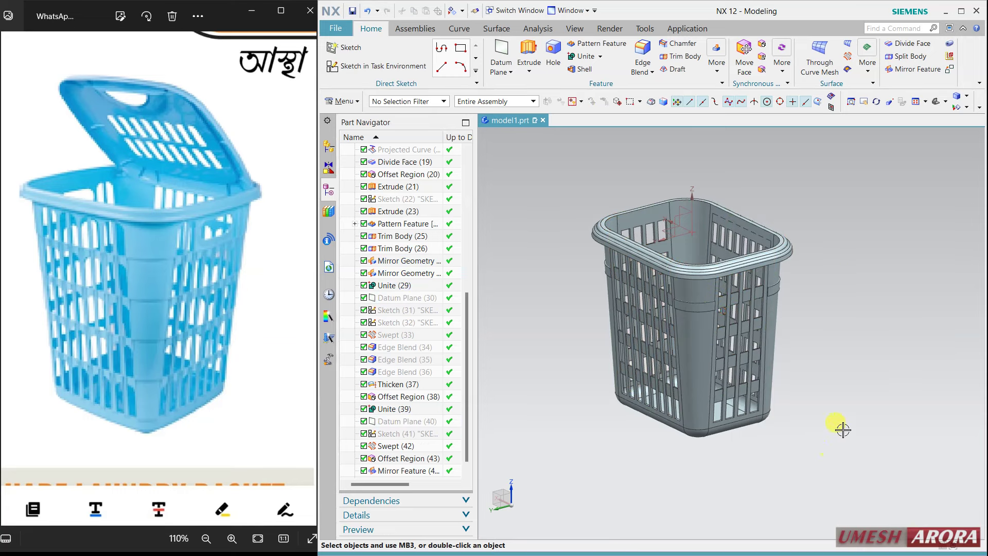
middle_click_drag(840, 426, 846, 416)
scroll(741, 303, "up", 2)
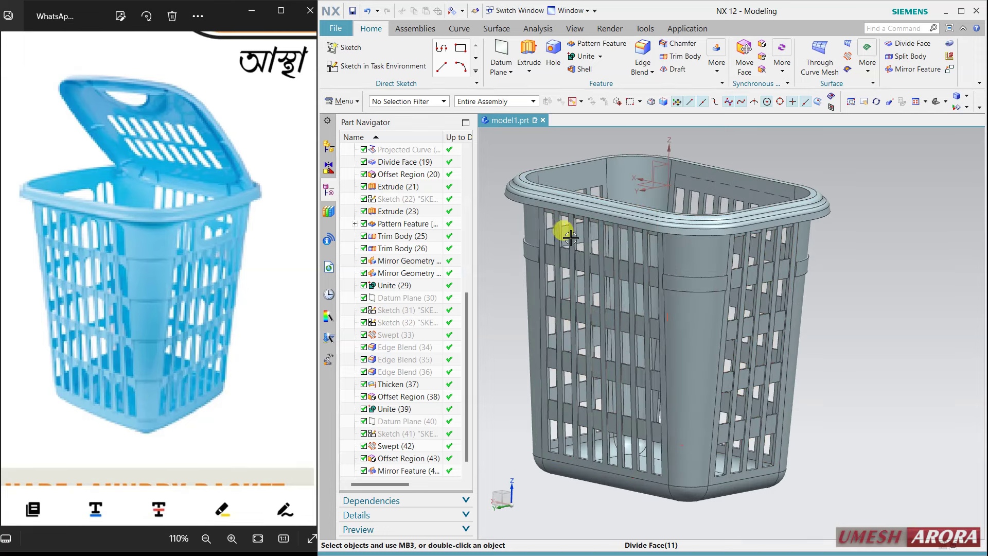
- Unite the four rib bands as tool bodies with the basket target body
left_click(590, 61)
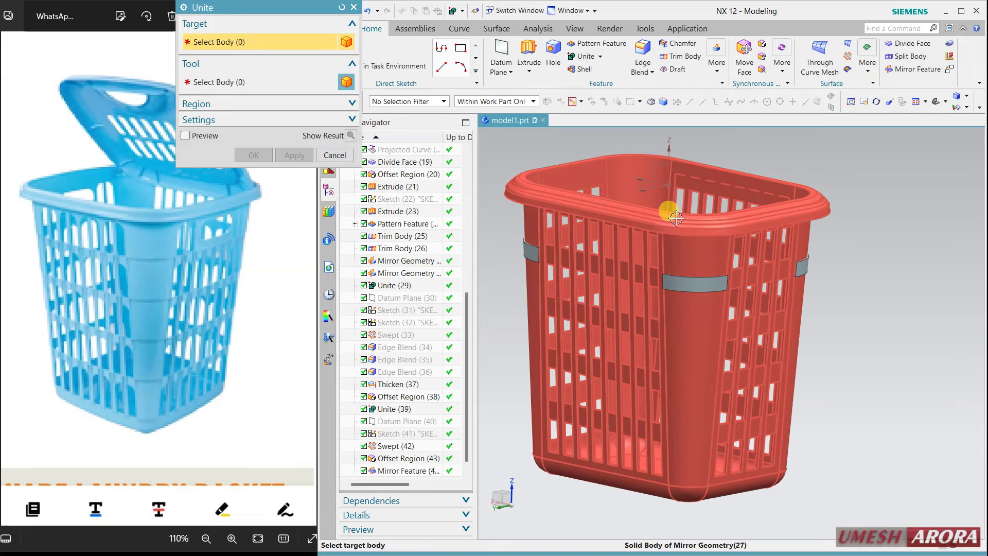
left_click(696, 278)
left_click(726, 284)
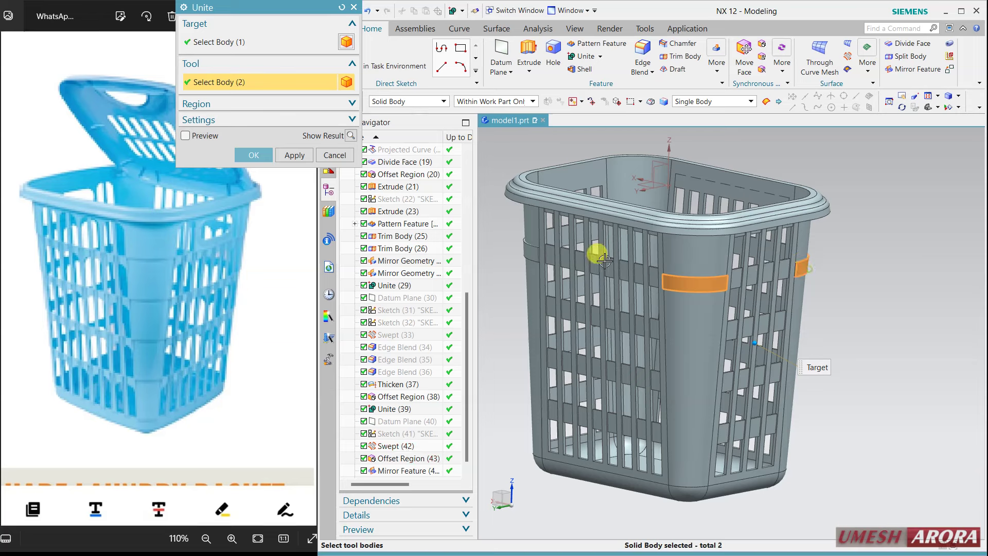
left_click(536, 258)
middle_click_drag(536, 259, 553, 254)
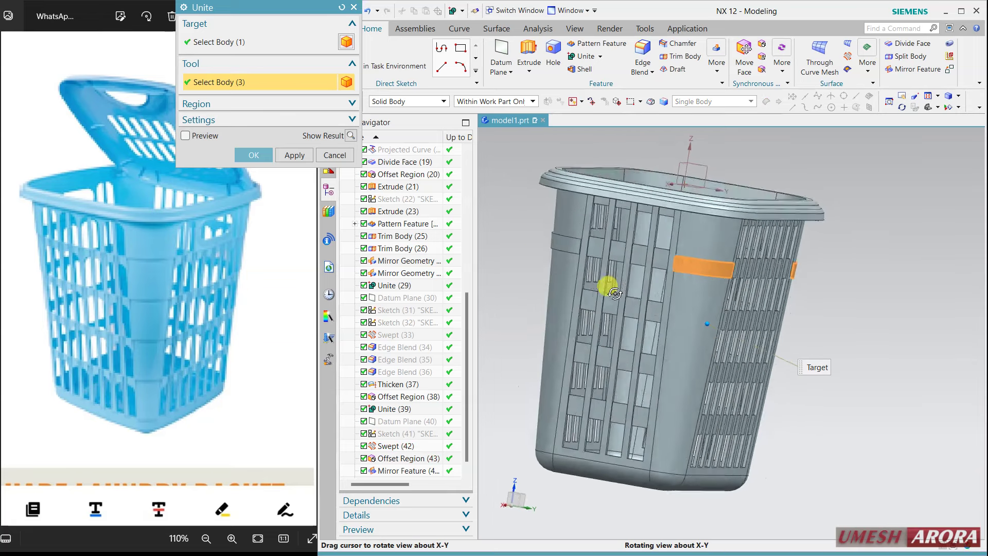
left_click(553, 253)
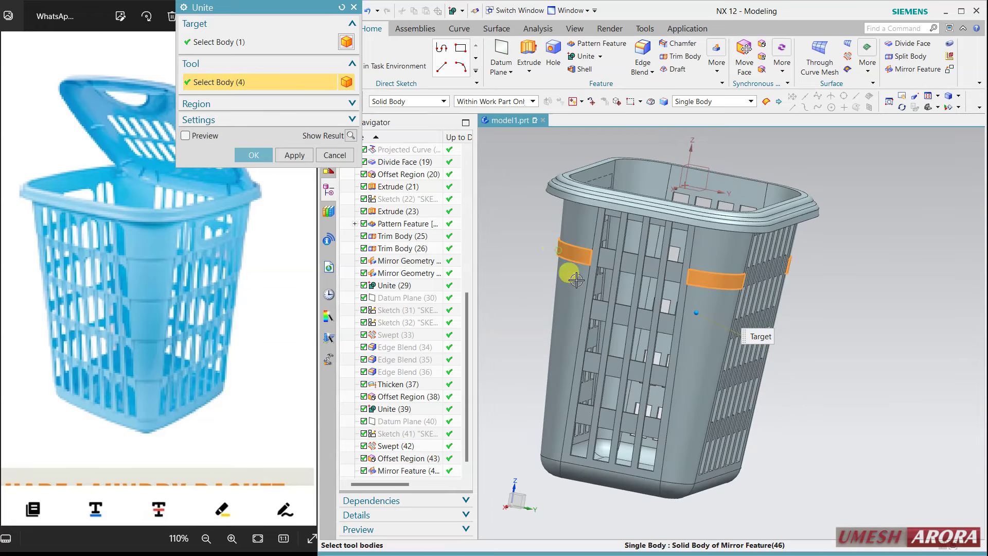
left_click(253, 155)
- Orbit and pan around the basket to inspect the joined rib bands
mouse_move(867, 335)
middle_mouse_down()
mouse_move(801, 324)
mouse_move(765, 283)
mouse_move(756, 313)
mouse_move(766, 332)
middle_mouse_up()
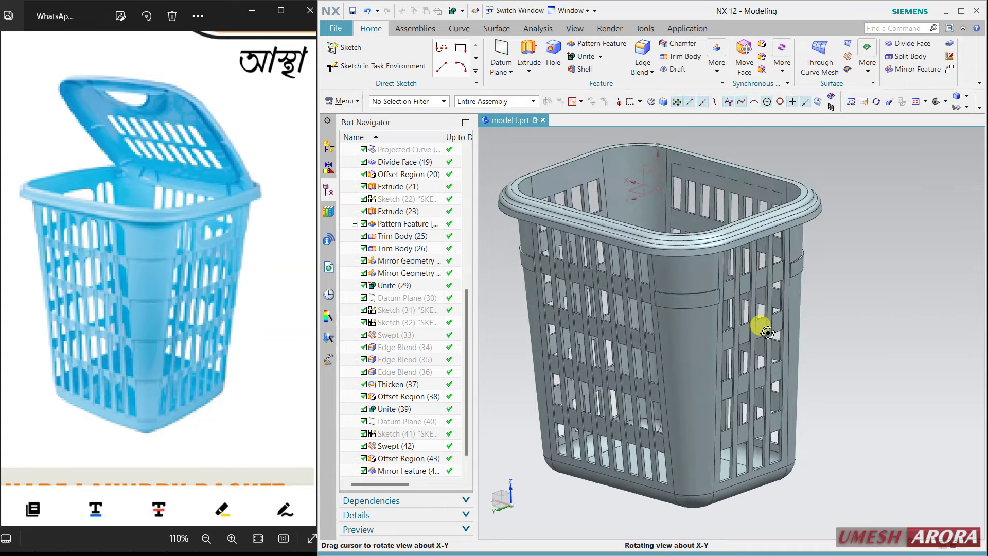
scroll(762, 332, "up", 2)
scroll(754, 332, "up", 2)
scroll(750, 332, "up", 1)
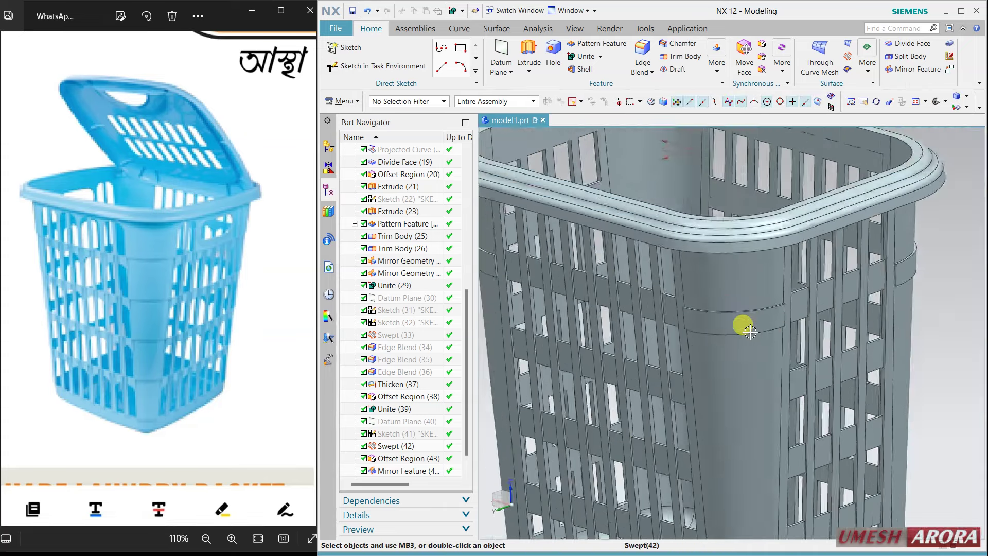
scroll(751, 332, "down", 5)
mouse_move(856, 327)
middle_mouse_down()
mouse_move(776, 371)
mouse_move(750, 319)
mouse_move(697, 375)
mouse_move(755, 319)
mouse_move(748, 348)
mouse_move(720, 348)
mouse_move(746, 348)
mouse_move(721, 317)
middle_mouse_up()
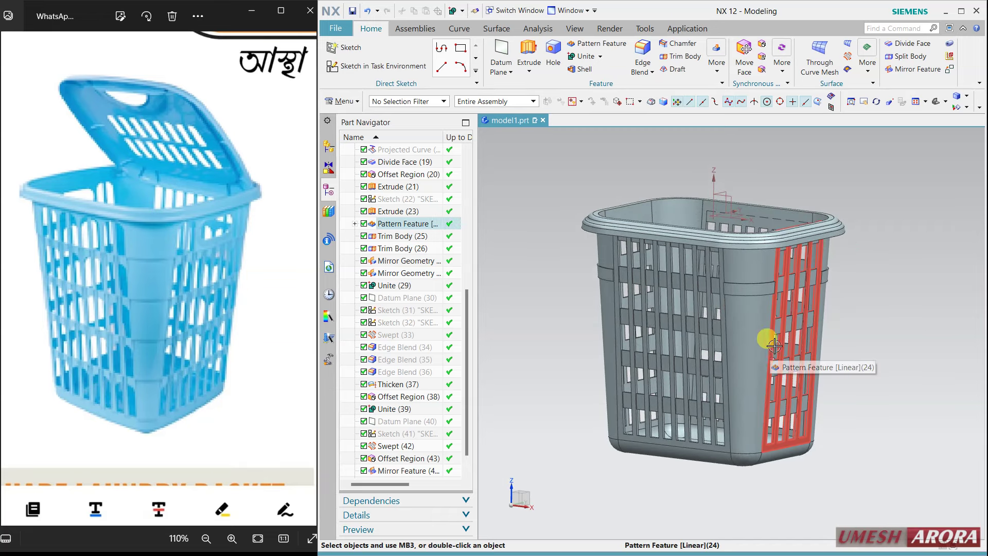
mouse_move(774, 345)
middle_mouse_down()
mouse_move(958, 311)
mouse_move(882, 308)
mouse_move(919, 323)
middle_mouse_up()
mouse_move(822, 304)
middle_mouse_down("shift")
mouse_move(834, 290)
mouse_move(872, 285)
middle_mouse_up("shift")
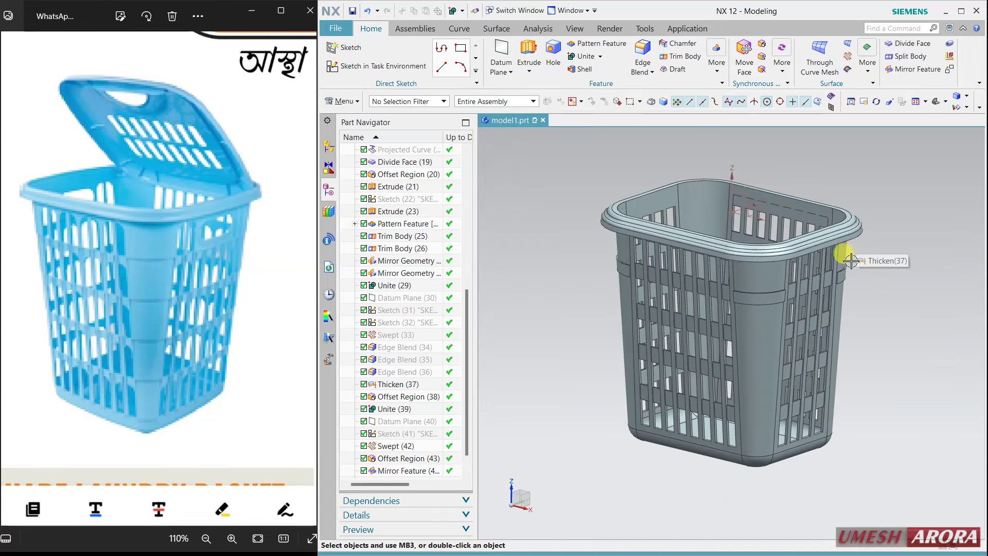
- Set the basket body's display colour to light blue Pale Azure (104) via Edit Object Display
left_click(833, 256)
left_click(574, 28)
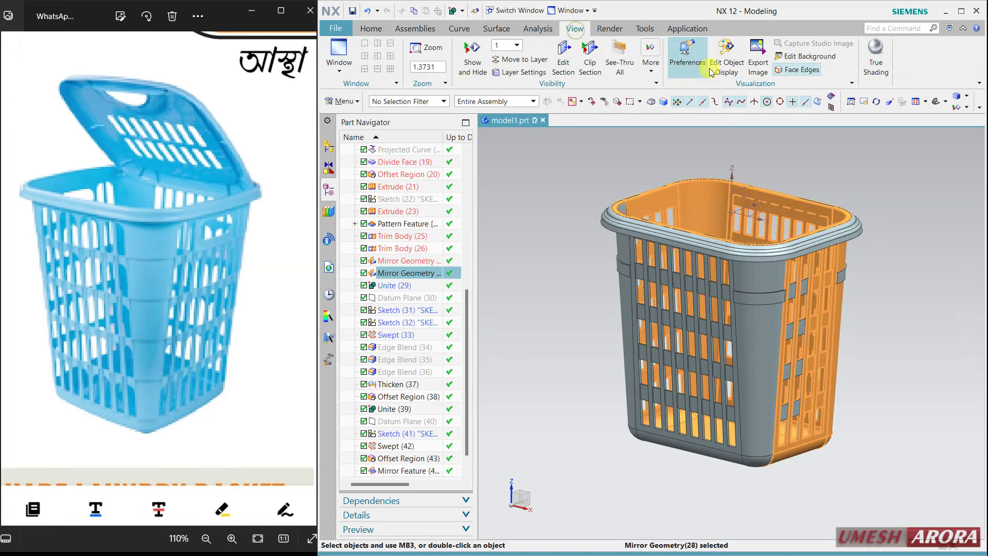
left_click(726, 54)
left_click(322, 76)
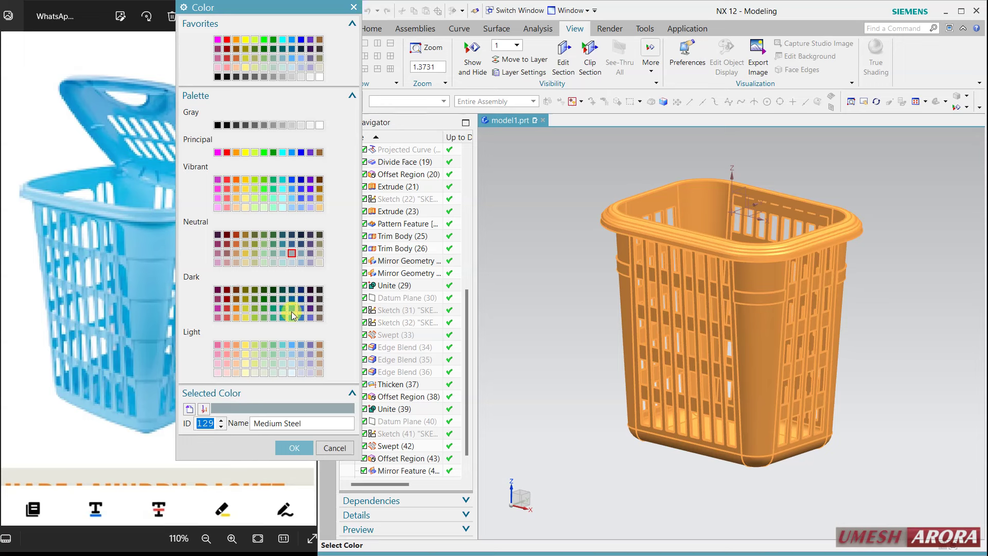
left_click(292, 317)
left_click(294, 448)
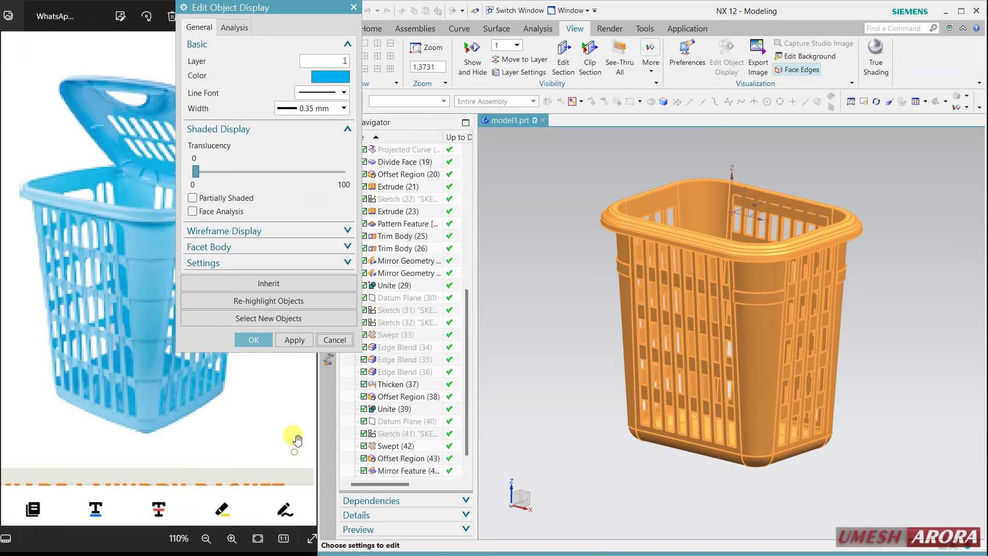
left_click(294, 341)
left_click(249, 339)
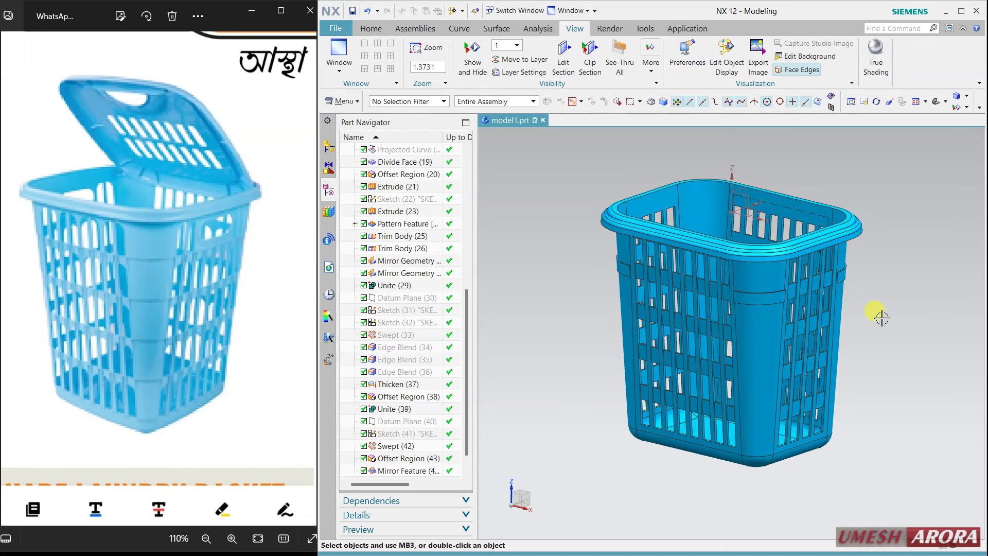